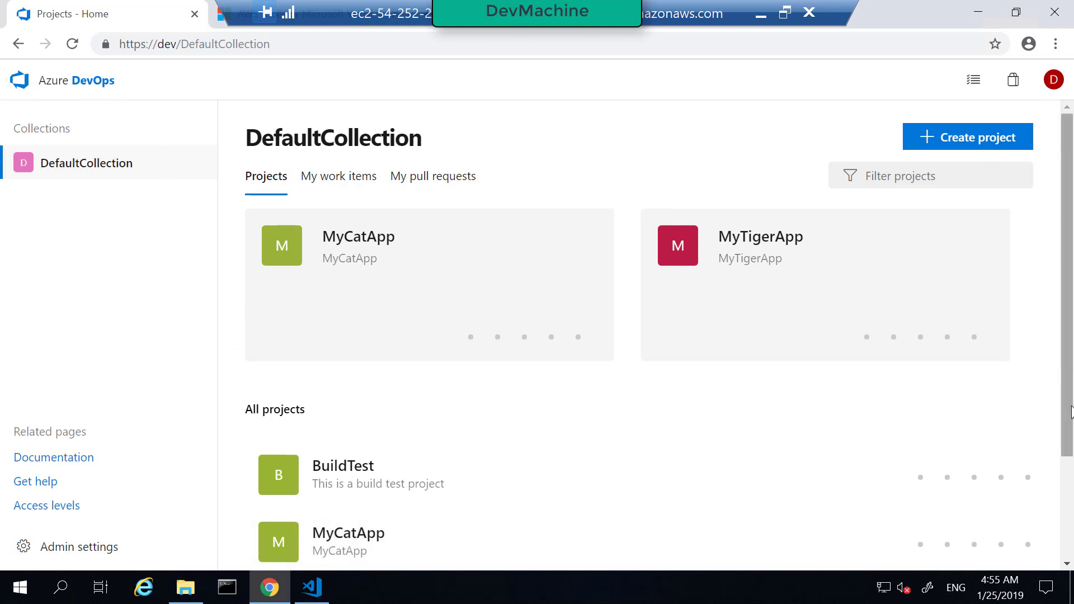
# Open the MyCatApp project's build pipelines and select MyCatApp-Plugin-Base-Pipeline.
pyautogui.click(398, 541)
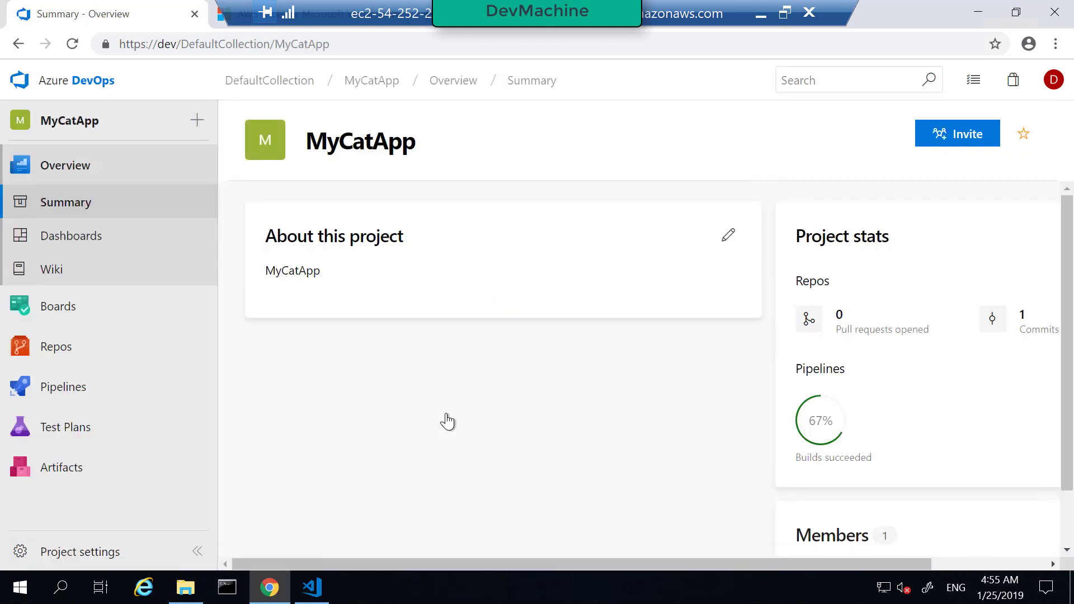
pyautogui.click(65, 392)
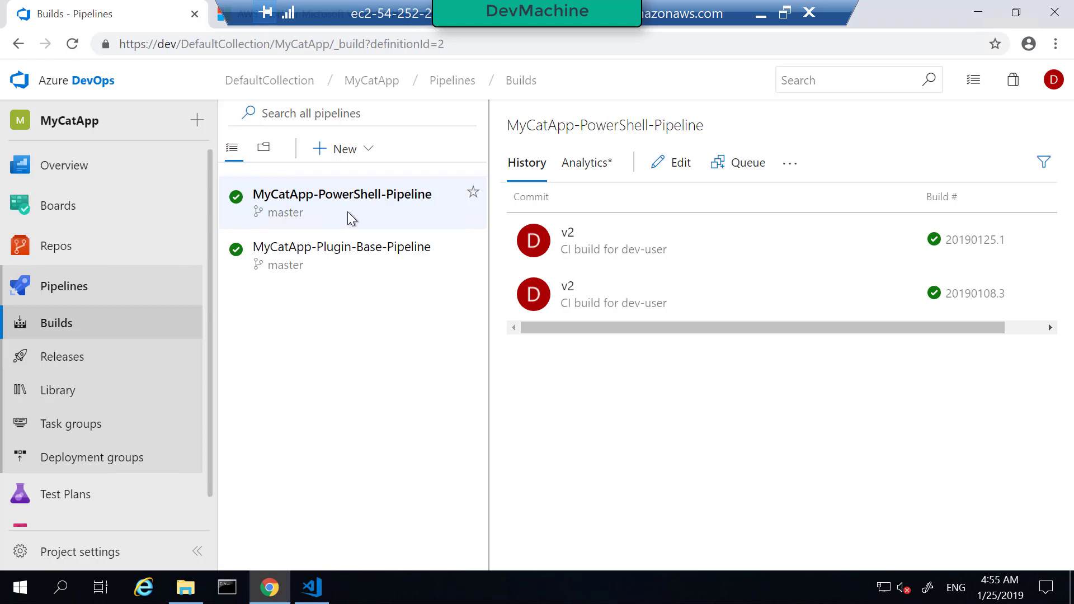
pyautogui.click(367, 259)
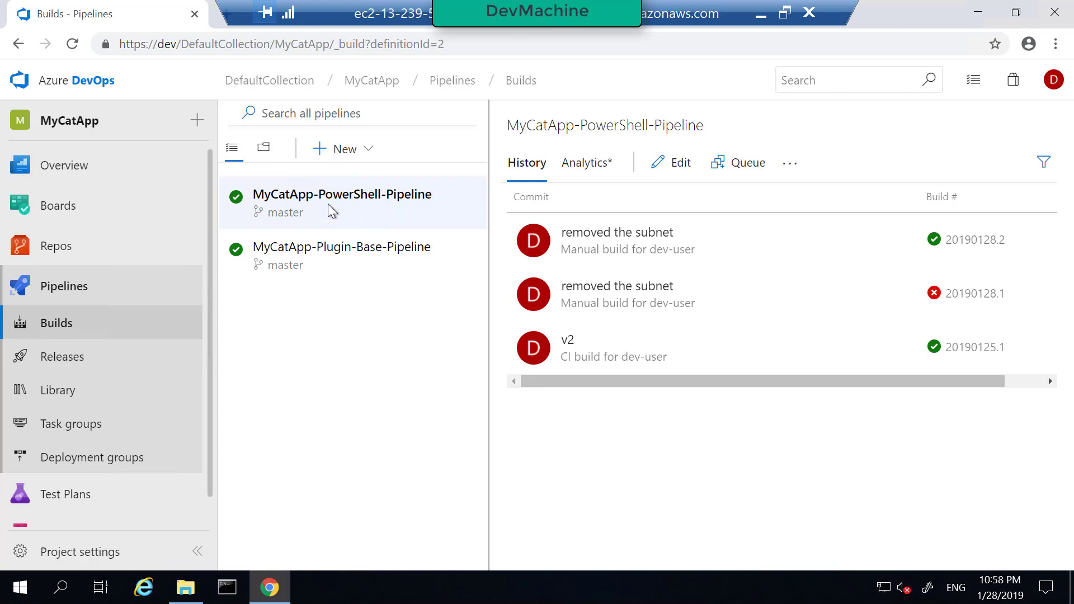
# Show the folder view of all build pipelines and open MyCatApp-PowerShell-Pipeline for editing.
pyautogui.click(265, 149)
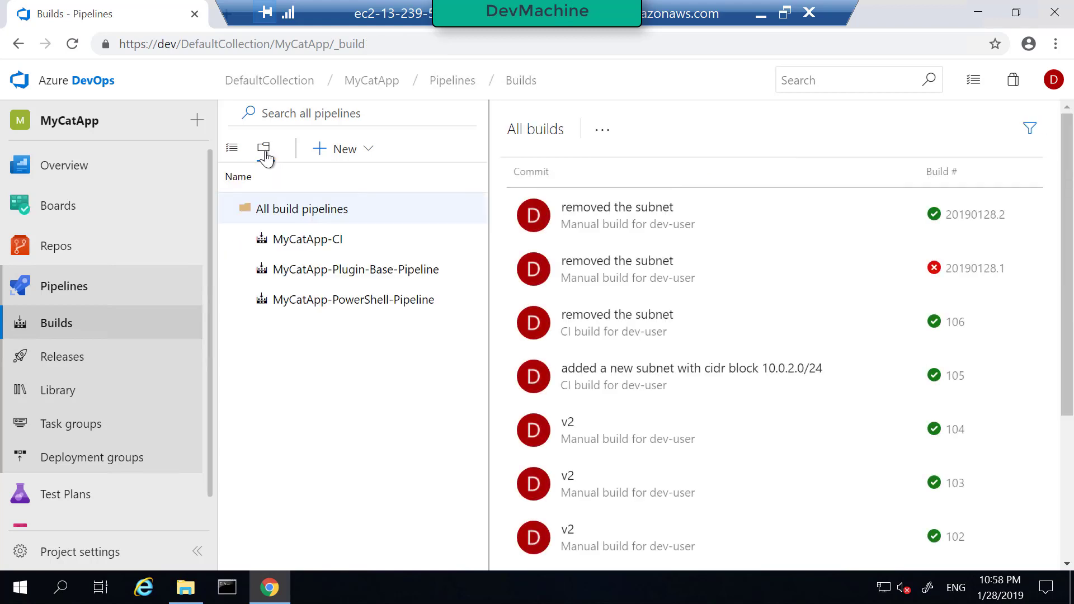
pyautogui.click(369, 303)
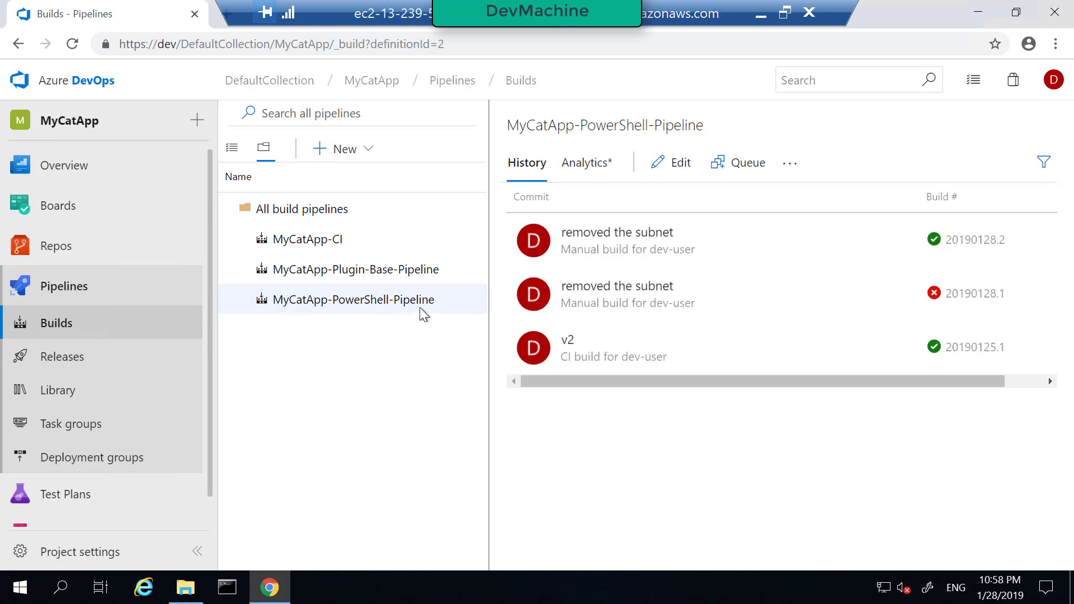
pyautogui.click(680, 171)
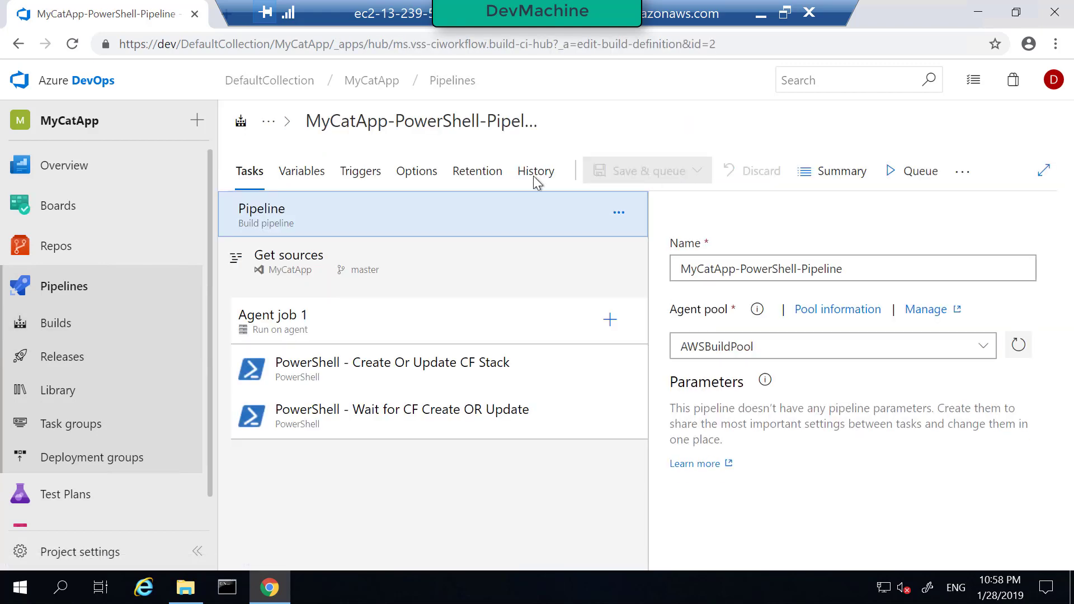
# Set the PowerShell pipeline's new build request processing to "Disabled - do not queue new builds" and save the pipeline without queuing.
pyautogui.click(428, 178)
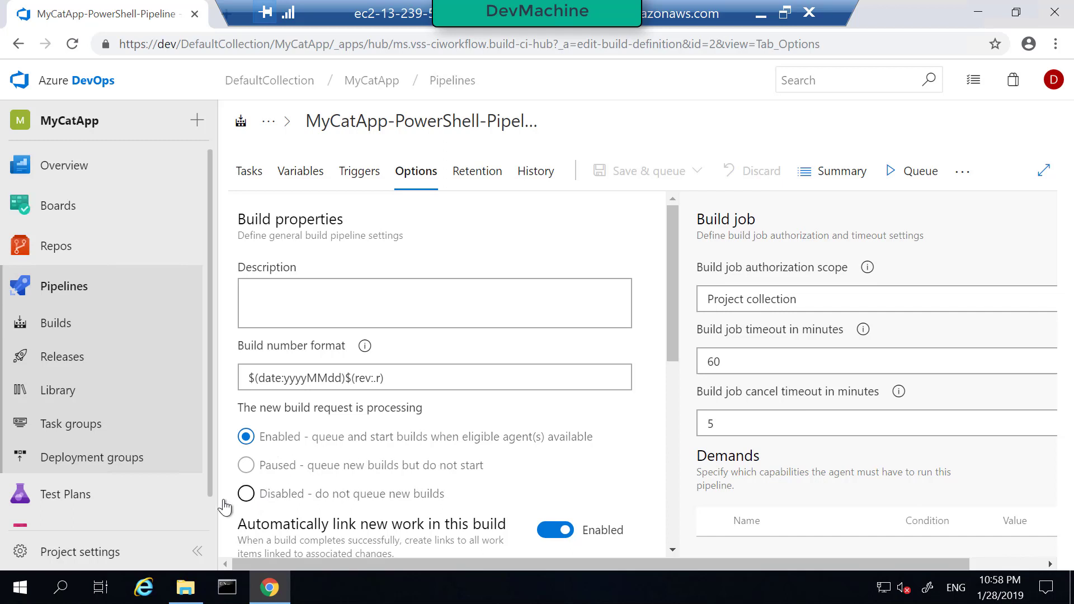
pyautogui.click(246, 494)
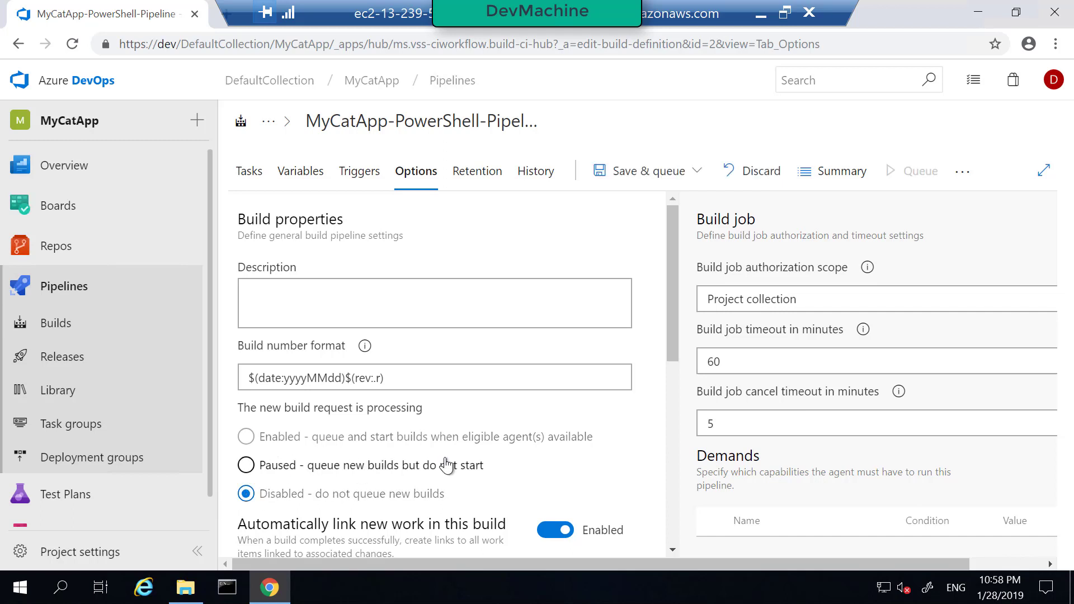
pyautogui.scroll(-1, 488, 481)
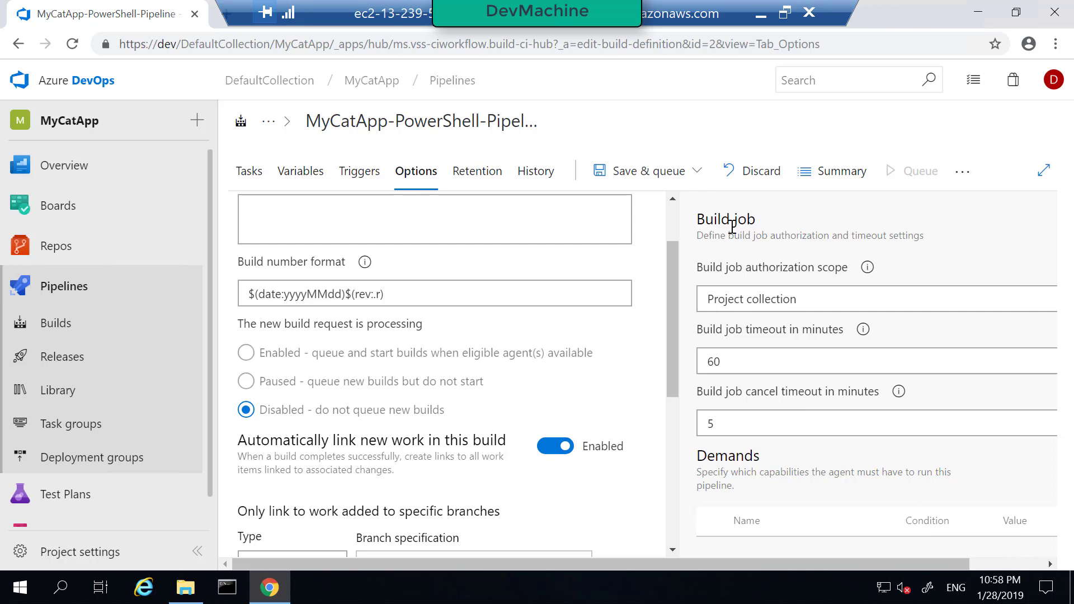
pyautogui.click(694, 171)
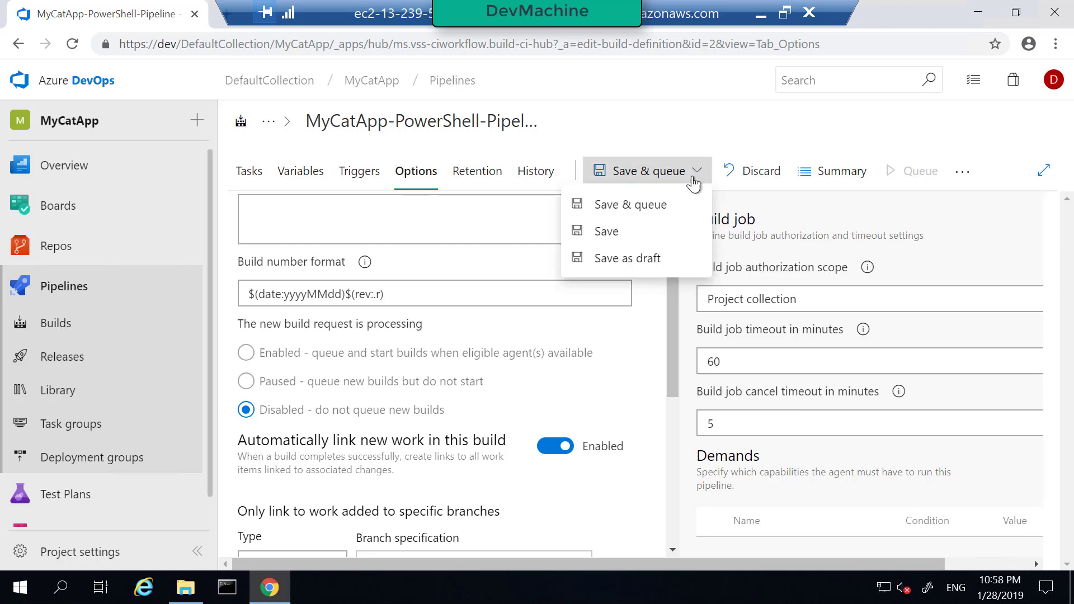
pyautogui.click(615, 246)
pyautogui.click(614, 385)
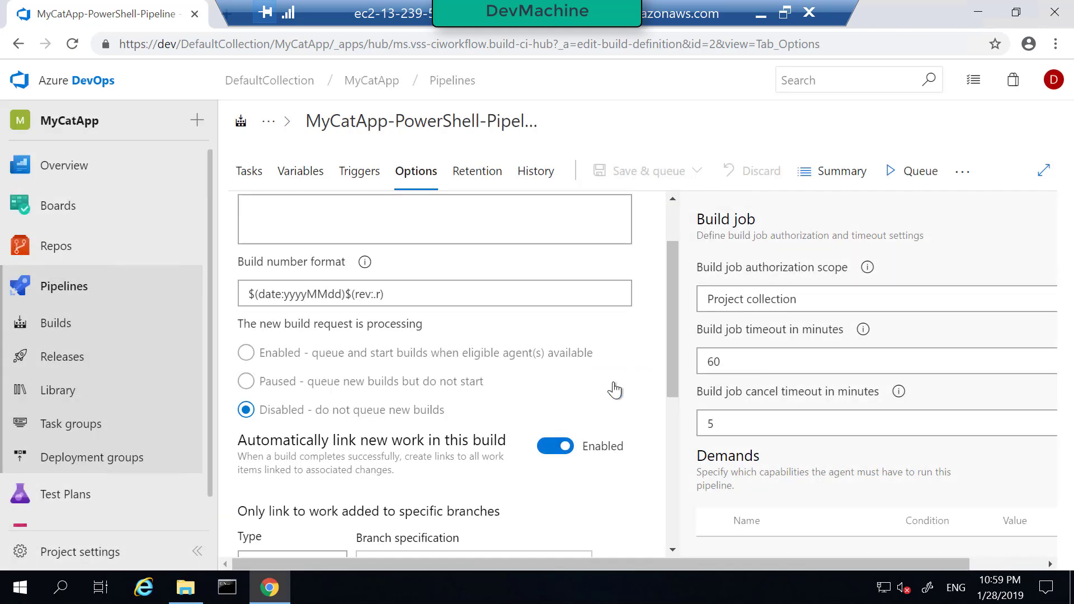
# Return to the project's builds and open MyCatApp-Plugin-Base-Pipeline for editing.
pyautogui.click(76, 330)
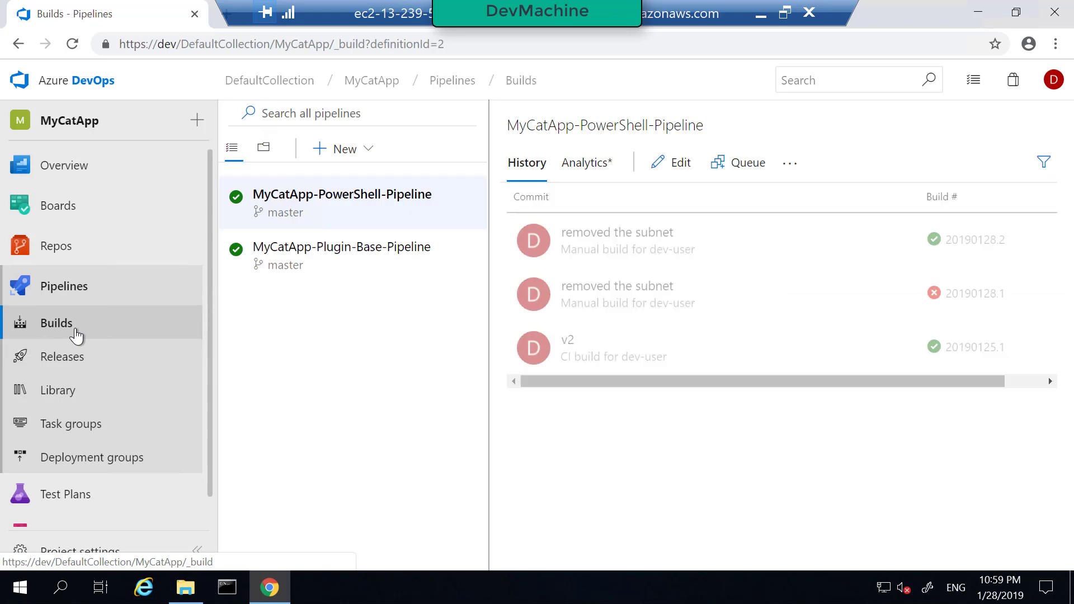
pyautogui.click(305, 261)
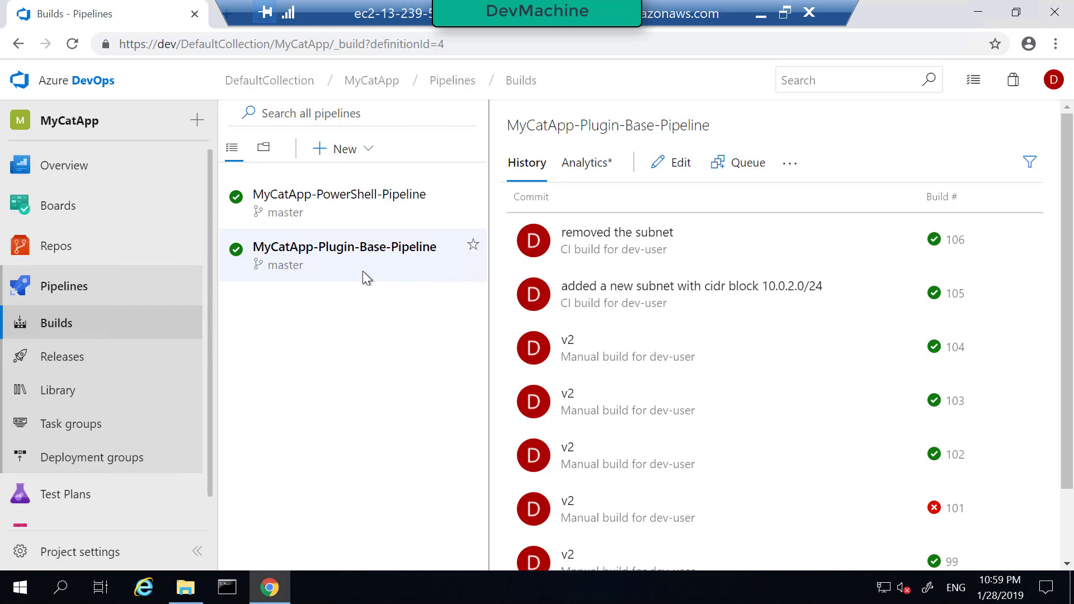
pyautogui.click(272, 162)
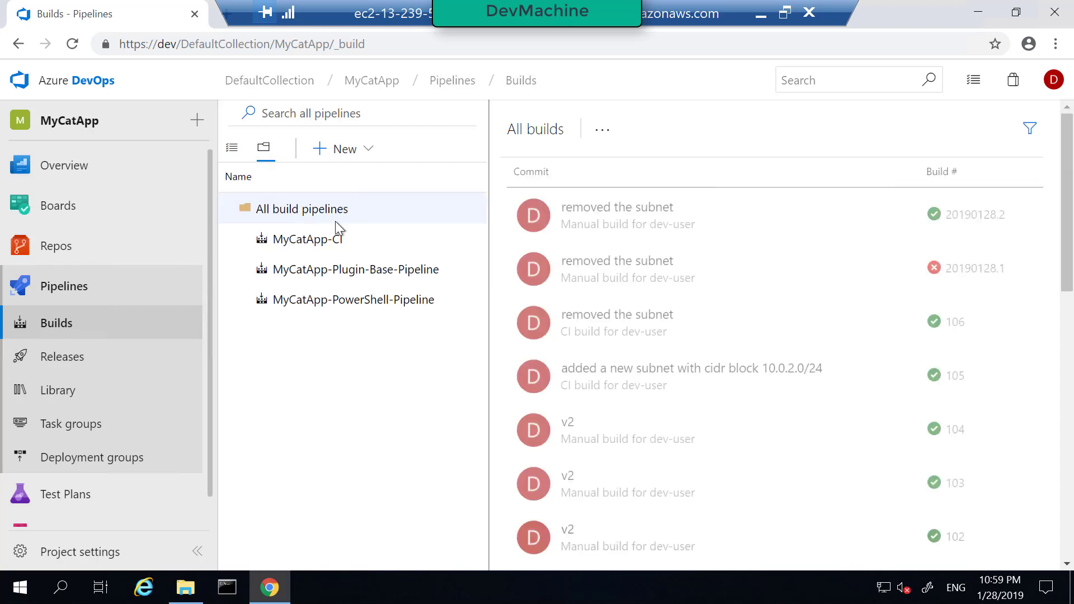
pyautogui.click(368, 277)
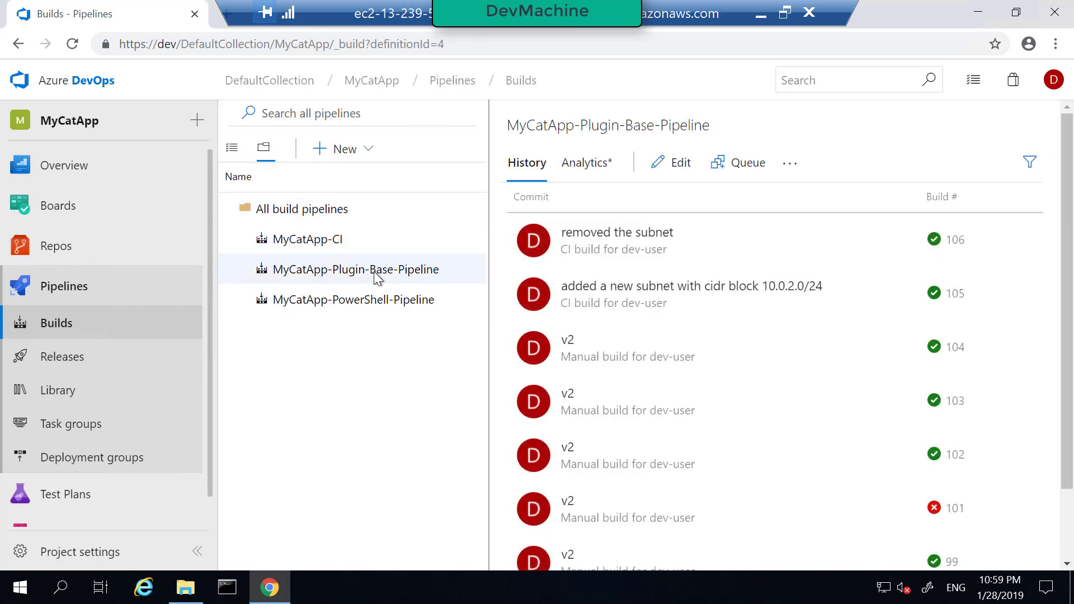
pyautogui.click(685, 167)
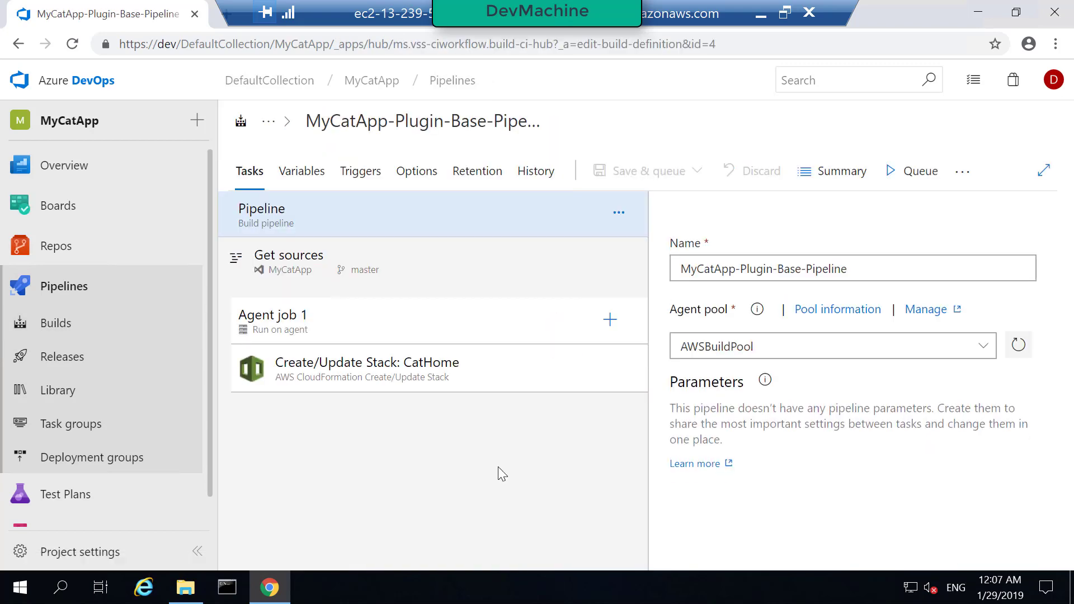
# Set the plugin pipeline's new build request processing to "Enabled - queue and start builds when eligible agent(s) available" and save it without queuing.
pyautogui.click(414, 175)
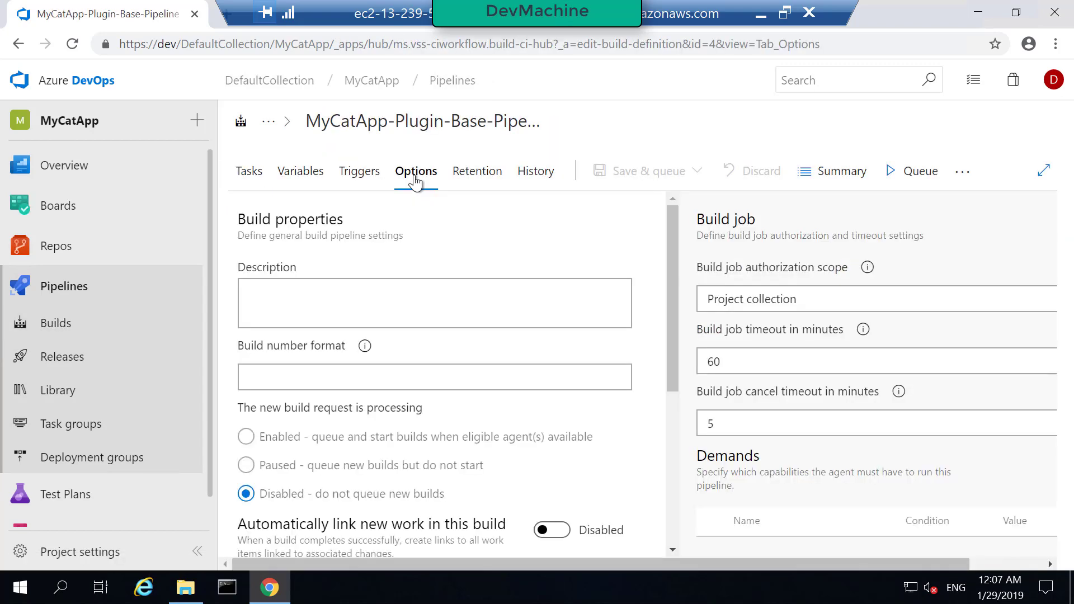
pyautogui.click(247, 438)
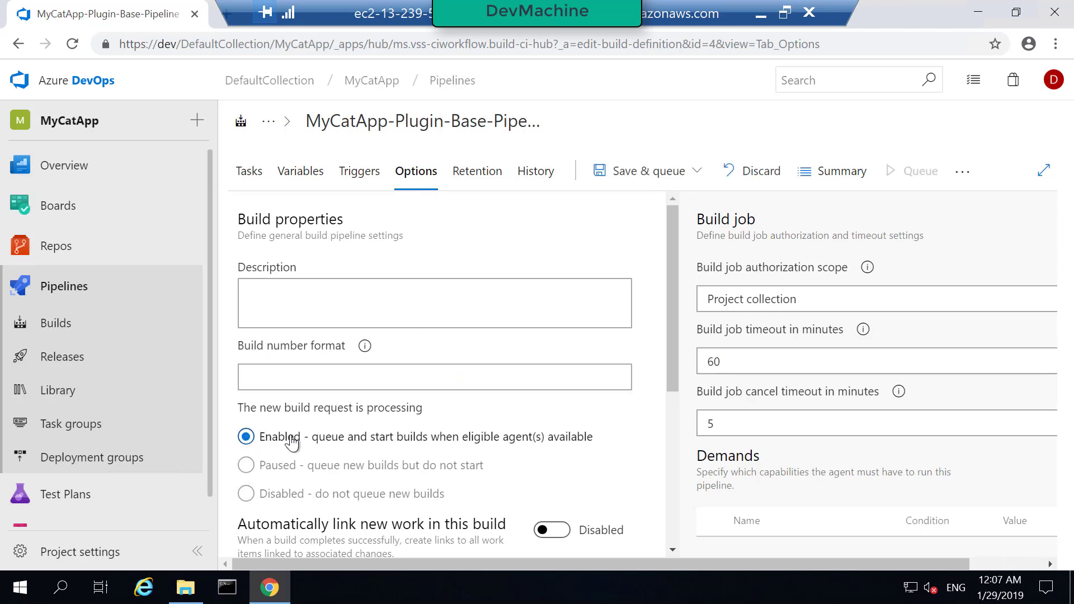
pyautogui.click(696, 171)
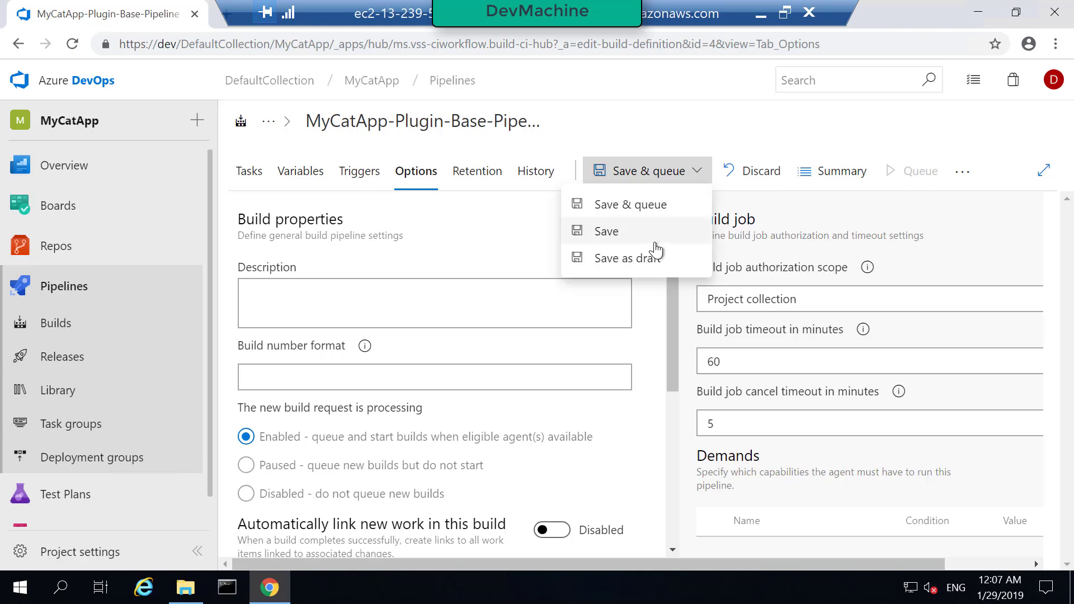
pyautogui.click(644, 240)
pyautogui.click(596, 384)
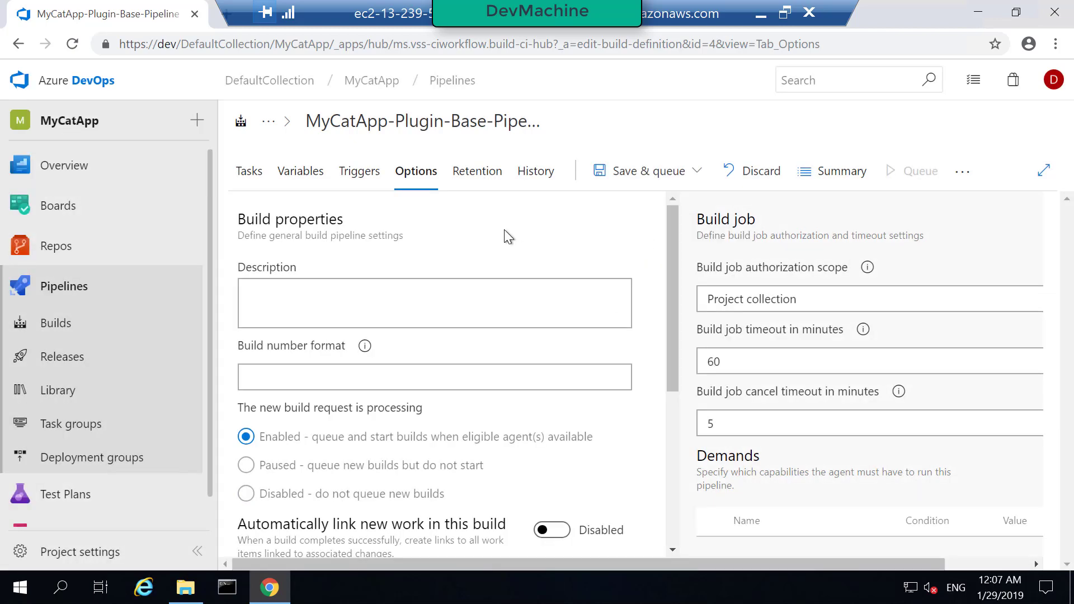
# Enable continuous integration for the MyCatApp repository in the pipeline's triggers and save the pipeline without queuing or a comment.
pyautogui.click(367, 178)
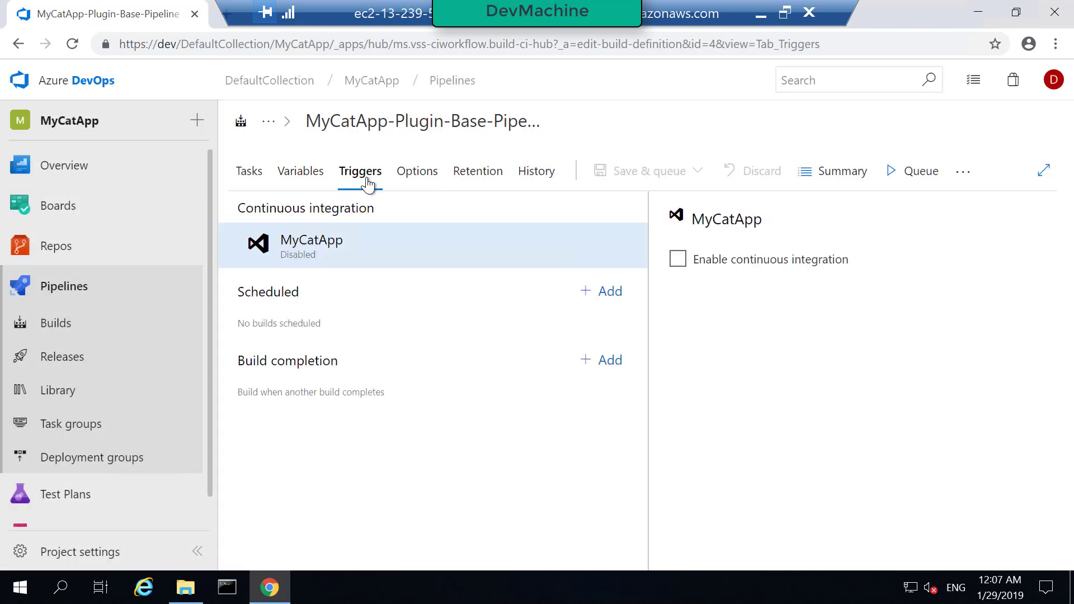
pyautogui.click(678, 262)
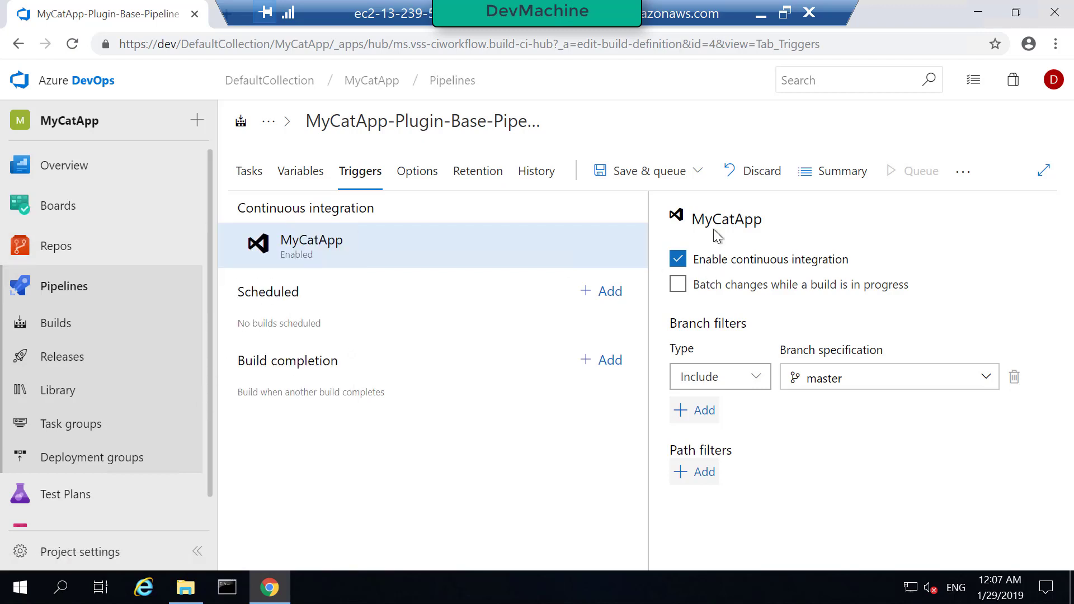
pyautogui.click(698, 173)
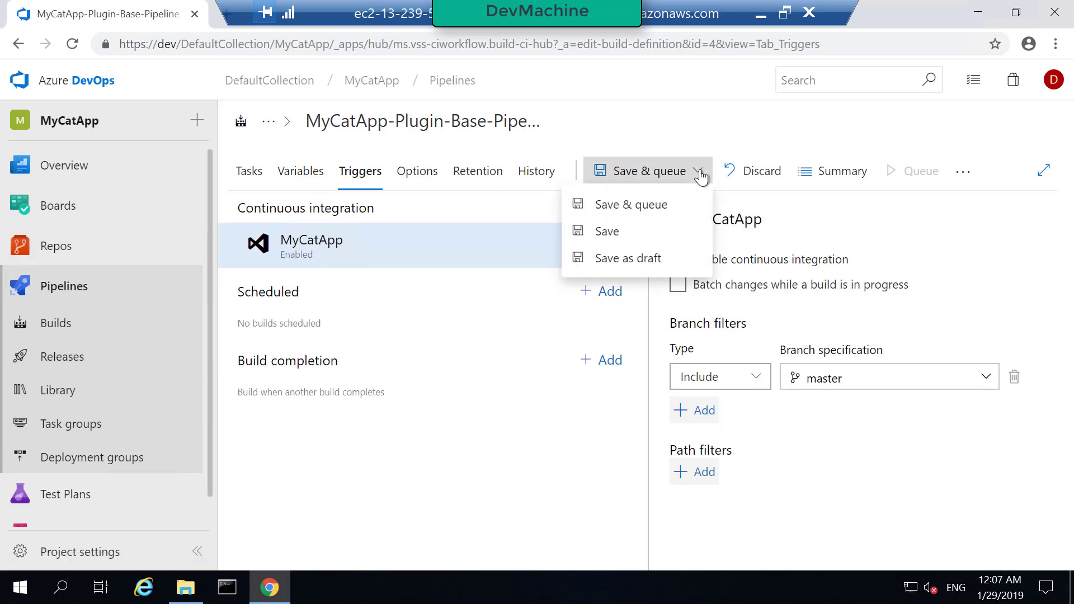
pyautogui.click(622, 238)
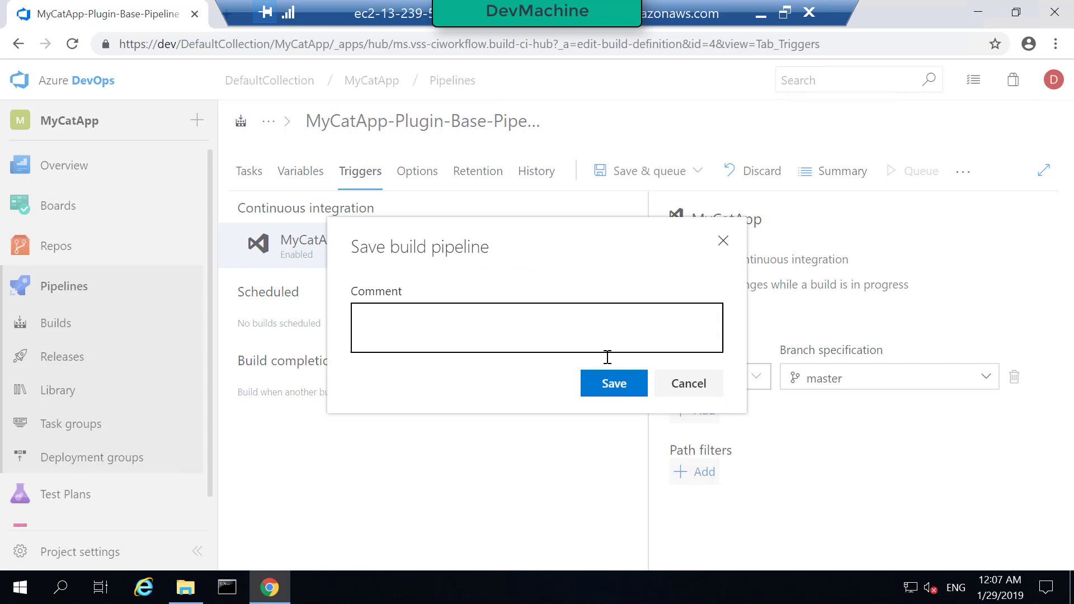
pyautogui.click(603, 387)
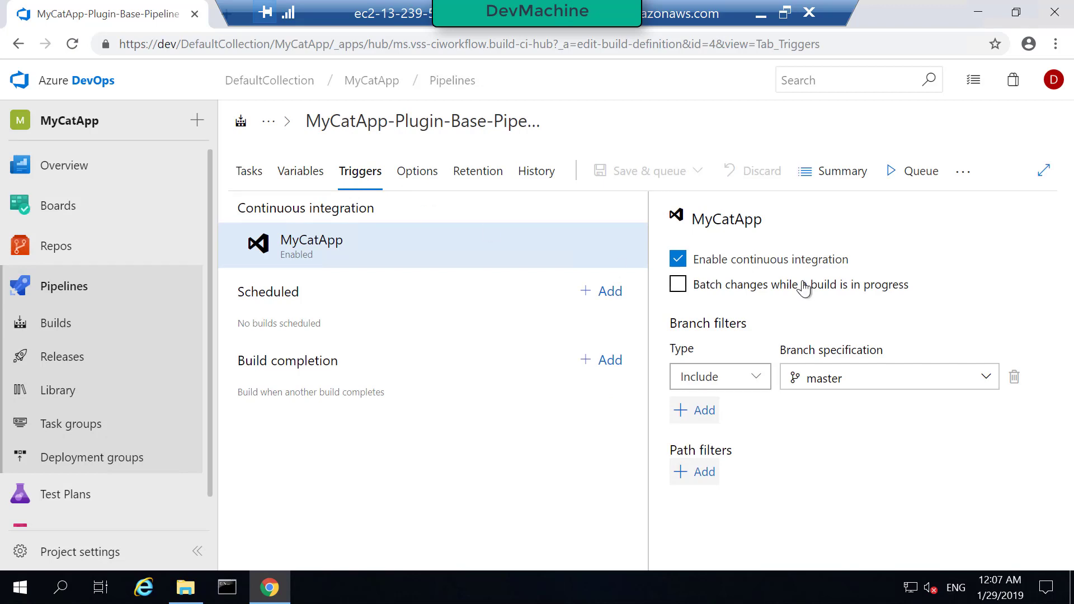
# Go back to the builds list, leaving the new pipeline page without saving, and reopen MyCatApp-Plugin-Base-Pipeline for editing.
pyautogui.click(72, 289)
pyautogui.click(69, 323)
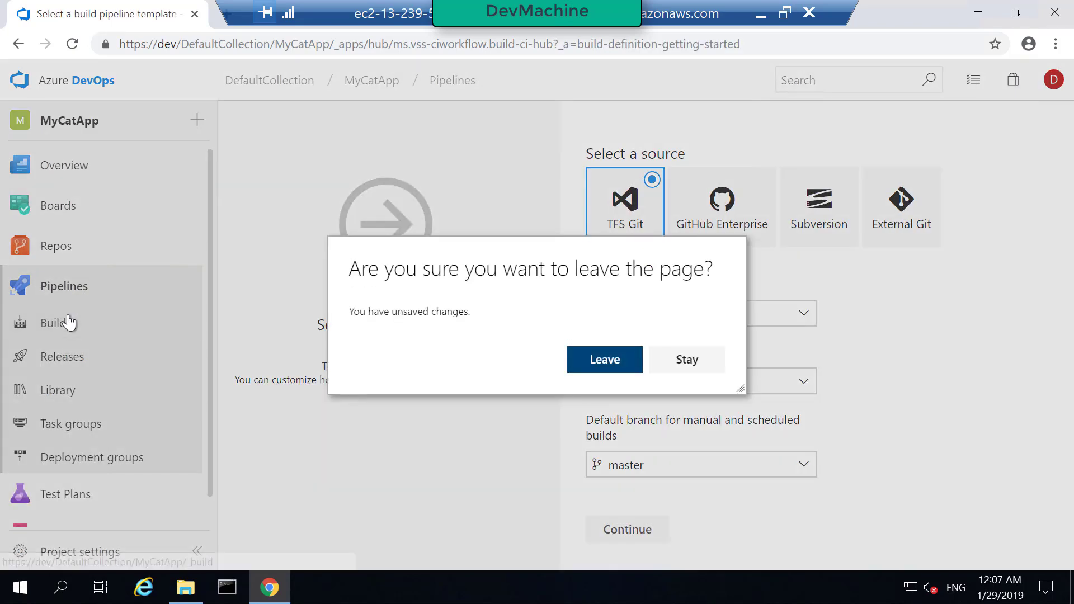
pyautogui.click(594, 360)
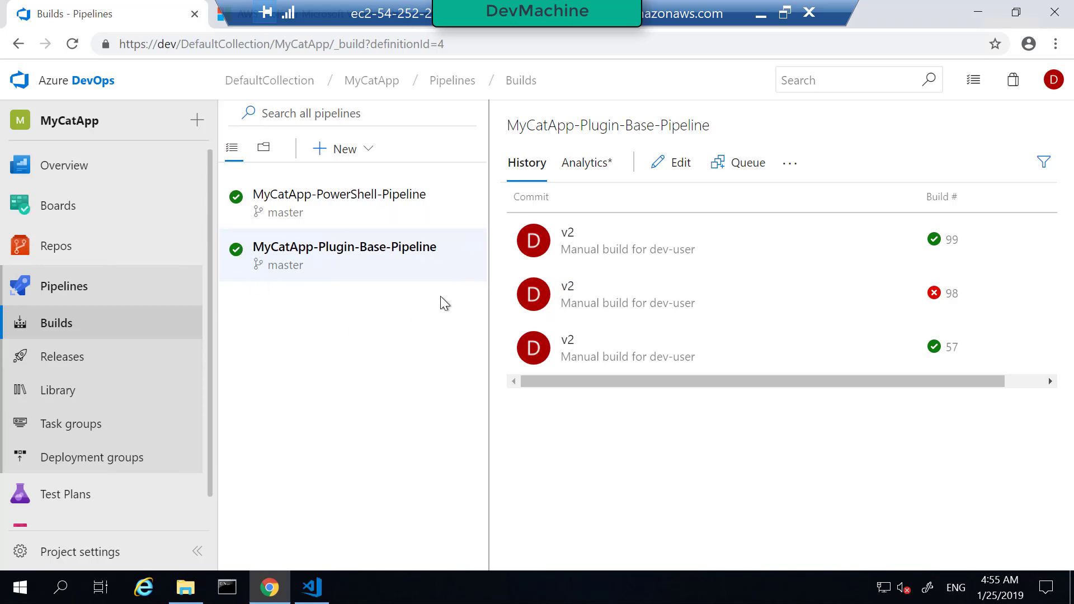
pyautogui.click(673, 168)
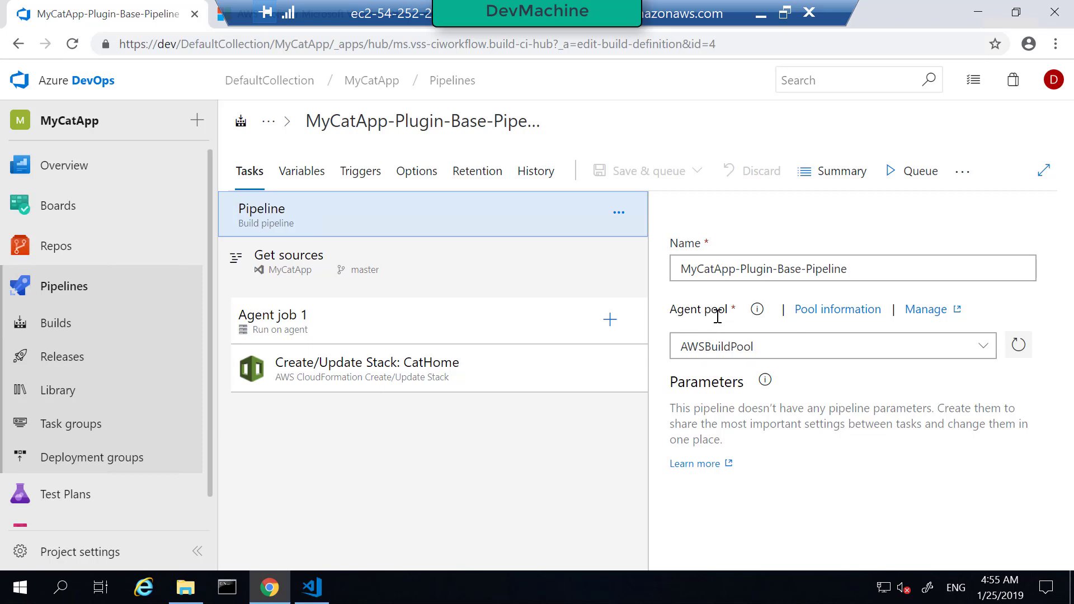
# Examine the pipeline's agent pool and the credentials, region, stack and template settings of the Create/Update Stack: CatHome task.
pyautogui.doubleClick(760, 346)
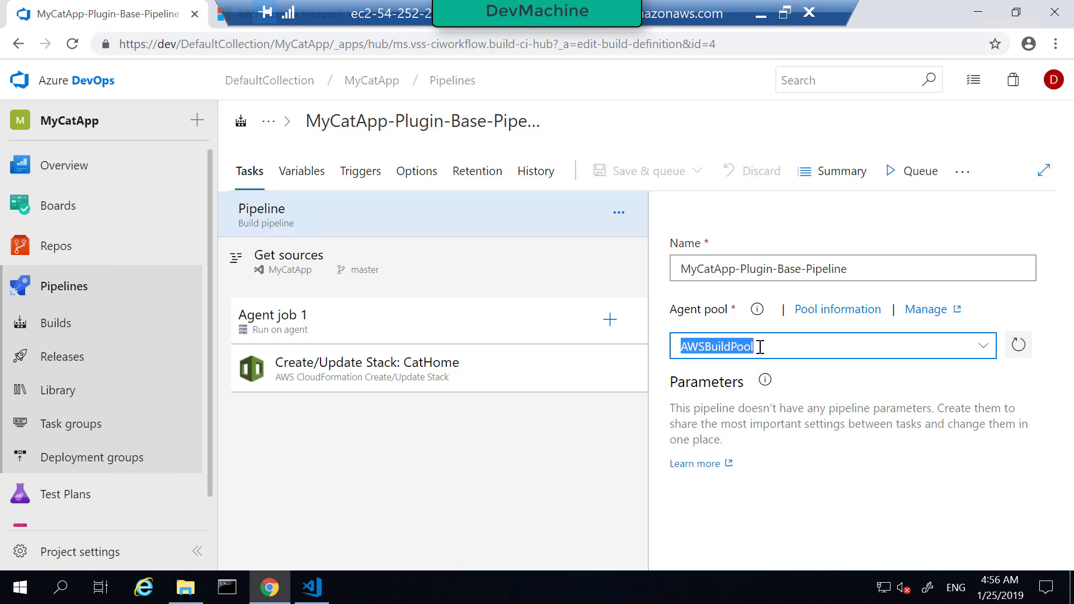
pyautogui.click(760, 347)
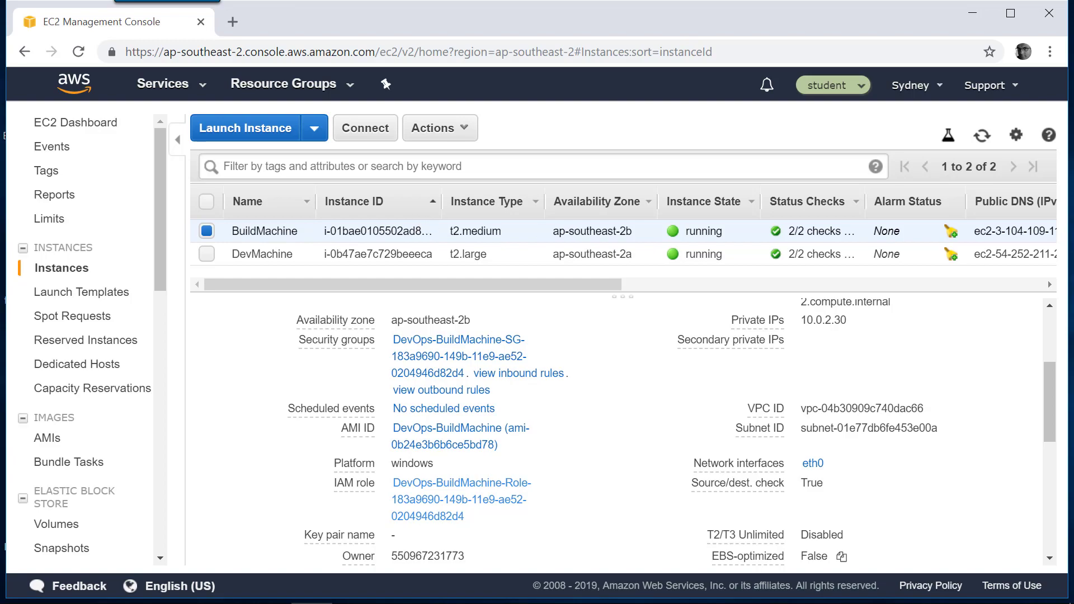
pyautogui.moveTo(492, 600)
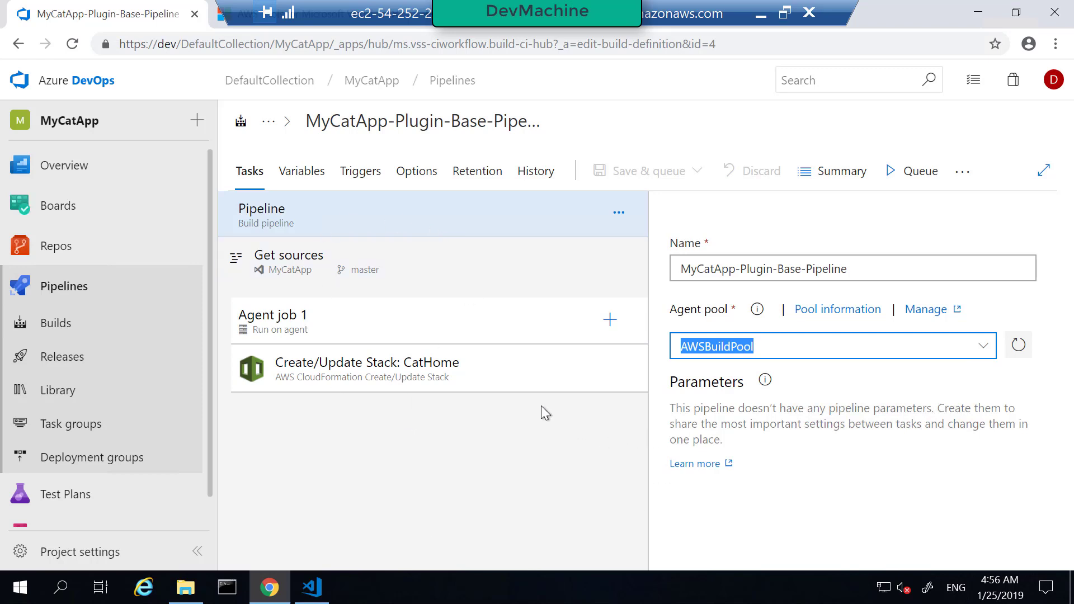
pyautogui.click(494, 390)
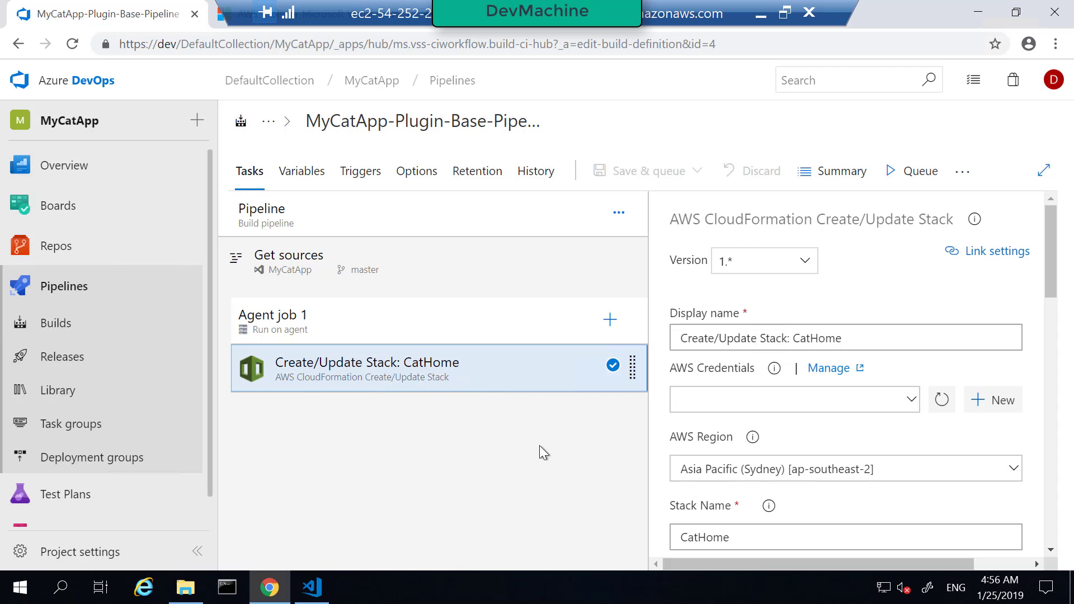
pyautogui.moveTo(1052, 260); pyautogui.dragTo(1051, 300)
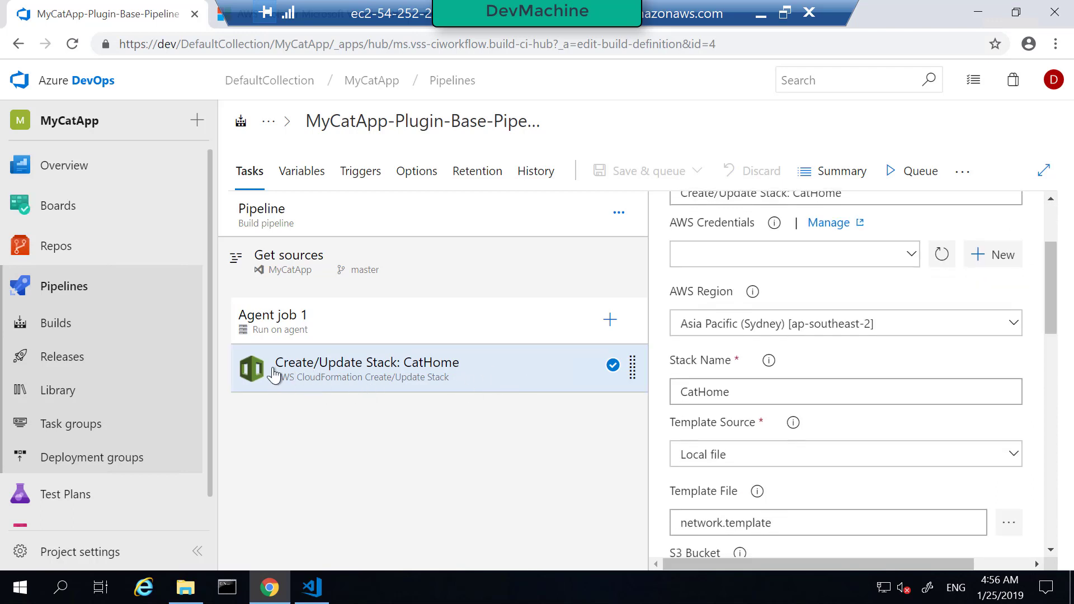
# Search the tasks available for Agent job 1 for "aws".
pyautogui.click(611, 322)
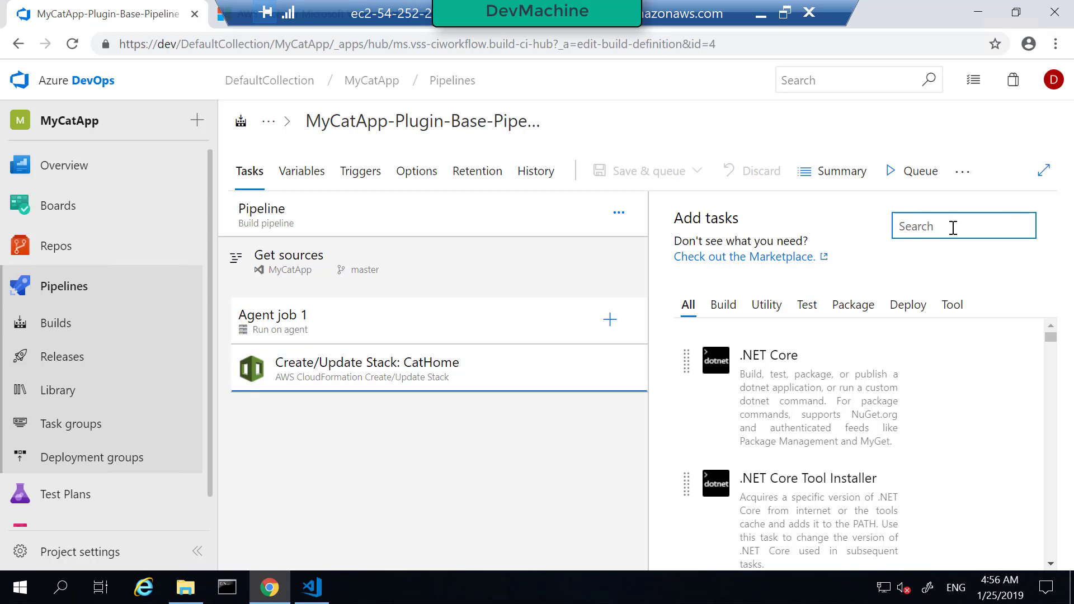
pyautogui.write('aws')
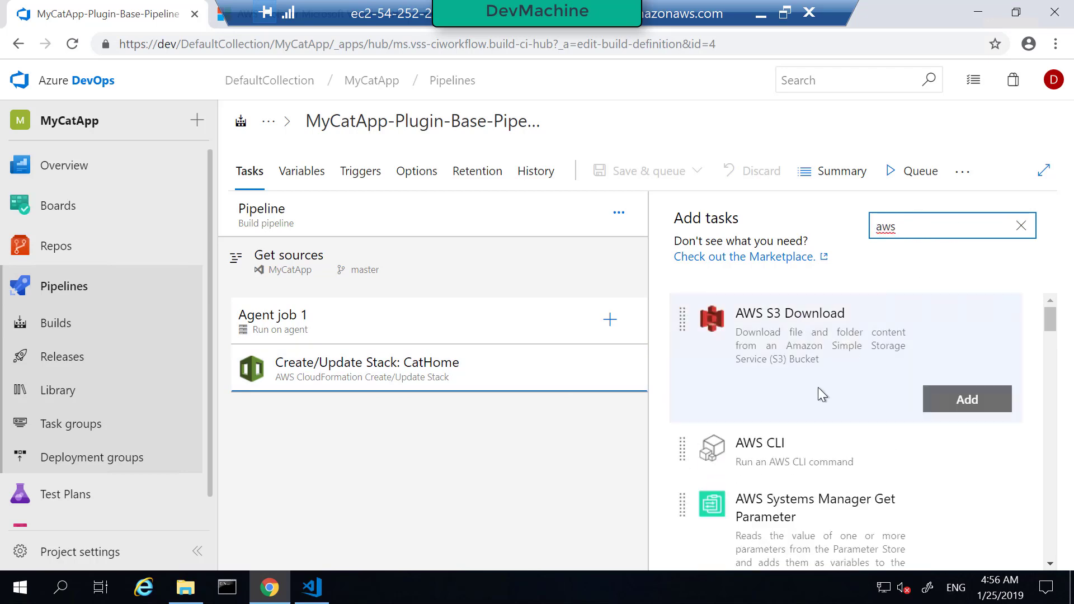
# Review the list of available AWS tasks, from S3 upload and CodeDeploy to Systems Manager and Lambda.
pyautogui.scroll(-4, 818, 391)
pyautogui.scroll(-2, 817, 418)
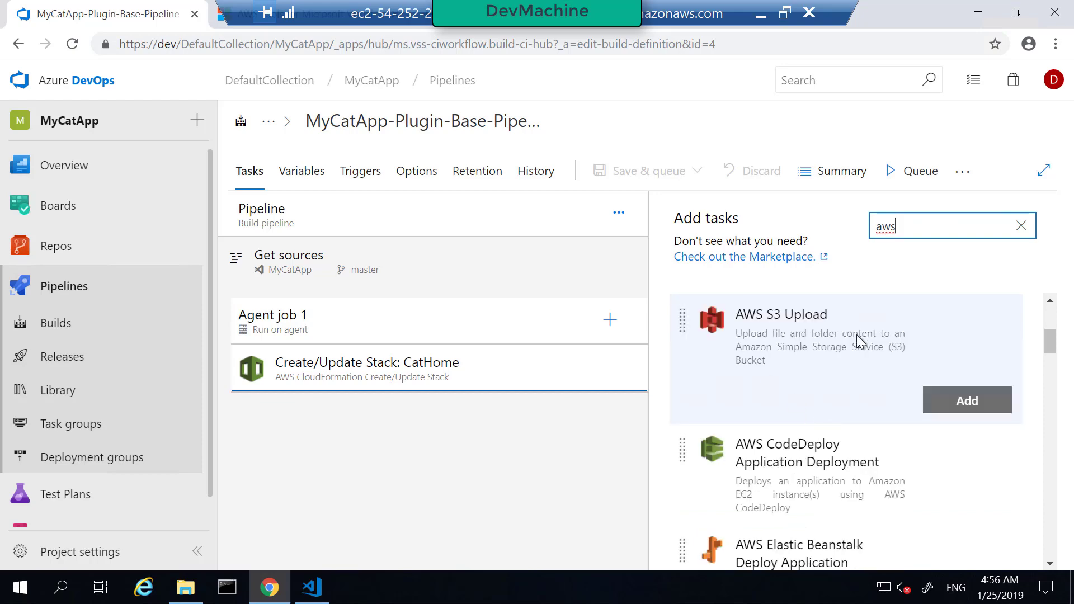
pyautogui.scroll(-3, 819, 349)
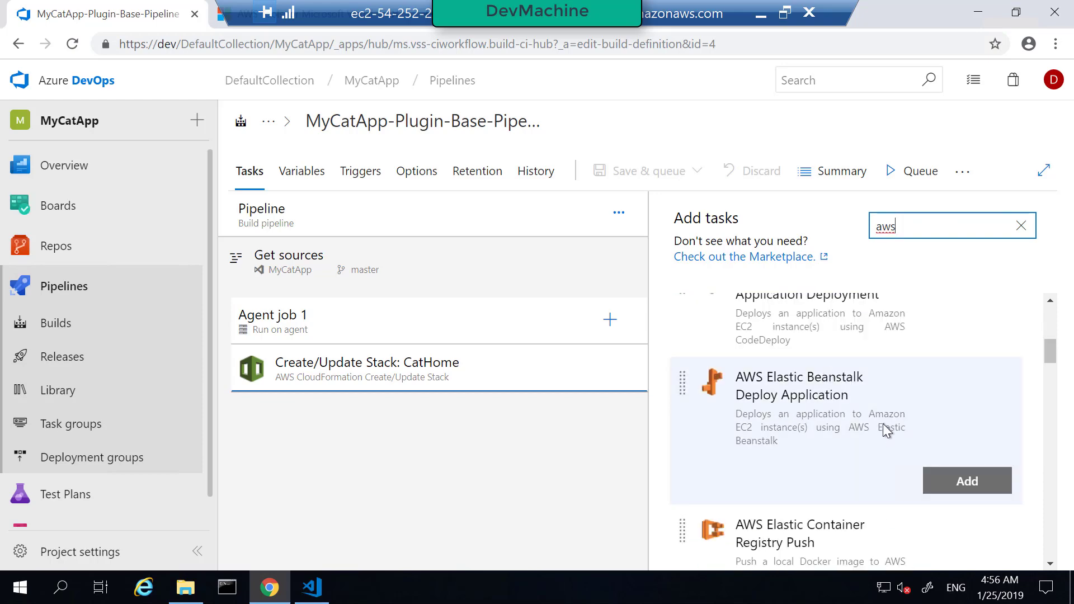
pyautogui.scroll(-5, 833, 436)
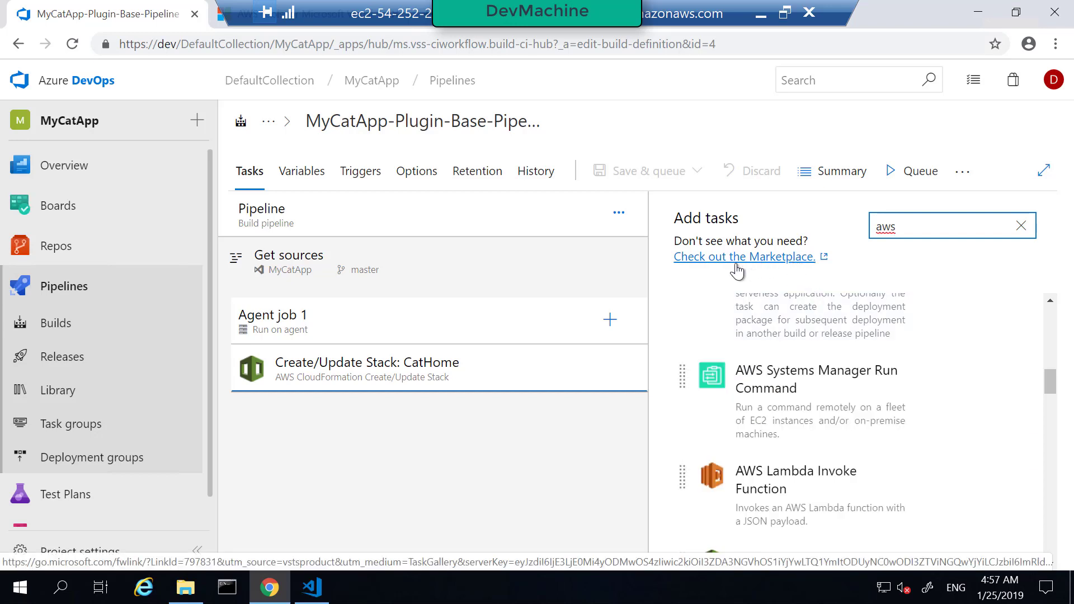
# Search the Marketplace for "aws" and open the AWS Tools for Microsoft Visual Studio Team Services extension.
pyautogui.click(717, 262)
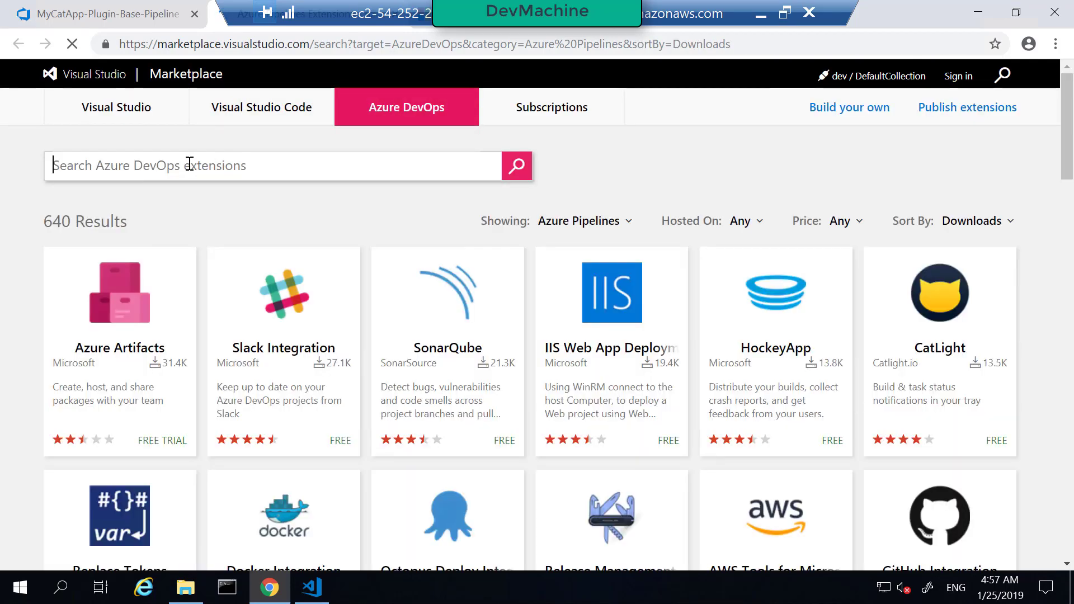
pyautogui.click(190, 163)
pyautogui.write('aws')
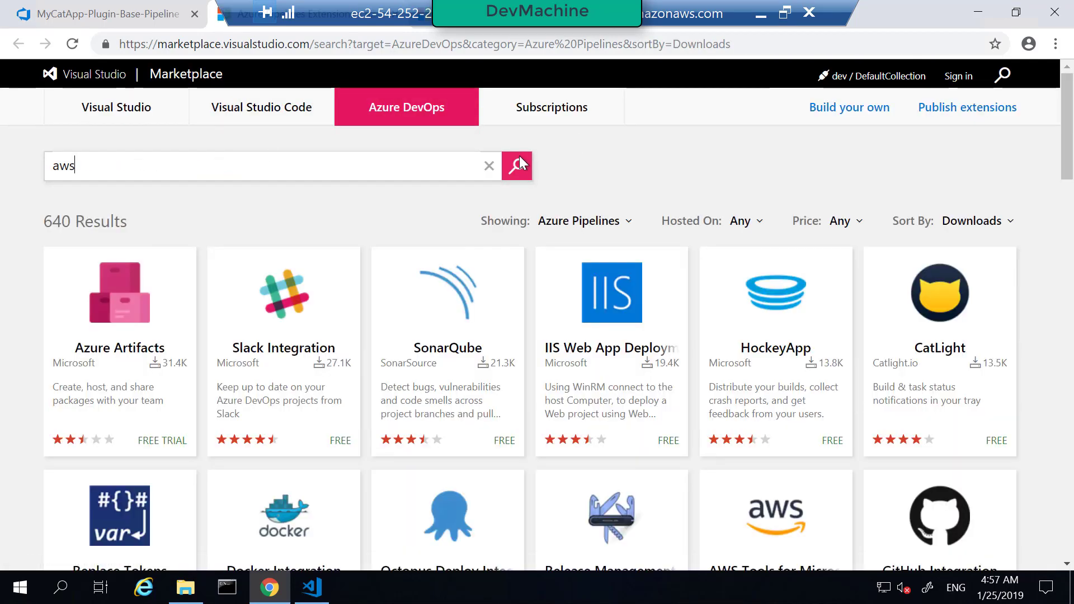
pyautogui.click(518, 171)
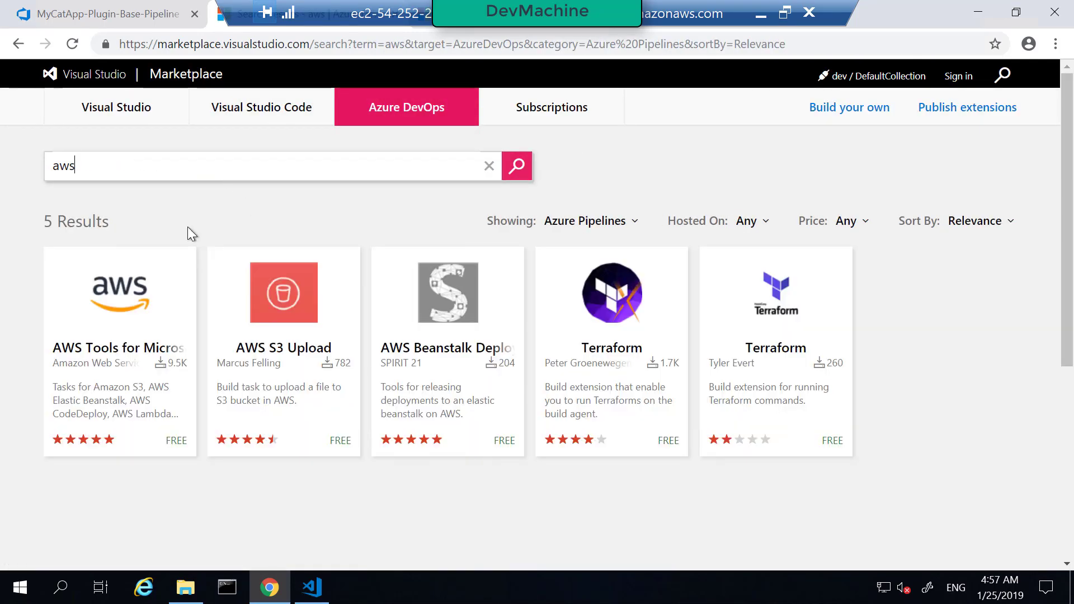
pyautogui.click(119, 366)
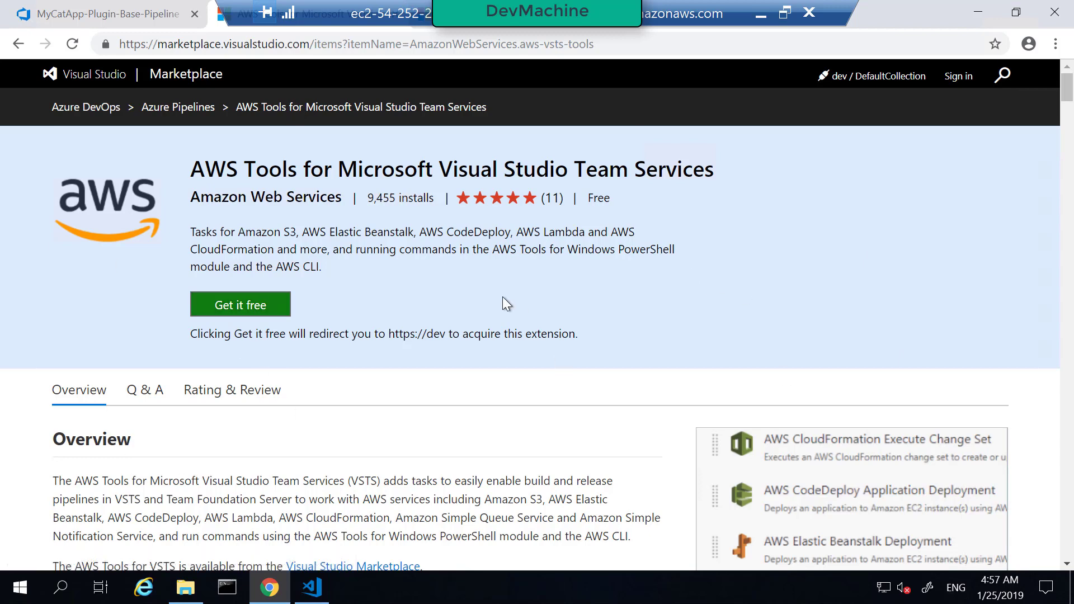
# Return to the pipeline editor and examine the display name, AWS credentials and region of the Create/Update Stack: CatHome task.
pyautogui.click(156, 16)
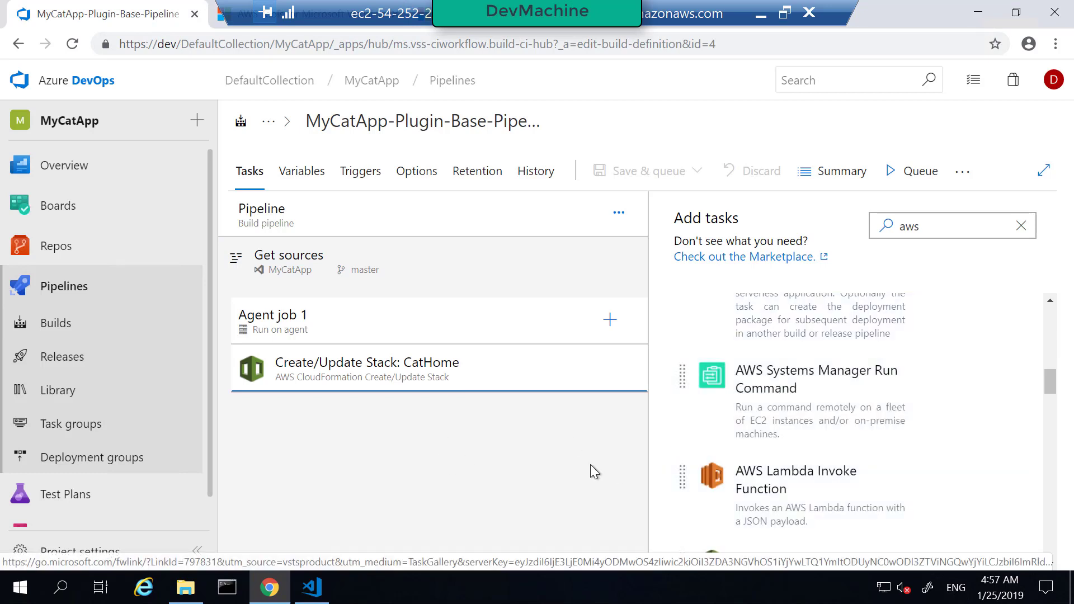
pyautogui.click(451, 381)
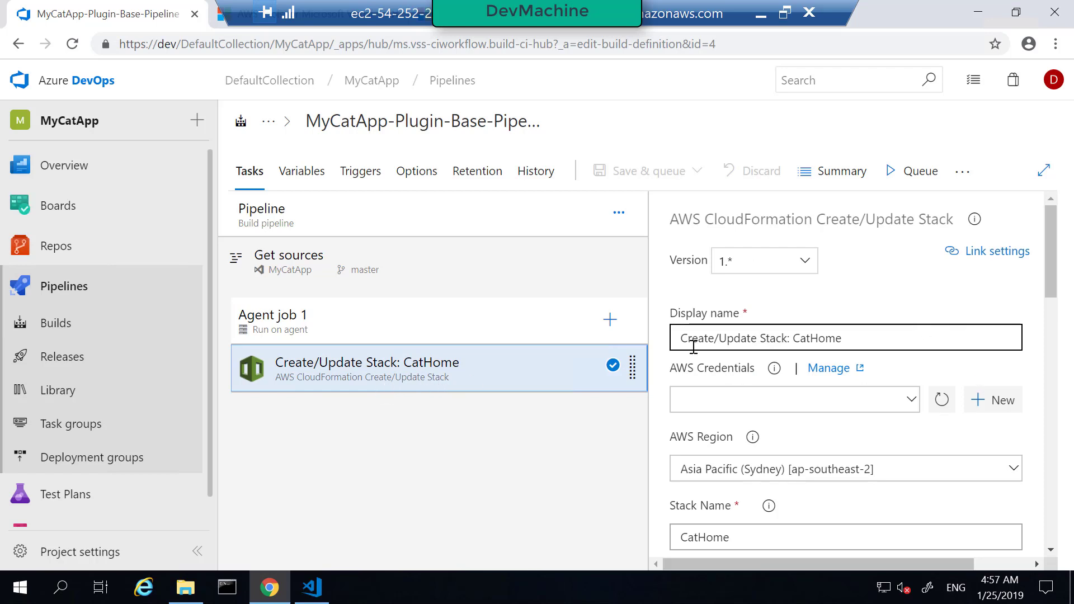
pyautogui.scroll(-1, 841, 390)
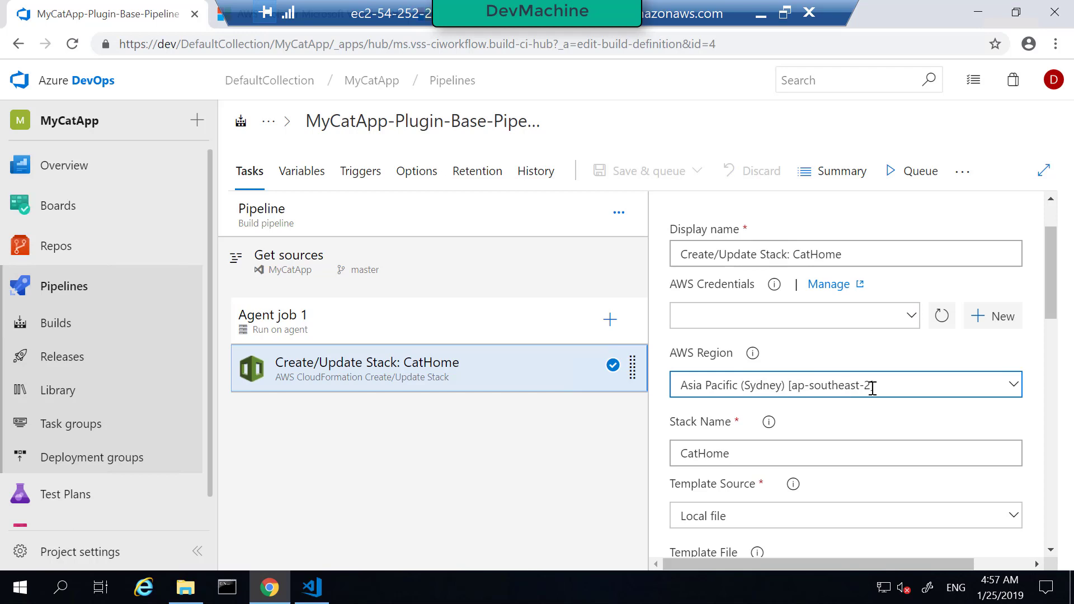
pyautogui.click(929, 384)
pyautogui.scroll(-1, 929, 380)
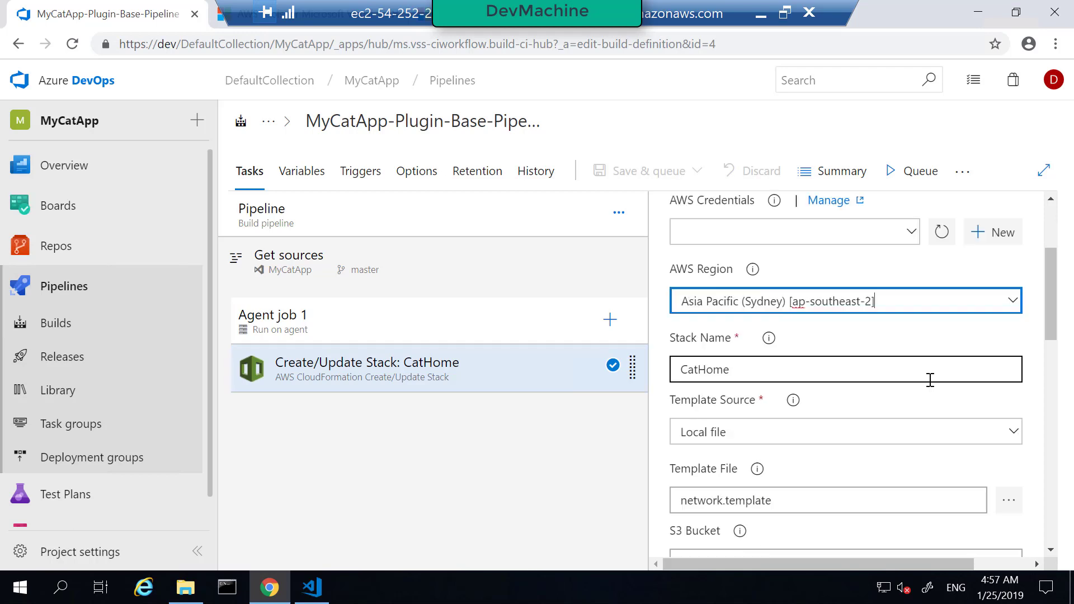
pyautogui.click(815, 232)
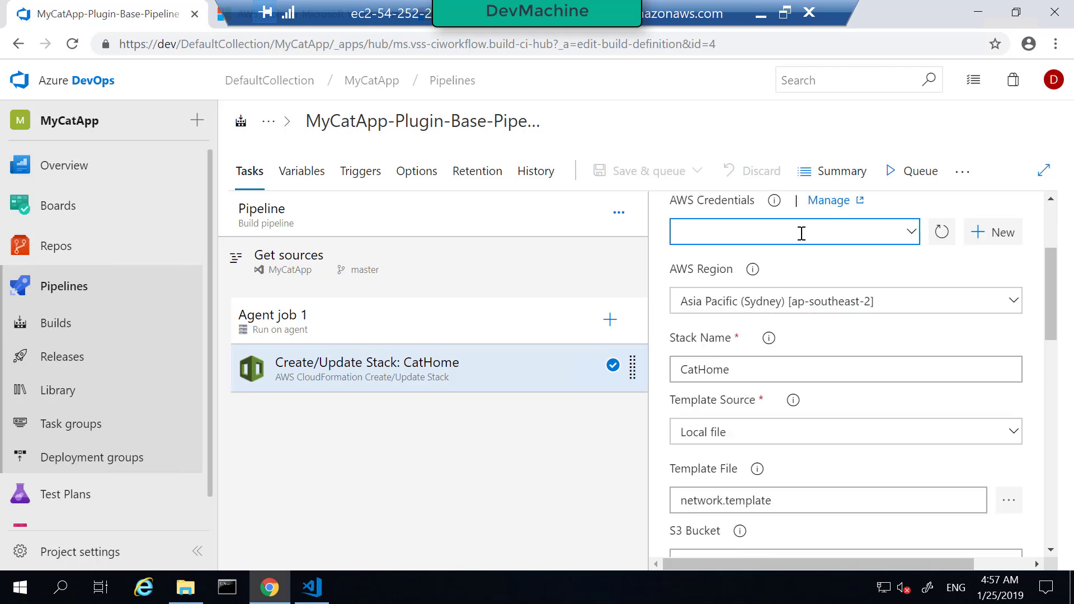
pyautogui.scroll(1, 777, 241)
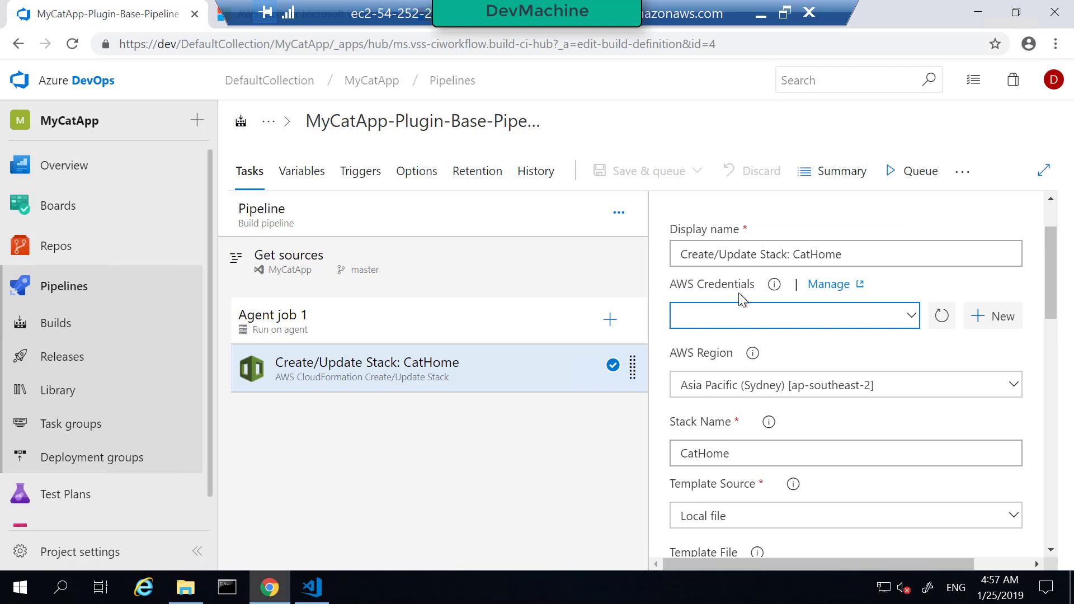
pyautogui.scroll(-1, 887, 428)
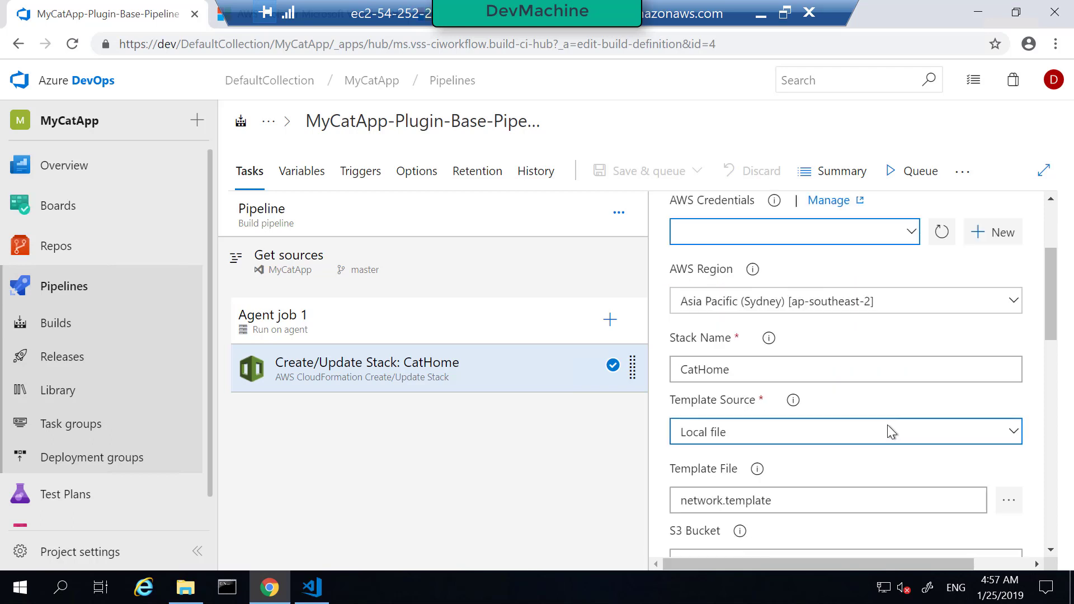
# Inspect the stack name of the Create/Update Stack task without changing it.
pyautogui.click(765, 364)
pyautogui.doubleClick(685, 368)
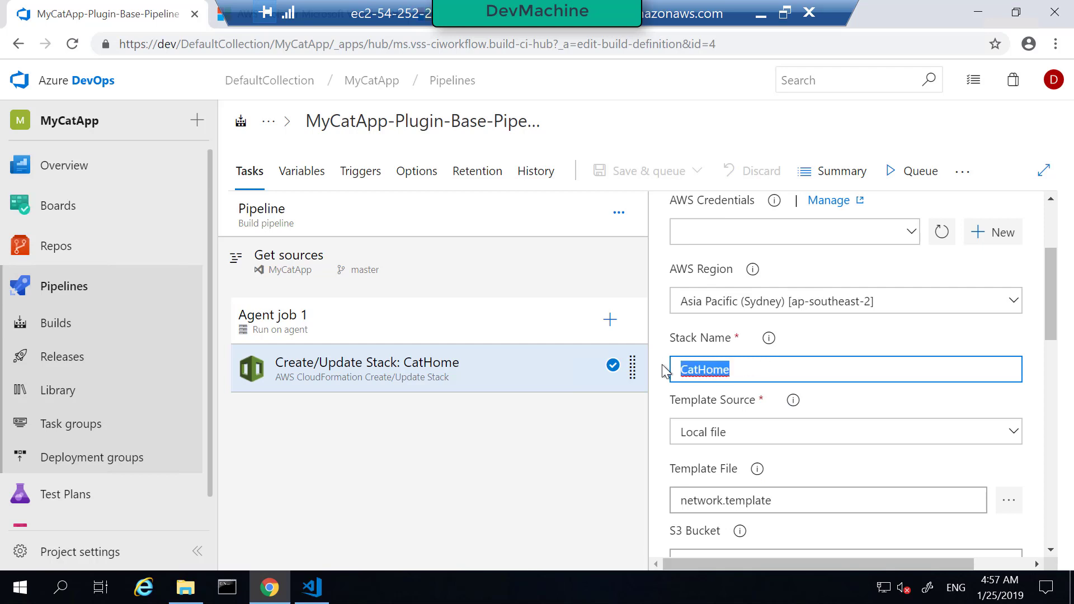
pyautogui.click(746, 370)
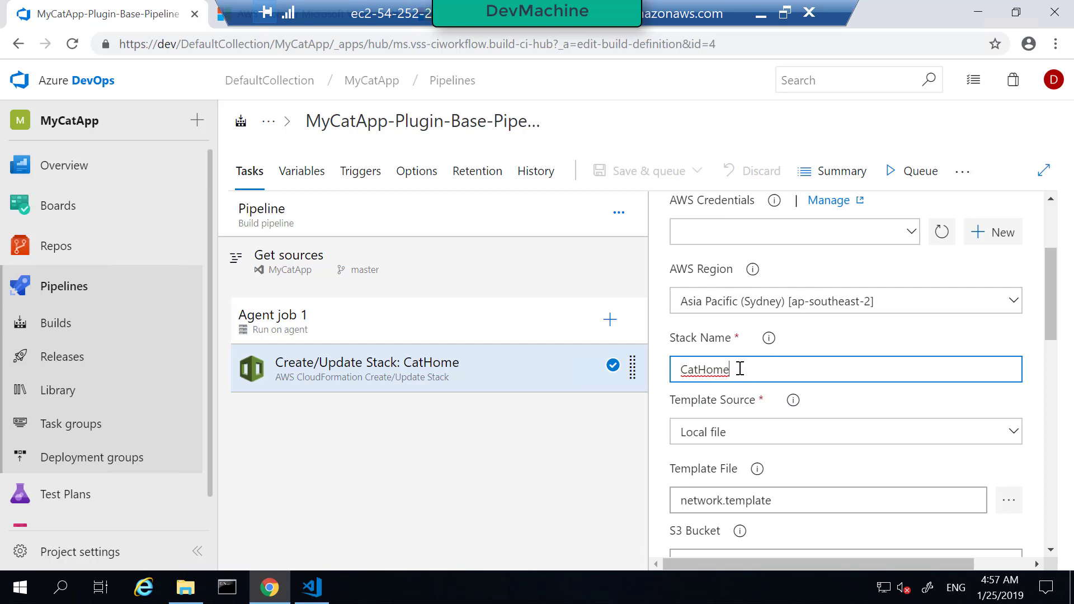
pyautogui.moveTo(740, 368); pyautogui.dragTo(678, 368)
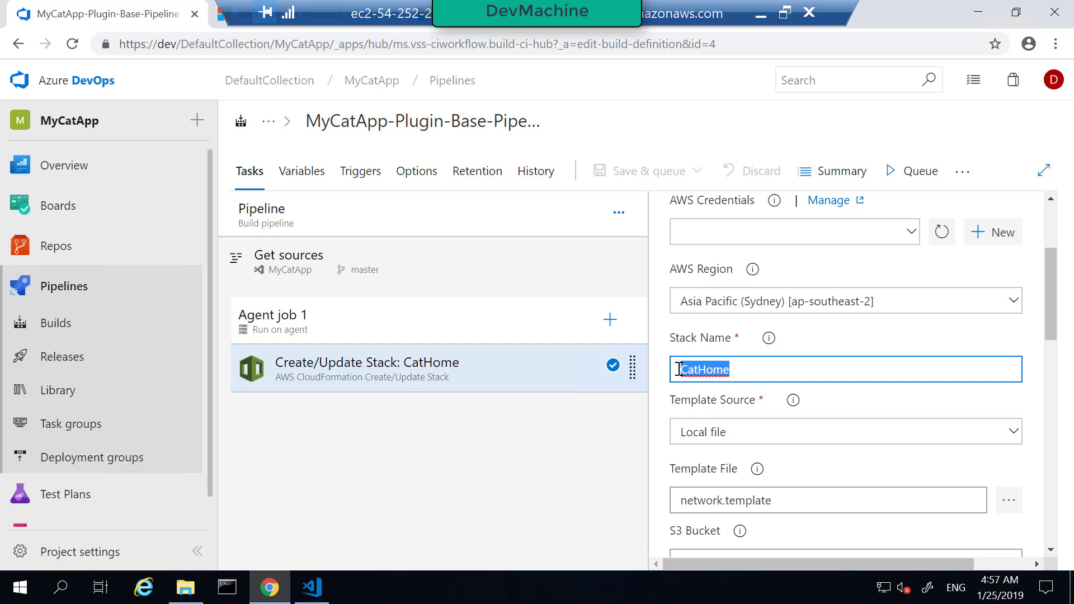
pyautogui.click(736, 370)
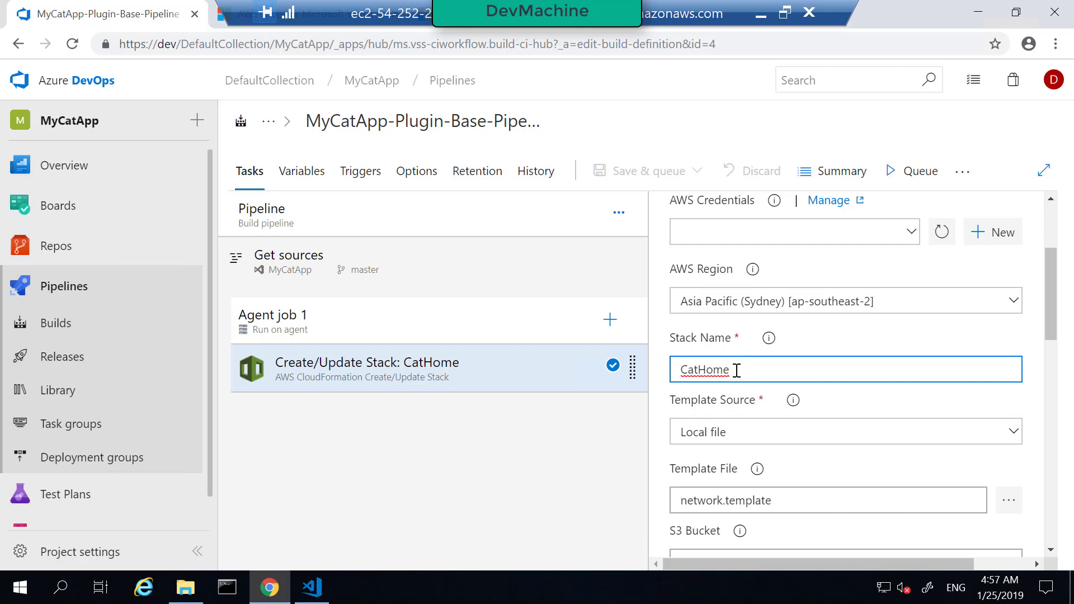
pyautogui.moveTo(736, 369); pyautogui.dragTo(681, 368)
pyautogui.click(739, 371)
# Inspect the task's template source and browse the repository's template files, closing the path selection without choosing another file.
pyautogui.scroll(-1, 740, 372)
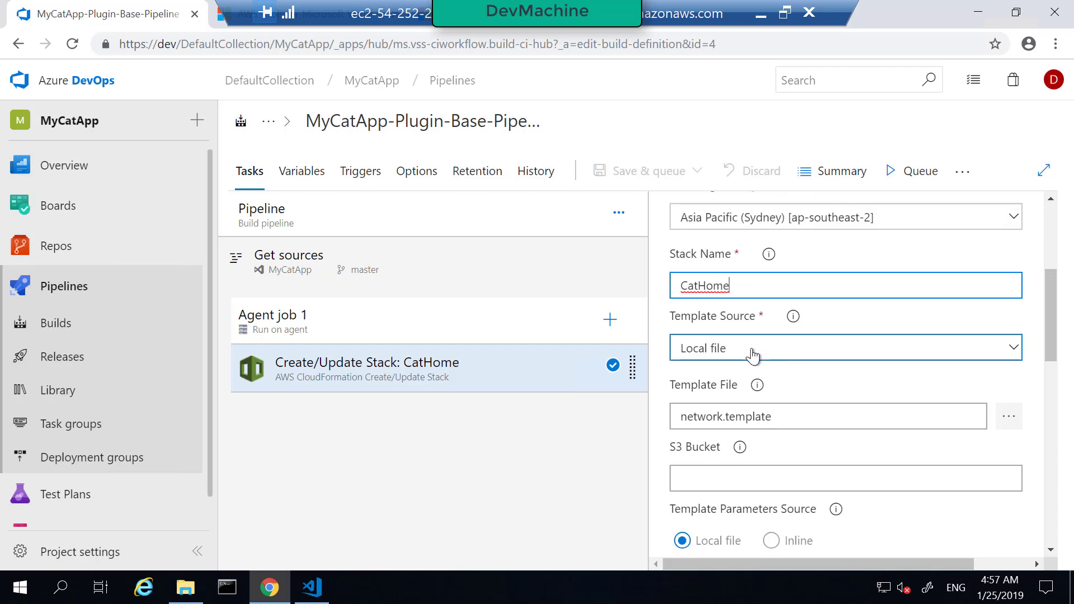
pyautogui.click(1005, 427)
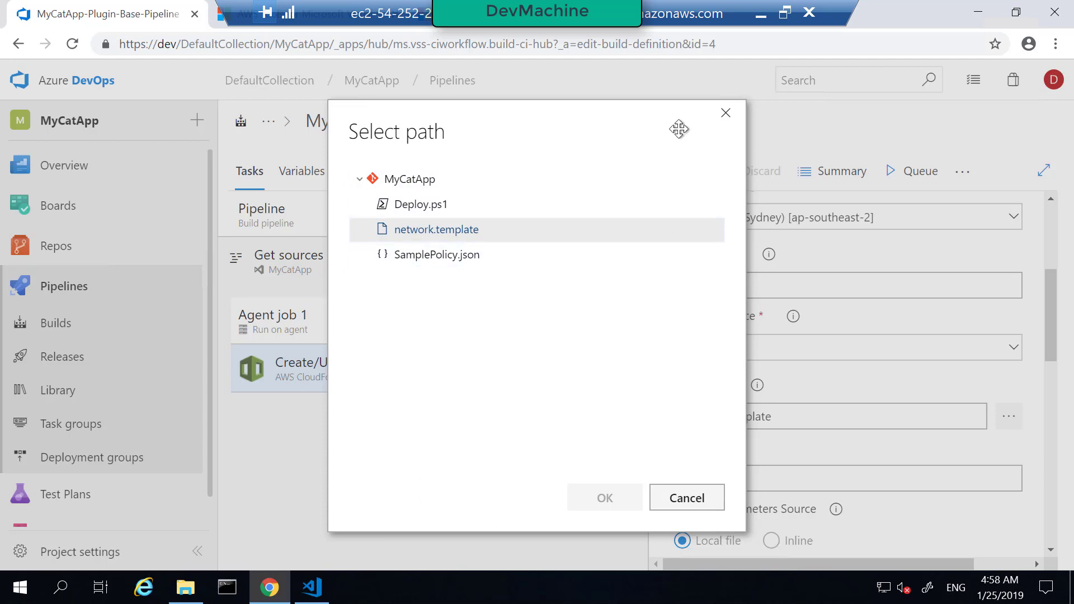
pyautogui.click(725, 113)
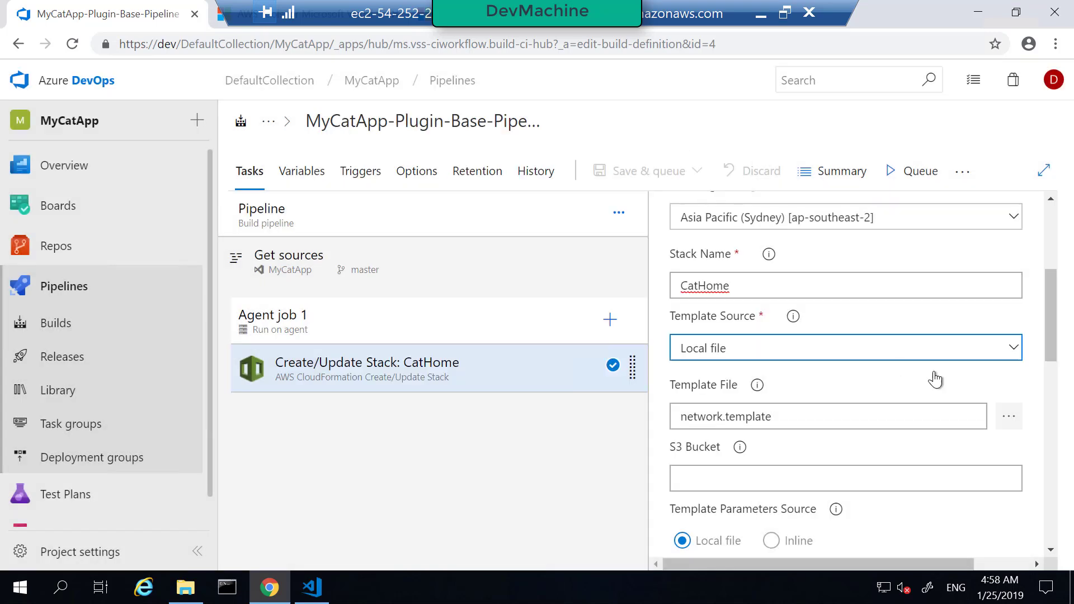
pyautogui.click(873, 412)
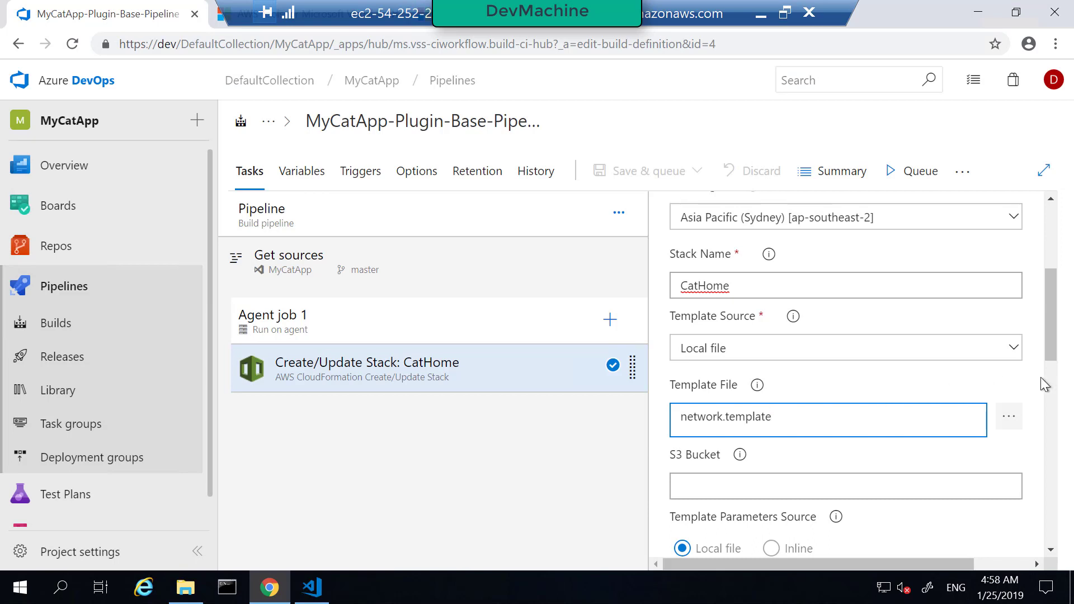
pyautogui.scroll(-1, 1044, 385)
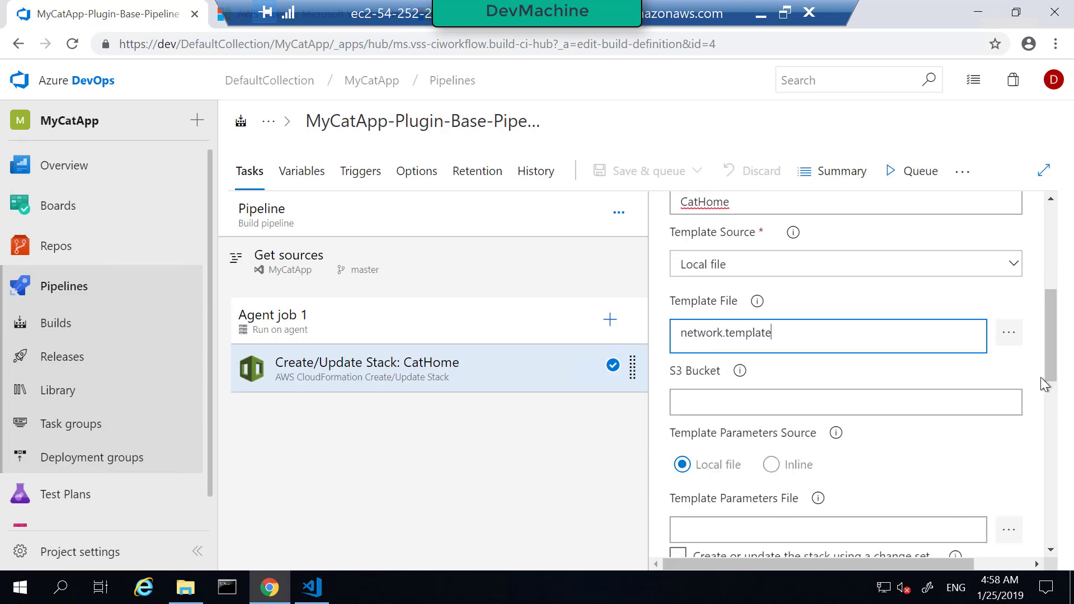
# Examine the task's template parameters, IAM capabilities and failure options, and expand its Control Options.
pyautogui.scroll(-3, 1044, 384)
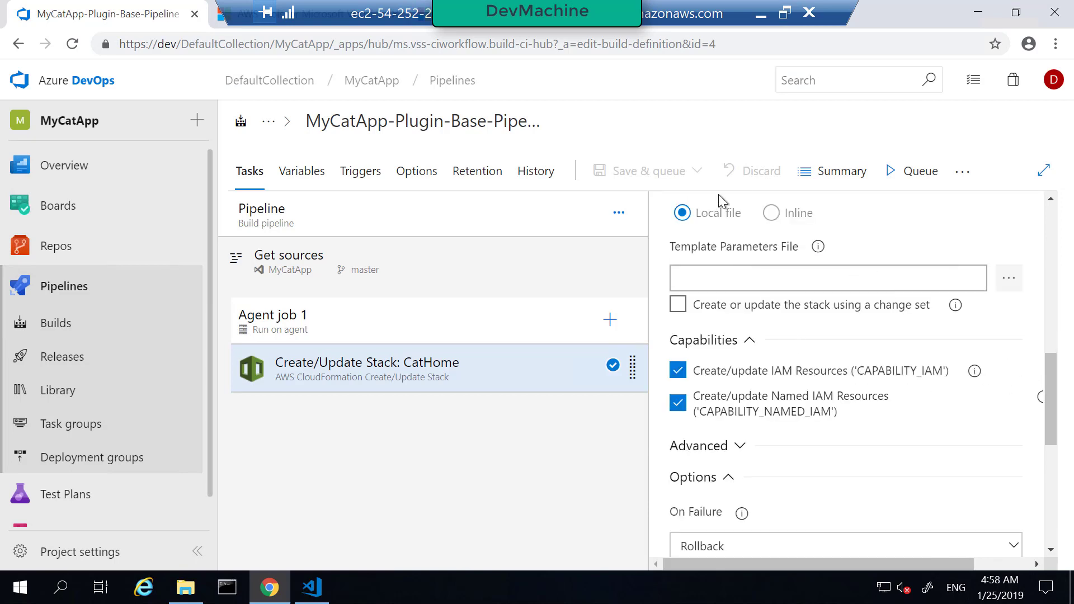
pyautogui.scroll(-2, 733, 444)
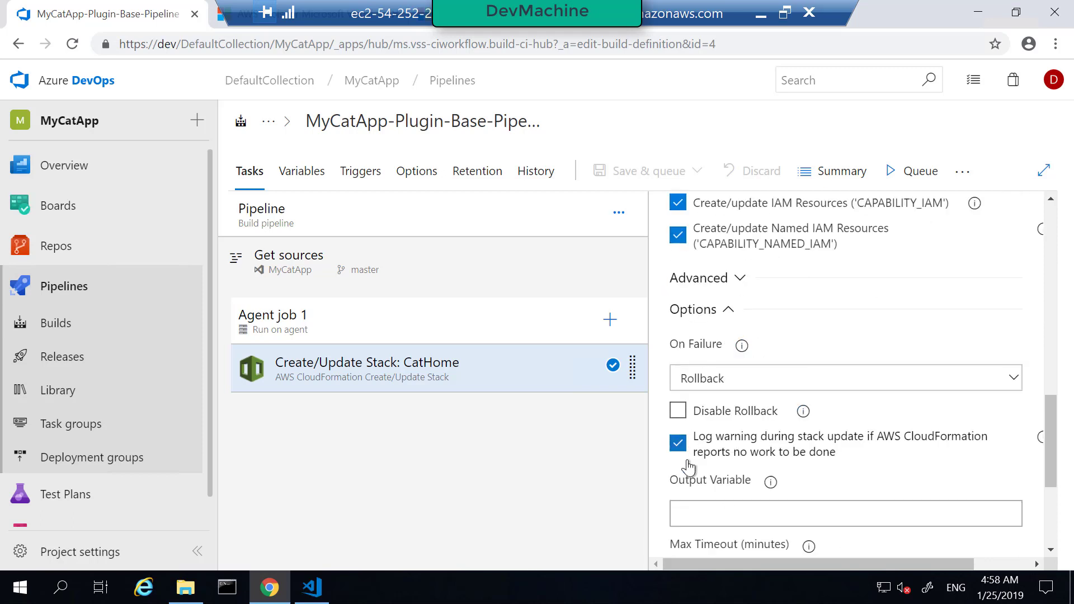
pyautogui.scroll(-2, 748, 468)
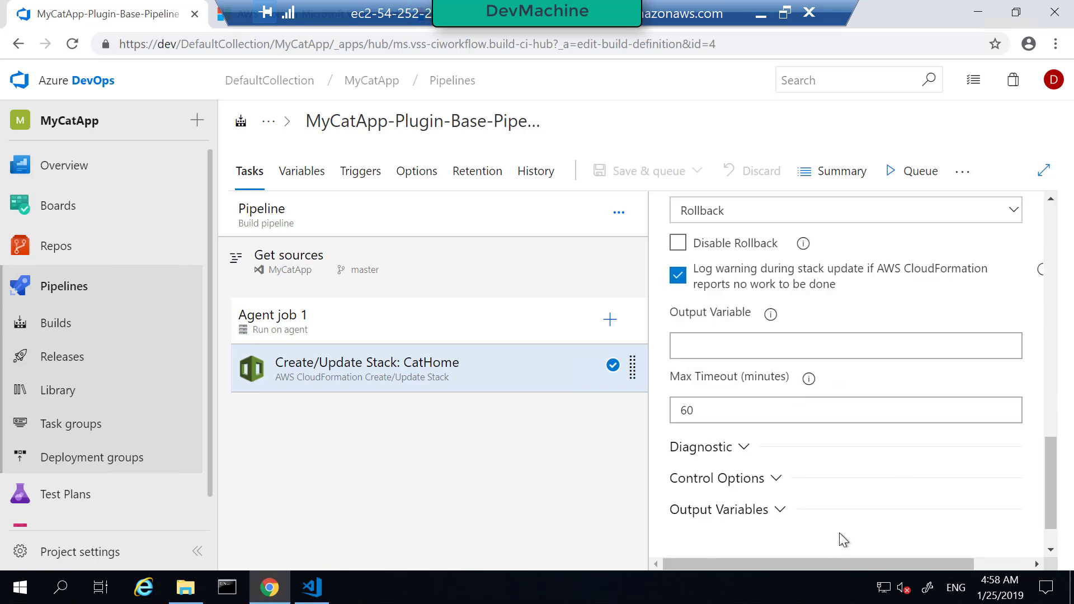
pyautogui.click(769, 478)
pyautogui.scroll(-2, 844, 473)
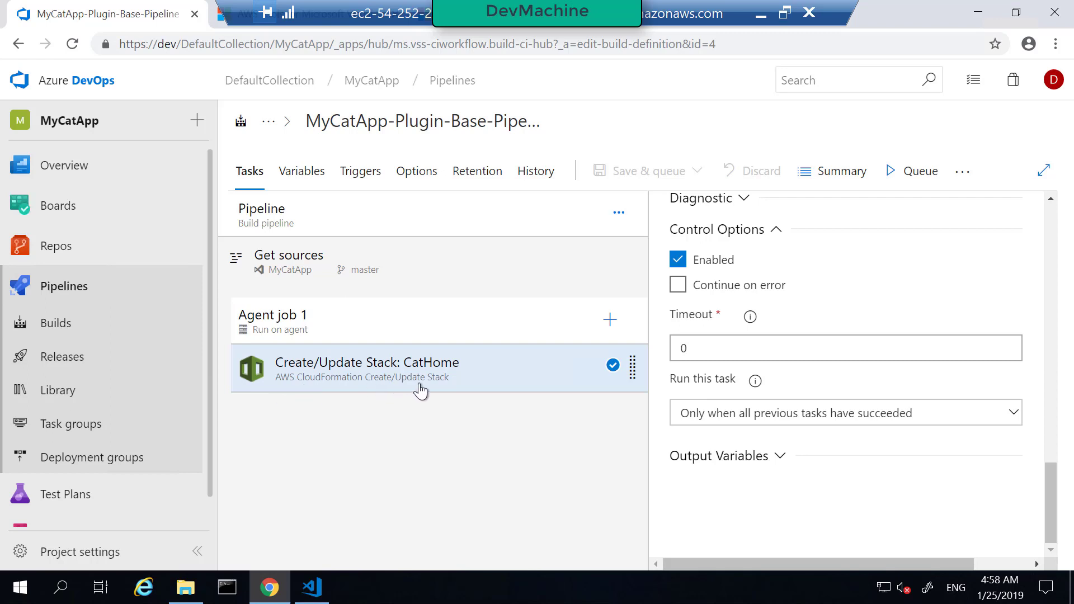
pyautogui.click(477, 388)
# Queue a build of MyCatApp-Plugin-Base-Pipeline on the AWSBuildPool agent pool from the master branch.
pyautogui.click(910, 173)
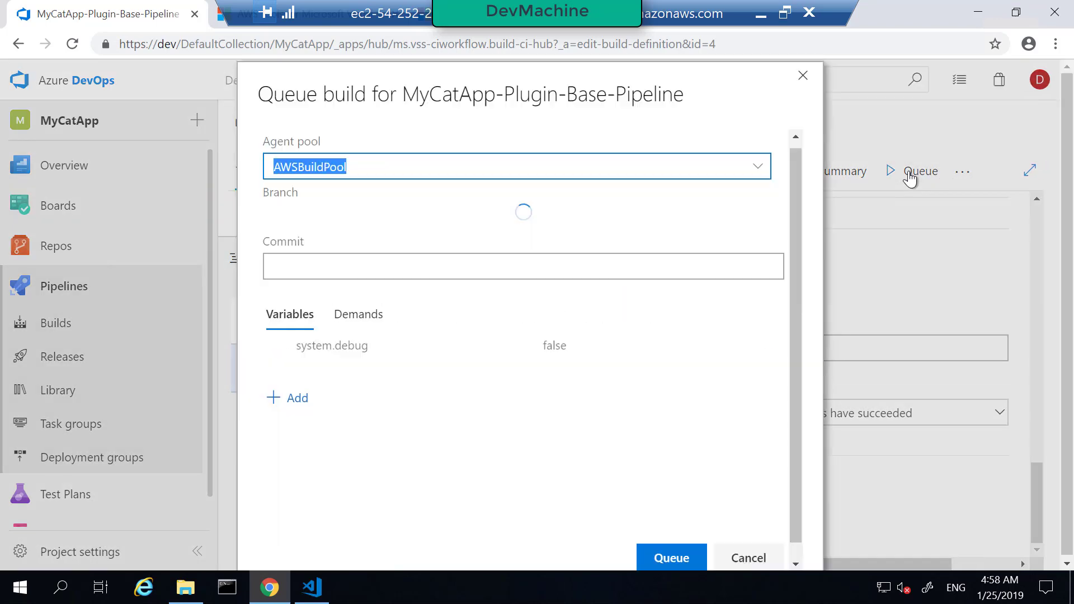
pyautogui.click(457, 170)
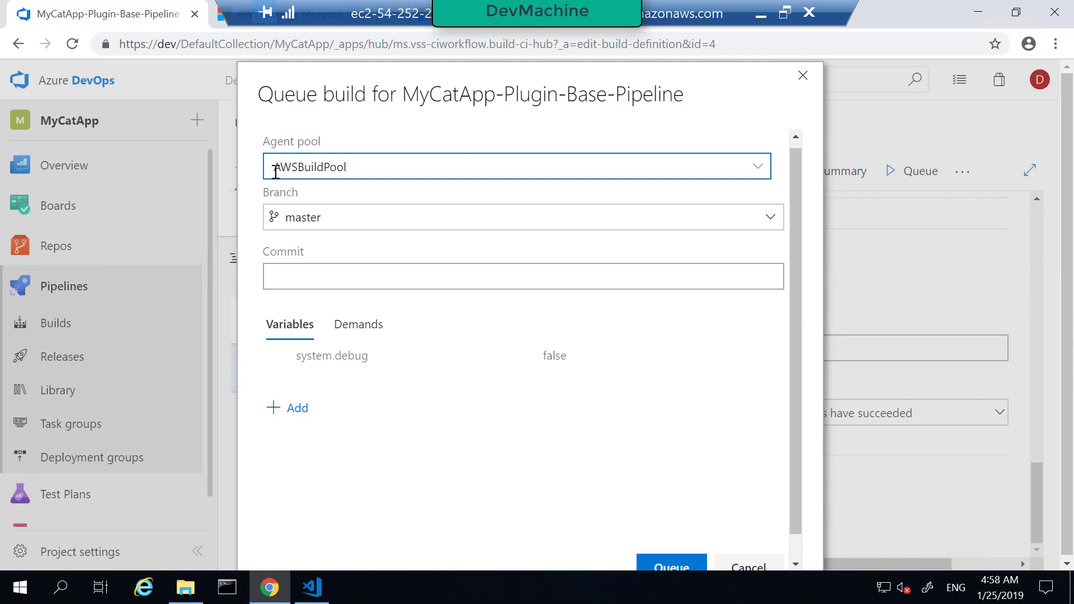
pyautogui.doubleClick(386, 167)
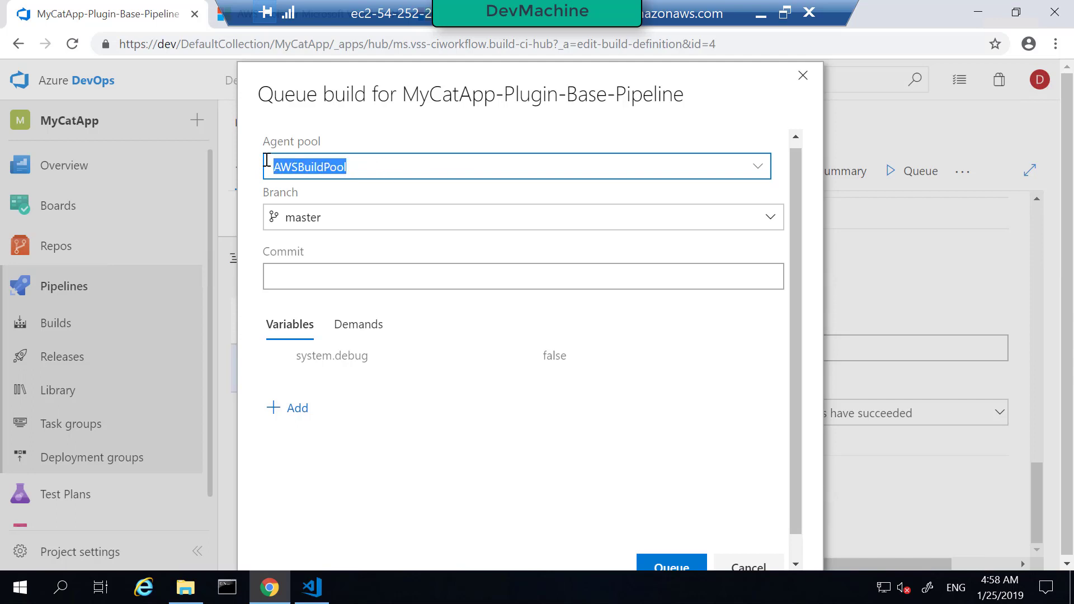
pyautogui.click(373, 165)
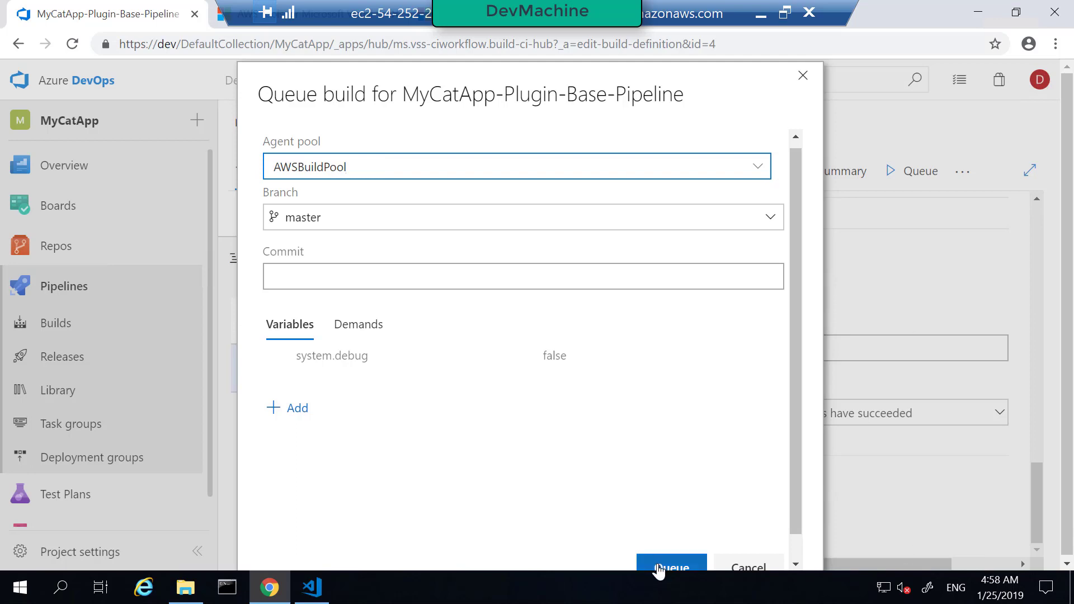
pyautogui.click(655, 565)
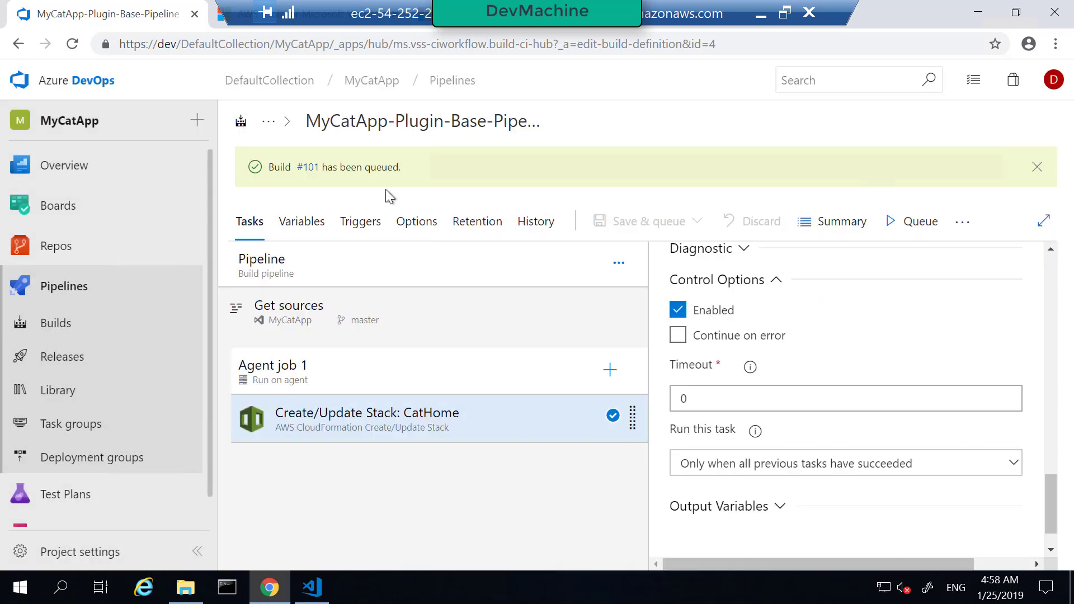
# Open the queued build to examine its job results, and switch to the EC2 Management Console outside the remote DevMachine session.
pyautogui.click(307, 167)
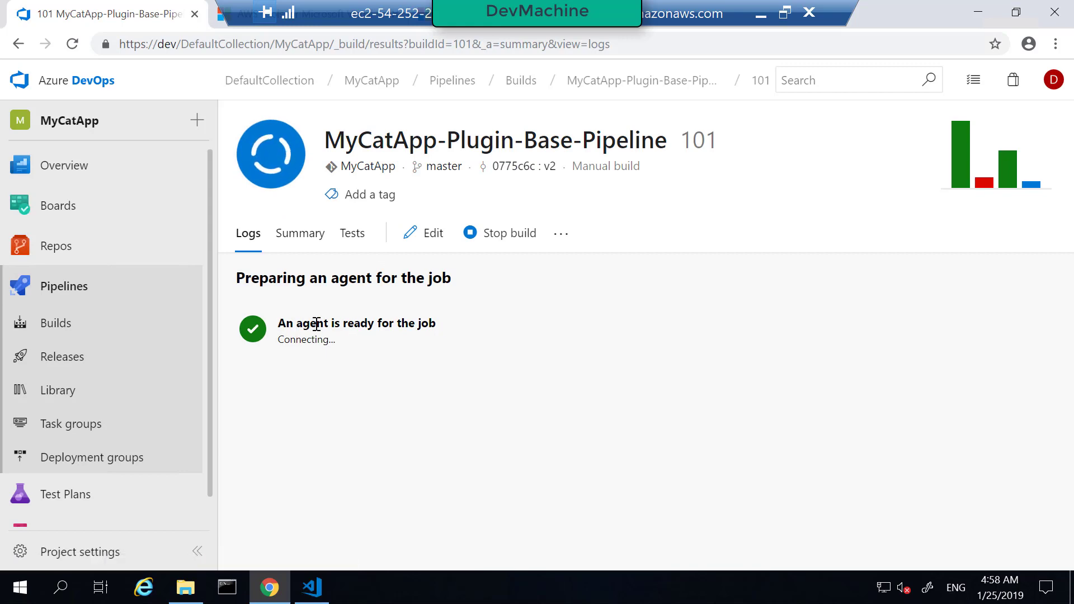
pyautogui.scroll(-1, 316, 324)
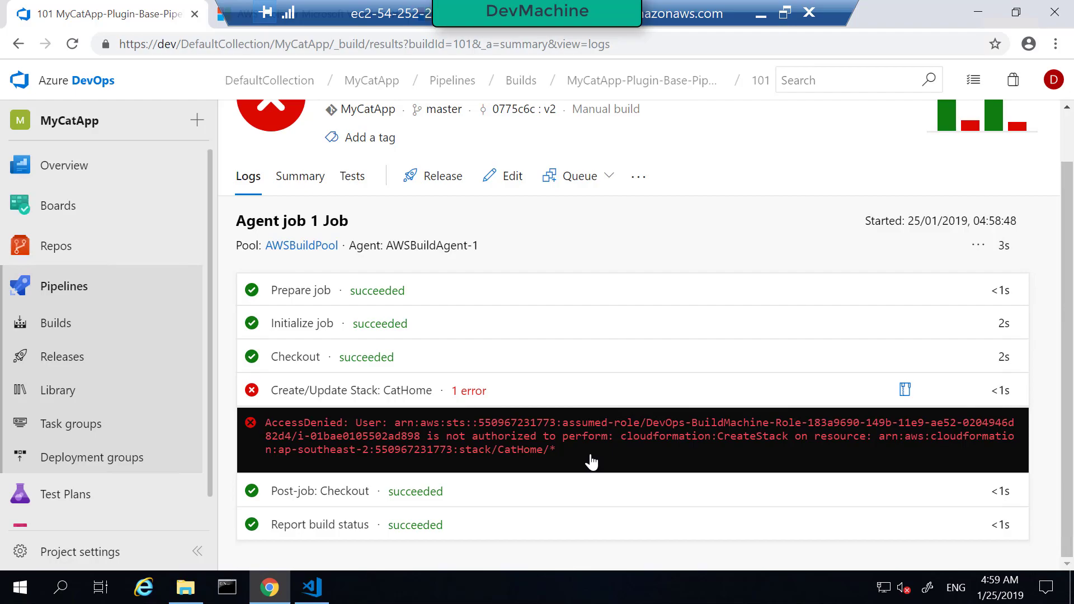
pyautogui.click(761, 11)
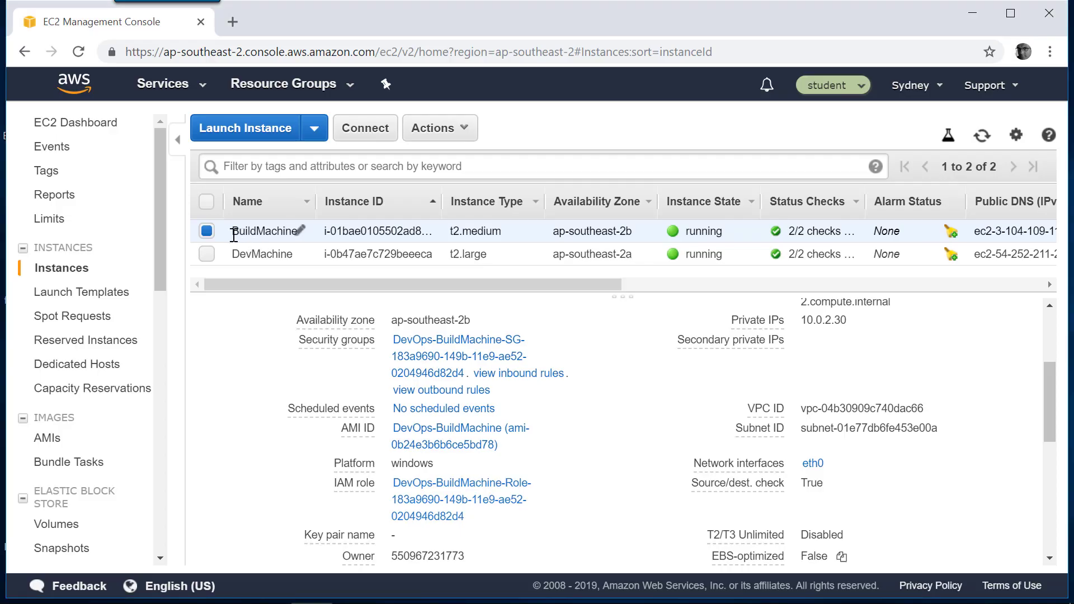
# Open the BuildMachine instance's IAM role in a new tab and examine its permissions policies.
pyautogui.rightClick(453, 492)
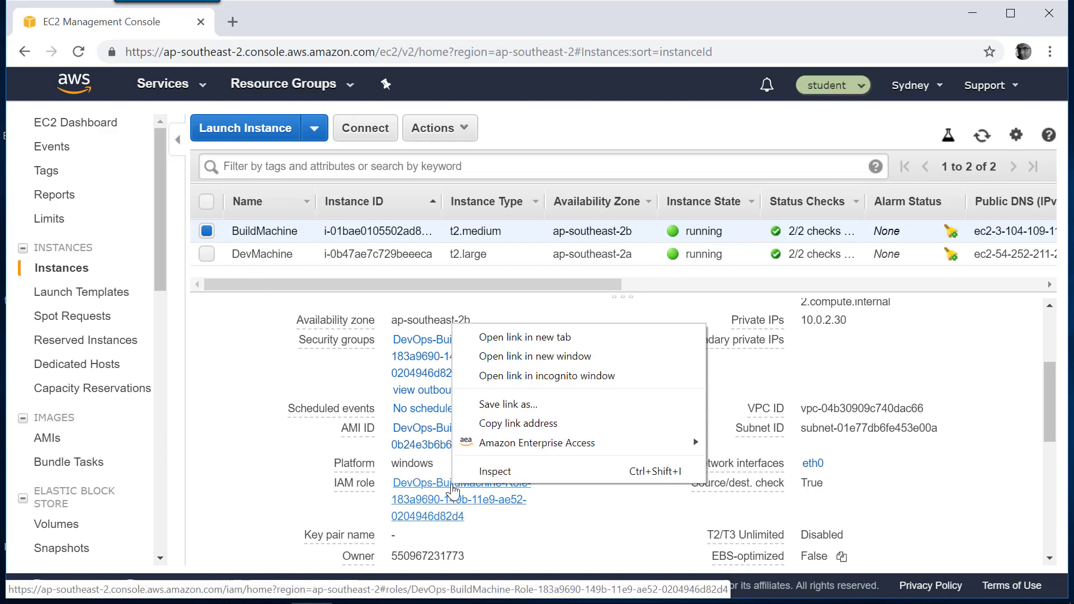
pyautogui.click(537, 337)
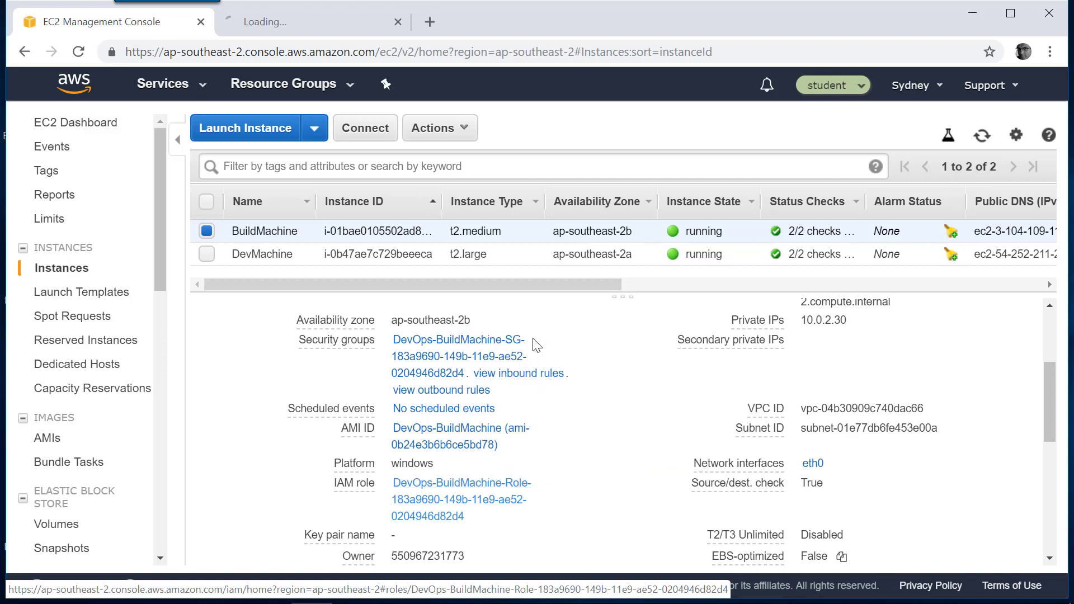
pyautogui.click(323, 22)
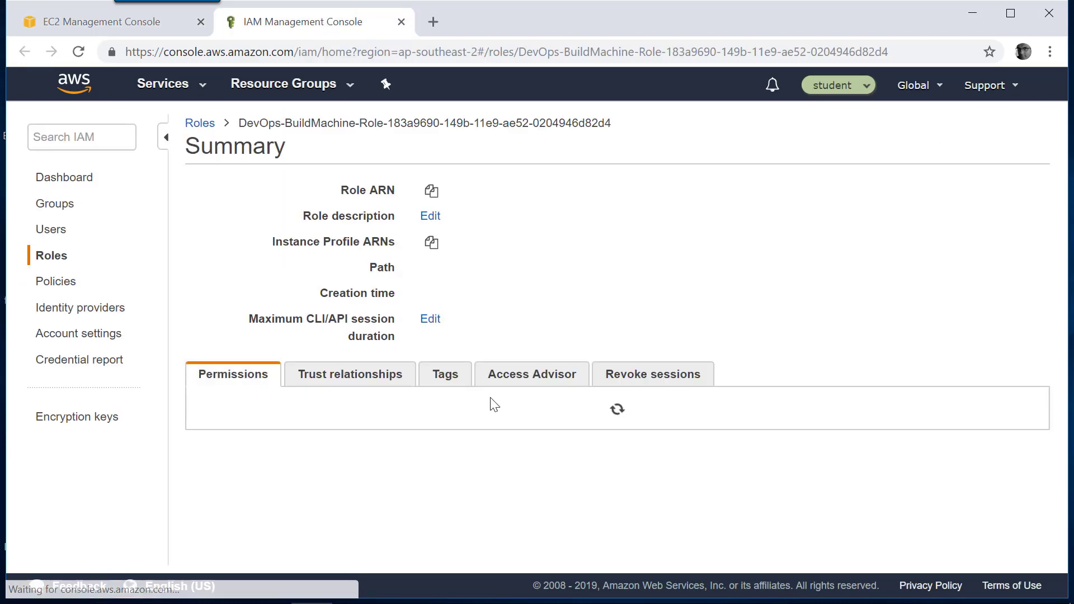
pyautogui.scroll(-2, 491, 406)
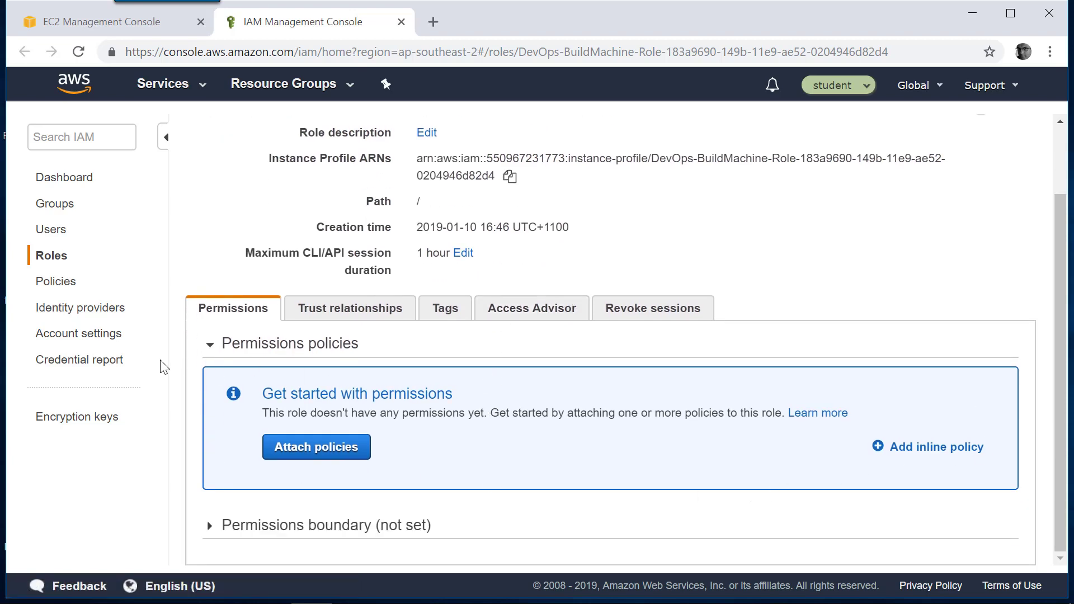
# Attach MyCatApp-Policy to the build machine's role, filtering the available policies to customer managed ones.
pyautogui.click(336, 452)
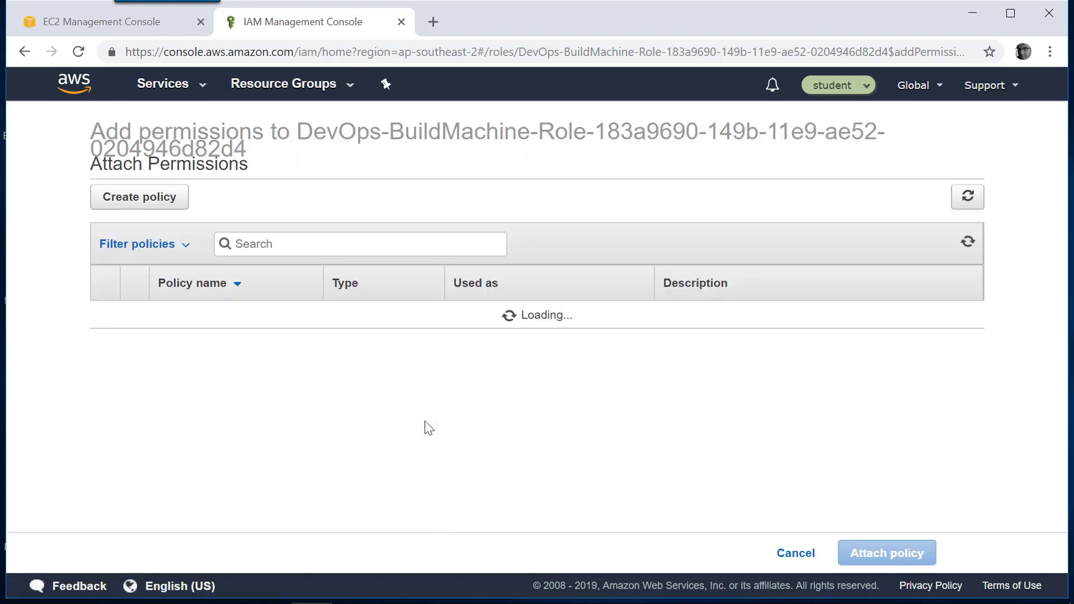
pyautogui.click(185, 246)
pyautogui.click(120, 340)
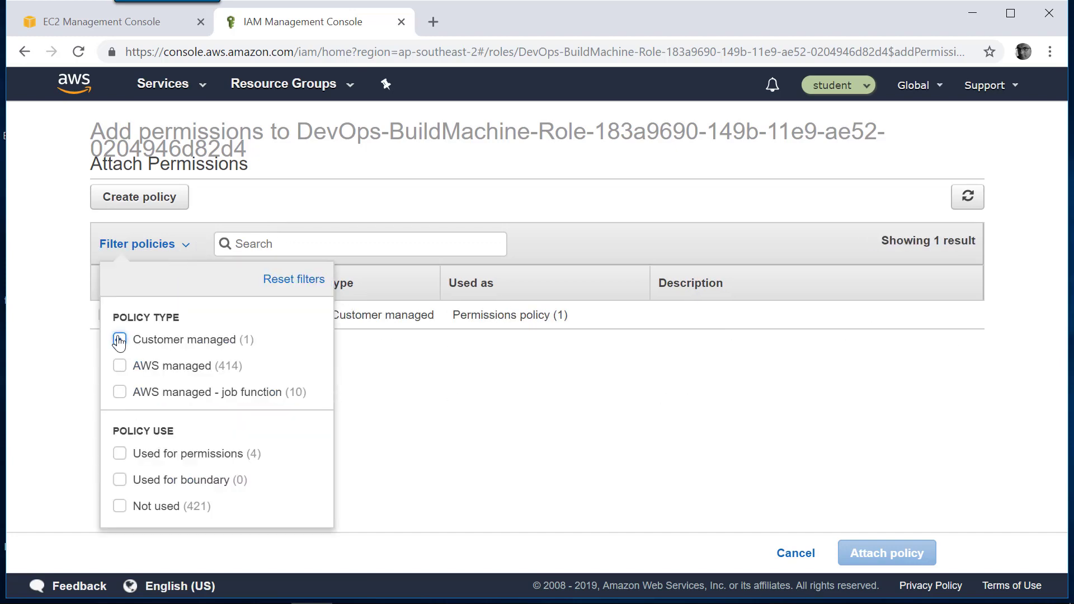
pyautogui.click(567, 418)
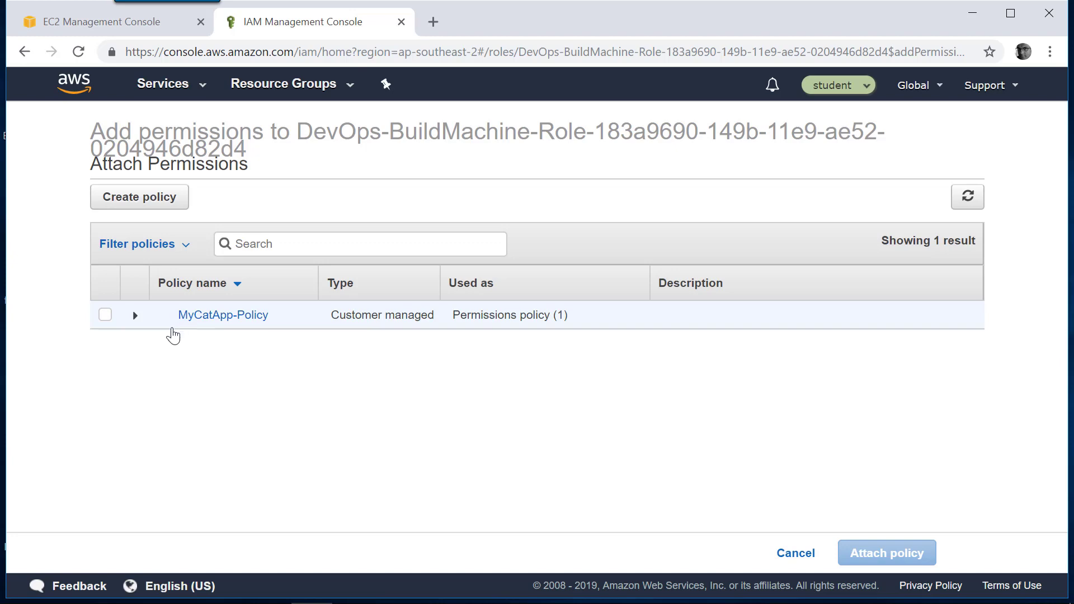
pyautogui.click(105, 316)
pyautogui.click(920, 562)
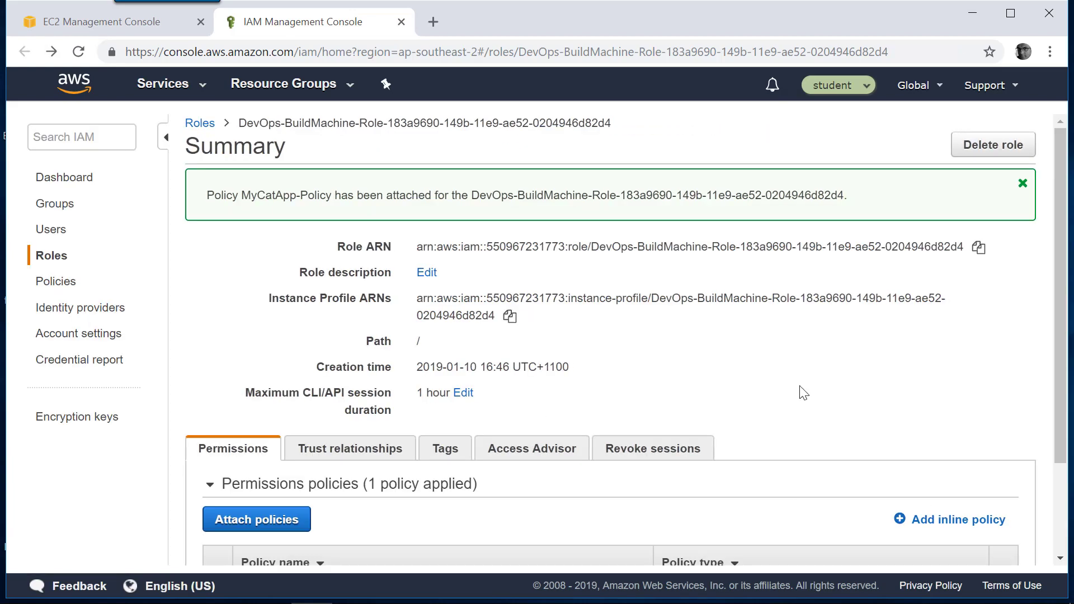
# Expand the attached MyCatApp-Policy and examine its JSON statements for CloudFormation and EC2 permissions.
pyautogui.scroll(-2, 772, 397)
pyautogui.click(218, 476)
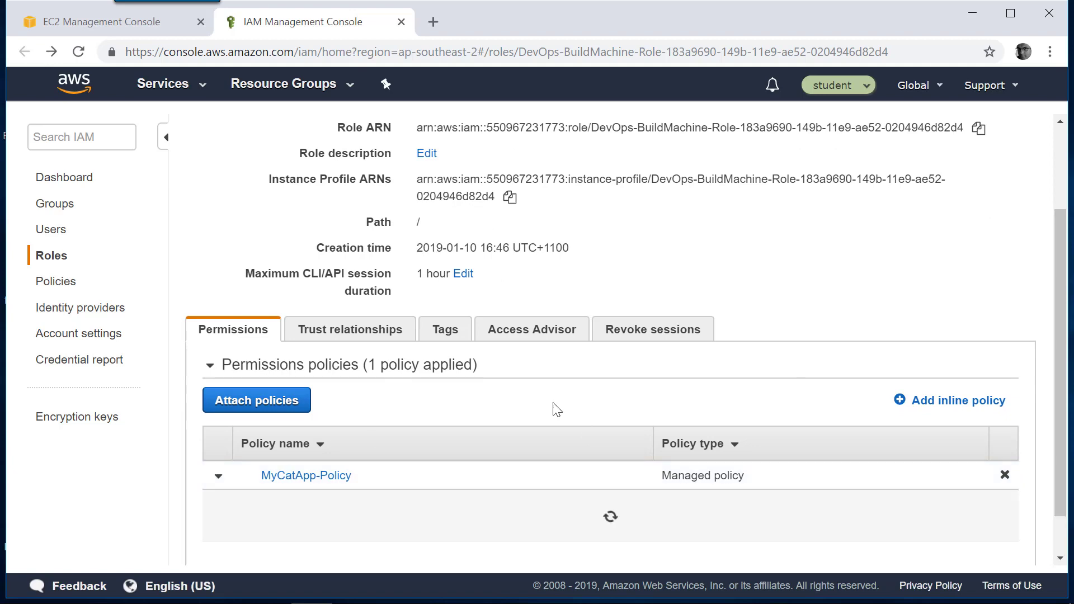
pyautogui.scroll(-5, 515, 388)
pyautogui.scroll(-3, 453, 333)
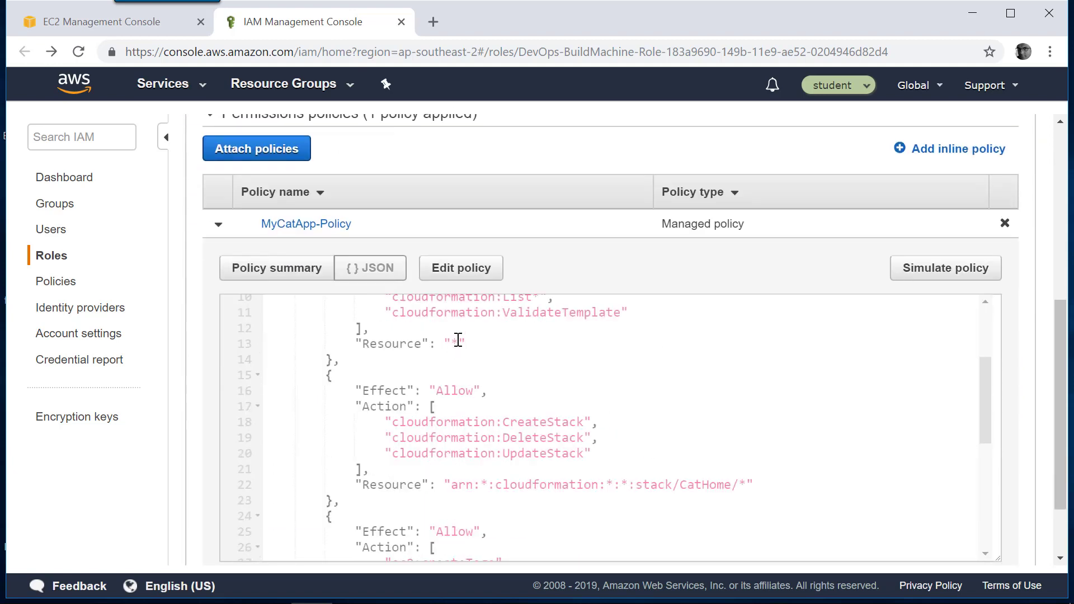
pyautogui.scroll(-9, 526, 414)
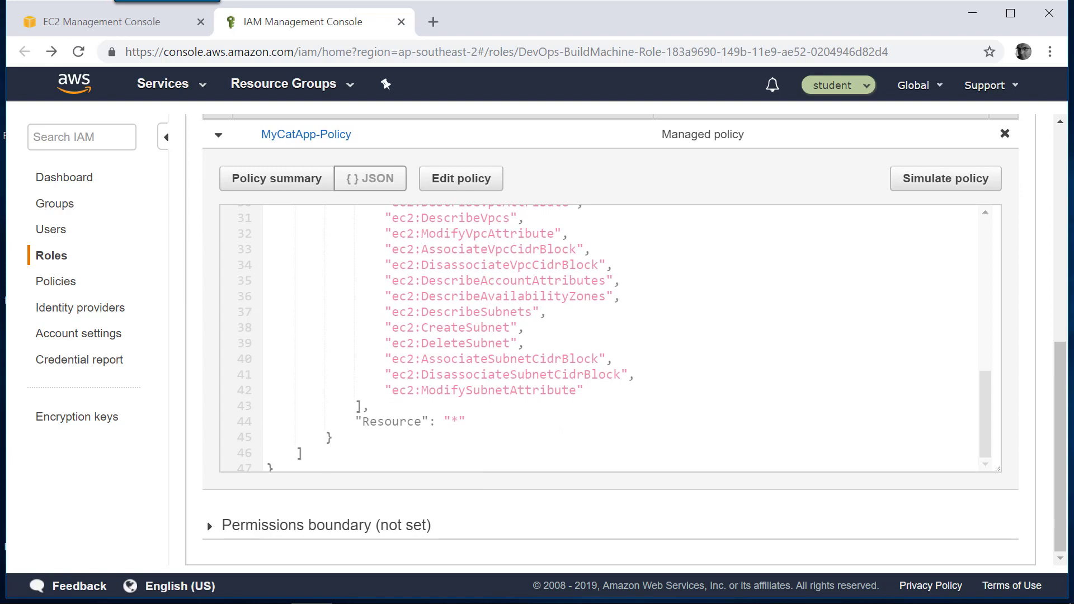
# Switch to Visual Studio Code in the remote DevMachine session and check the MyCatApp project's files and folder path through Open Folder.
pyautogui.moveTo(497, 591)
pyautogui.click(450, 590)
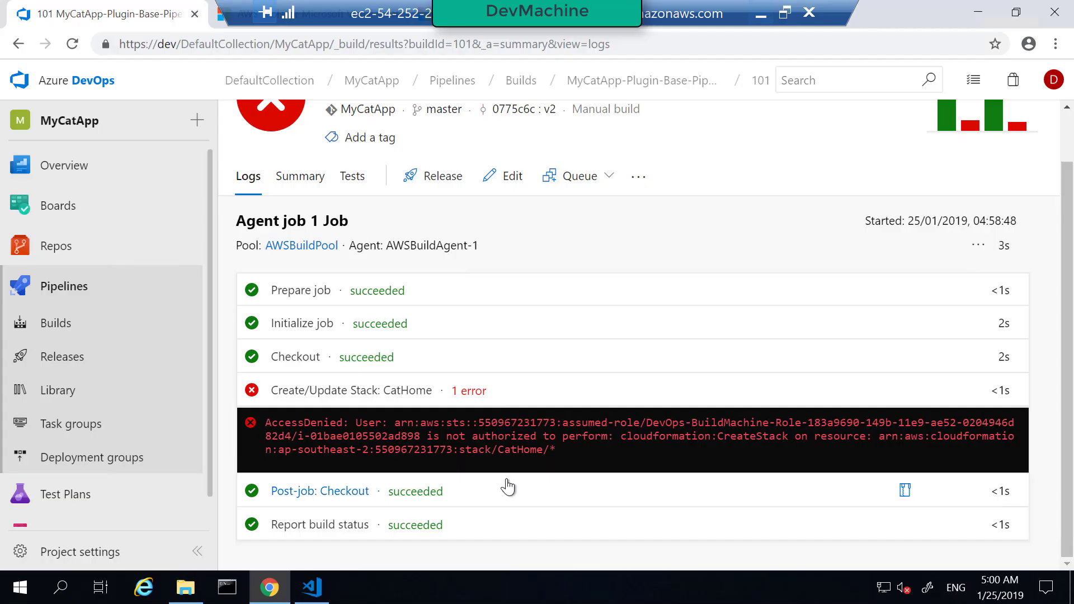
pyautogui.click(311, 596)
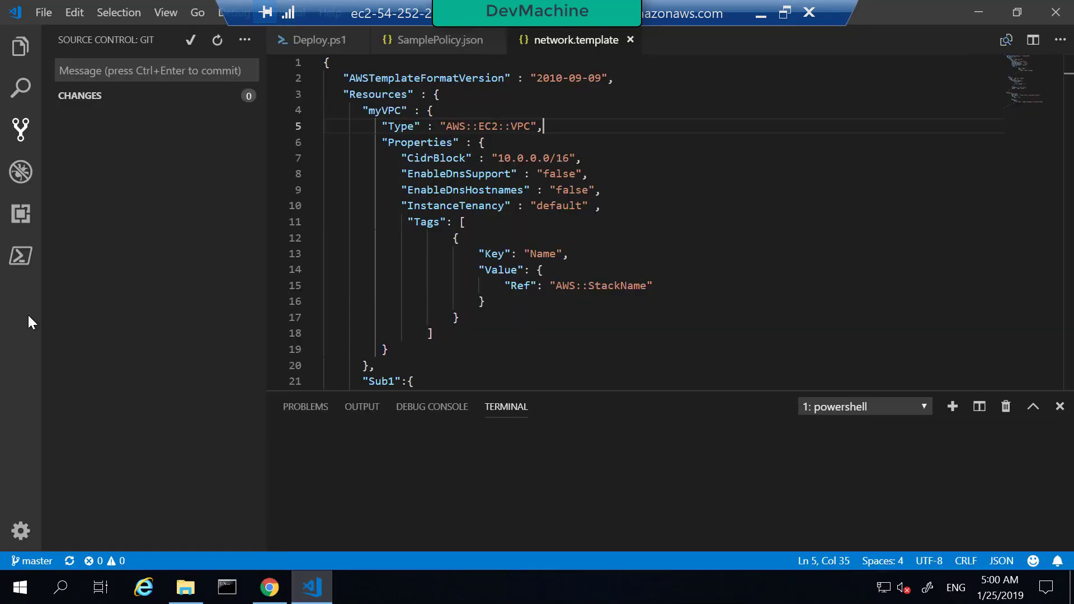
pyautogui.click(20, 46)
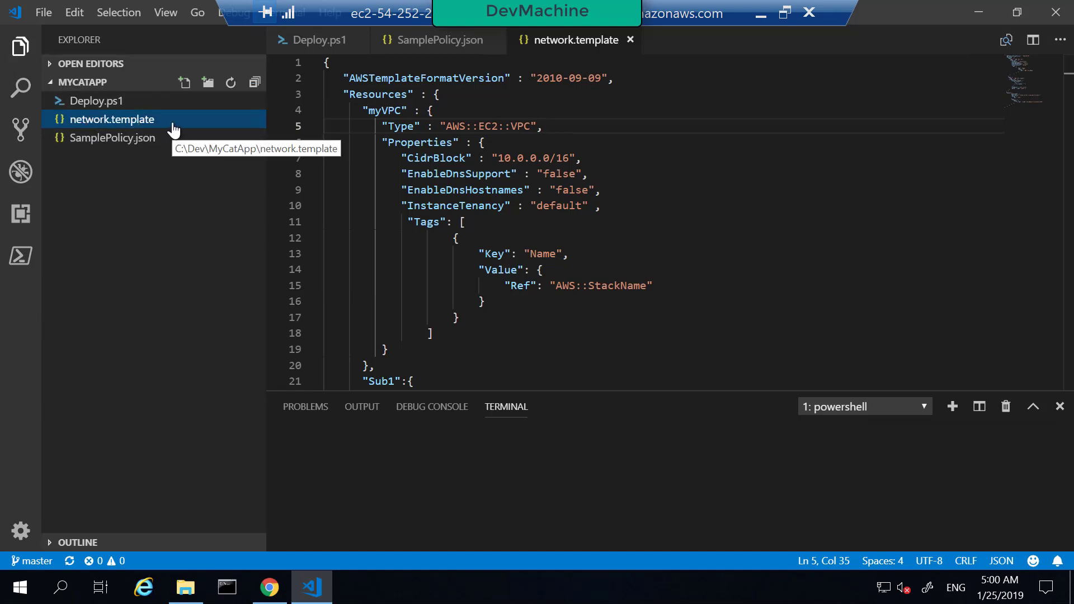
pyautogui.click(45, 14)
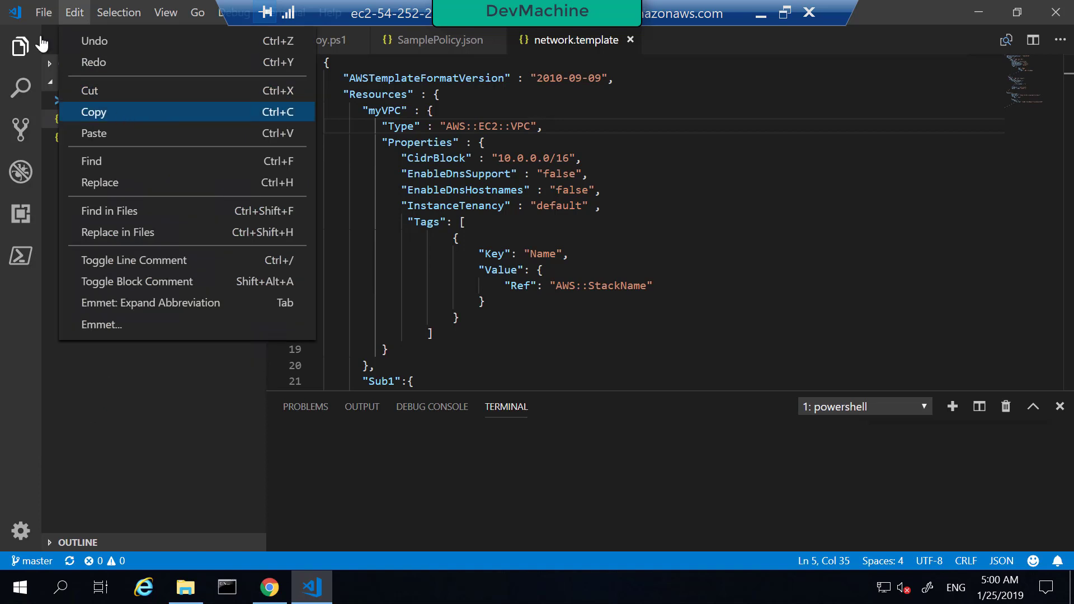
pyautogui.click(82, 118)
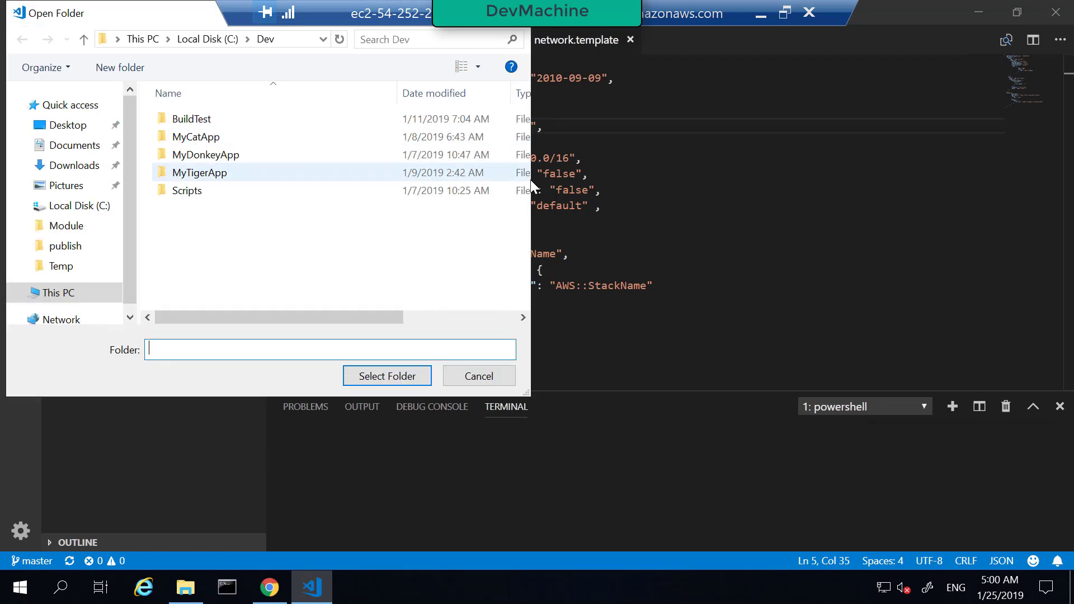
pyautogui.doubleClick(218, 138)
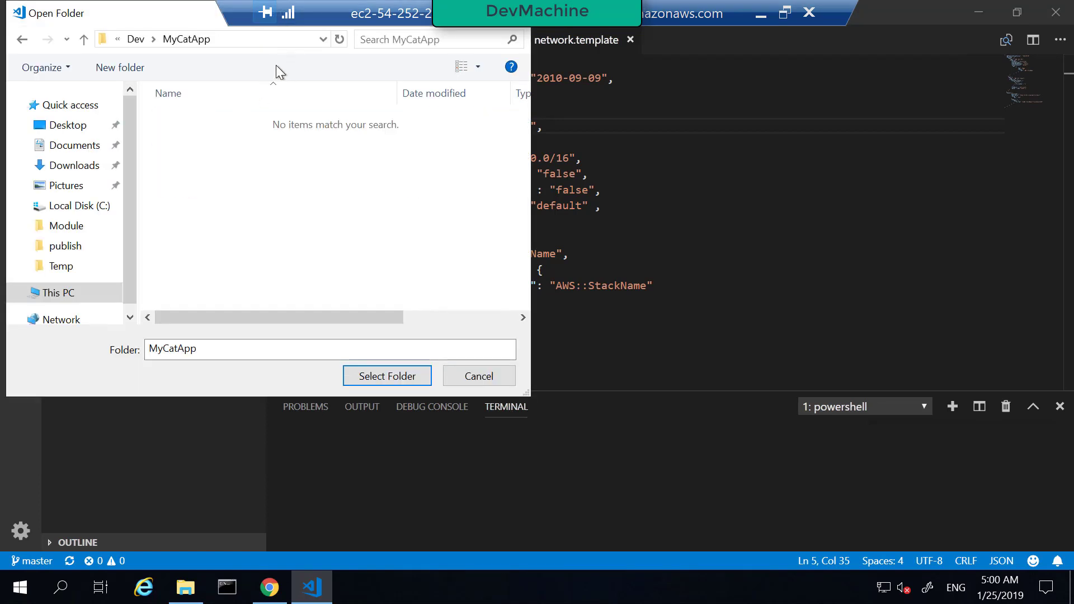
pyautogui.click(273, 38)
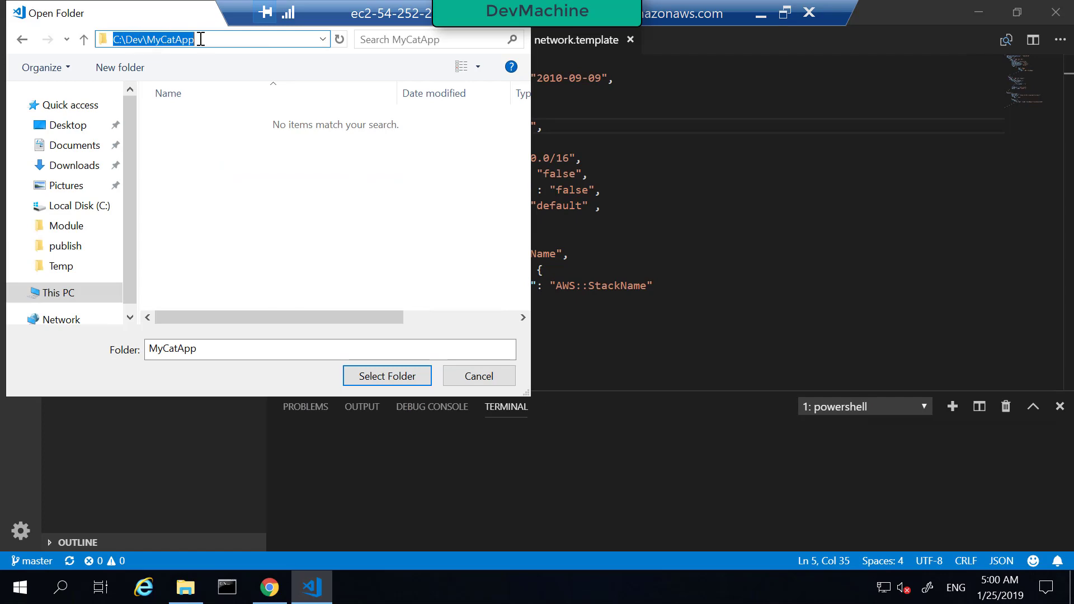
pyautogui.click(387, 376)
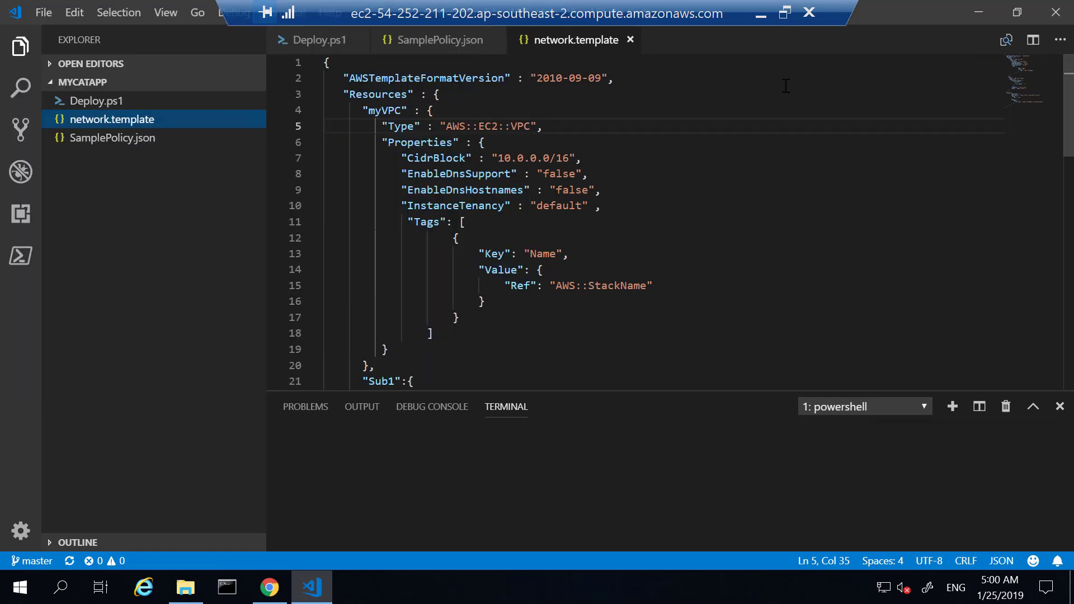
# Return to the IAM console outside the remote session, review MyCatApp-Policy's stack permissions for CatHome, and collapse the policy.
pyautogui.click(760, 12)
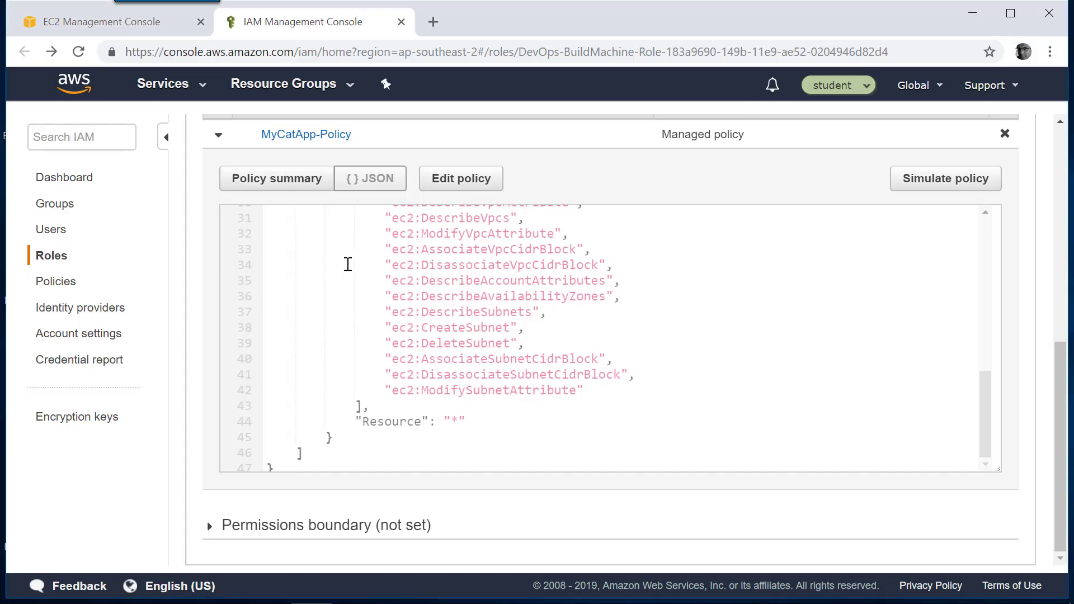
pyautogui.scroll(5, 302, 313)
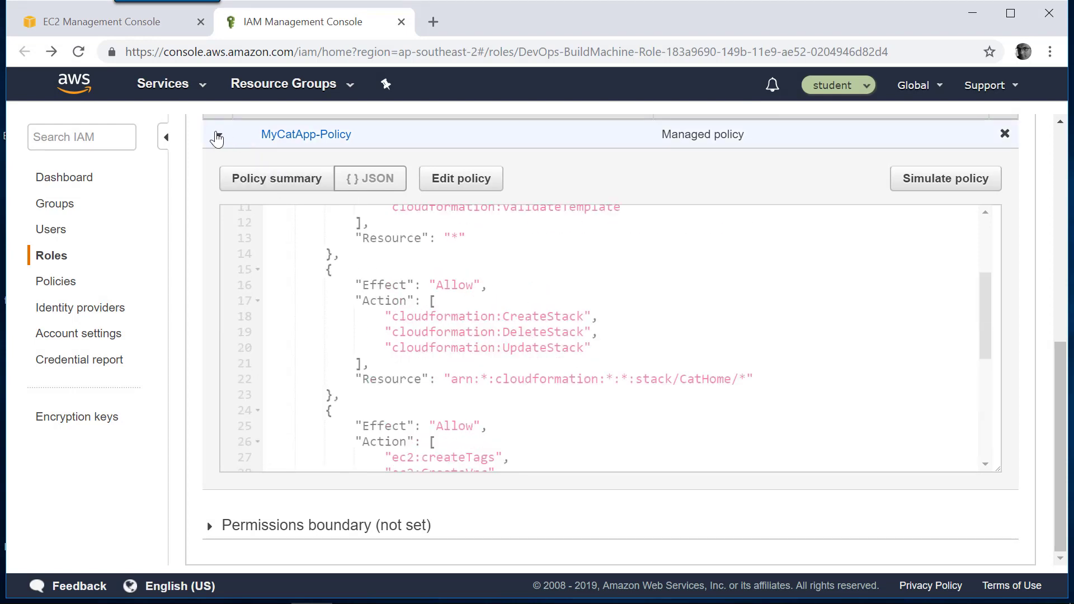
pyautogui.click(217, 137)
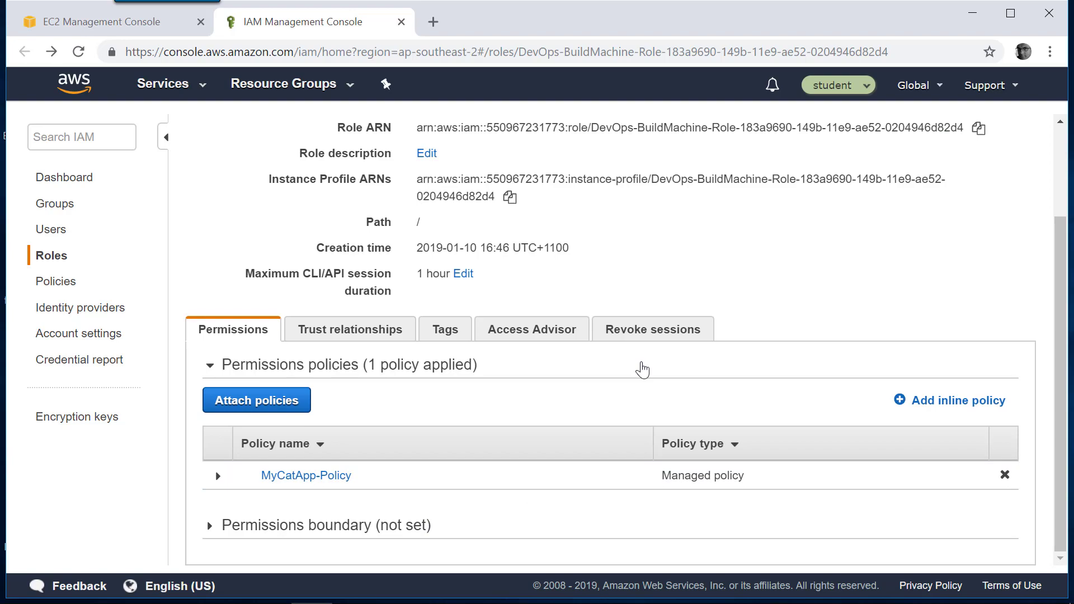
# Switch to Azure DevOps in the DevMachine session, queue MyCatApp-Plugin-Base-Pipeline on AWSBuildPool from the master branch, and open the new build's logs.
pyautogui.click(460, 587)
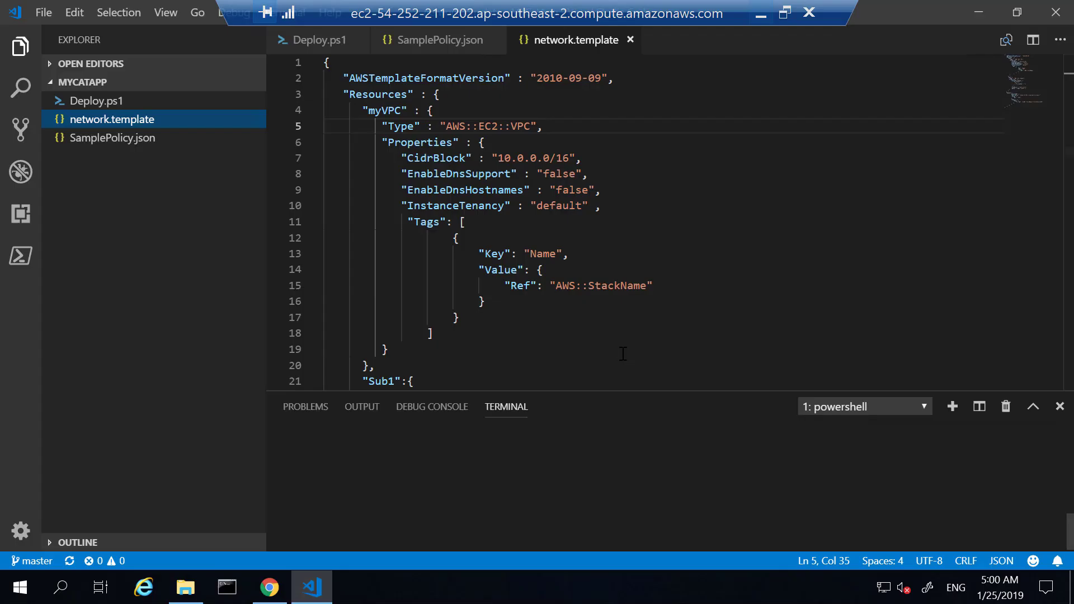
pyautogui.click(269, 587)
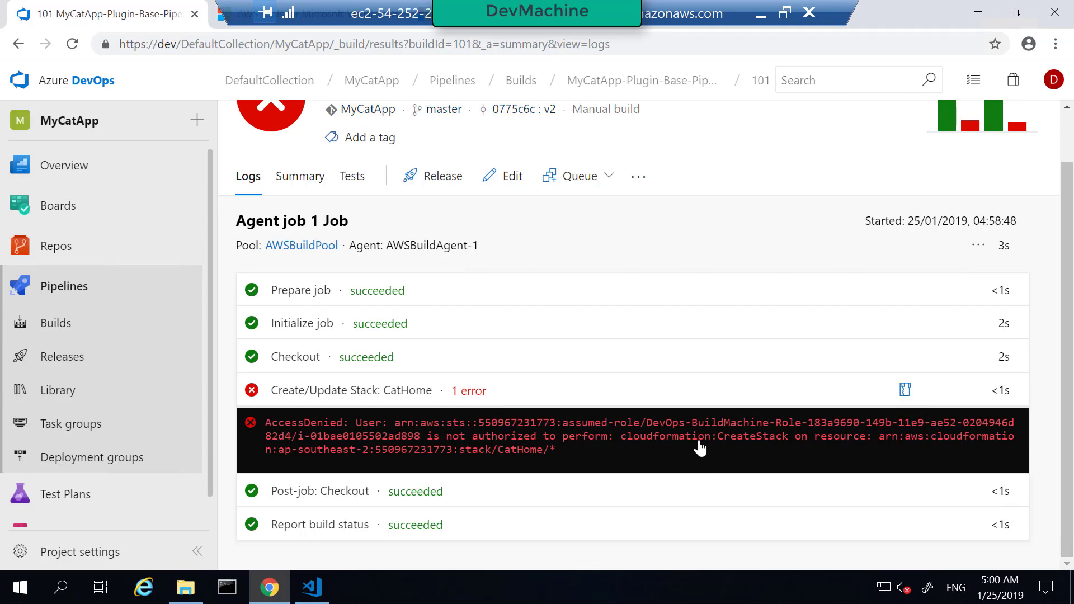
pyautogui.scroll(1, 701, 380)
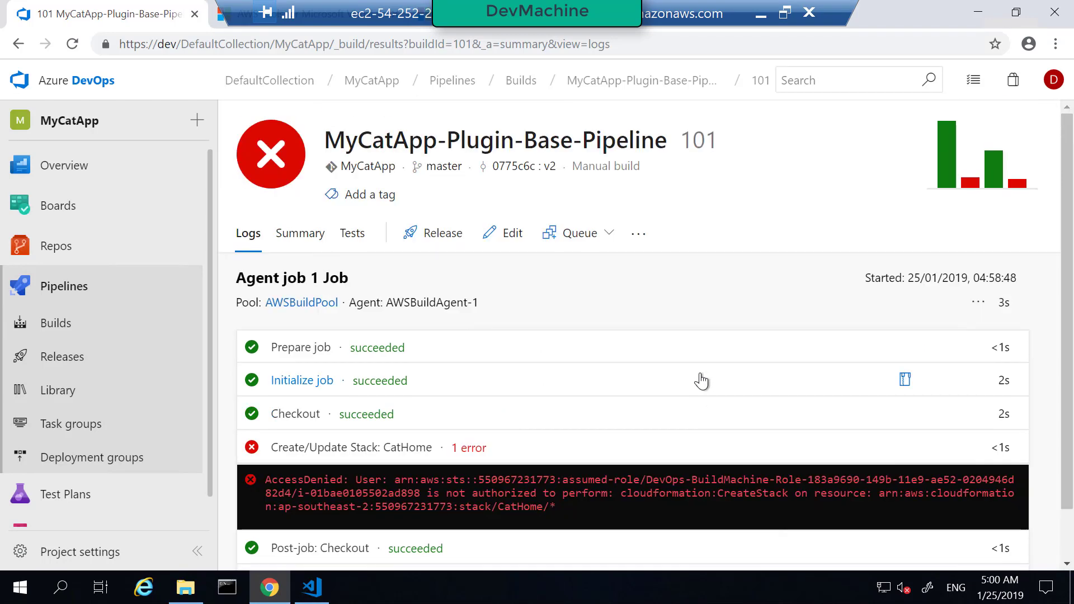
pyautogui.click(55, 285)
pyautogui.click(747, 163)
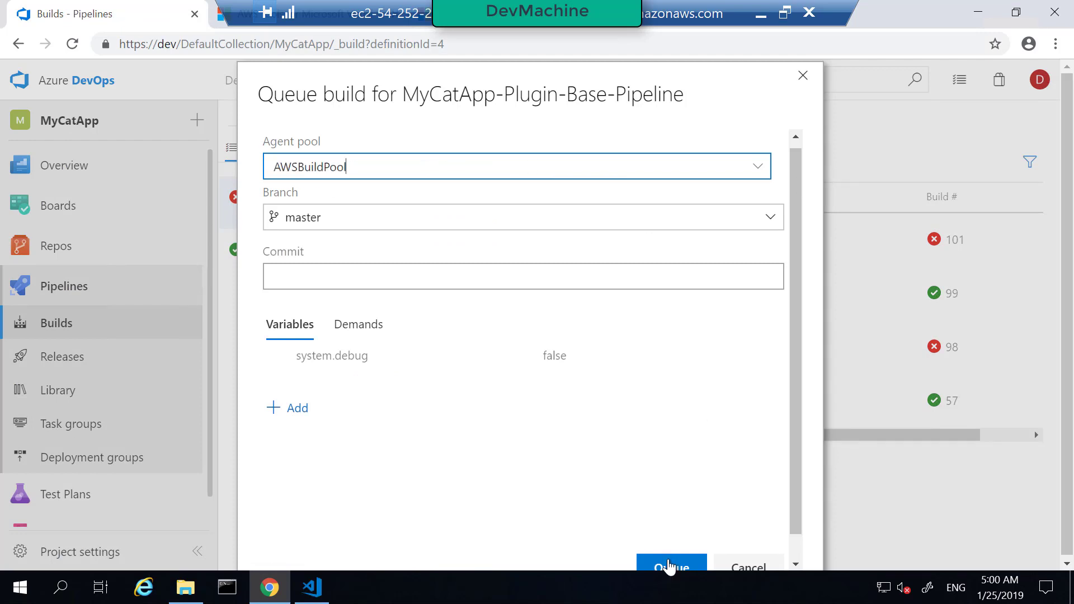
pyautogui.click(671, 566)
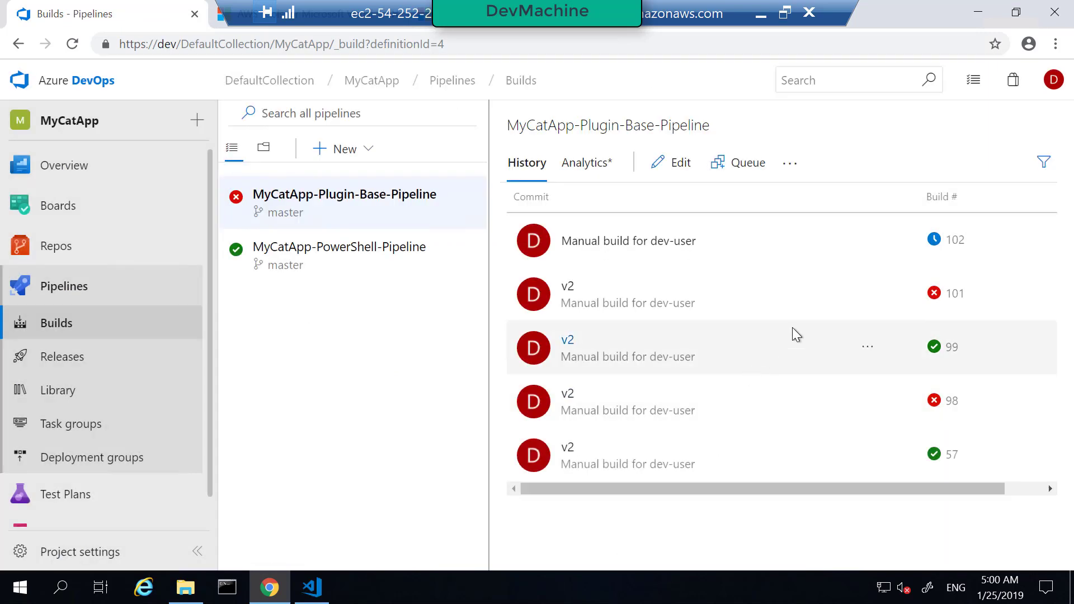
pyautogui.click(666, 244)
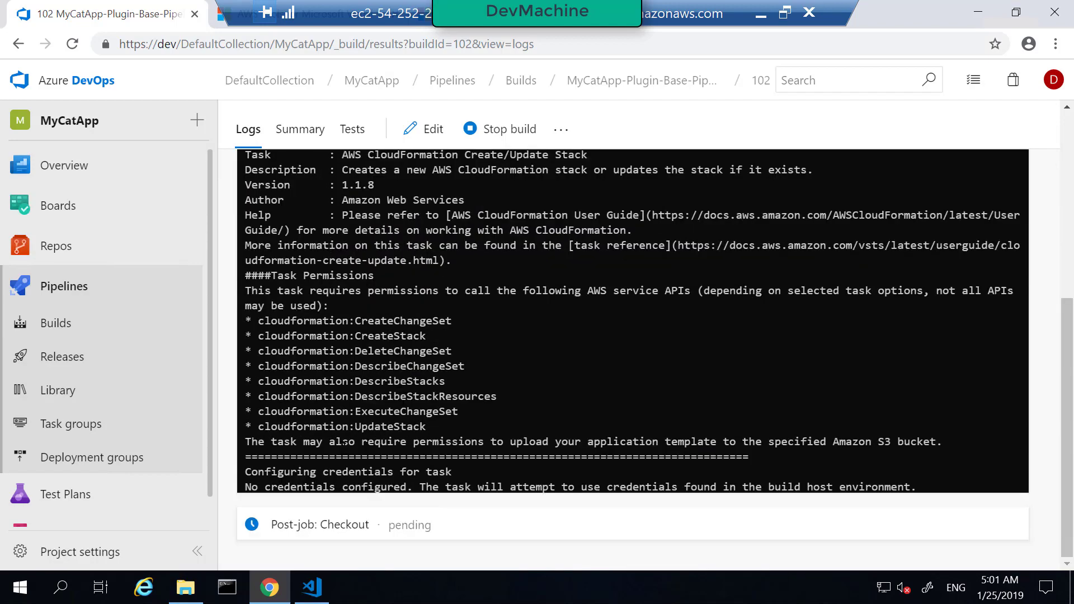
pyautogui.scroll(5, 345, 442)
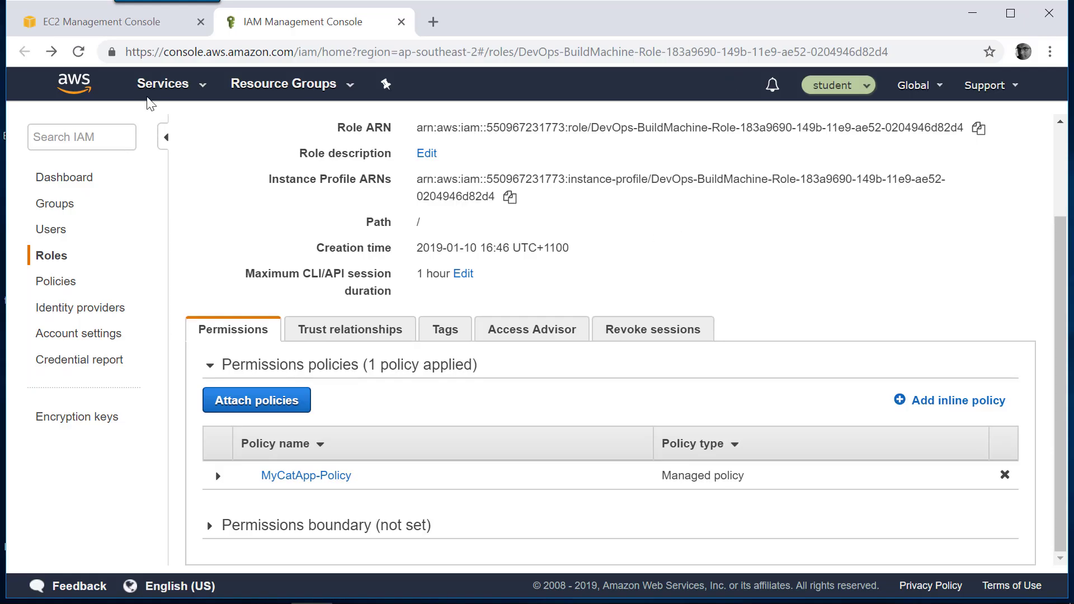
# Search the AWS console's services for "cloud" outside the remote session and open CloudFormation's stack list.
pyautogui.click(159, 85)
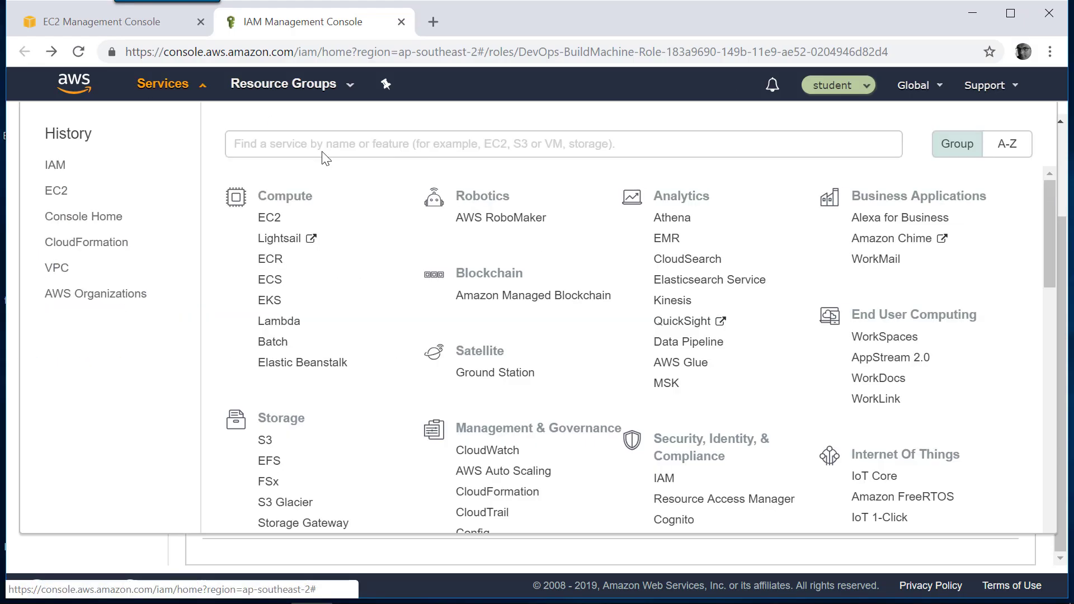
pyautogui.write('cloud')
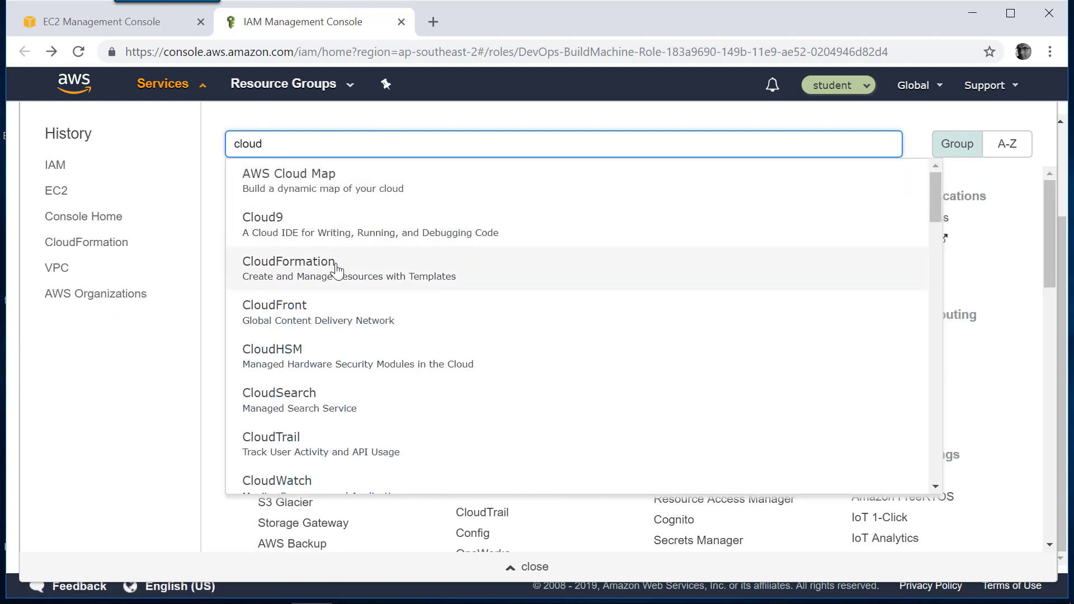
pyautogui.click(371, 247)
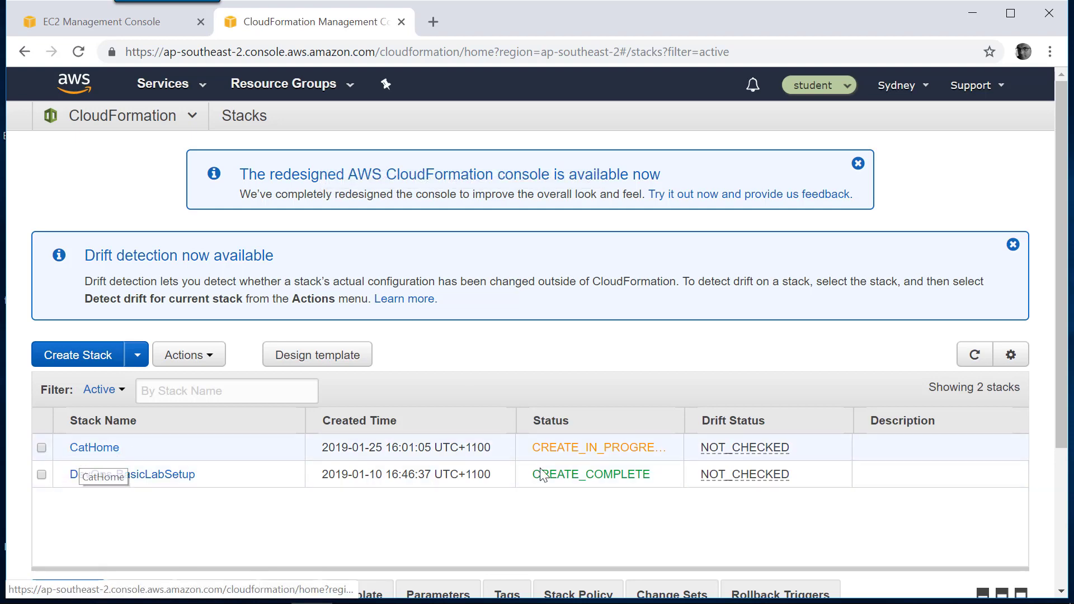
# Widen the stack list's Status column and refresh the list to check the CatHome stack's creation status.
pyautogui.moveTo(740, 445)
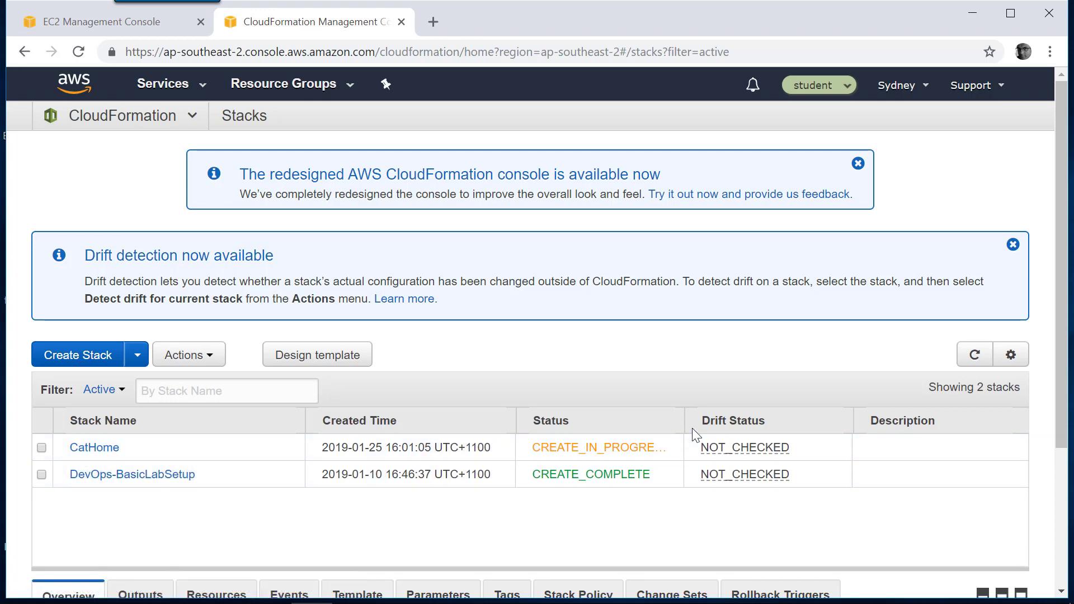
pyautogui.moveTo(684, 424); pyautogui.dragTo(721, 424)
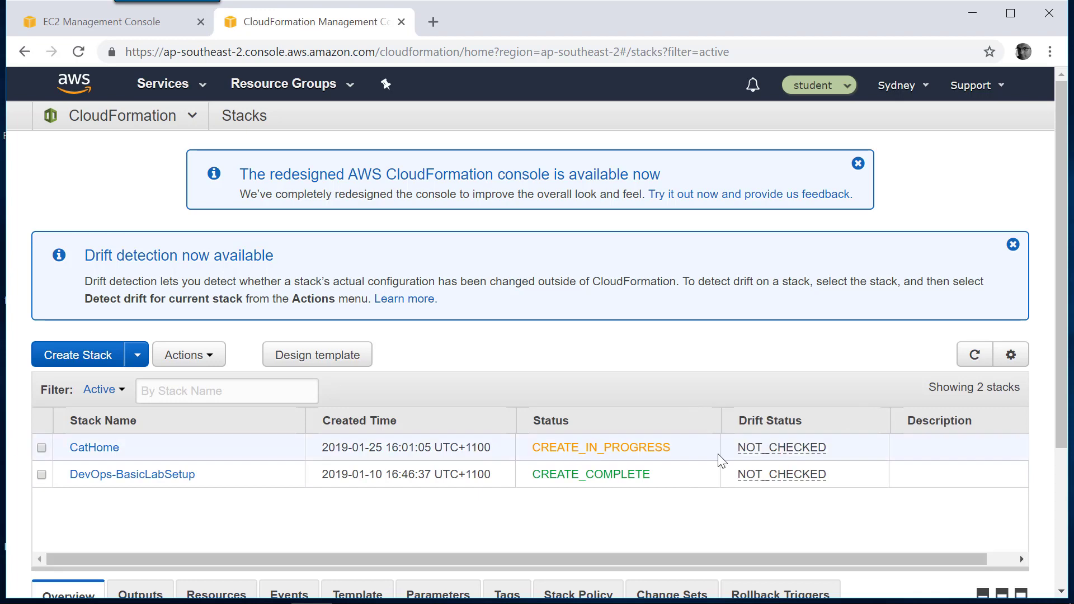
pyautogui.click(974, 354)
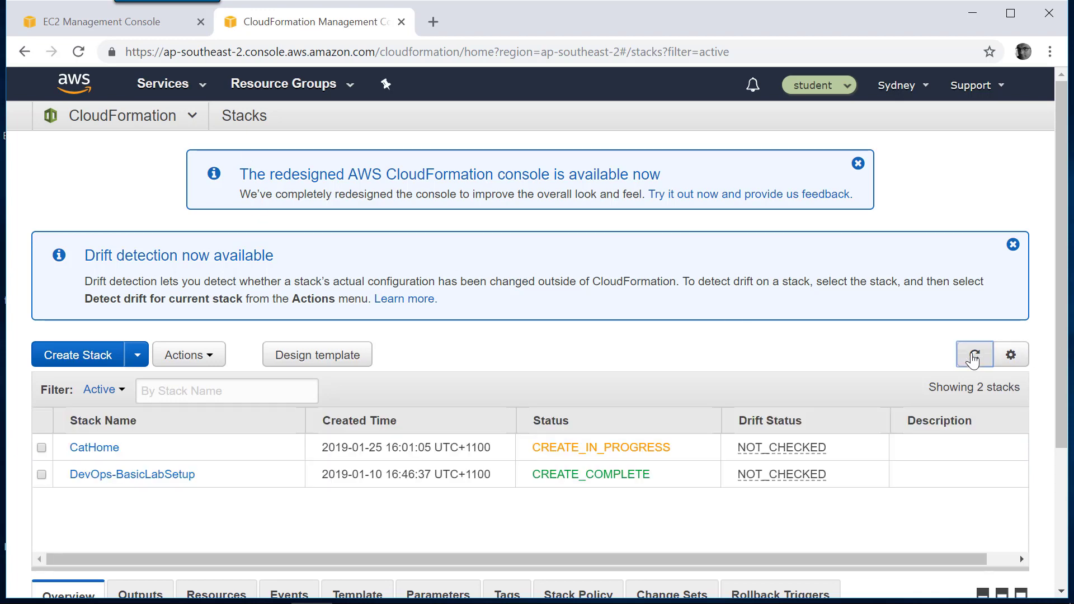
# Open the CatHome stack's details, examine its events, and expand its resources to check their creation status.
pyautogui.click(111, 456)
pyautogui.scroll(-7, 384, 319)
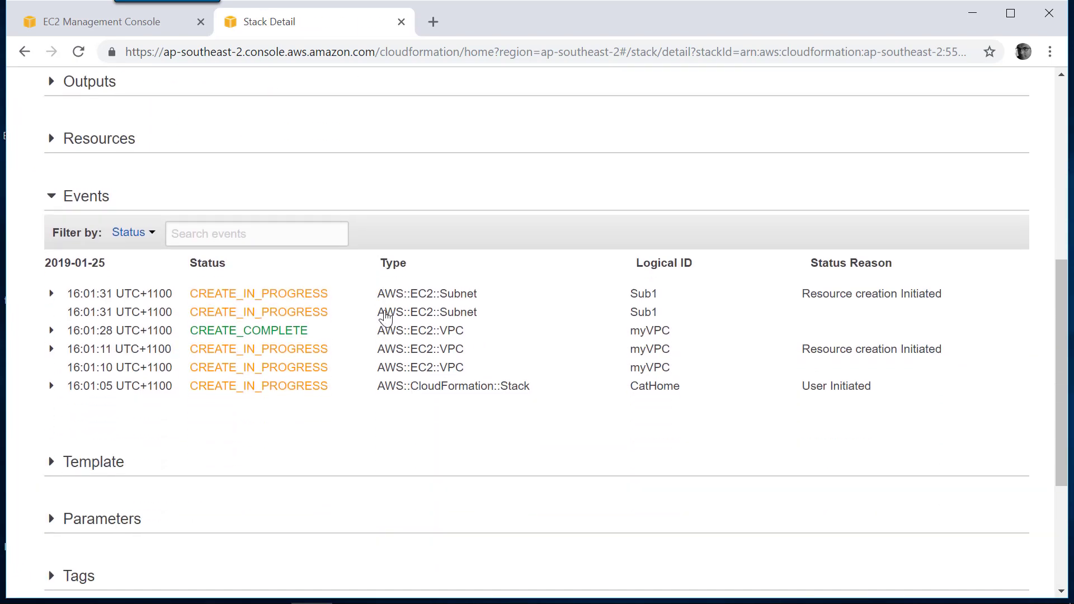
pyautogui.scroll(-3, 386, 317)
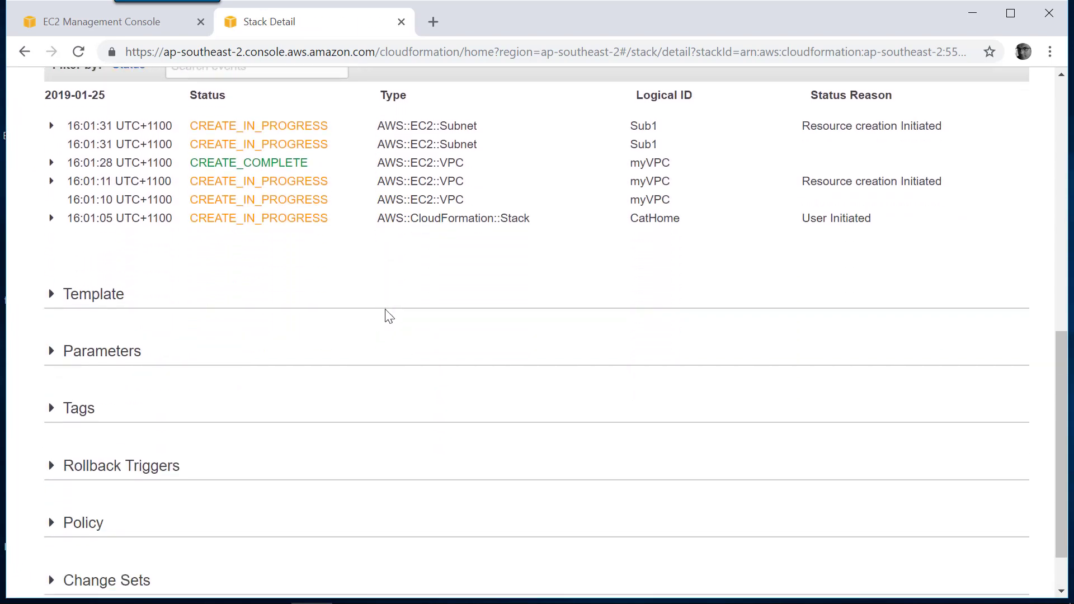
pyautogui.scroll(3, 389, 316)
pyautogui.click(49, 140)
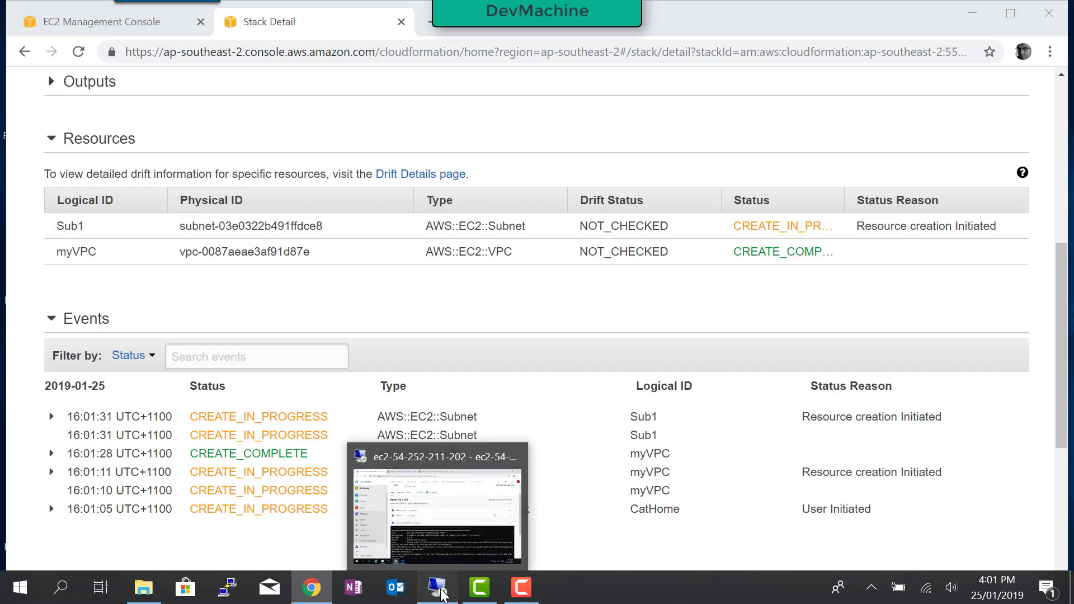
# Switch to Azure DevOps in the DevMachine session, open network.template in MyCatApp's repository, and highlight the myVPC and Sub1 definitions.
pyautogui.click(440, 592)
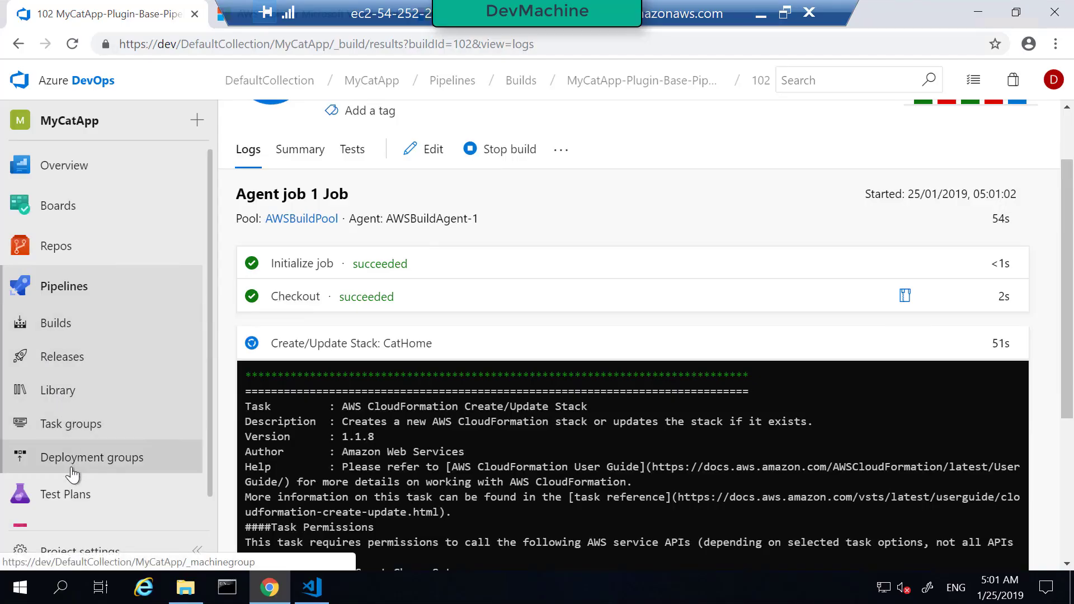
pyautogui.click(56, 246)
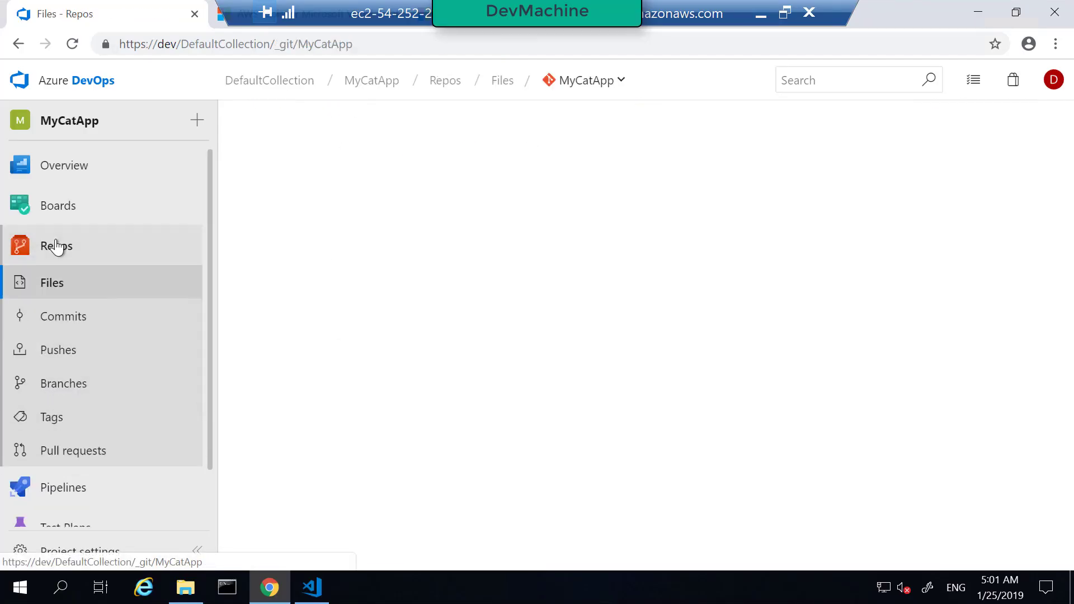
pyautogui.click(353, 234)
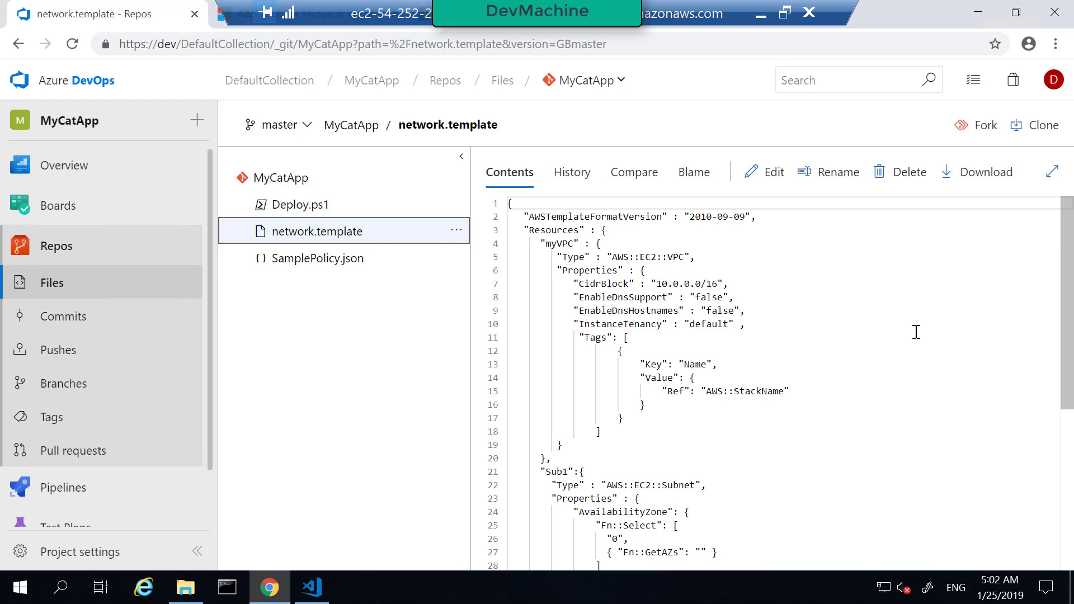
pyautogui.moveTo(551, 259); pyautogui.dragTo(838, 420)
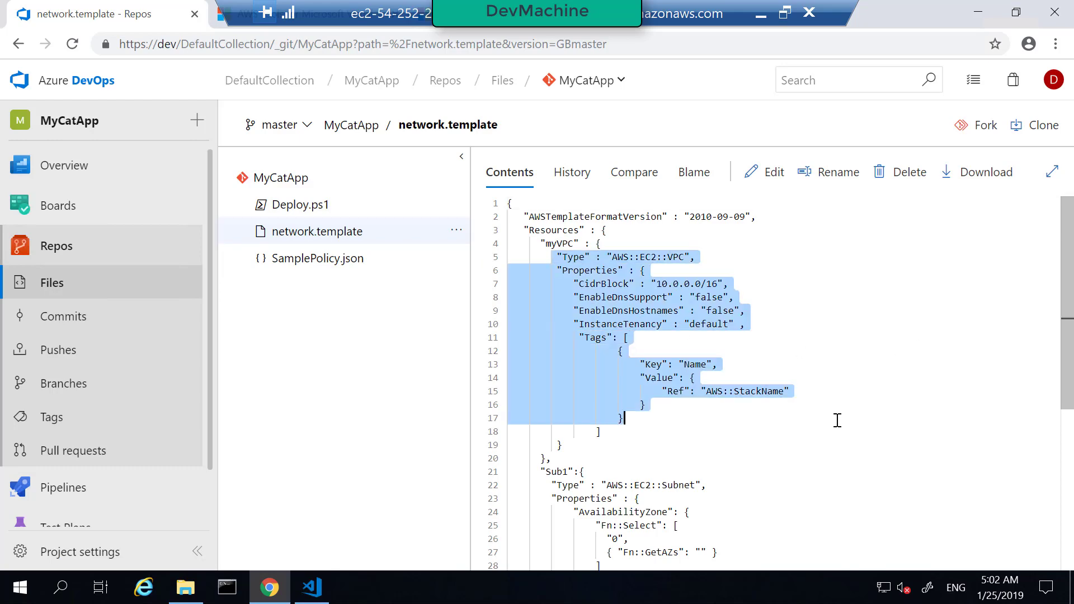
pyautogui.scroll(-3, 837, 420)
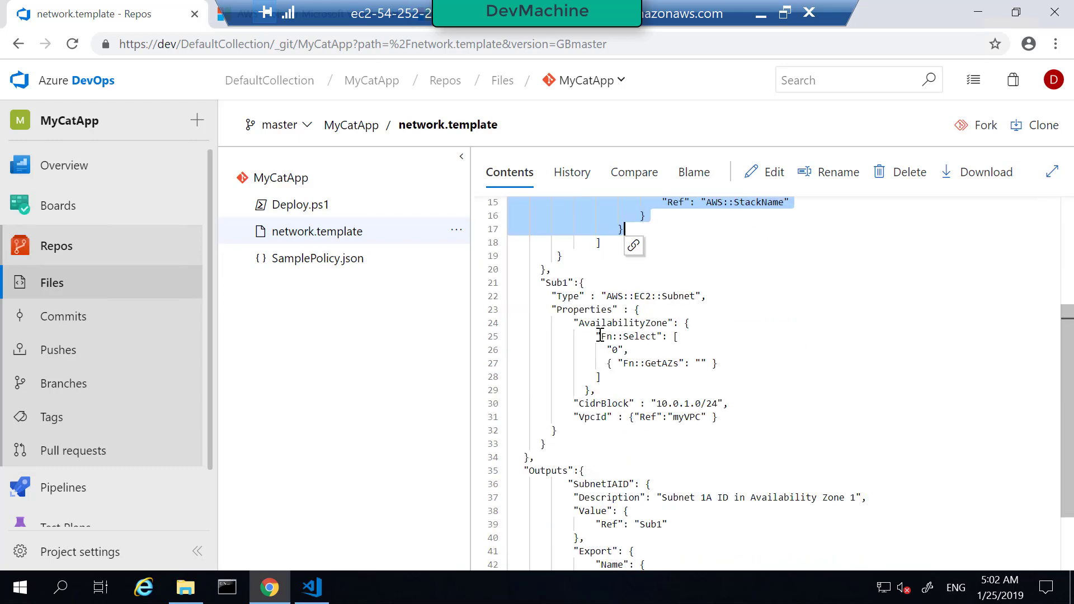
pyautogui.moveTo(553, 296); pyautogui.dragTo(879, 430)
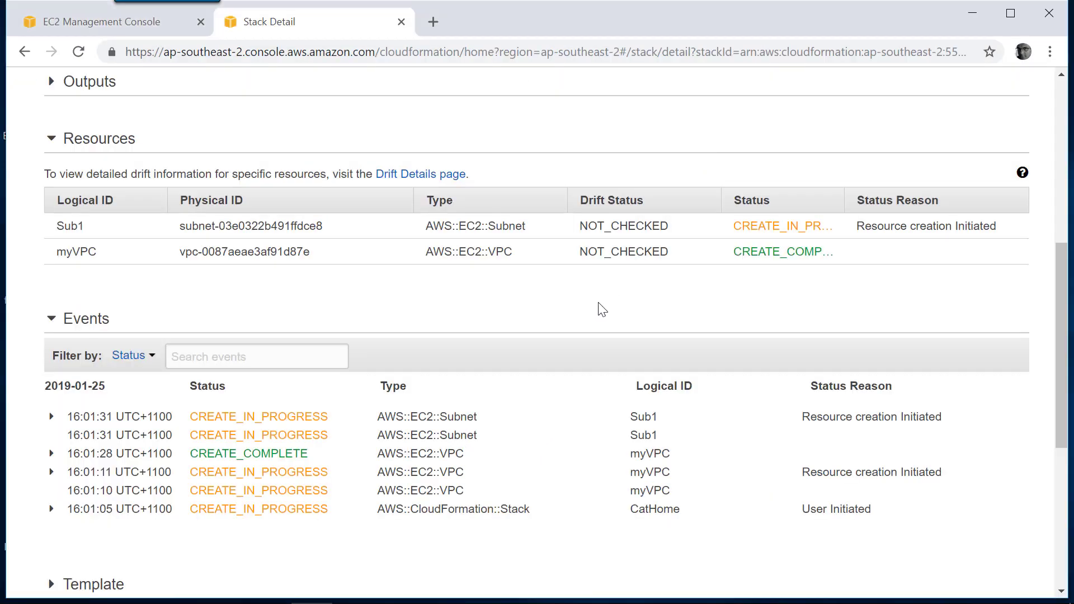
# Return to the CatHome stack details outside the remote session, go back to the stack list, and refresh it to check the status.
pyautogui.scroll(8, 599, 309)
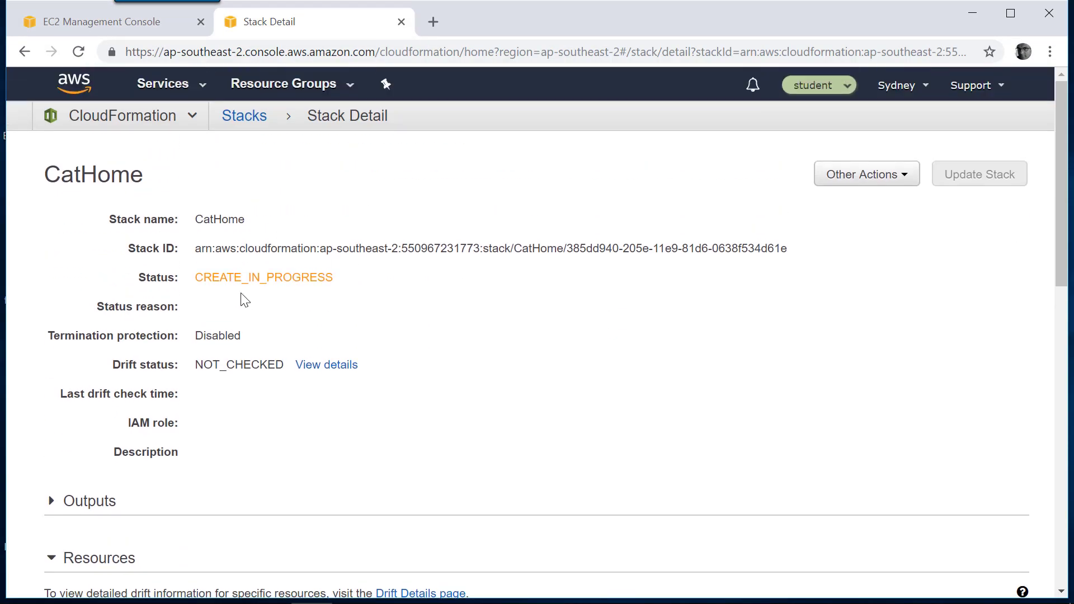
pyautogui.click(260, 116)
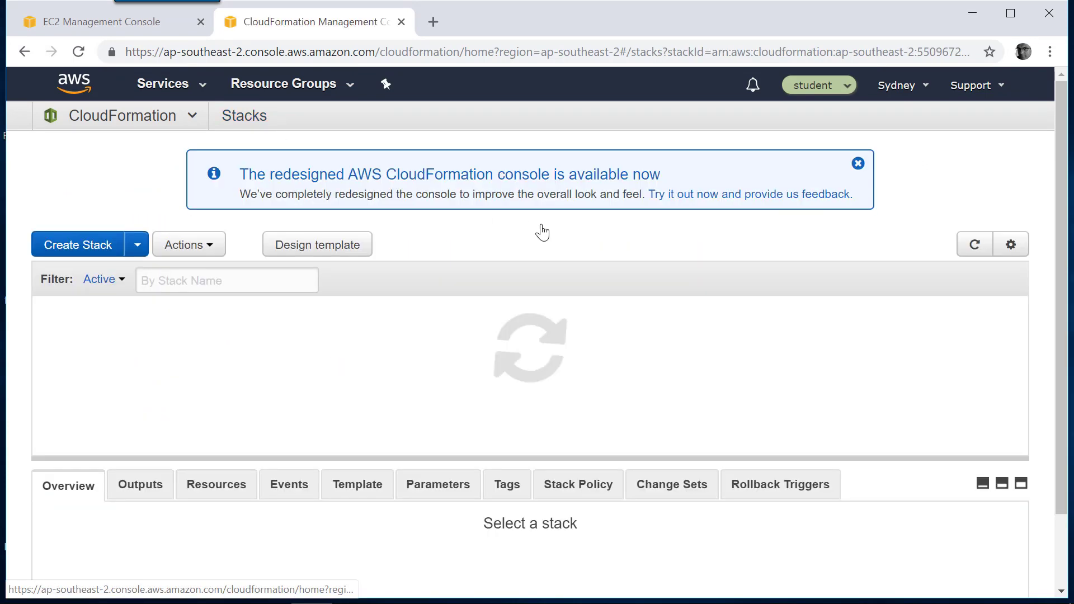
pyautogui.click(975, 358)
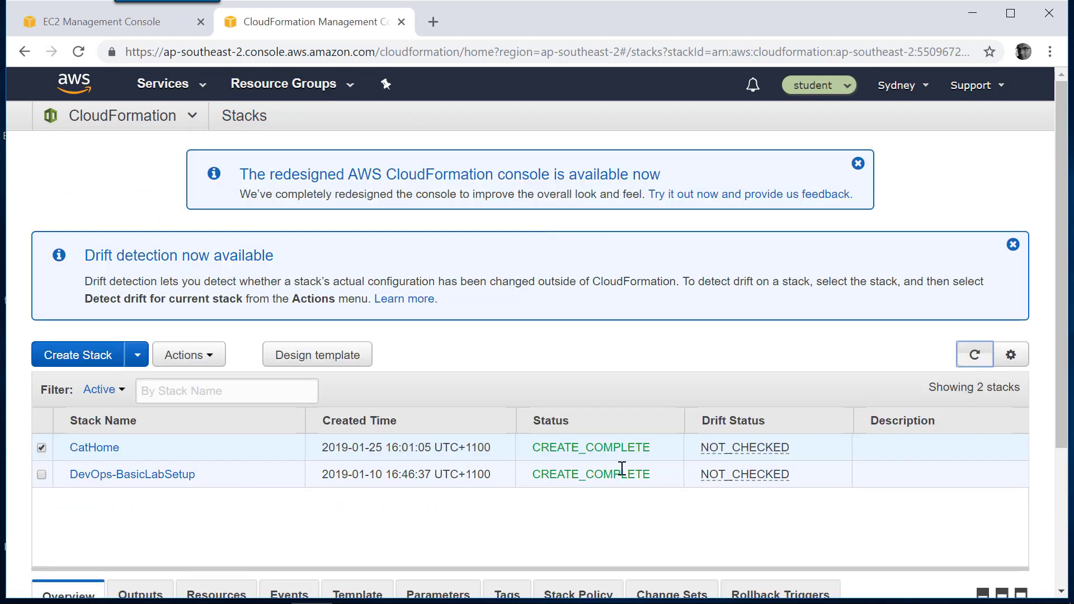
# Search the AWS console's services for "vpc", open the VPC console, and show its subnets.
pyautogui.click(206, 88)
pyautogui.write('v')
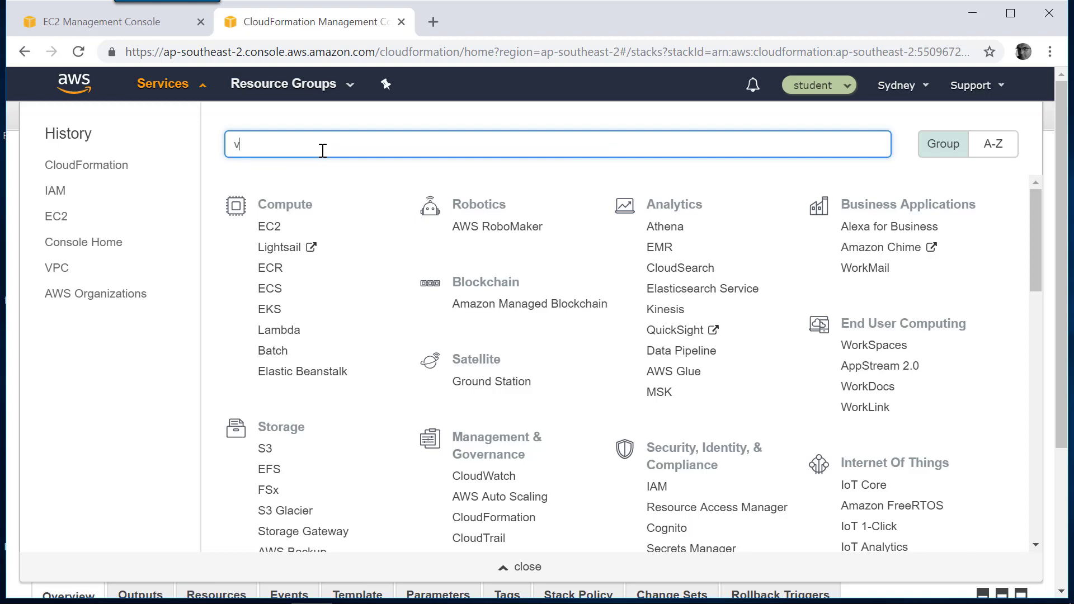
pyautogui.write('pc')
pyautogui.click(320, 186)
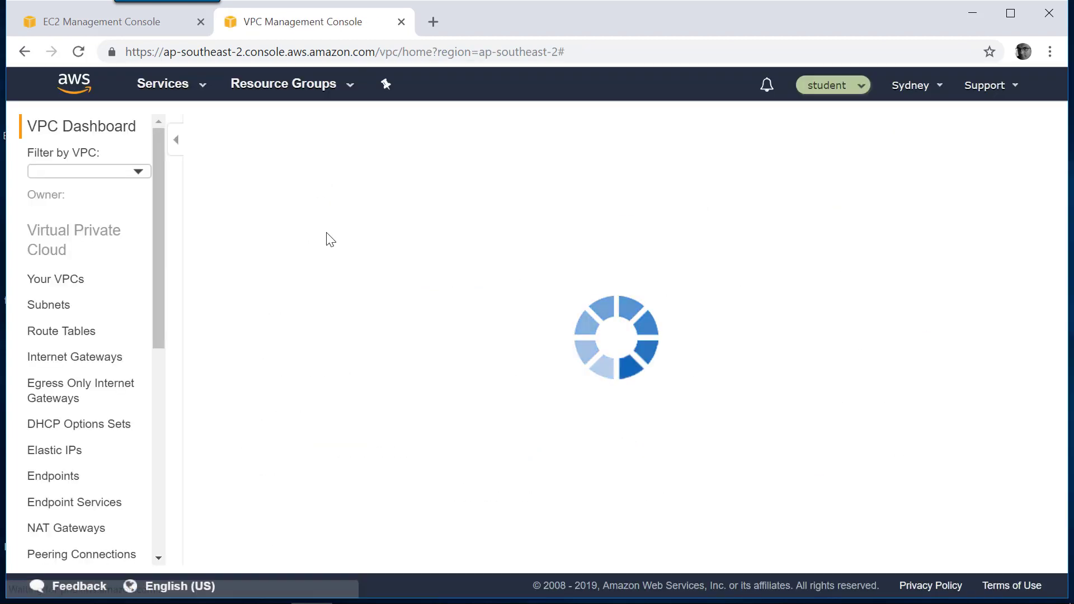
pyautogui.click(70, 296)
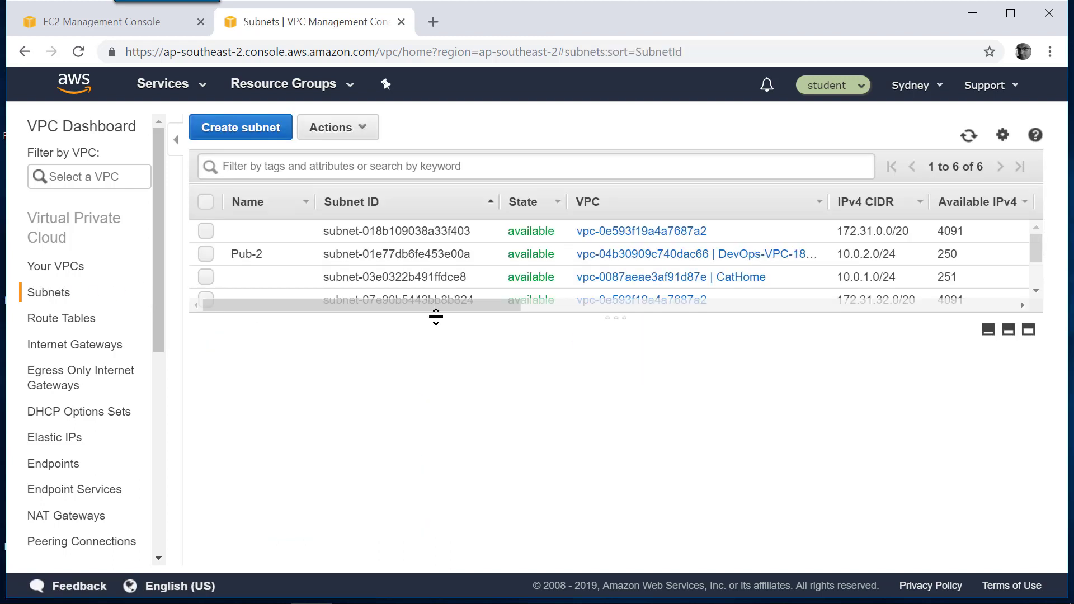
# Enlarge the subnet list and filter it by "cathome", and view the CatHome VPC's details in the VPC list.
pyautogui.moveTo(370, 318); pyautogui.dragTo(379, 384)
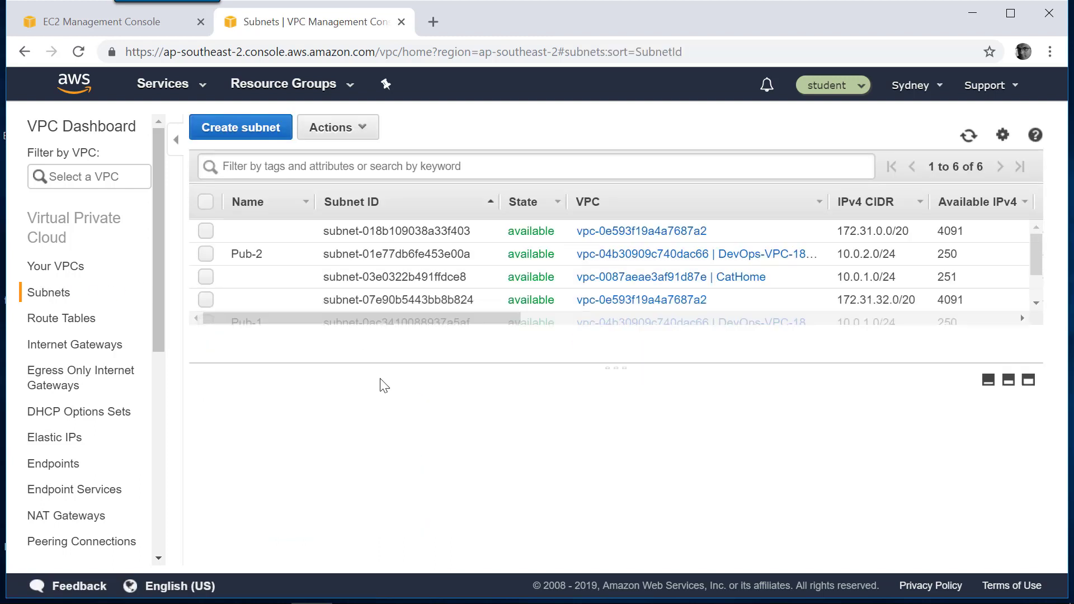
pyautogui.click(331, 167)
pyautogui.write('da')
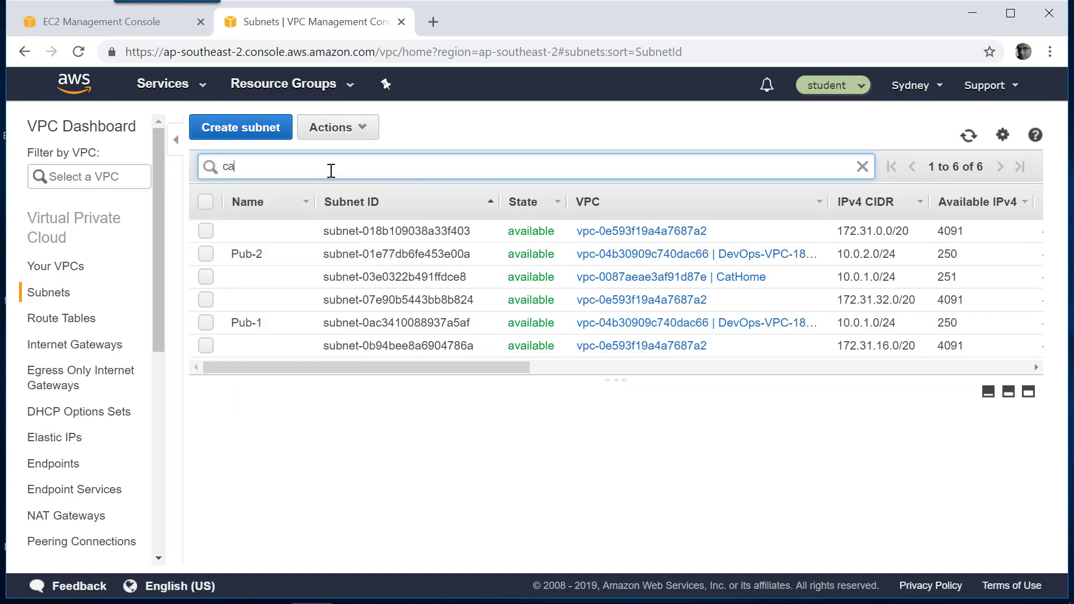
pyautogui.write('thome')
pyautogui.press('Return')
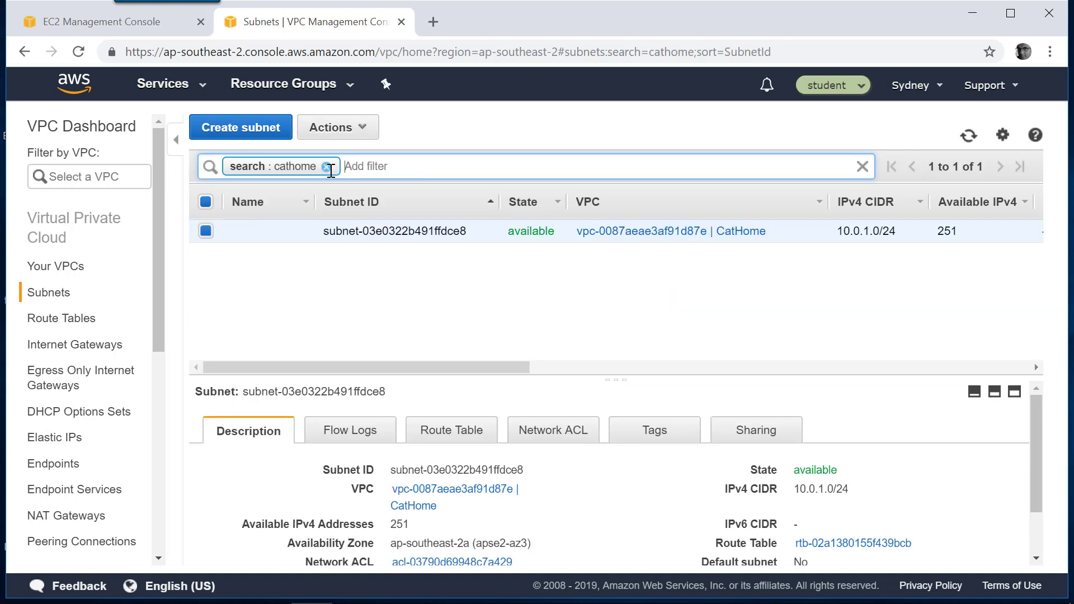
pyautogui.click(79, 264)
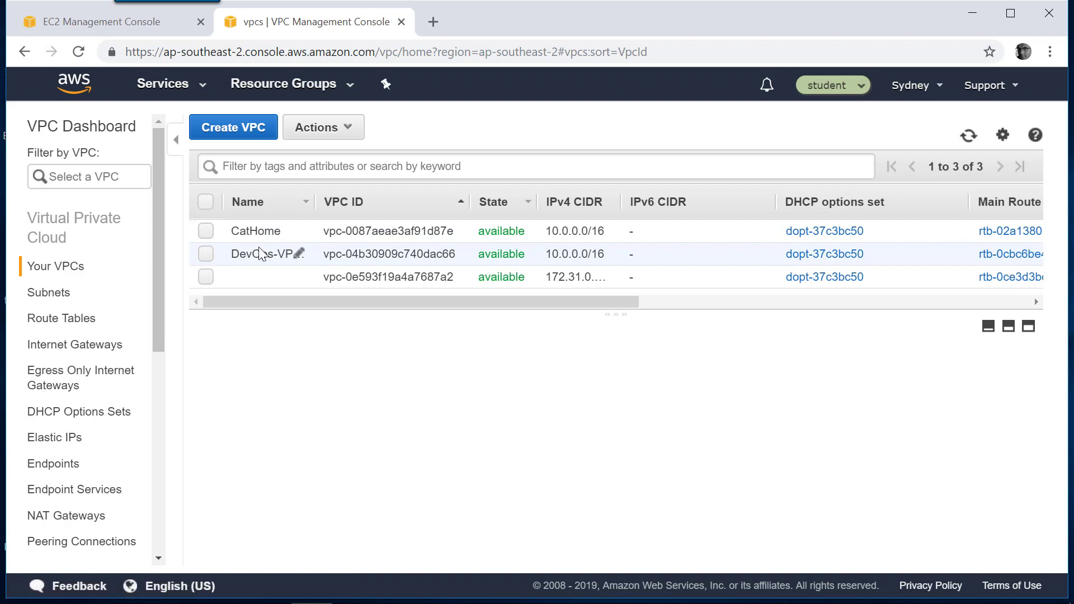
pyautogui.click(271, 231)
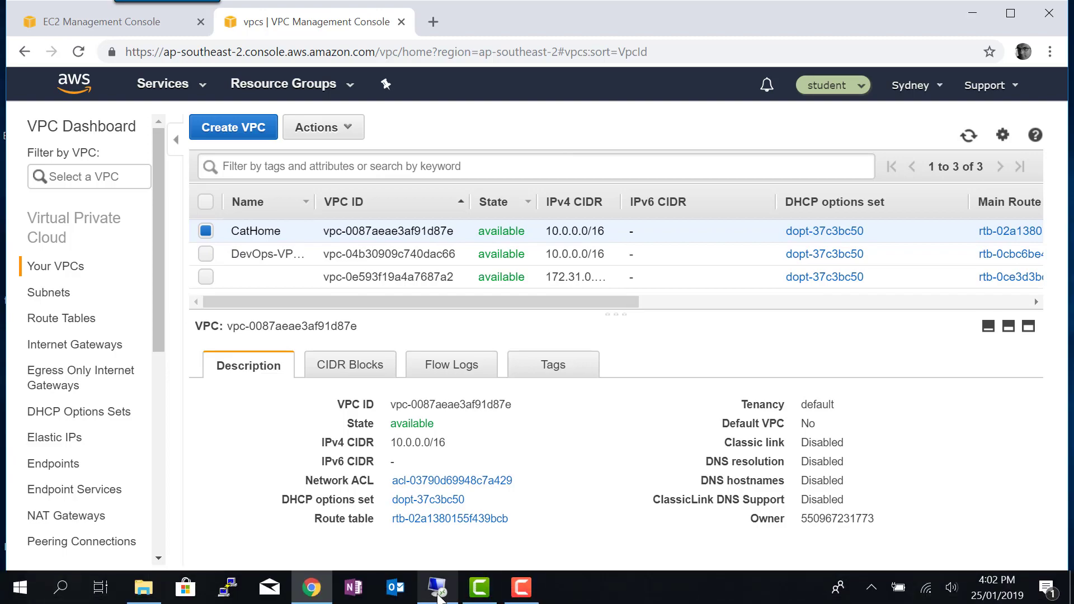
# Switch to Azure DevOps in the DevMachine session and open MyCatApp-Plugin-Base-Pipeline for editing.
pyautogui.click(438, 594)
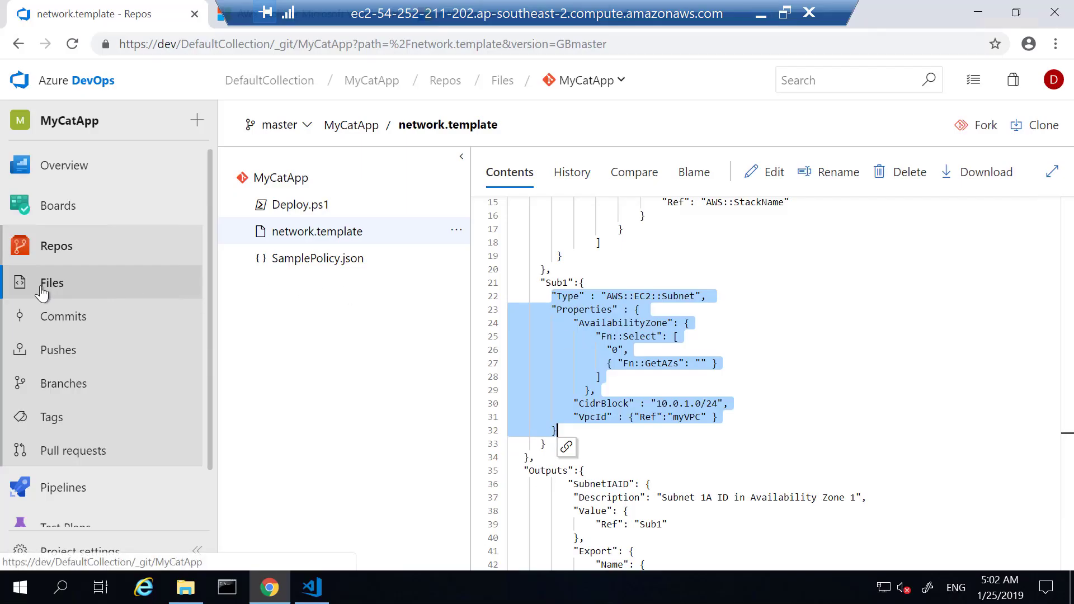
pyautogui.click(43, 286)
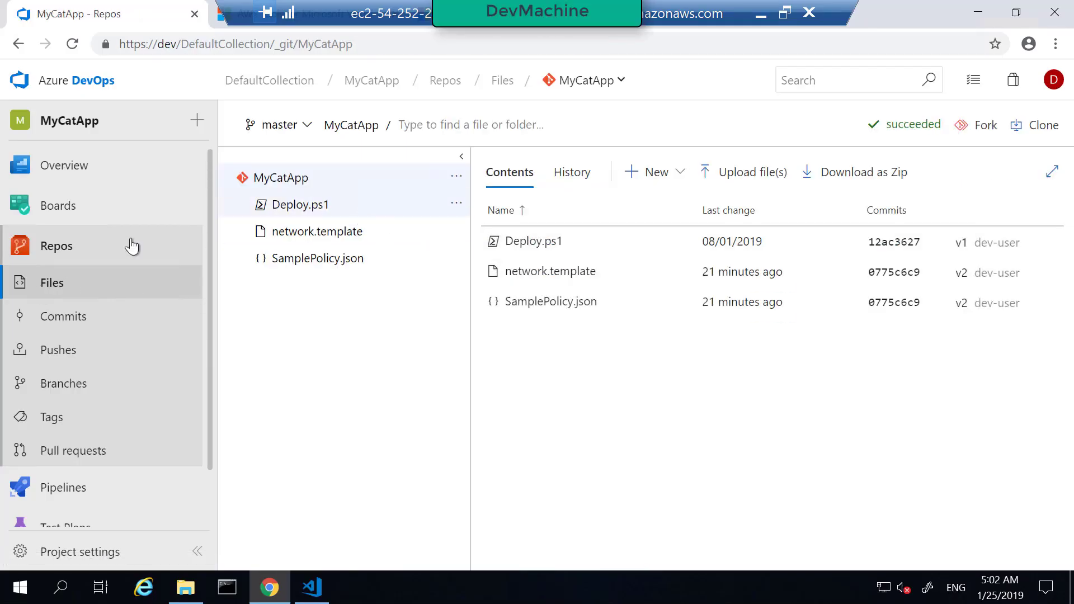
pyautogui.click(72, 486)
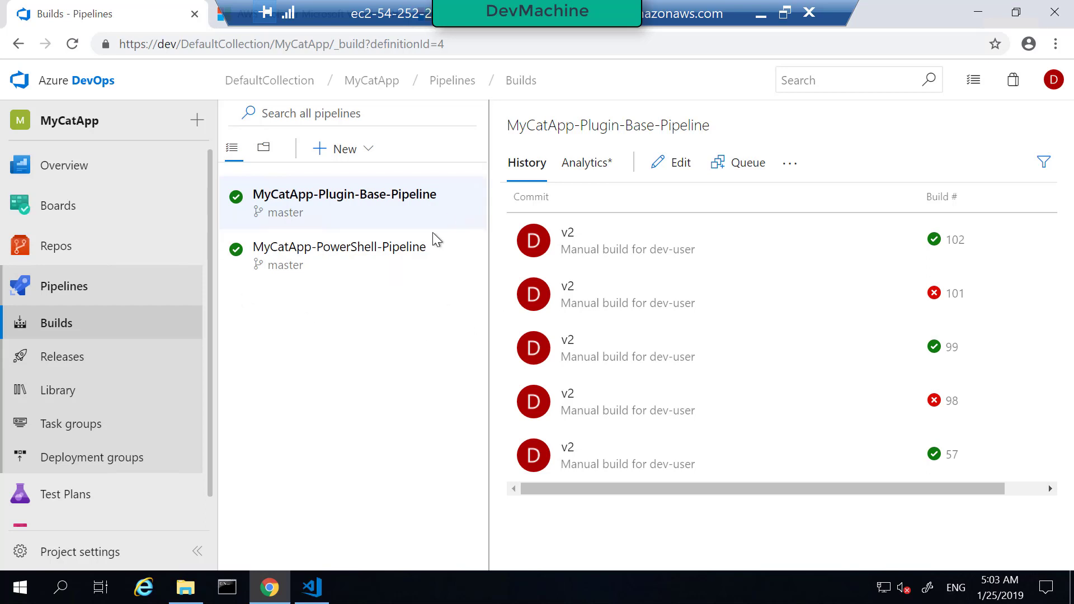
pyautogui.click(680, 166)
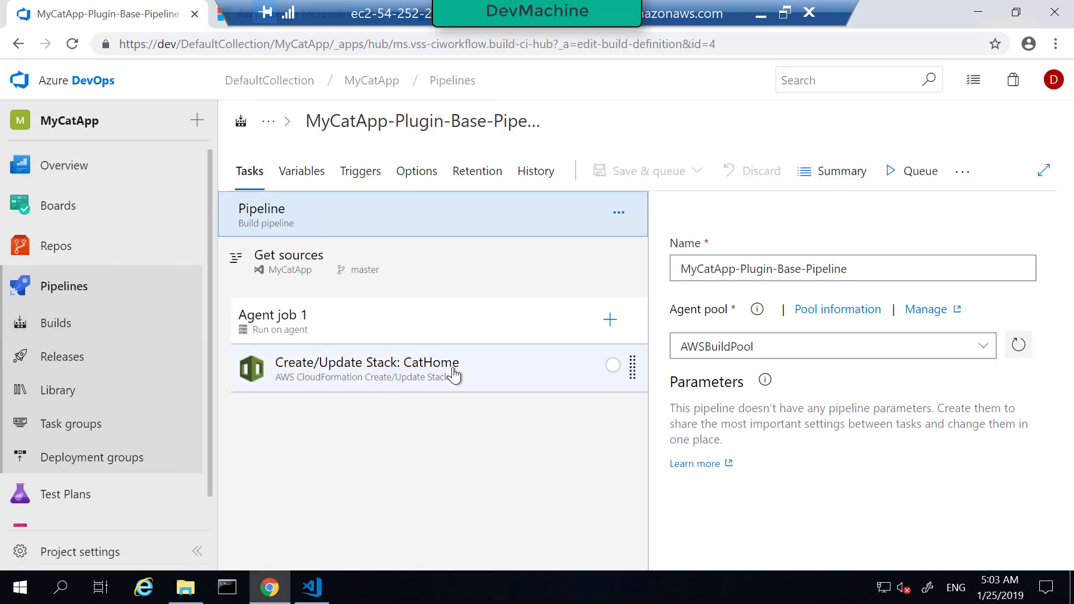
# Open the Create/Update Stack: CatHome task's settings and check its AWS Credentials choices.
pyautogui.click(450, 374)
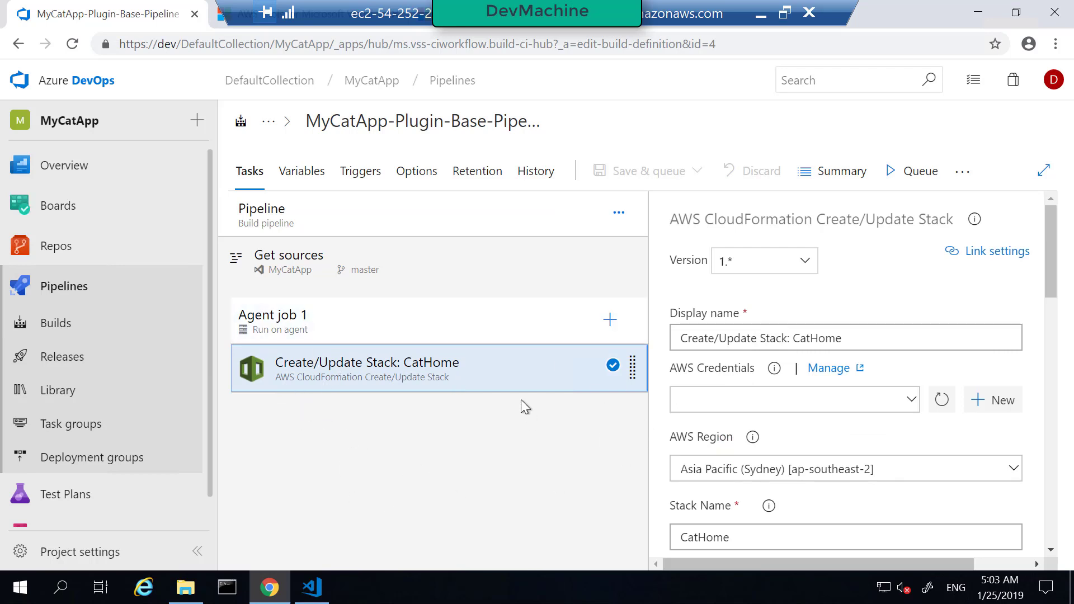
pyautogui.click(700, 401)
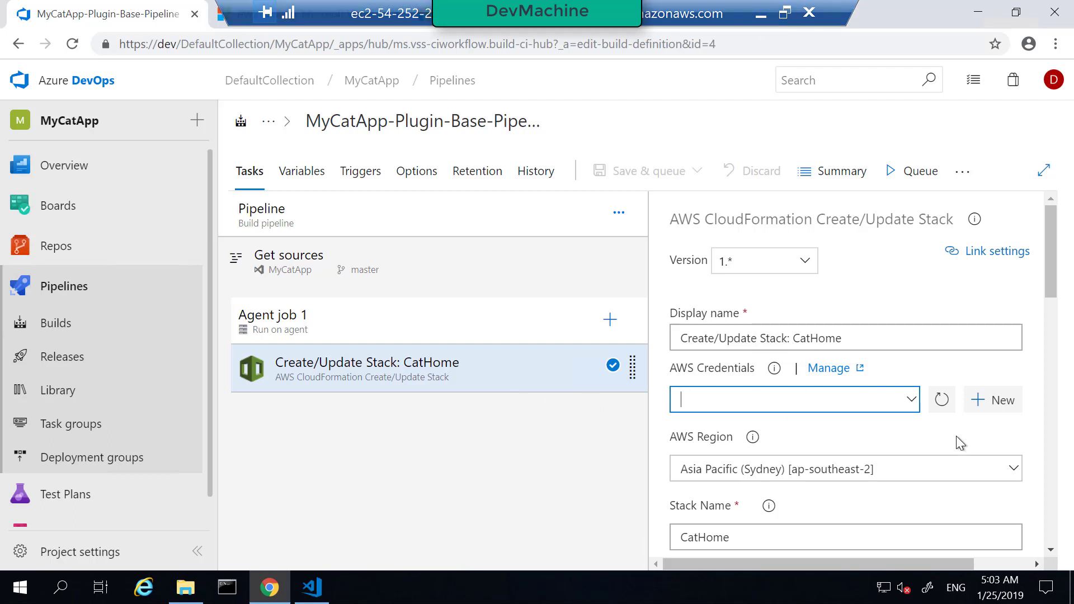
pyautogui.click(805, 384)
pyautogui.click(817, 401)
# Return to the AWS console outside the remote session, open EC2's running instances, and open the IAM role assigned to BuildMachine.
pyautogui.click(760, 21)
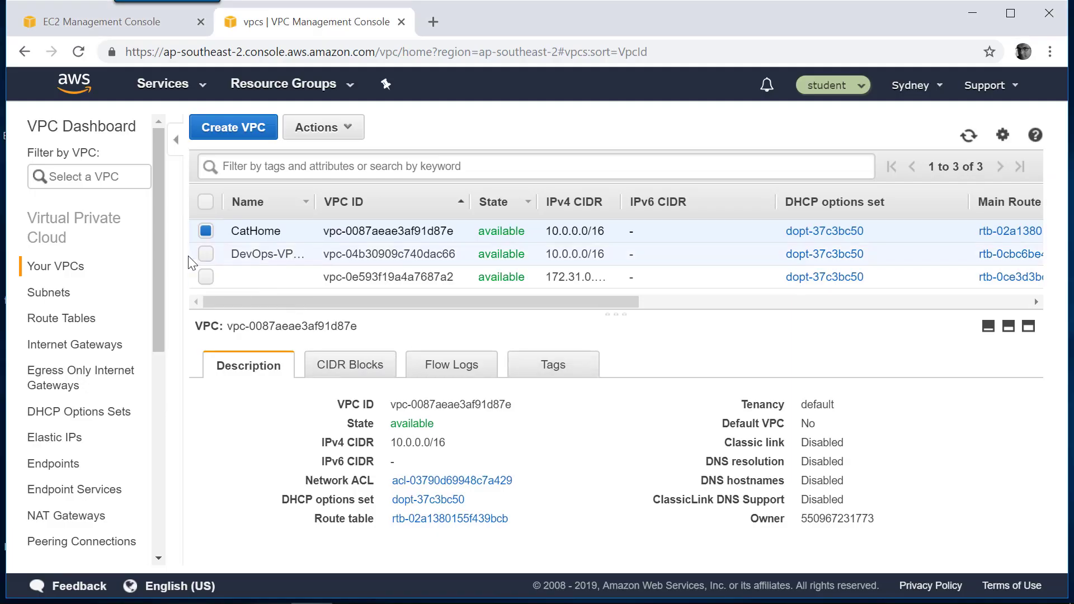
pyautogui.click(202, 87)
pyautogui.write('ec2')
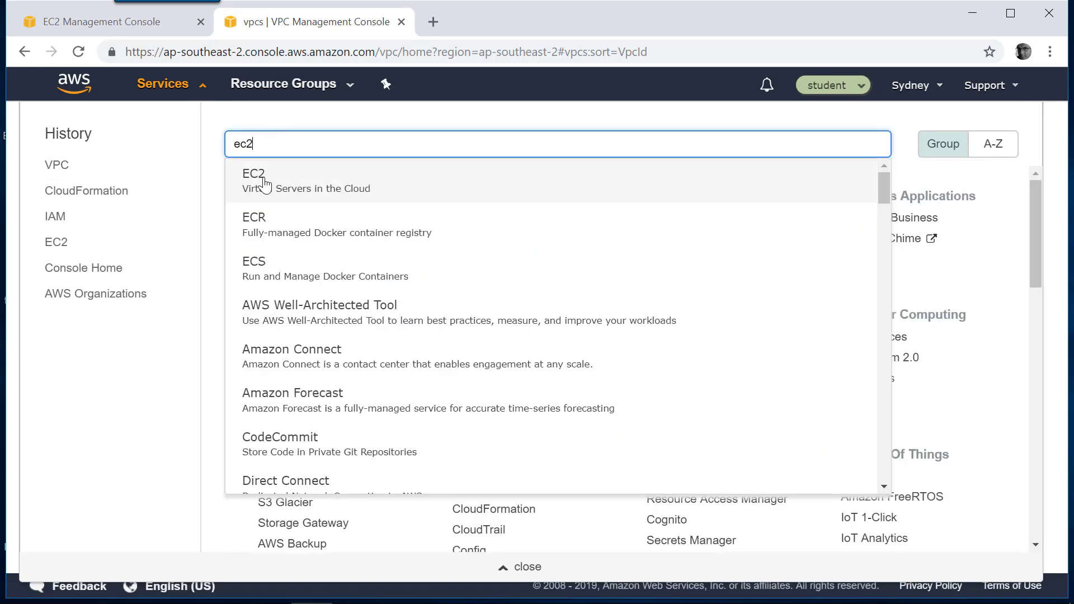
pyautogui.click(265, 185)
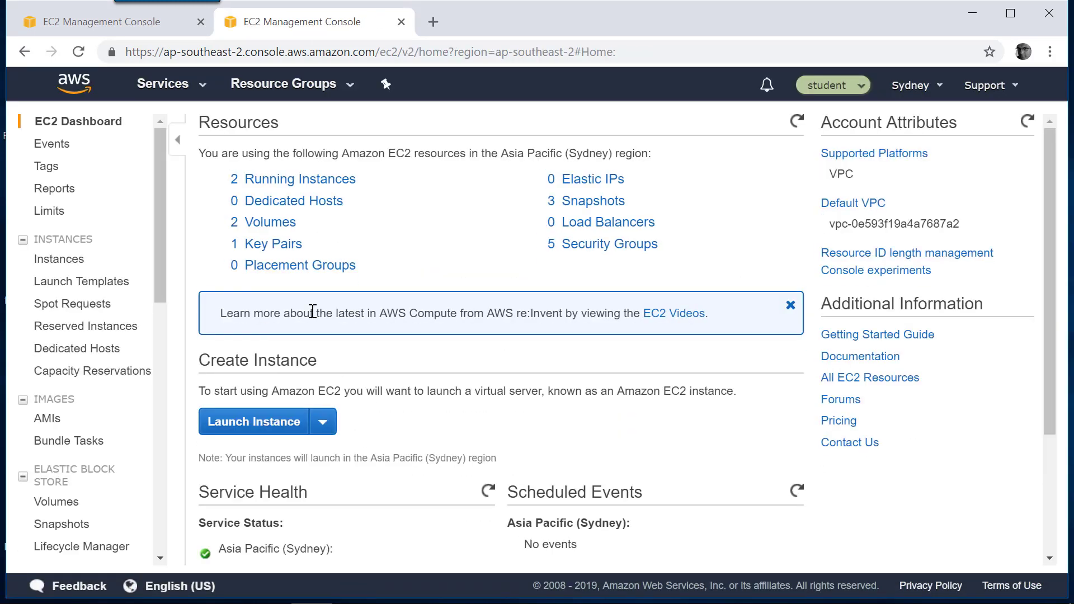
pyautogui.click(314, 178)
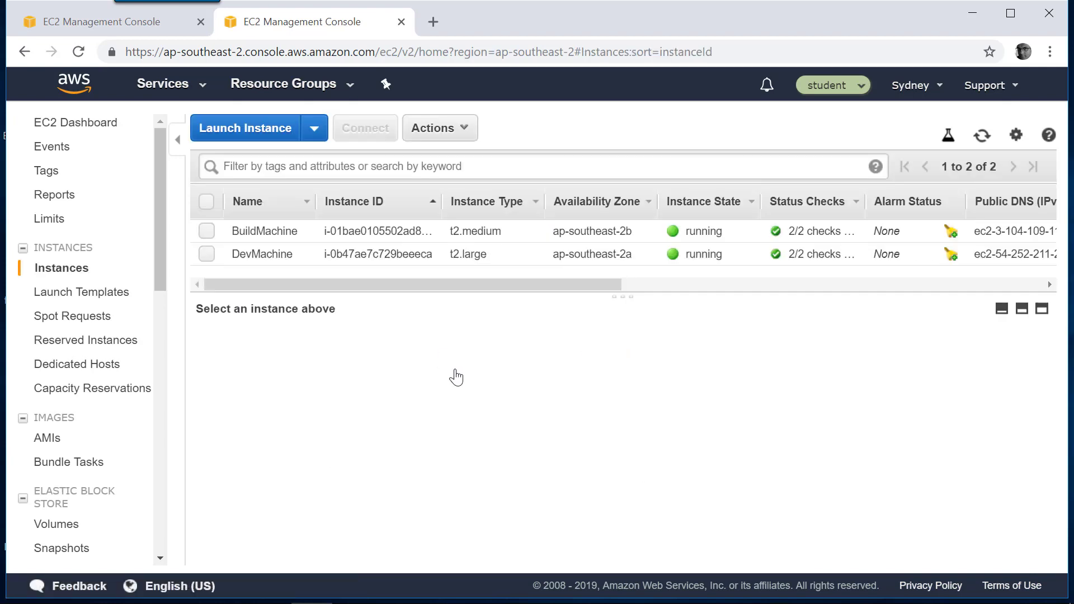
pyautogui.click(275, 229)
pyautogui.scroll(-3, 423, 361)
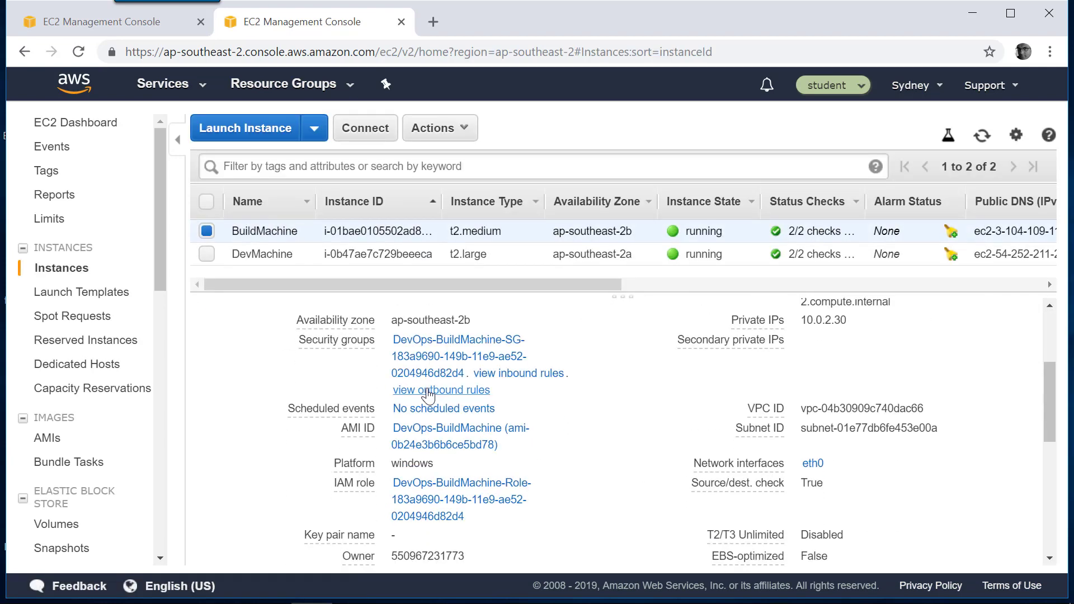
pyautogui.click(413, 496)
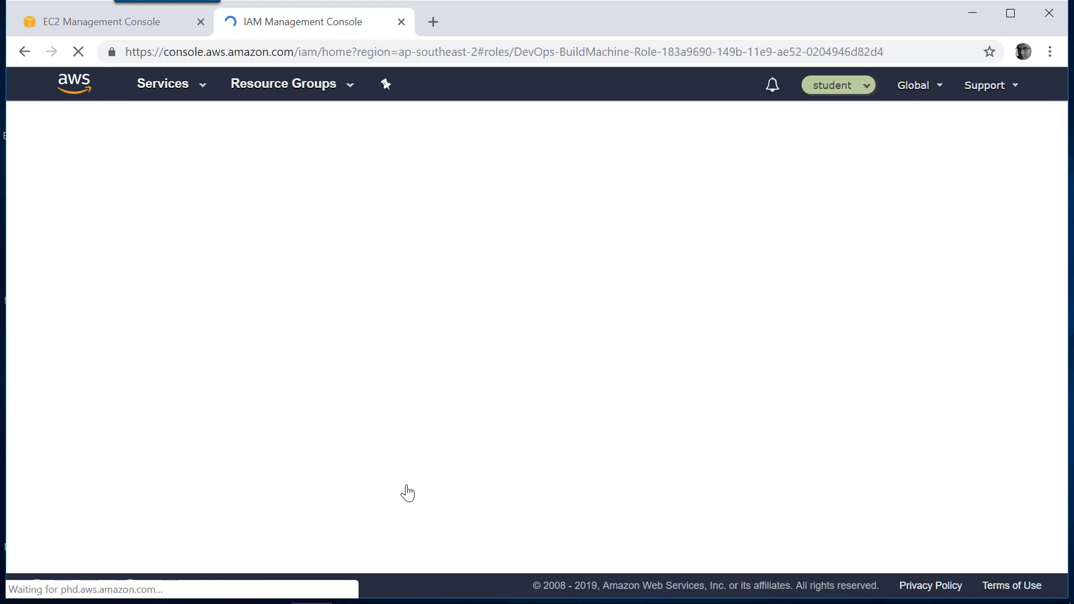
# Detach MyCatApp-Policy from the build machine's IAM role.
pyautogui.scroll(-1, 336, 459)
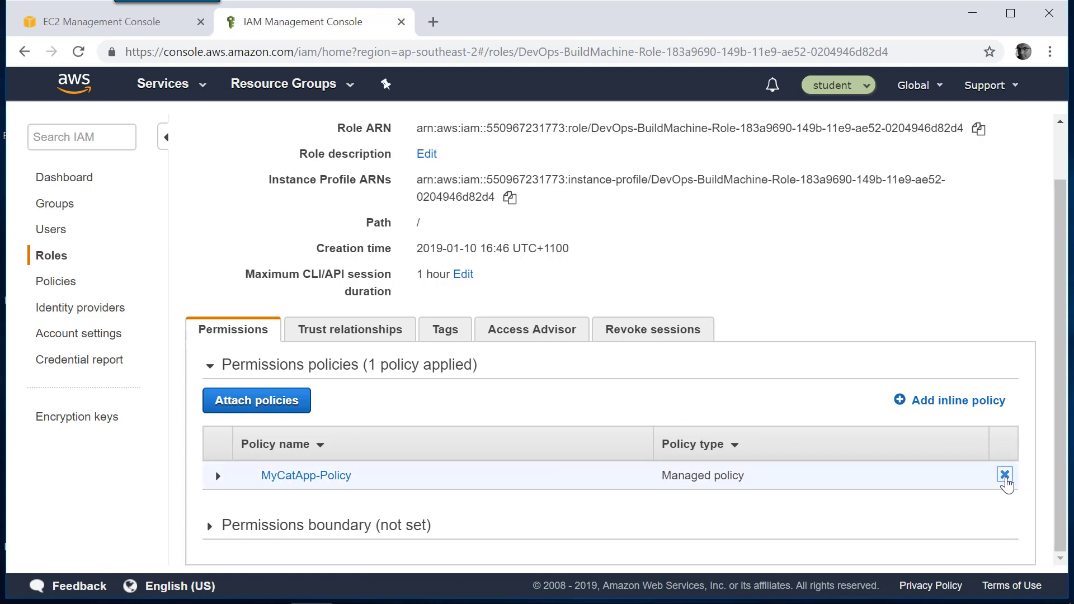
pyautogui.click(1004, 476)
pyautogui.click(746, 239)
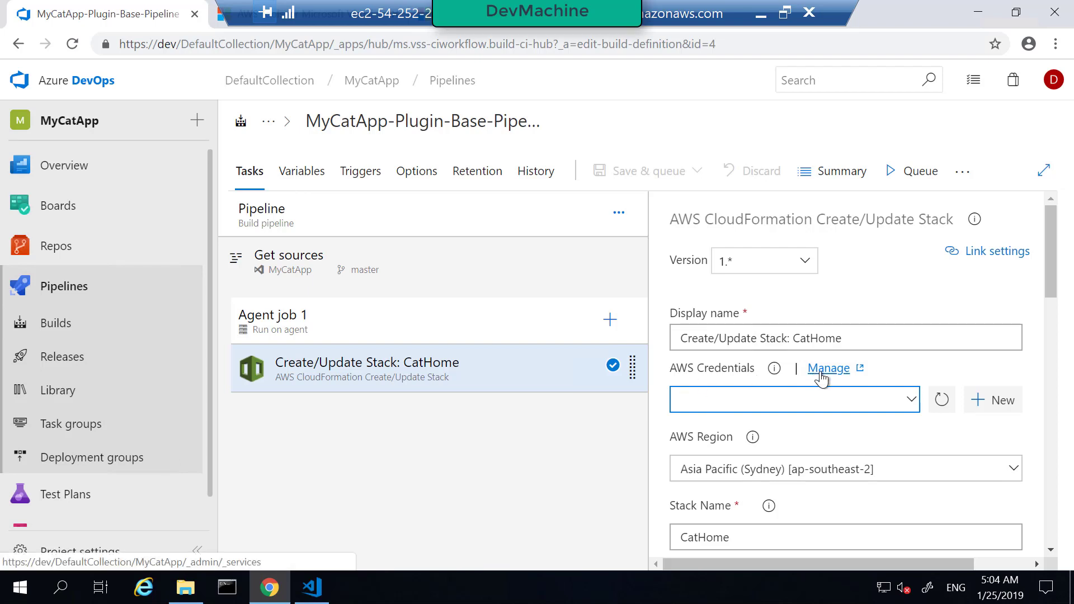
# Open the project's service connection management and start a new AWS service connection named AWSMyCatAppConnection.
pyautogui.click(821, 371)
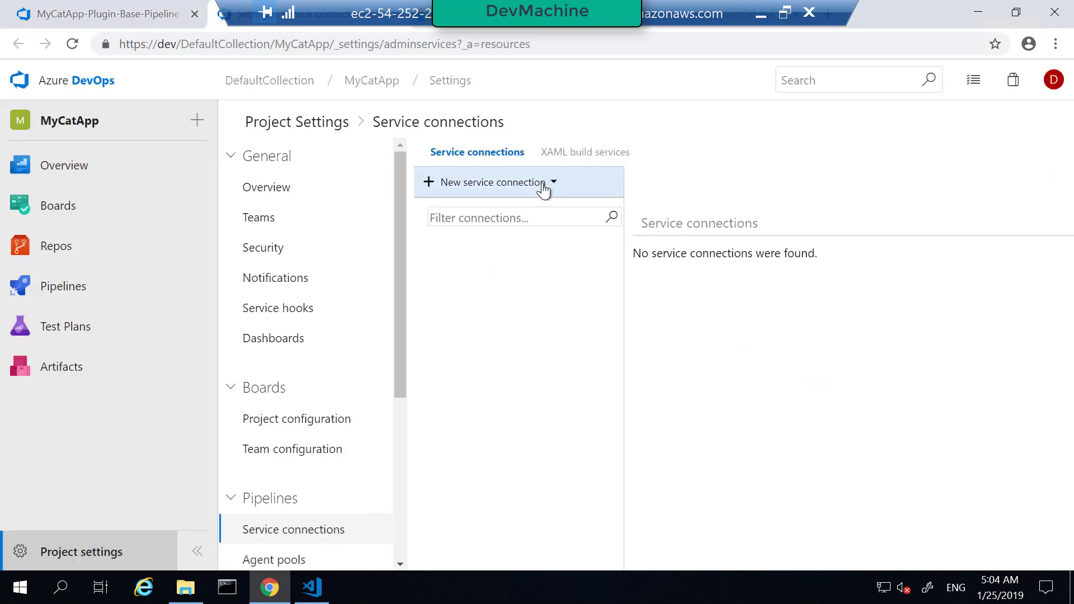
pyautogui.click(469, 191)
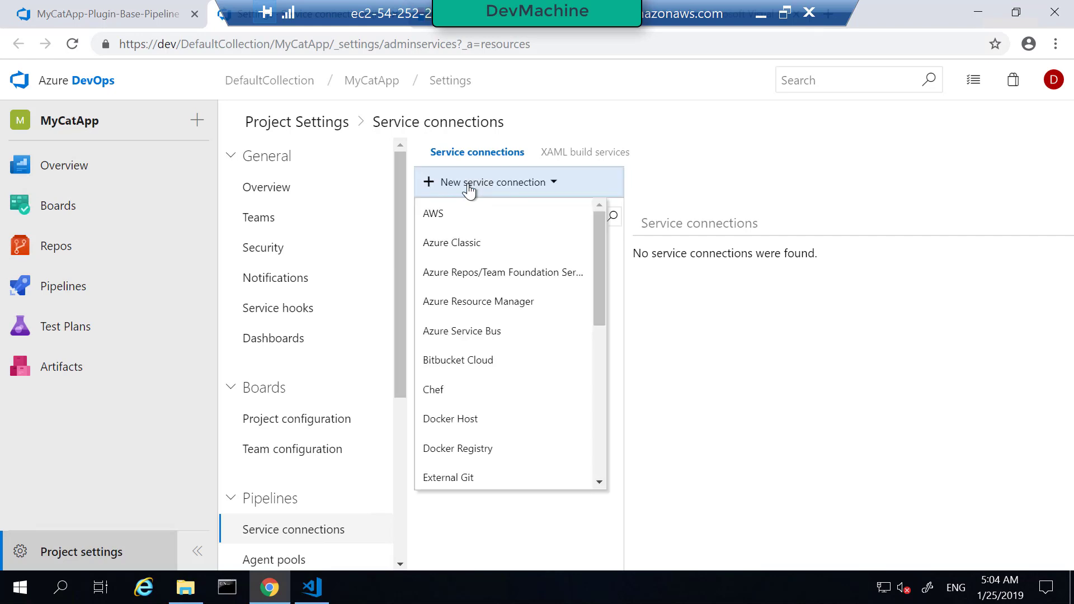
pyautogui.click(439, 226)
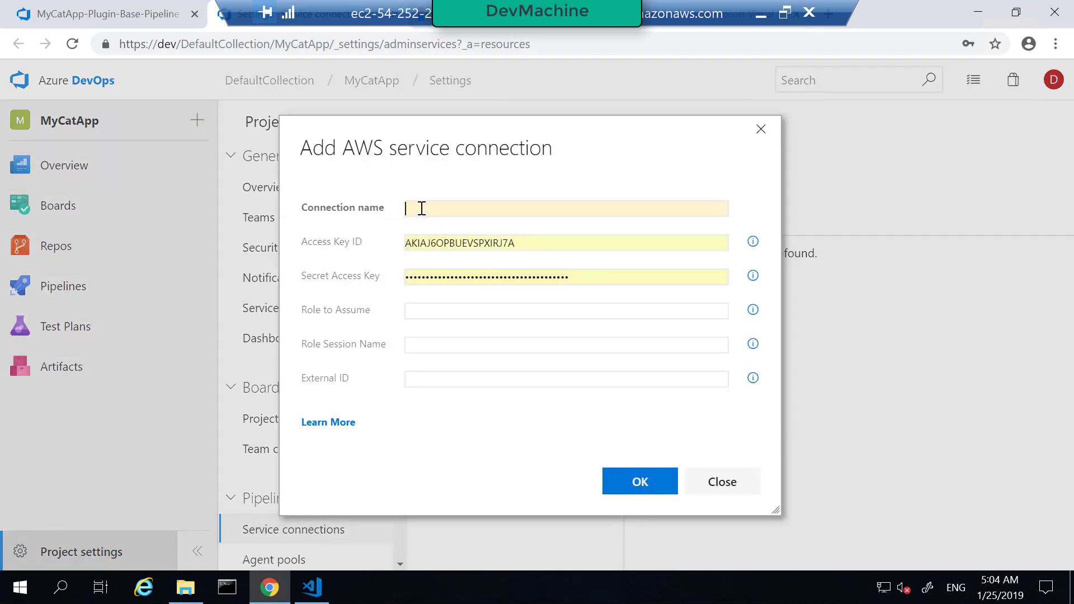
pyautogui.write('AWSMyCatAppConnection')
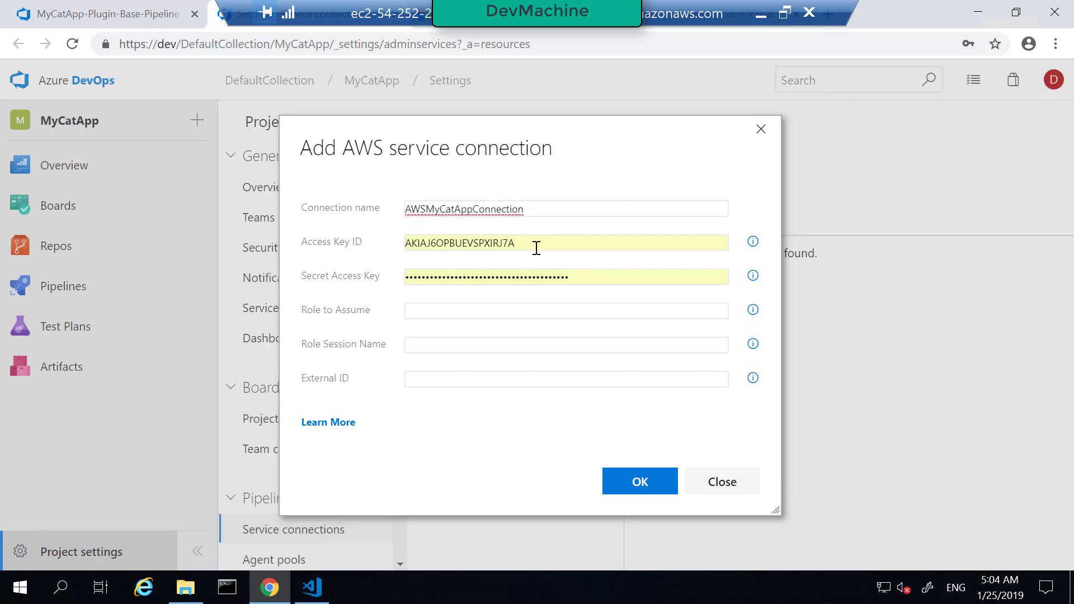
# Clear the prefilled Access Key ID and Secret Access Key from the new AWS service connection.
pyautogui.click(536, 248)
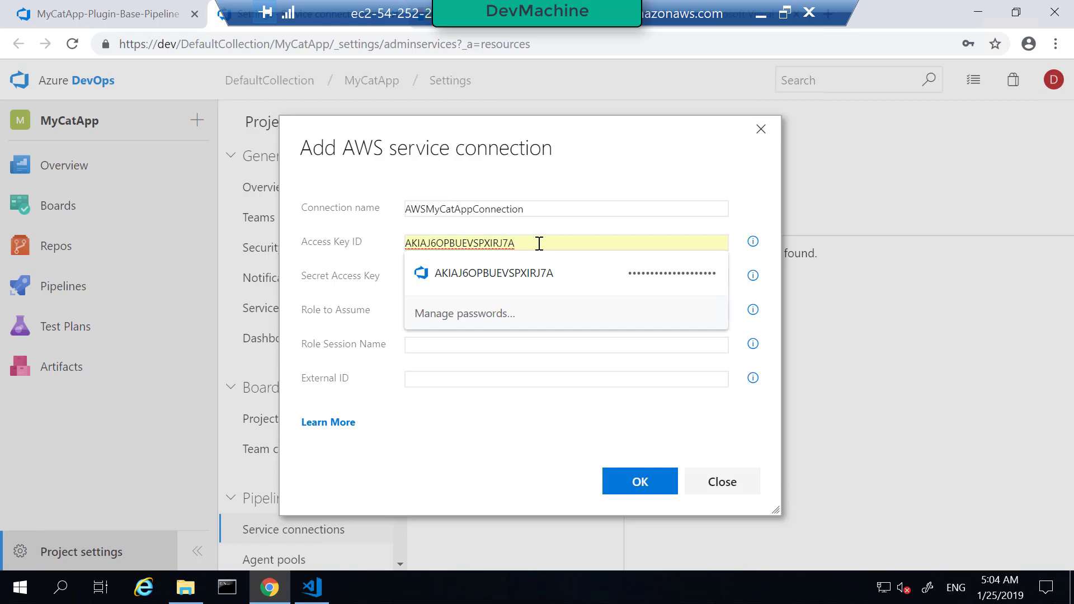
pyautogui.moveTo(539, 244); pyautogui.dragTo(401, 248)
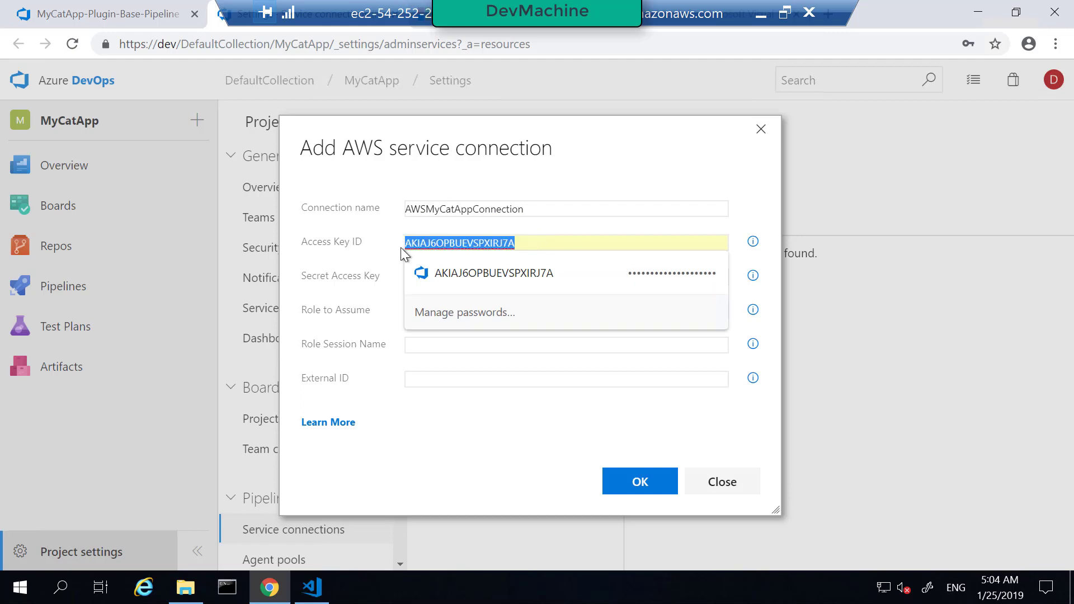
pyautogui.press('BackSpace')
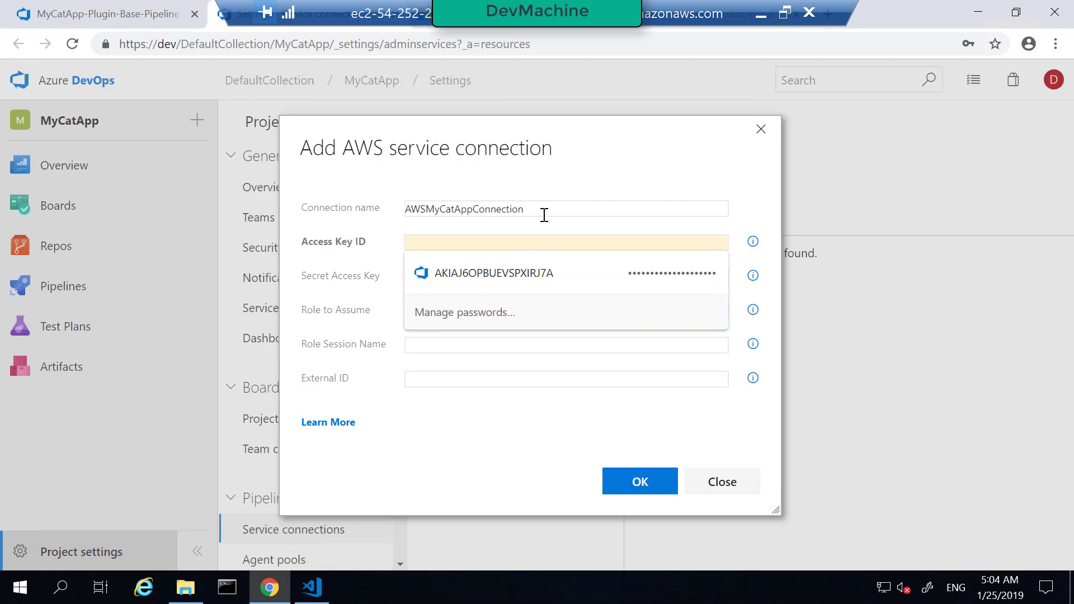
pyautogui.click(353, 275)
pyautogui.moveTo(575, 277); pyautogui.dragTo(324, 277)
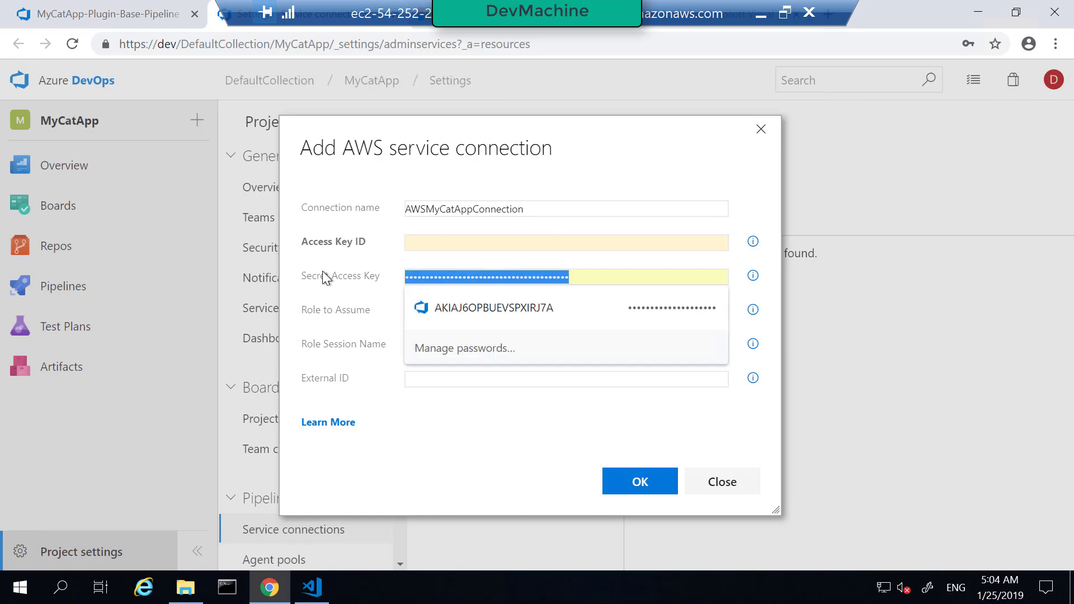
pyautogui.press('BackSpace')
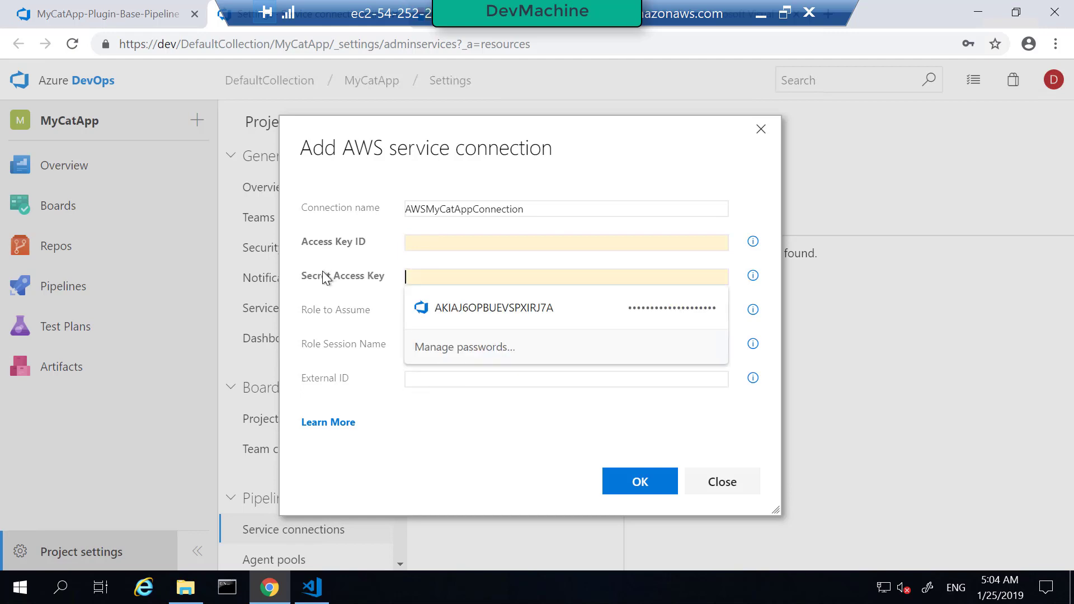
pyautogui.click(416, 241)
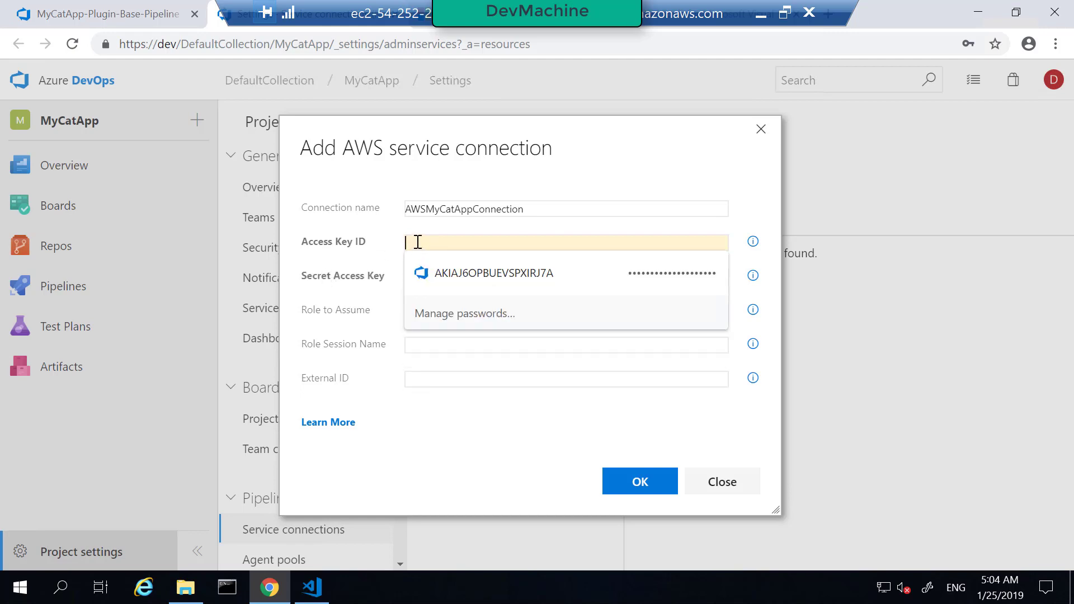
pyautogui.click(369, 264)
# Switch to the AWS console outside the remote session, open IAM's users, and start adding a user.
pyautogui.click(784, 13)
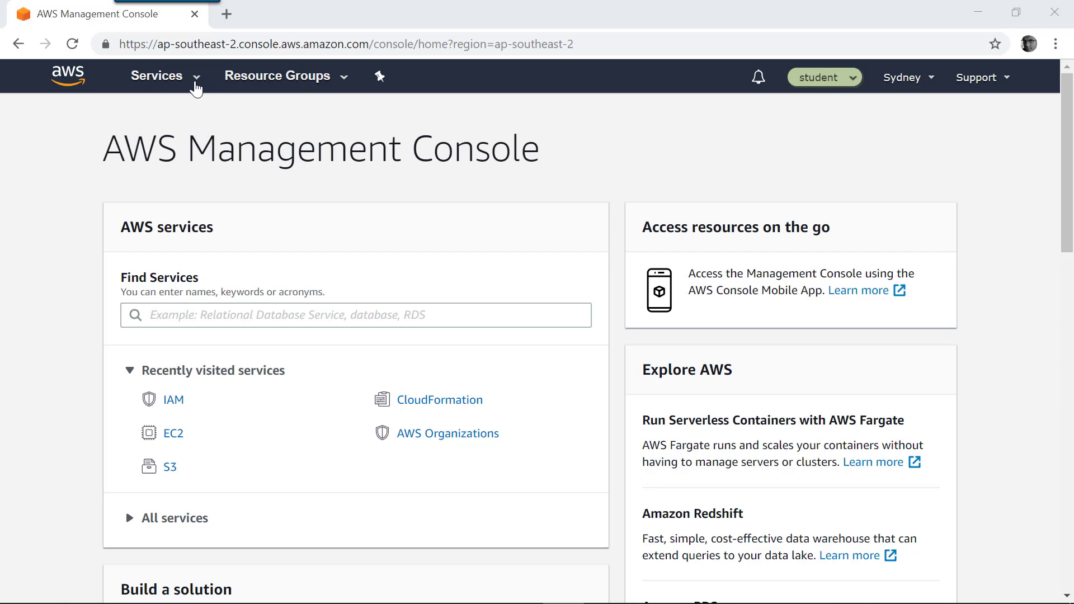
pyautogui.click(196, 79)
pyautogui.write('iam')
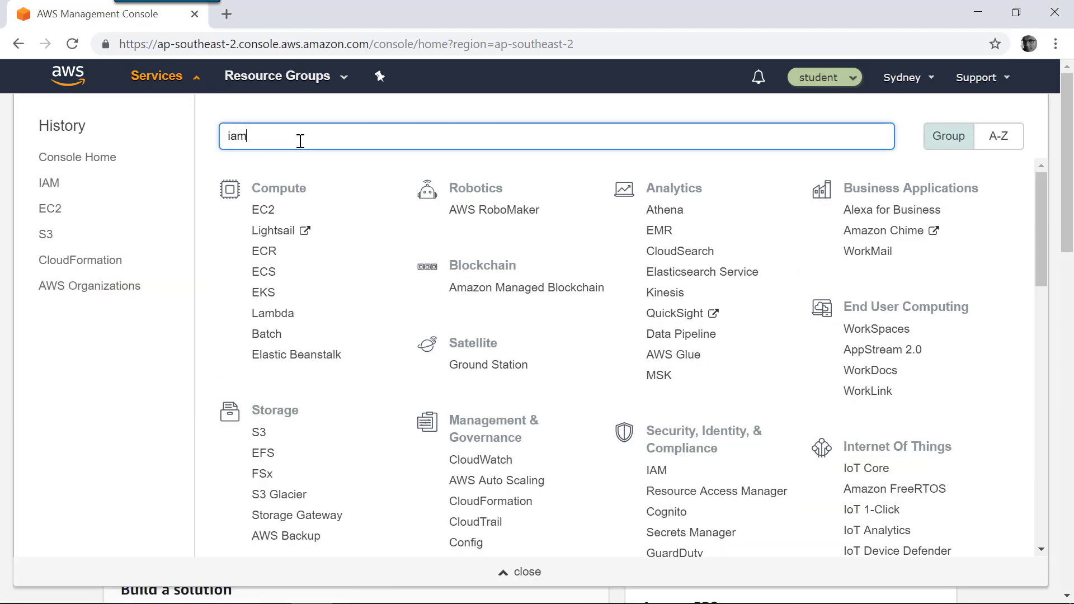
pyautogui.click(305, 177)
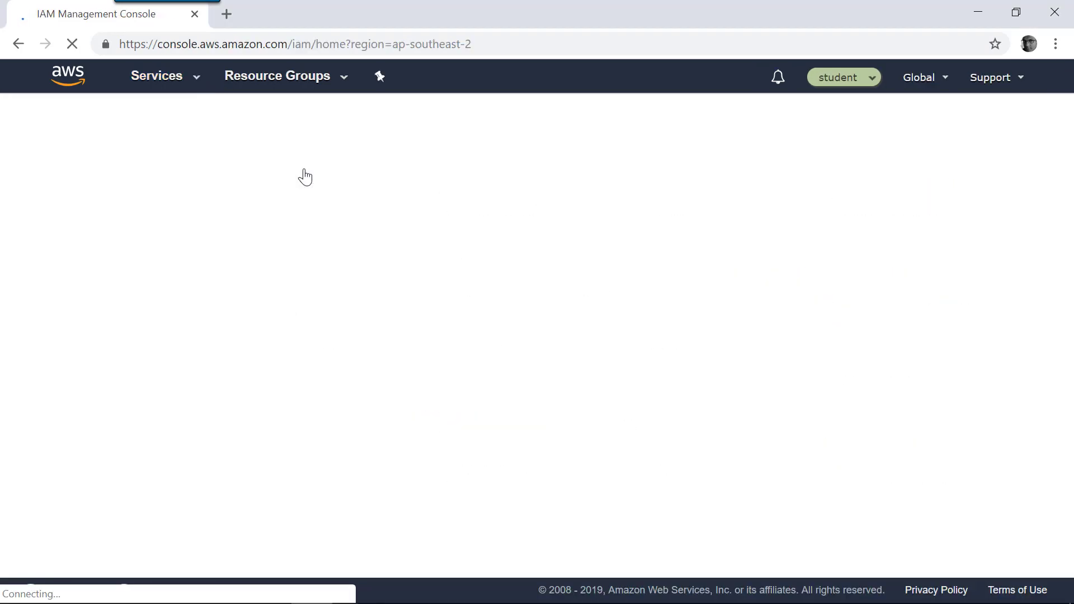
pyautogui.click(42, 224)
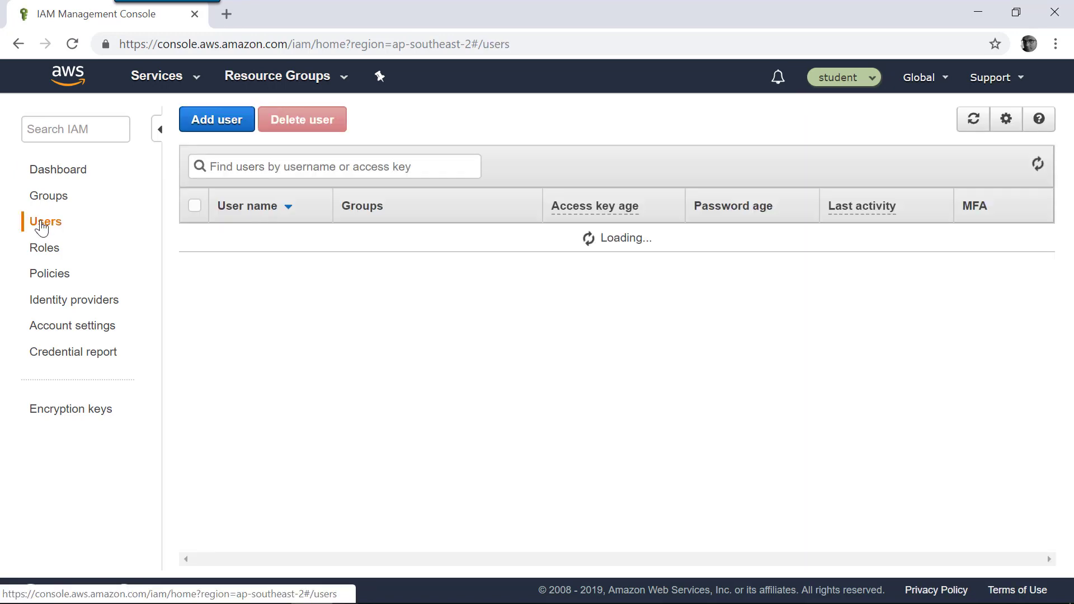
pyautogui.click(239, 120)
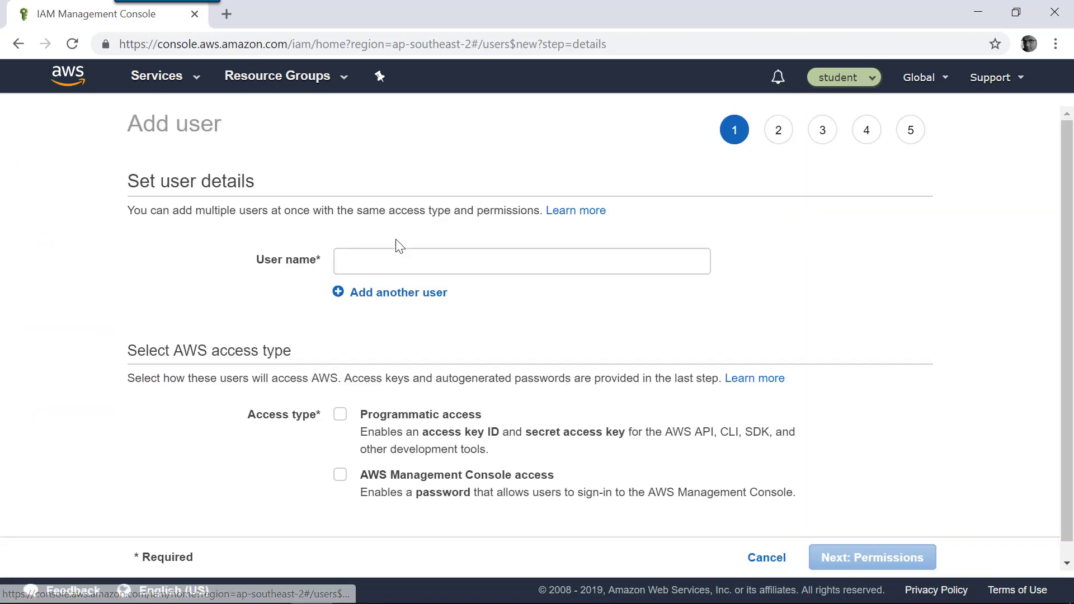
# Name the new IAM user mytest-user, give it programmatic access, and continue to its permissions.
pyautogui.click(394, 261)
pyautogui.write('my')
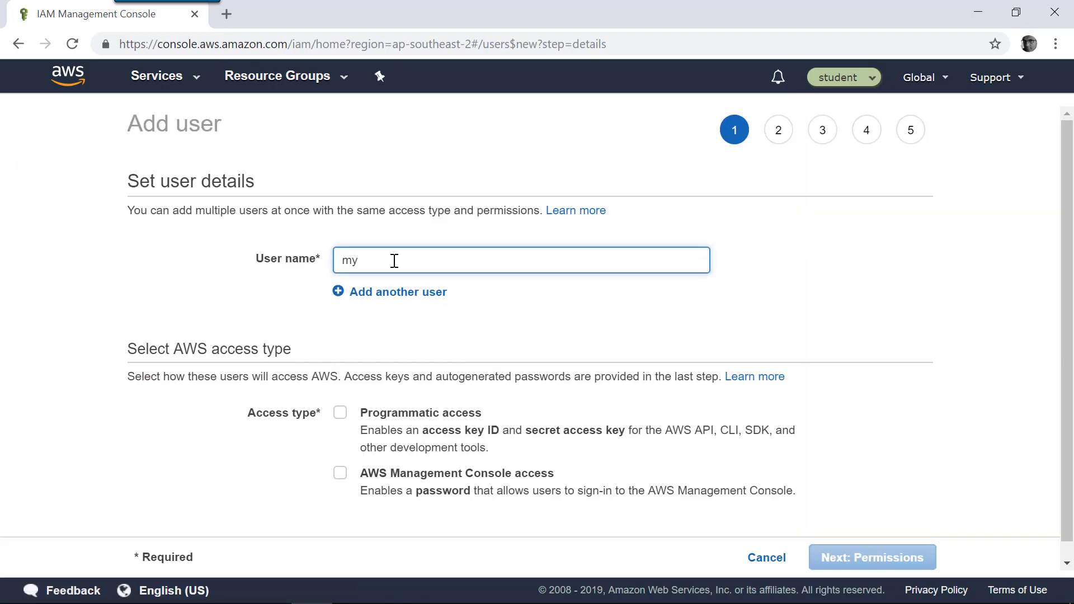
pyautogui.write('test-user')
pyautogui.click(341, 414)
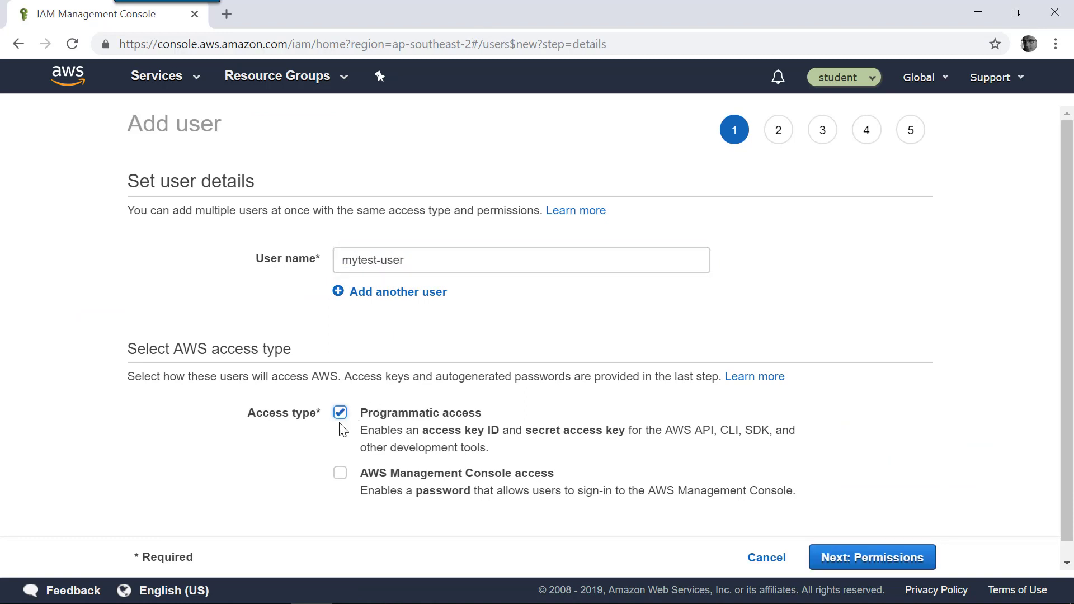
pyautogui.click(927, 559)
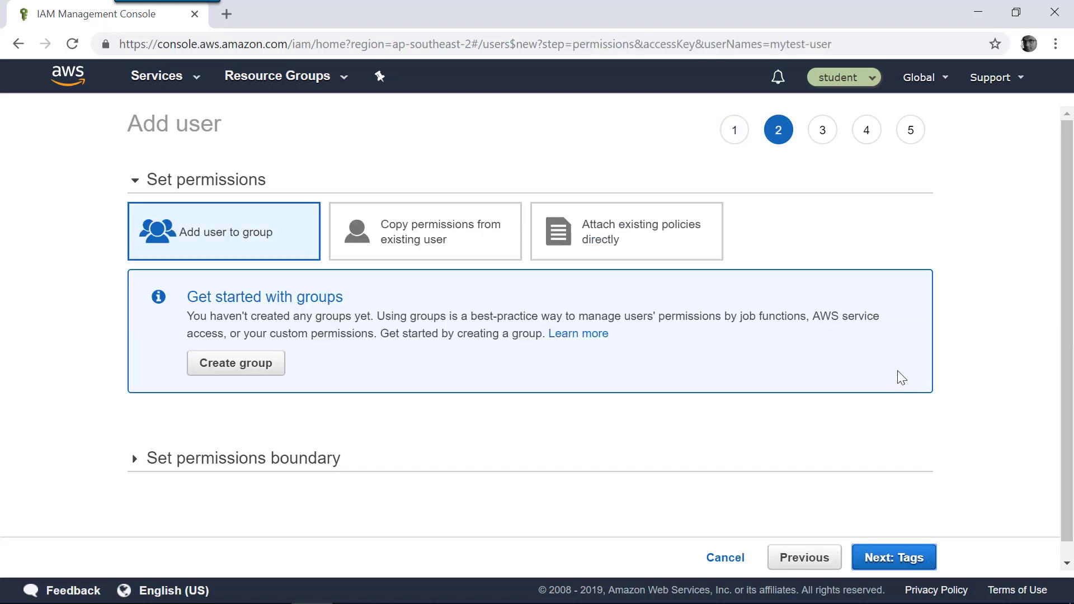
# Choose to attach existing policies directly, filter them to customer managed ones, and select MyCatApp-Policy.
pyautogui.click(643, 254)
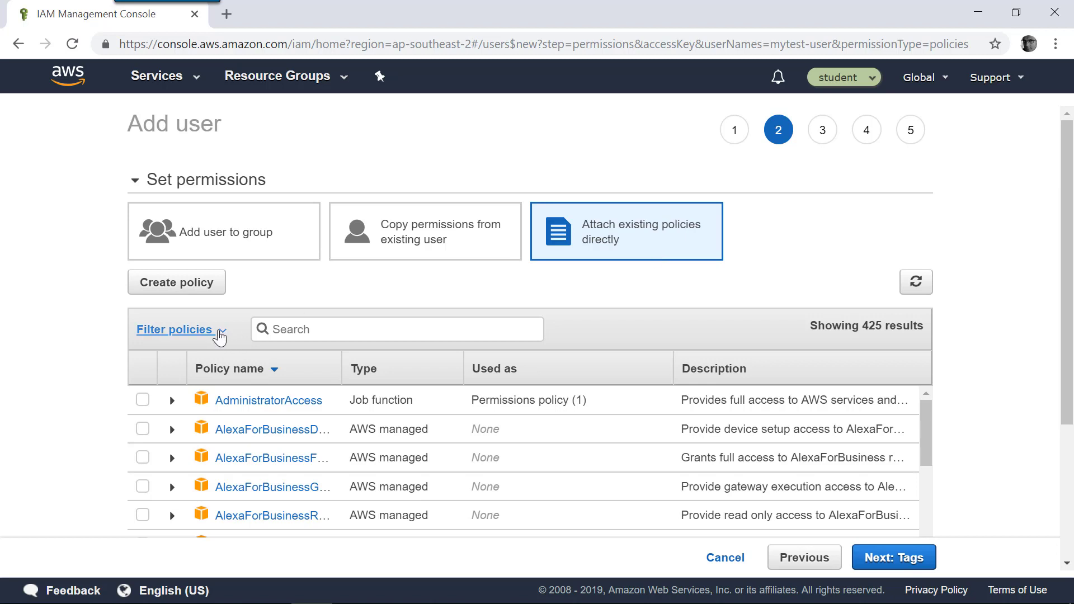
pyautogui.click(217, 332)
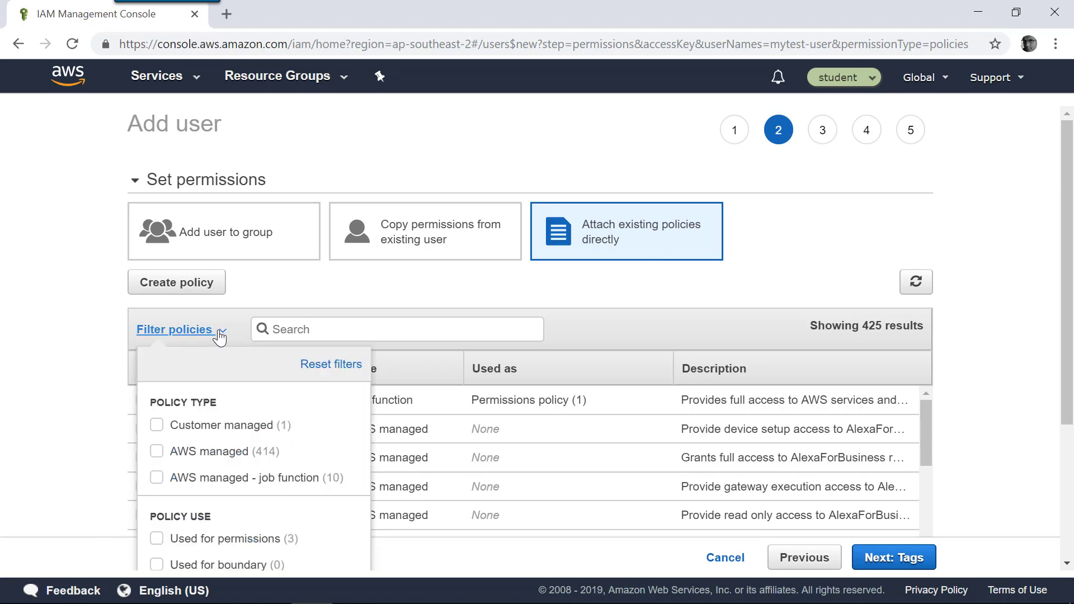
pyautogui.click(156, 430)
pyautogui.click(523, 496)
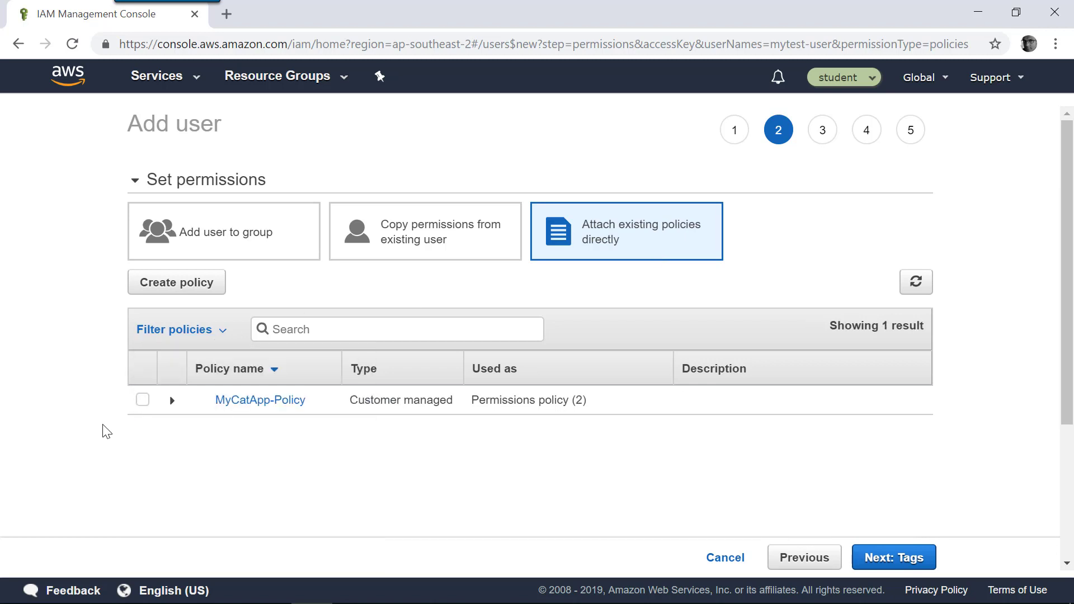
pyautogui.click(142, 402)
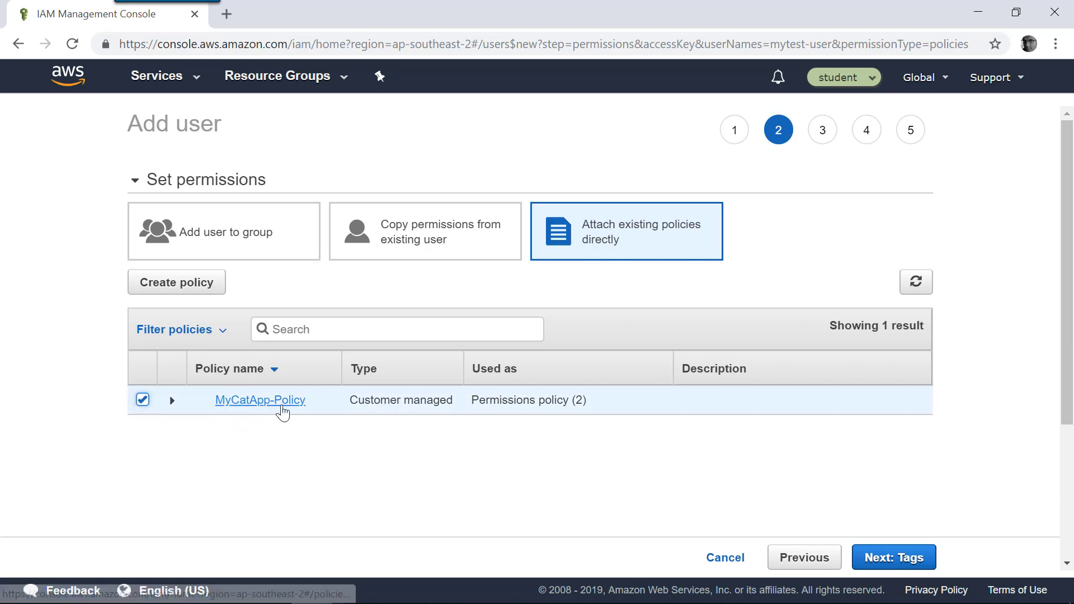
# Open MyCatApp-Policy's details separately and return to the user's permissions page.
pyautogui.scroll(-2, 645, 443)
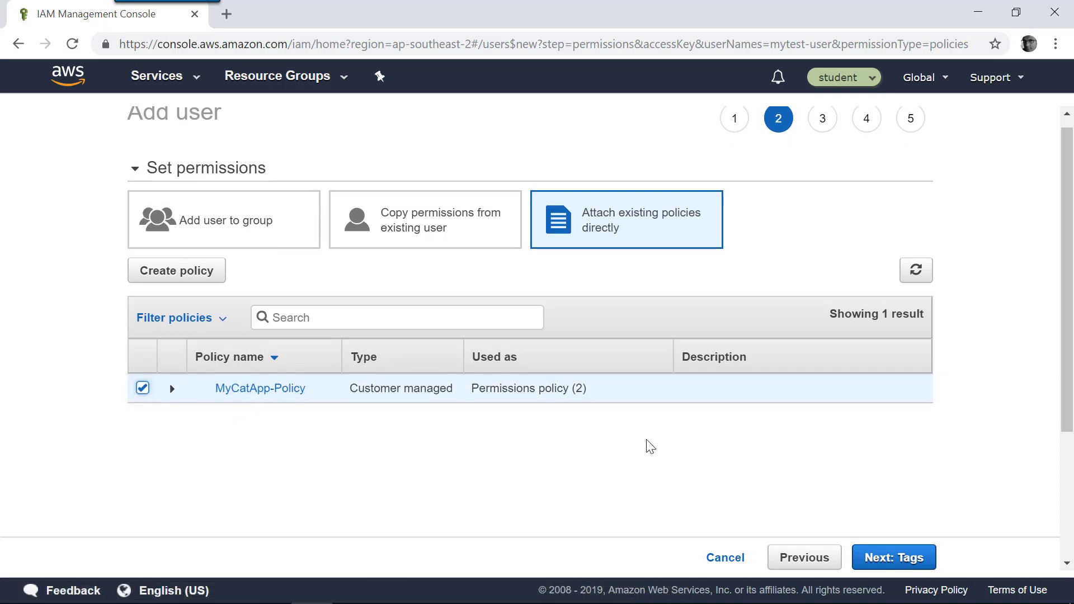
pyautogui.click(268, 316)
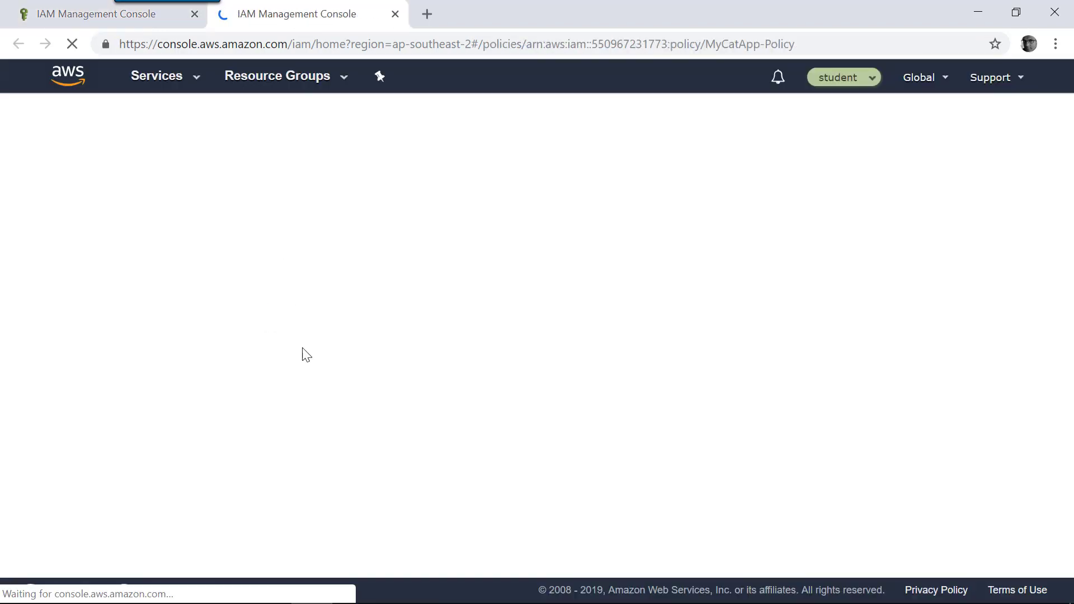
pyautogui.click(98, 19)
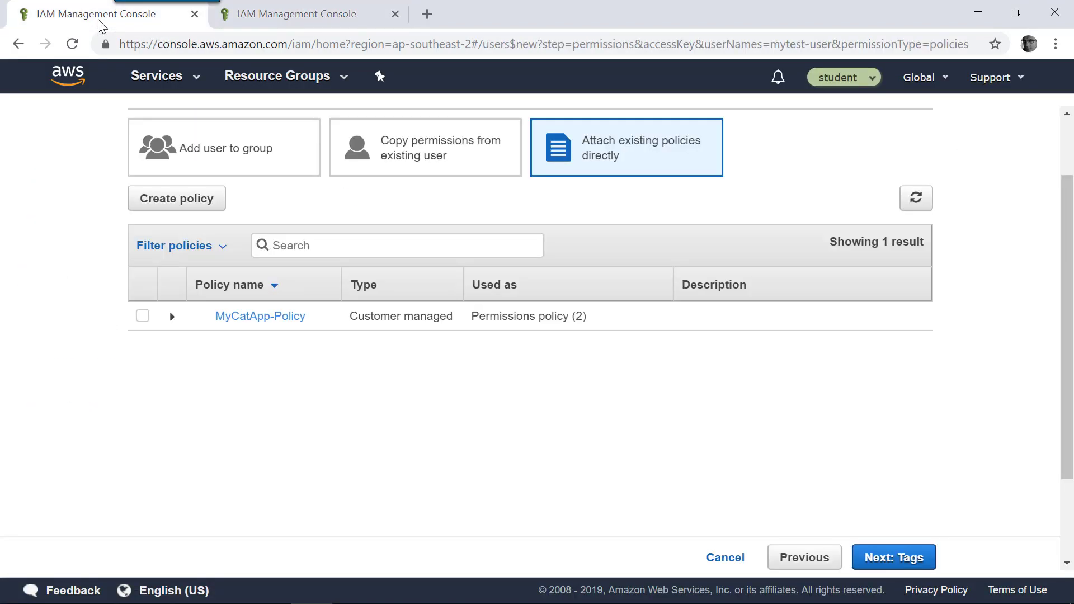
# Select MyCatApp-Policy again for mytest-user, skip the tags, review the choices, and create the user.
pyautogui.click(143, 317)
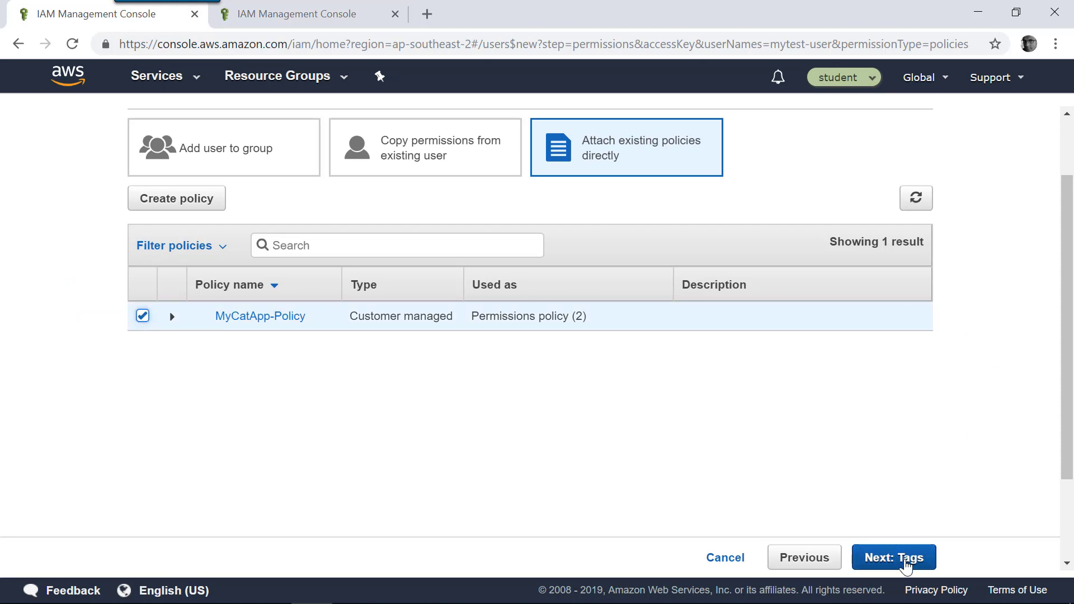
pyautogui.click(909, 559)
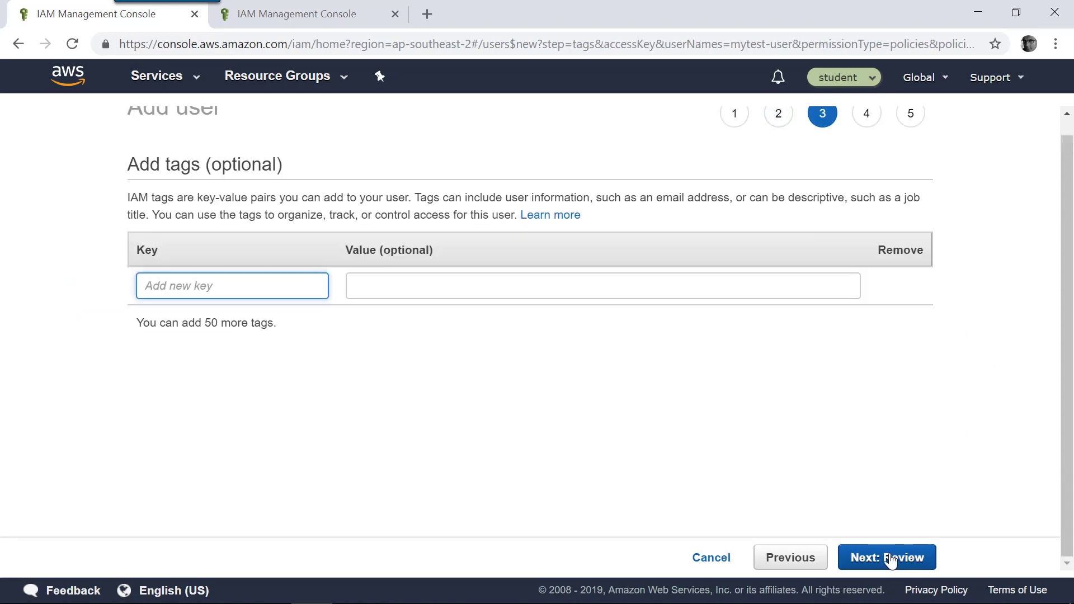
pyautogui.click(891, 557)
pyautogui.scroll(1, 863, 424)
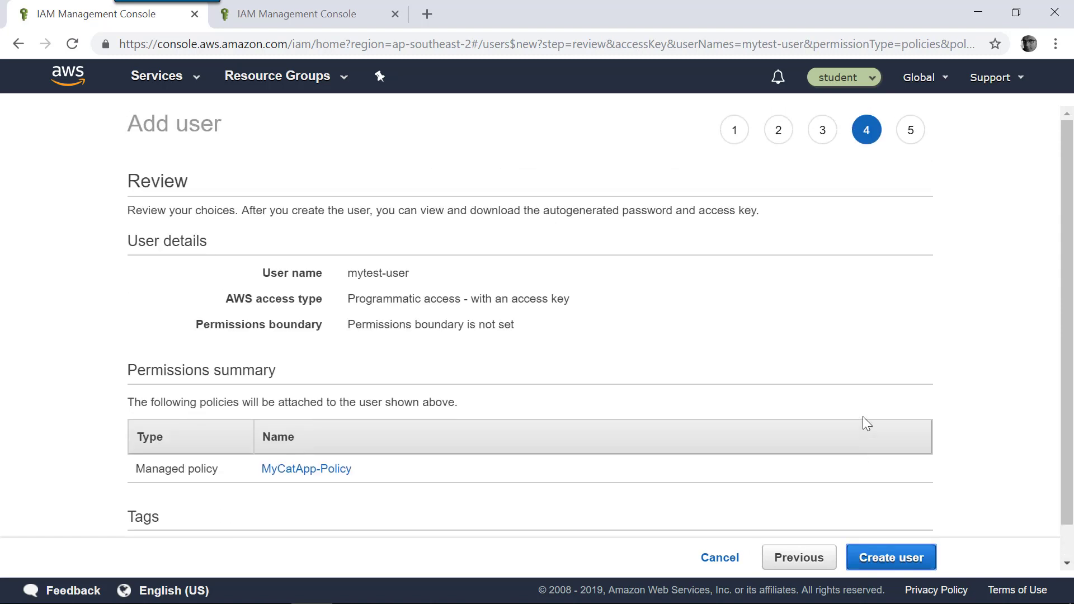
pyautogui.scroll(-1, 851, 325)
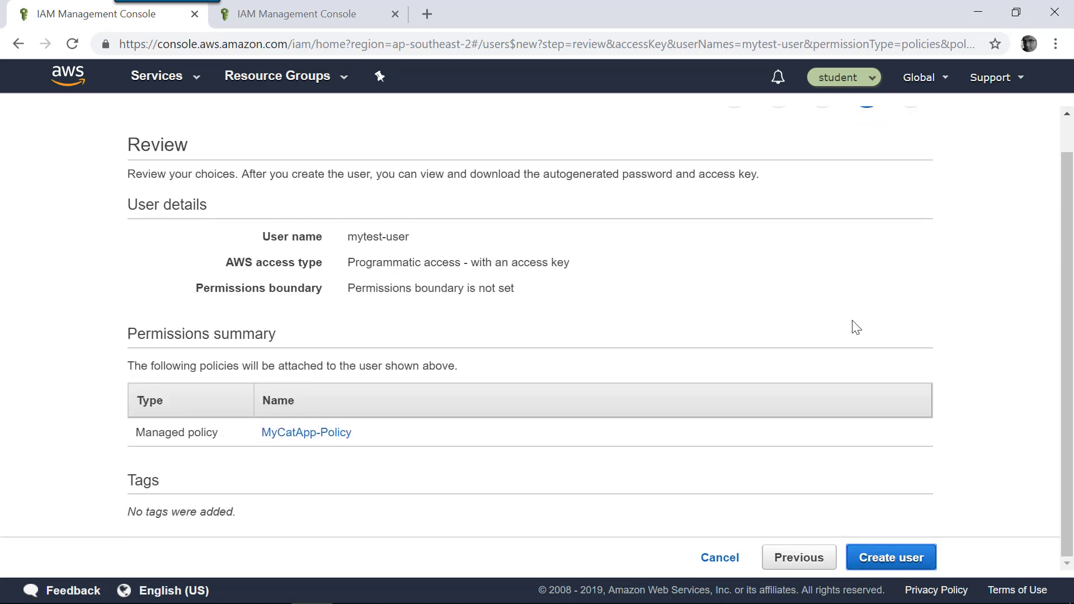
pyautogui.click(869, 562)
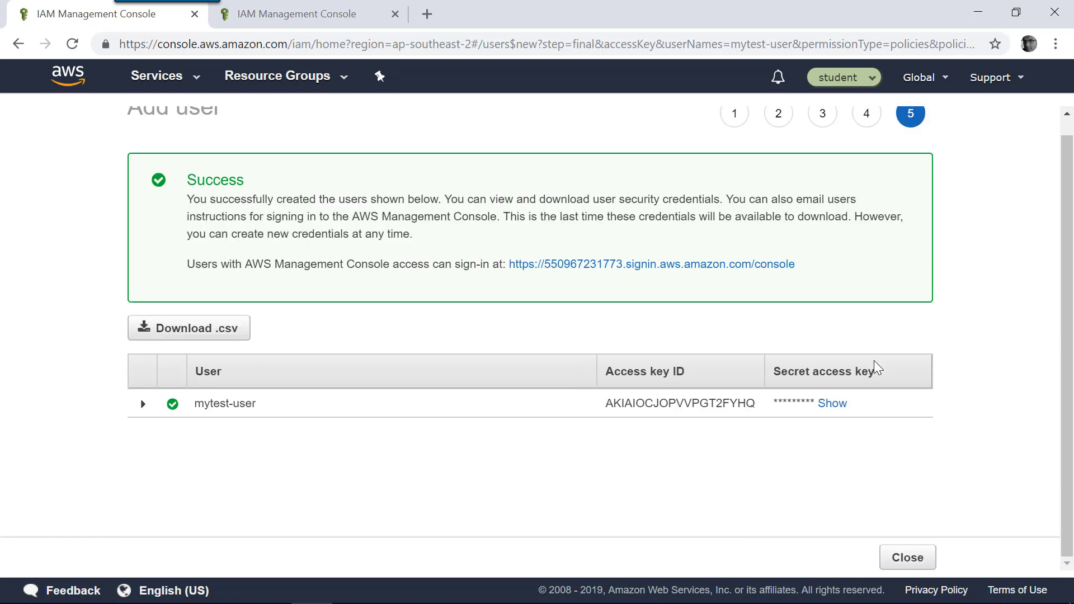
# Reveal mytest-user's secret access key and copy the user's access key ID.
pyautogui.click(844, 407)
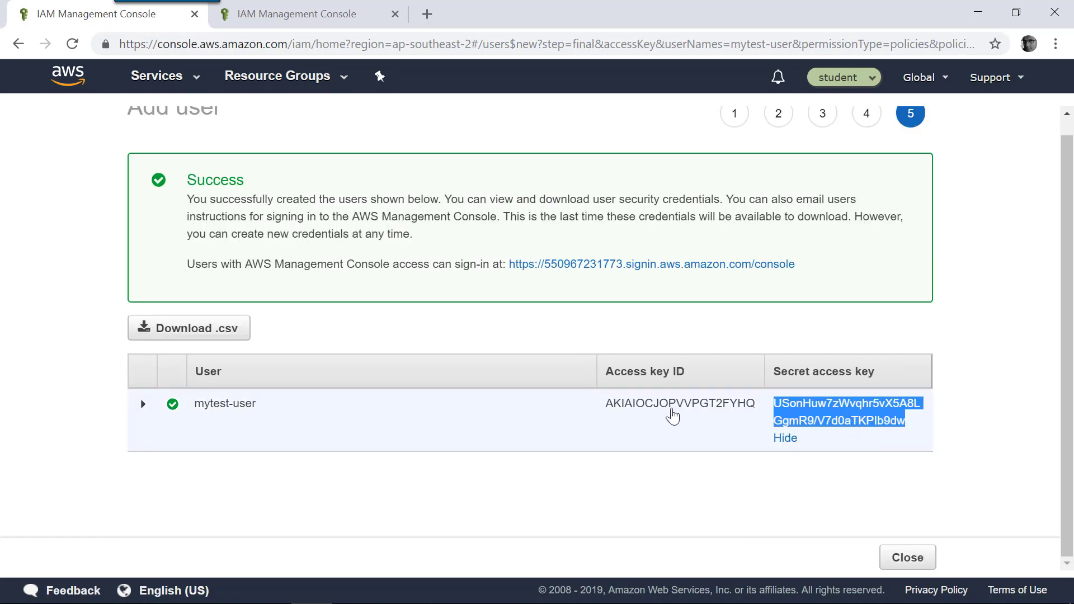
pyautogui.click(672, 416)
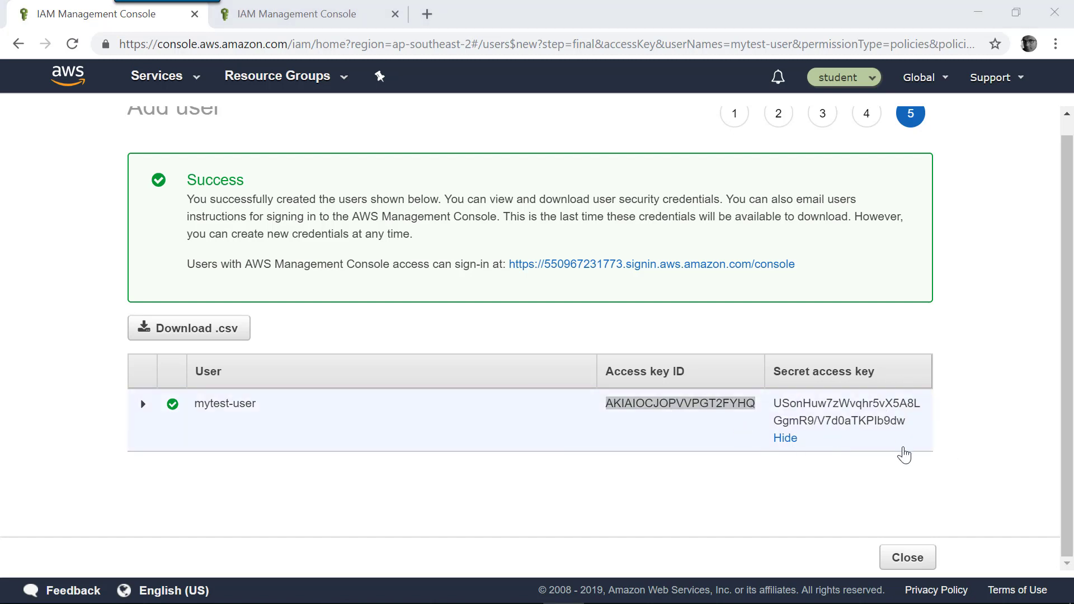
pyautogui.doubleClick(735, 411)
pyautogui.rightClick(735, 411)
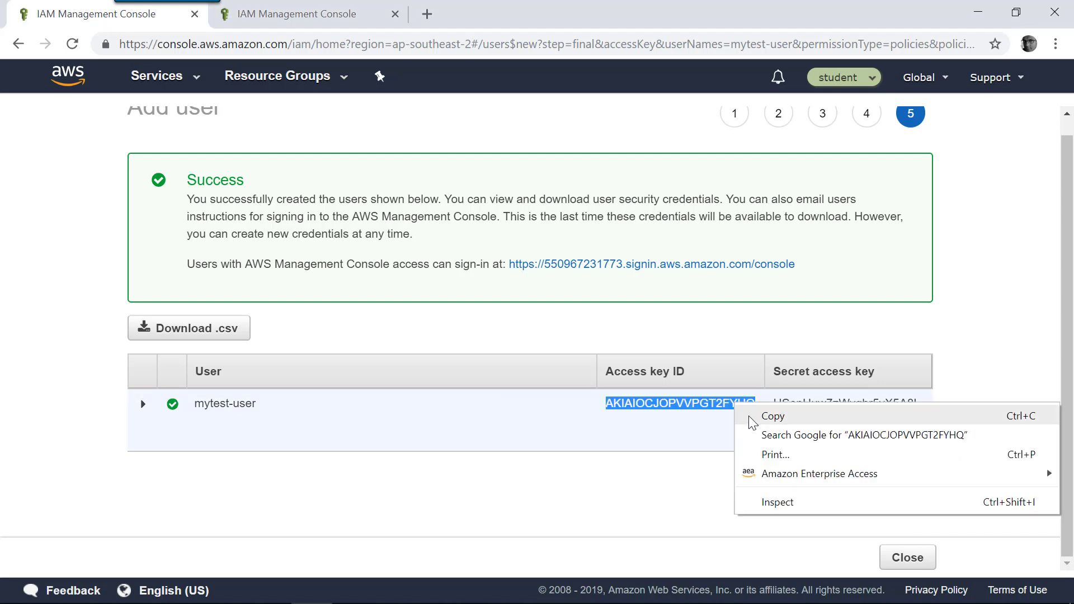
pyautogui.click(722, 415)
# Switch to the DevMachine and paste the copied access key ID into the new AWS service connection's Access Key ID field.
pyautogui.click(485, 601)
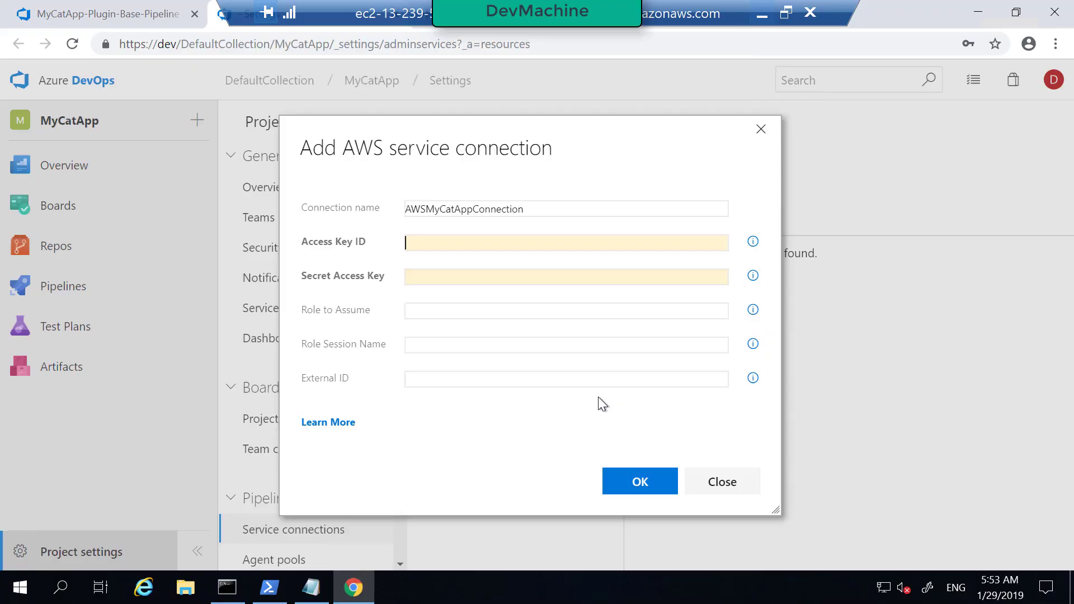
pyautogui.click(484, 247)
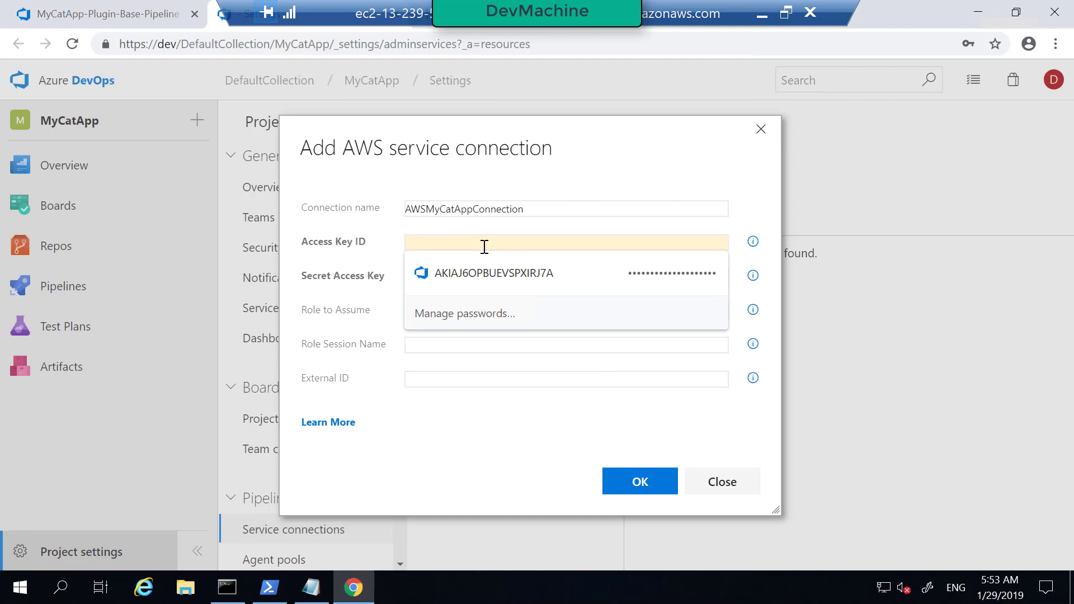
pyautogui.hotkey('ctrl', 'v')
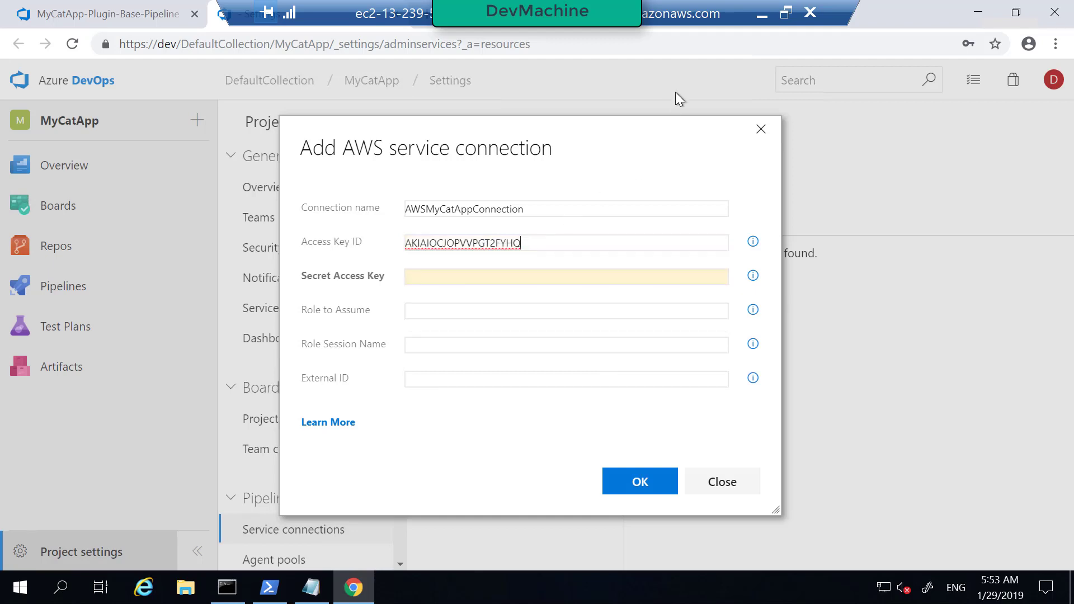
# Copy mytest-user's secret access key from the IAM console and paste it into the service connection's Secret Access Key field.
pyautogui.click(761, 15)
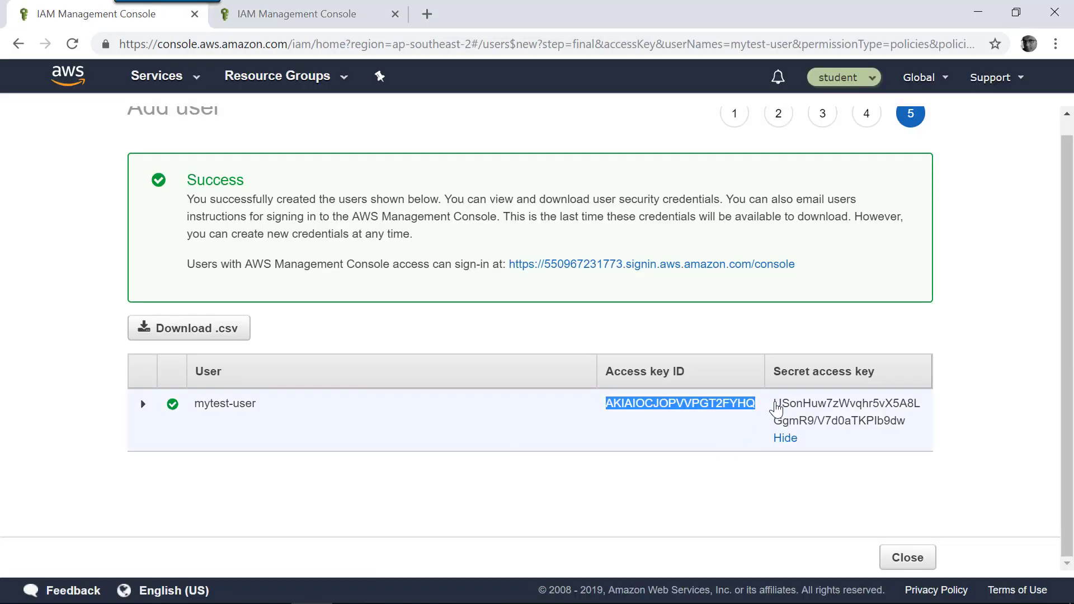
pyautogui.moveTo(776, 404); pyautogui.dragTo(904, 424)
pyautogui.rightClick(899, 424)
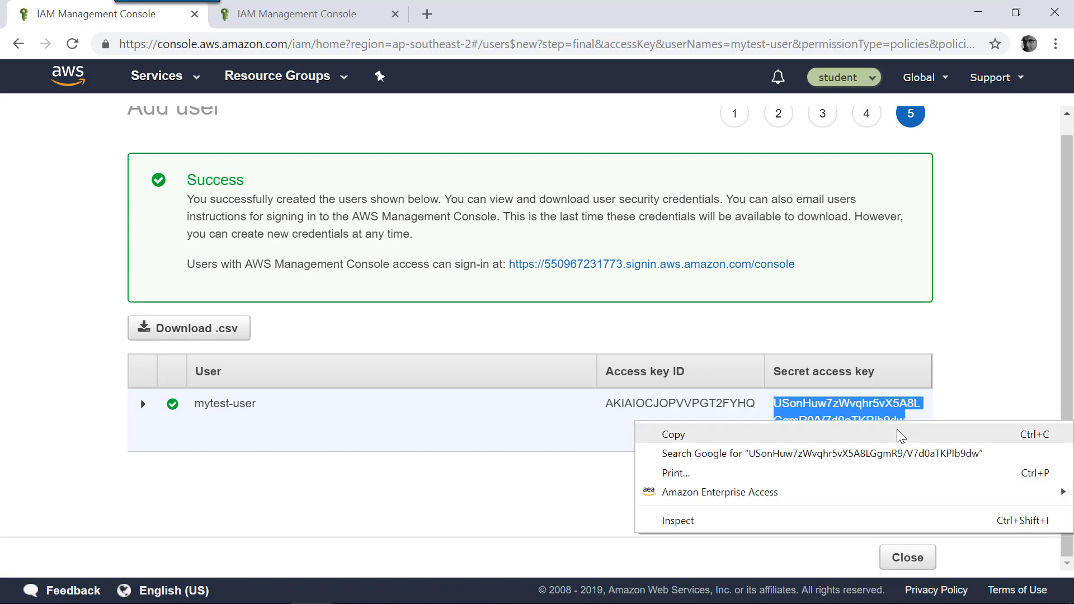
pyautogui.click(899, 435)
pyautogui.click(492, 590)
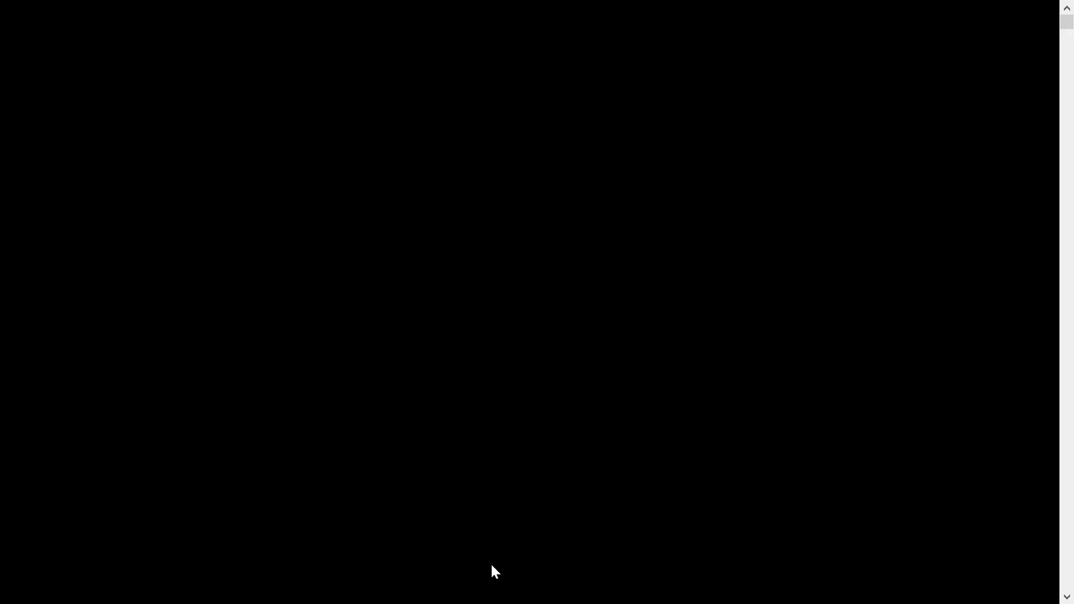
pyautogui.click(528, 276)
pyautogui.hotkey('ctrl', 'v')
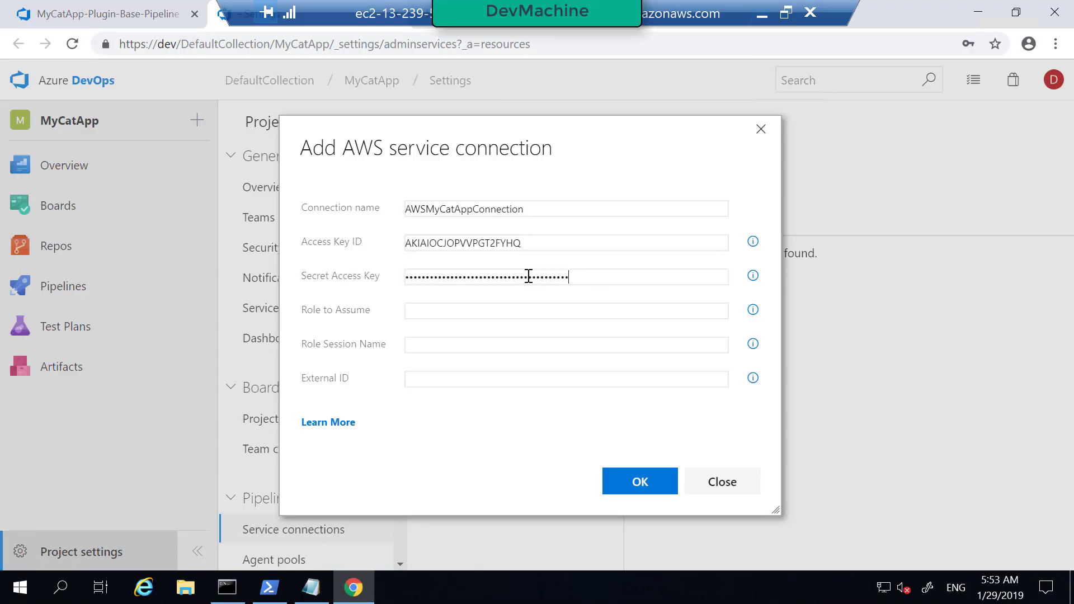
# Create the AWSMyCatAppConnection service connection and dismiss the browser's offer to save the password.
pyautogui.click(659, 490)
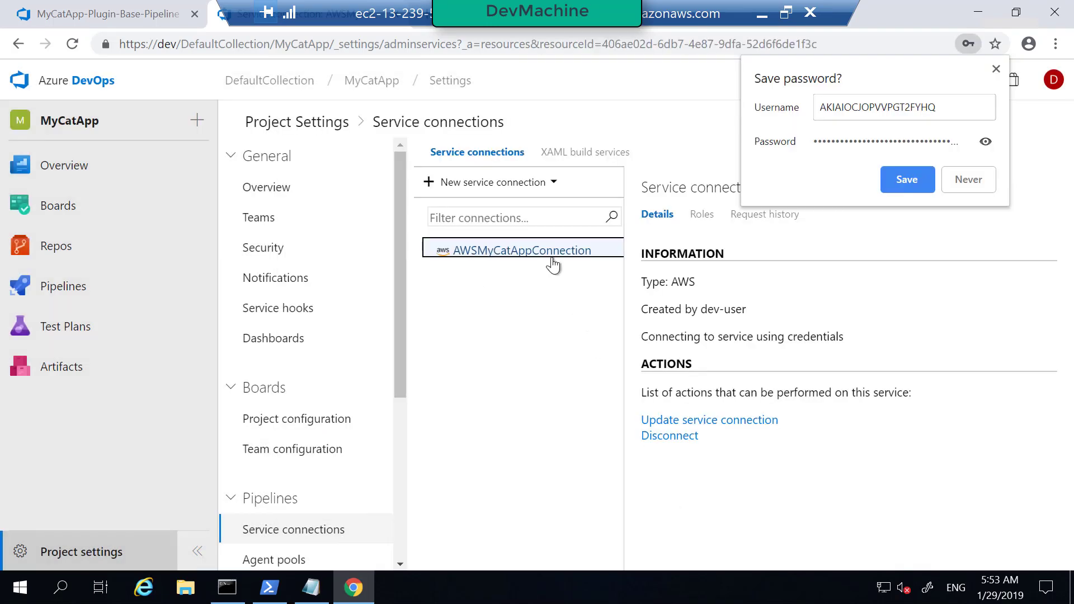
pyautogui.click(996, 69)
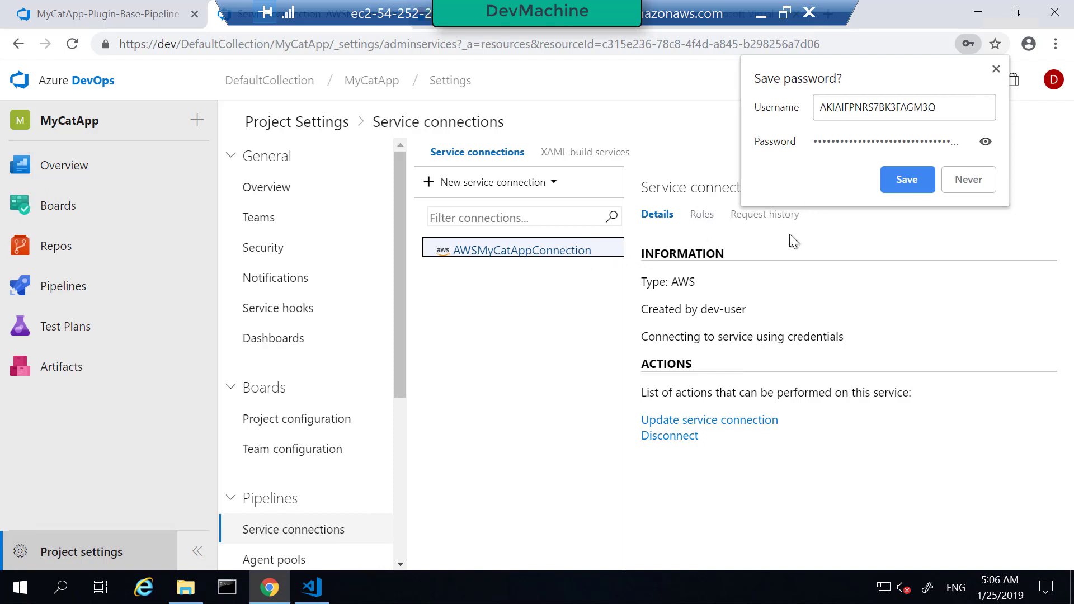
pyautogui.click(996, 69)
# Edit MyCatApp-Plugin-Base-Pipeline and set the AWS credentials of its Create/Update Stack: CatHome task to AWSMyCatAppConnection.
pyautogui.moveTo(73, 296)
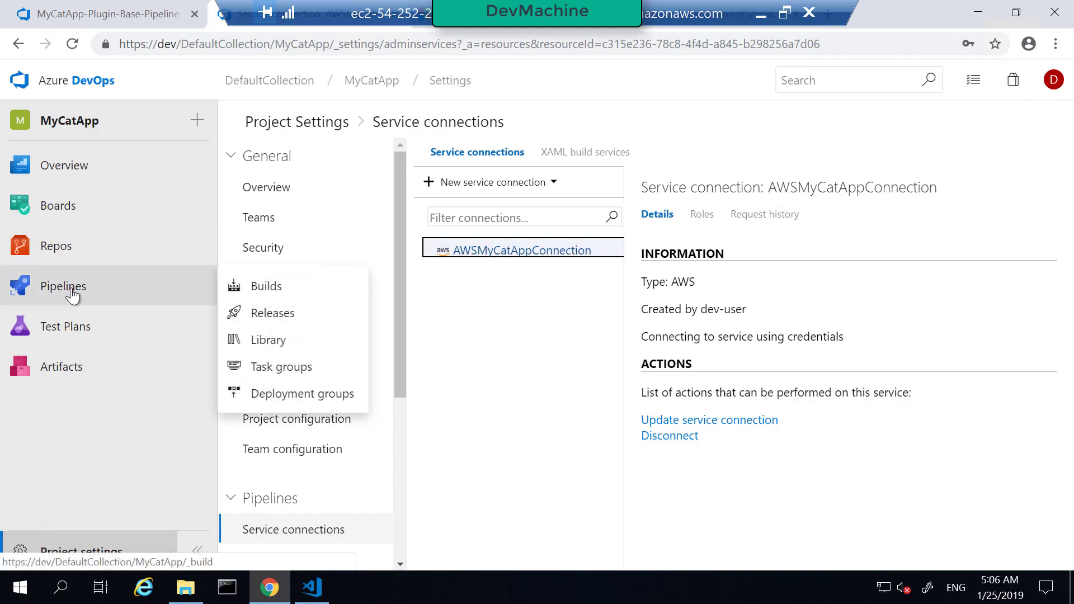
pyautogui.click(73, 294)
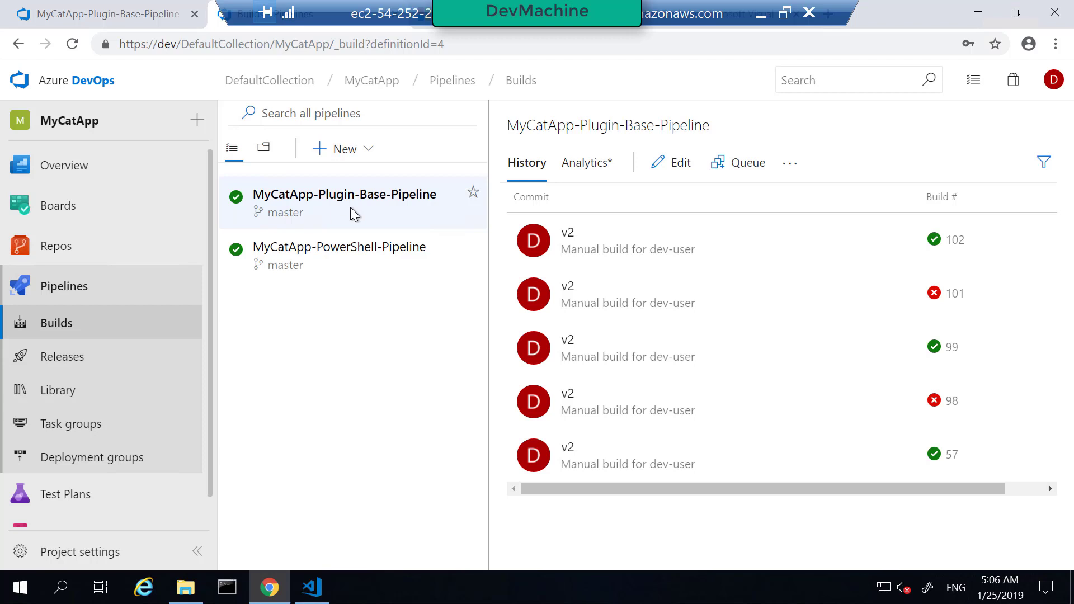
pyautogui.click(684, 164)
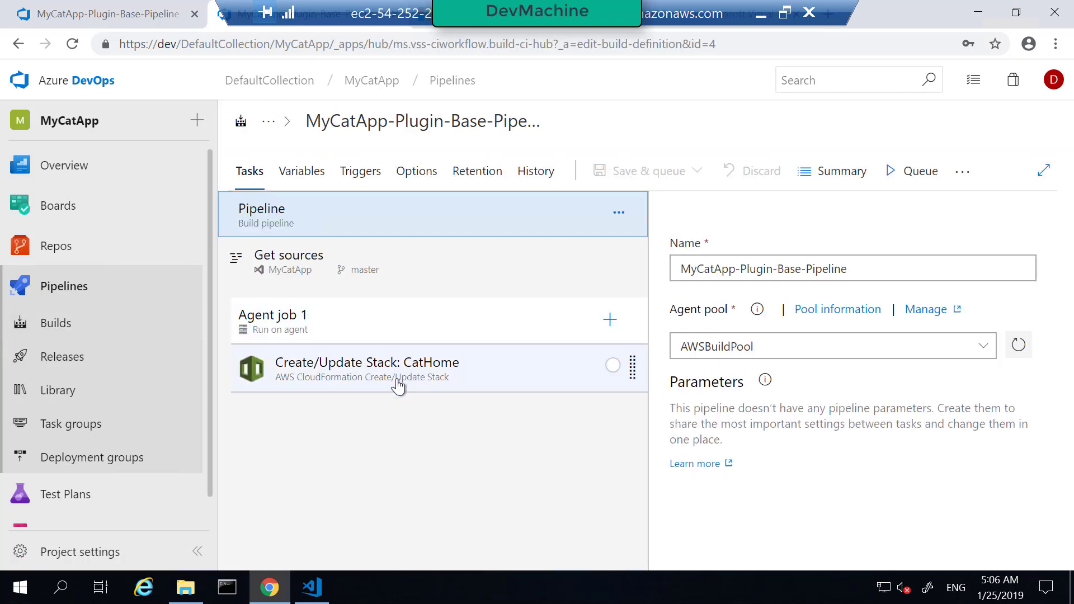
pyautogui.click(398, 385)
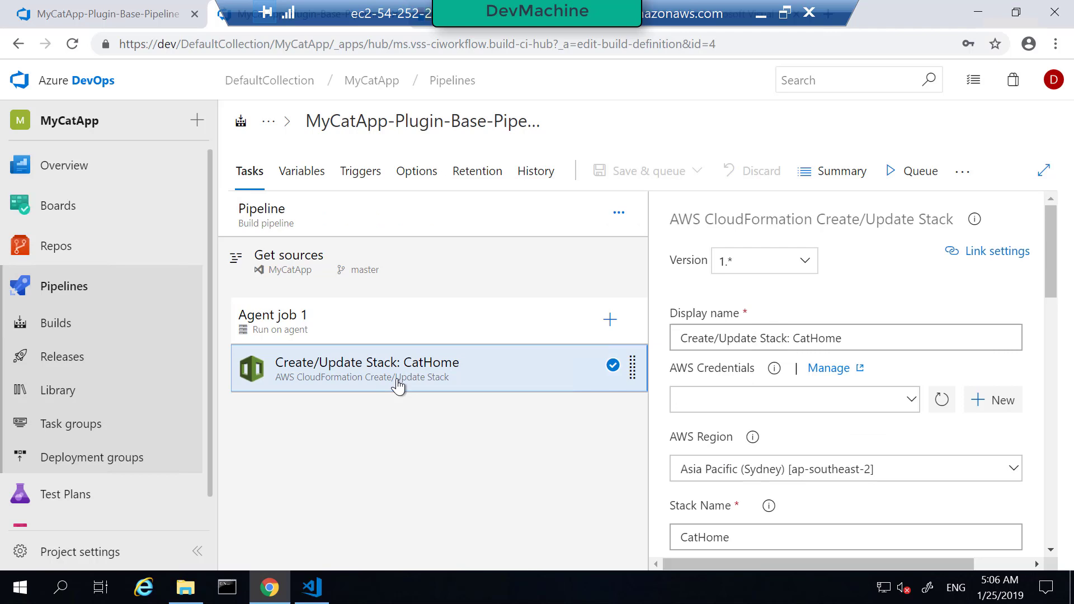
pyautogui.click(911, 402)
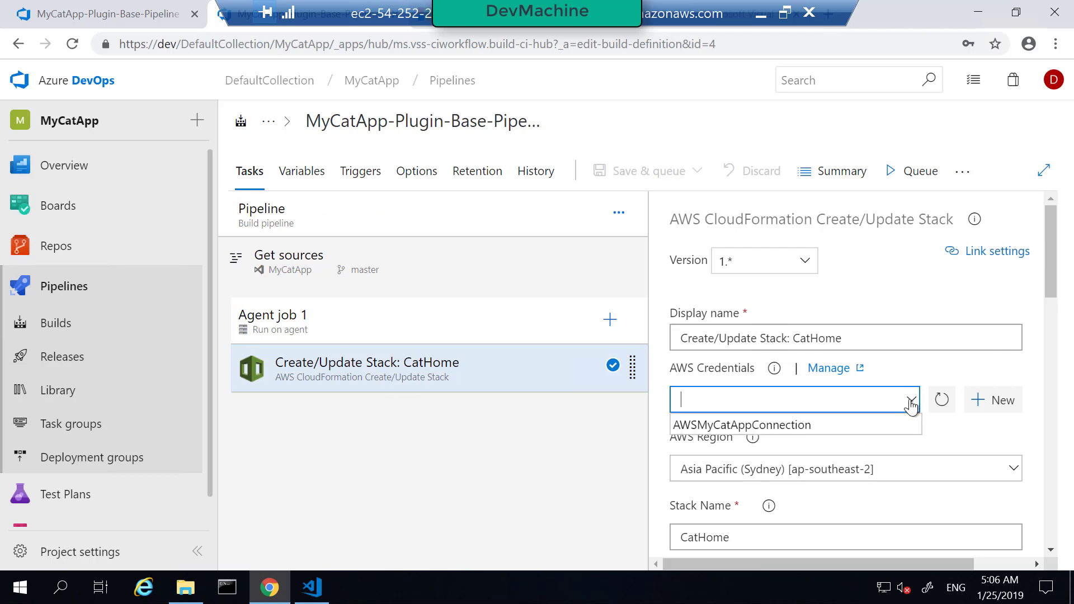
pyautogui.click(799, 426)
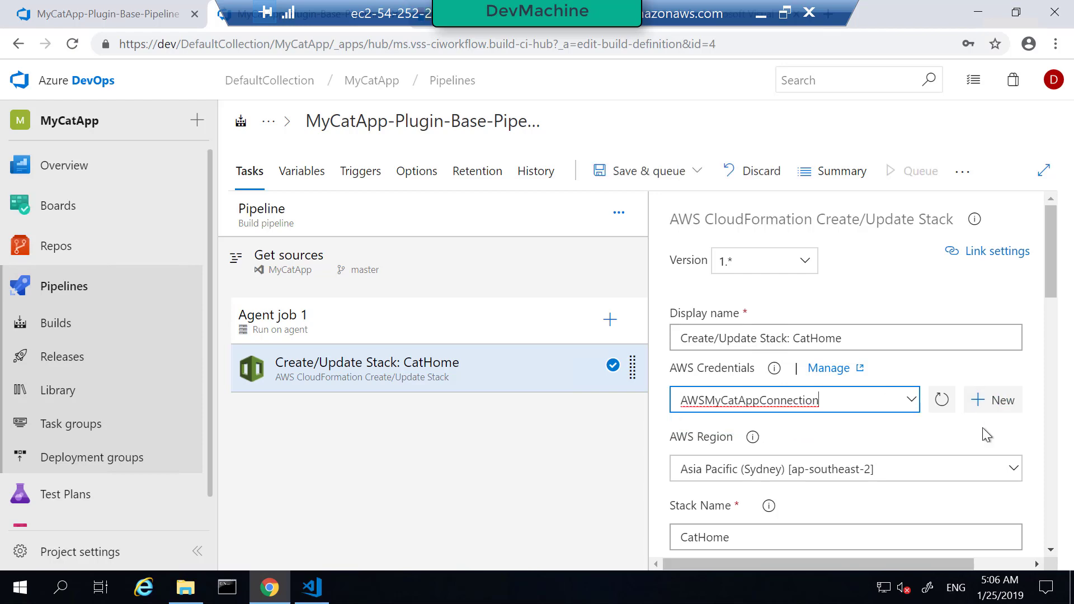
pyautogui.scroll(-10, 983, 429)
pyautogui.scroll(-1, 984, 441)
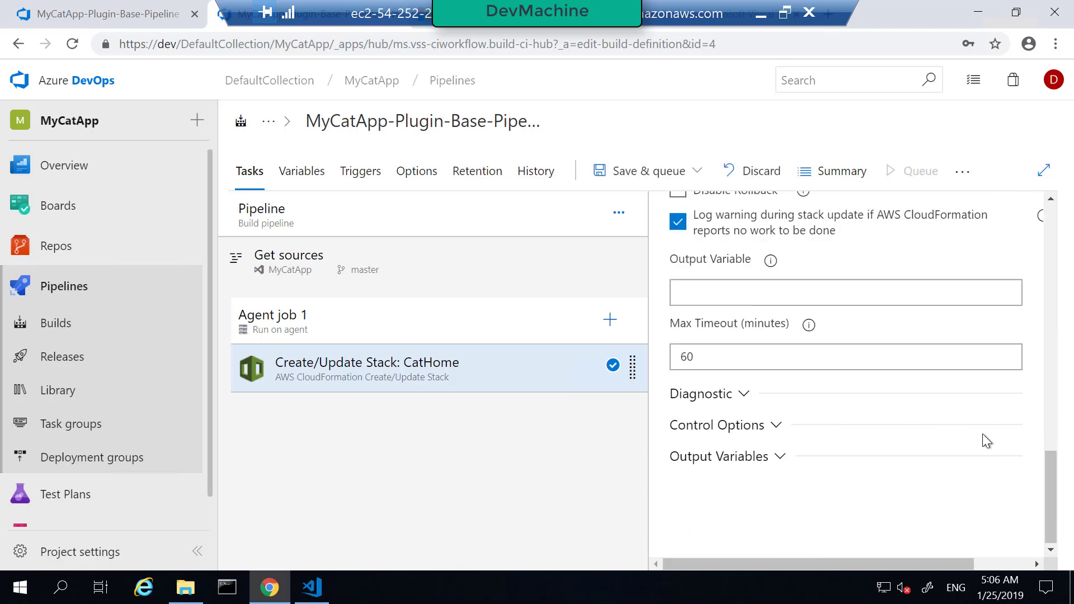
# Save the edited pipeline without queueing a build, and review the CatHome task's settings.
pyautogui.click(684, 176)
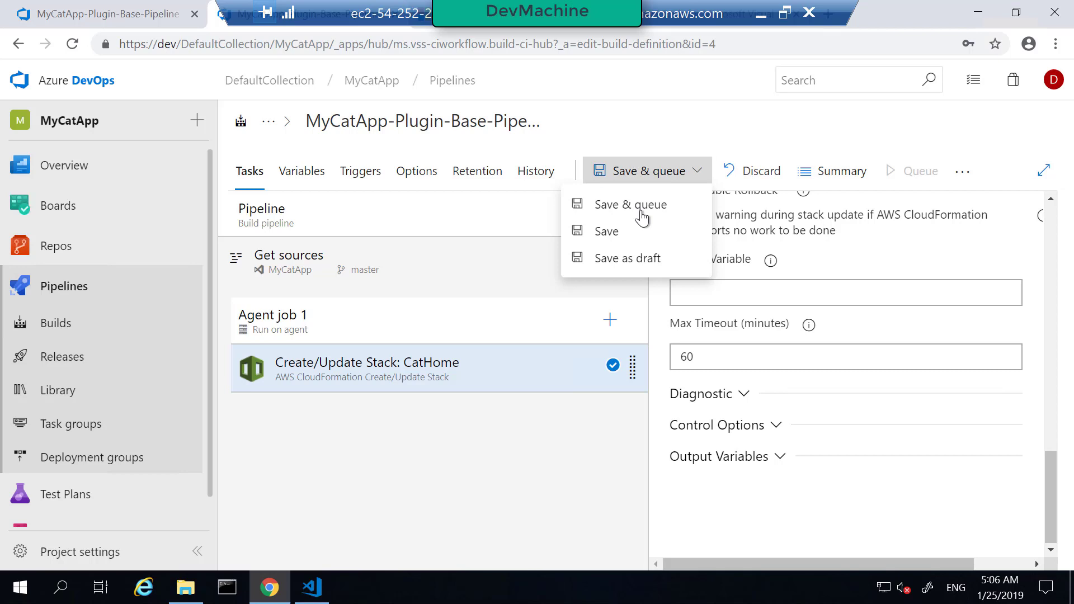
pyautogui.click(625, 237)
pyautogui.click(615, 385)
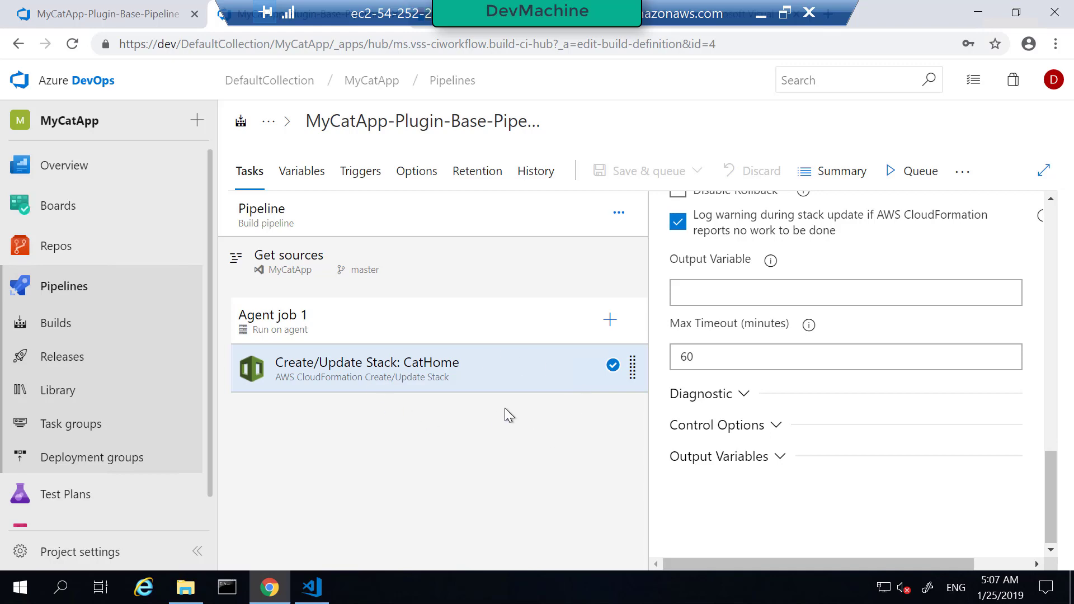
pyautogui.scroll(15, 785, 458)
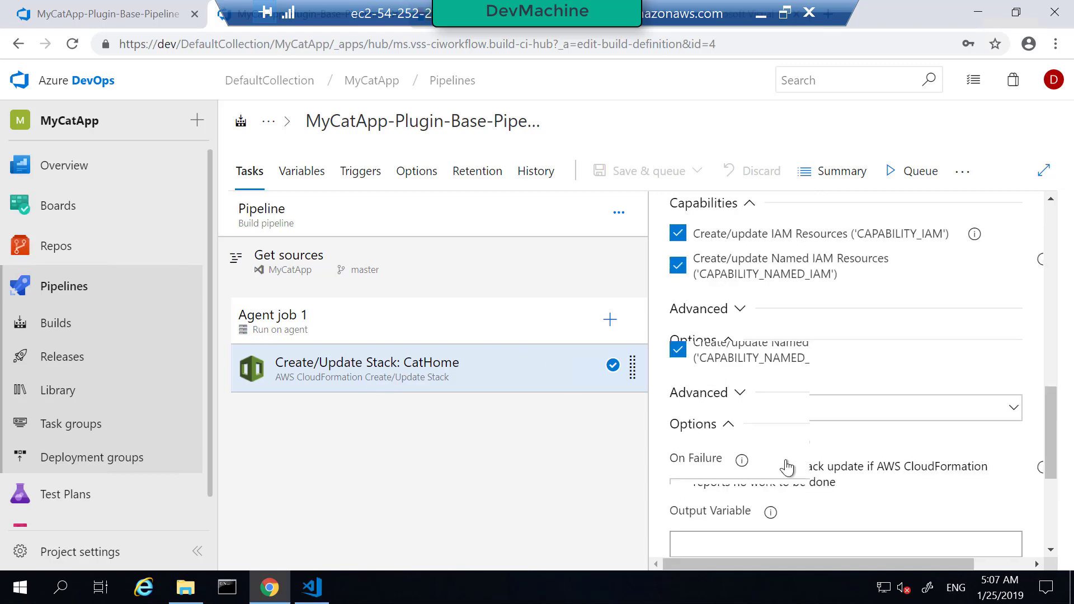
pyautogui.scroll(5, 784, 356)
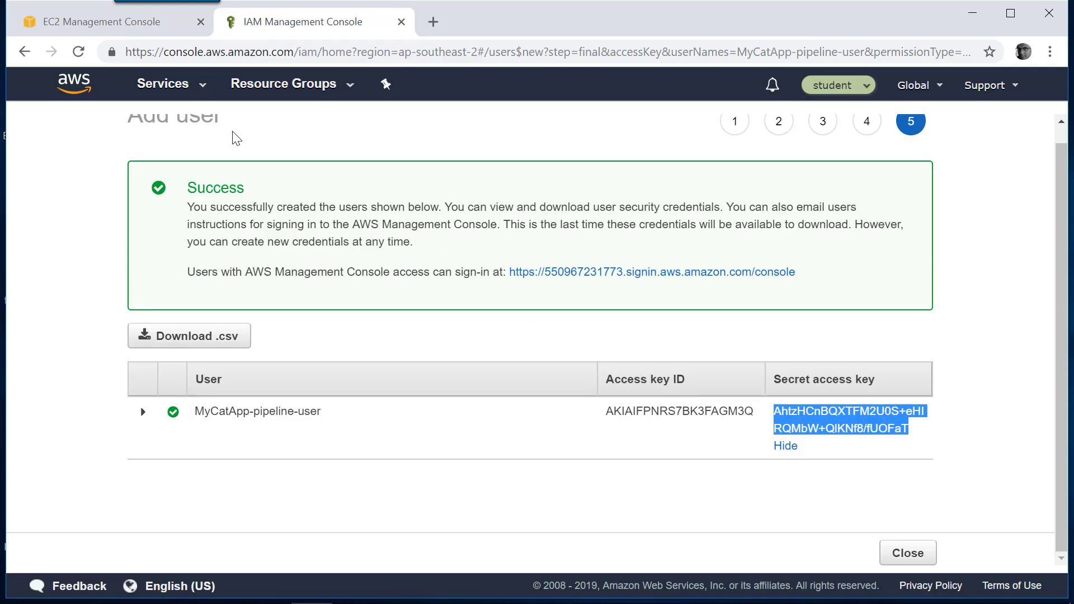
# Switch to the AWS console, search the services for "cloudfor", open CloudFormation, and check the CatHome stack's status.
pyautogui.click(203, 84)
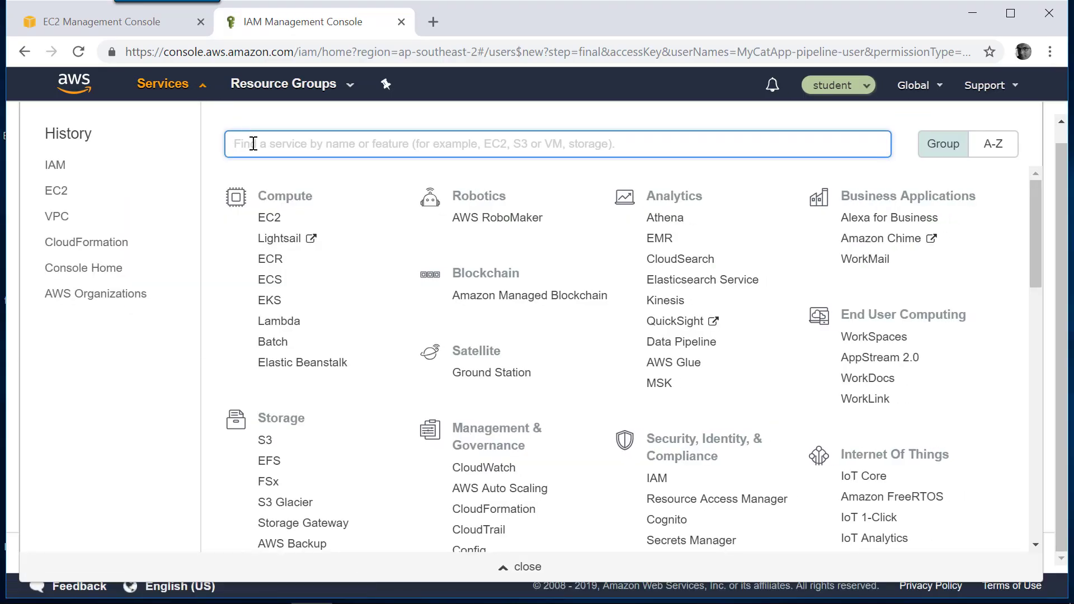
pyautogui.write('cloudfor')
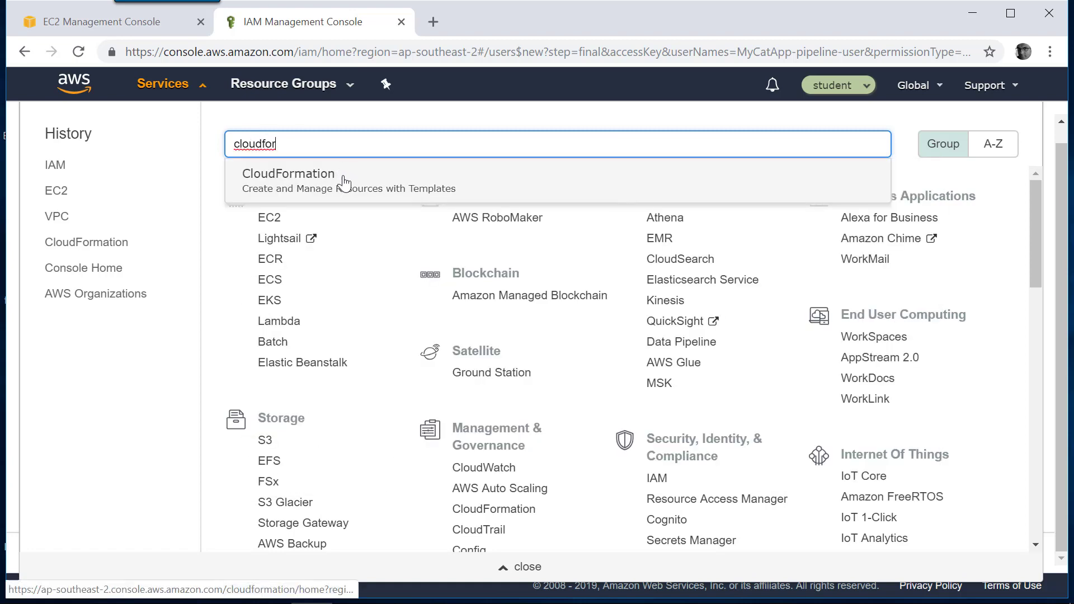
pyautogui.click(337, 176)
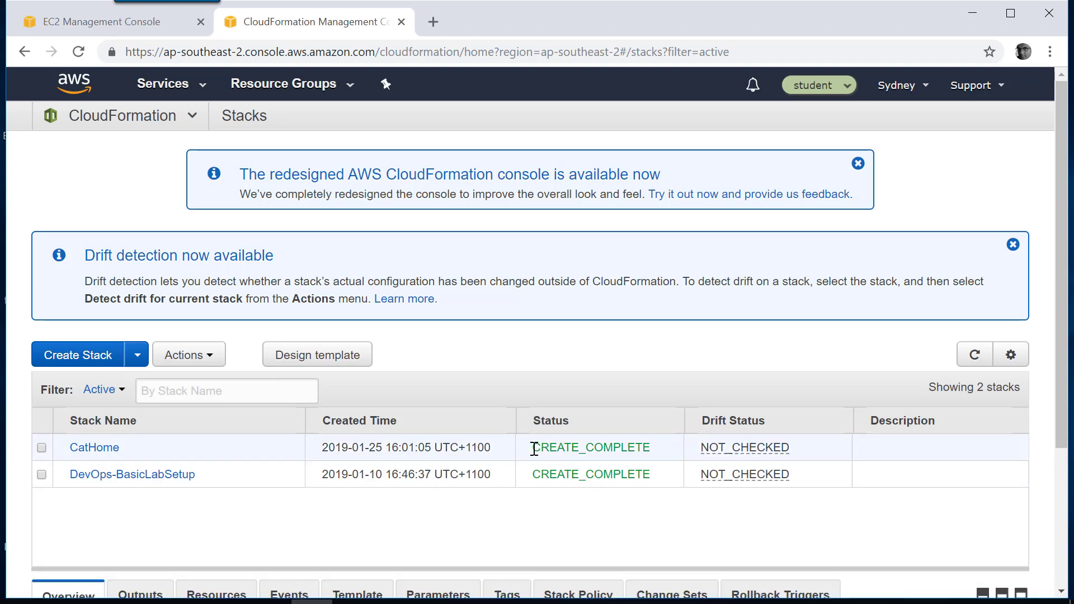
pyautogui.moveTo(532, 448); pyautogui.dragTo(658, 446)
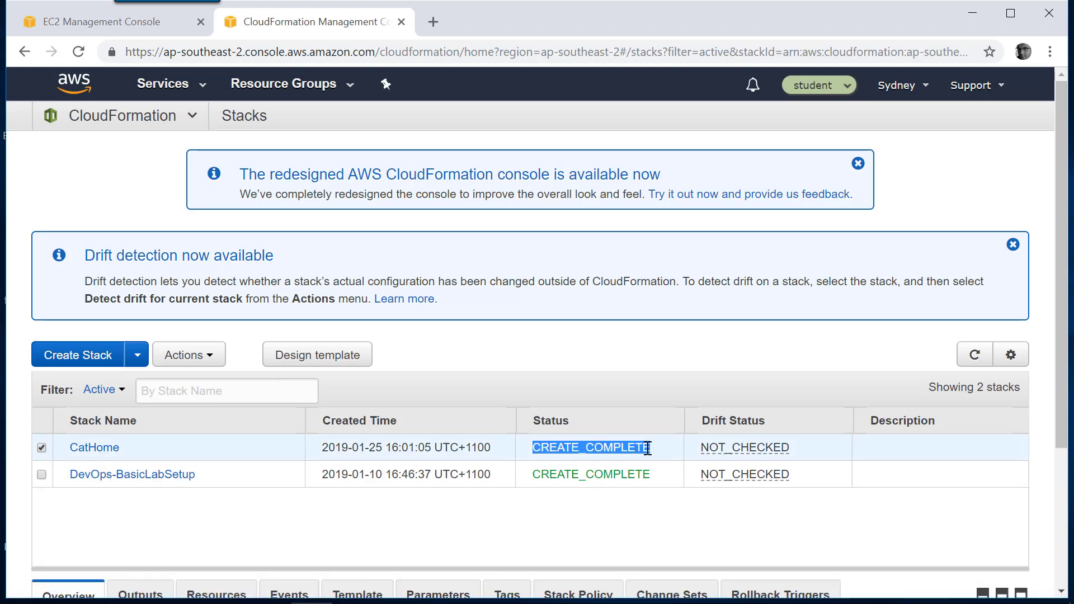
pyautogui.click(647, 448)
pyautogui.moveTo(537, 448); pyautogui.dragTo(651, 448)
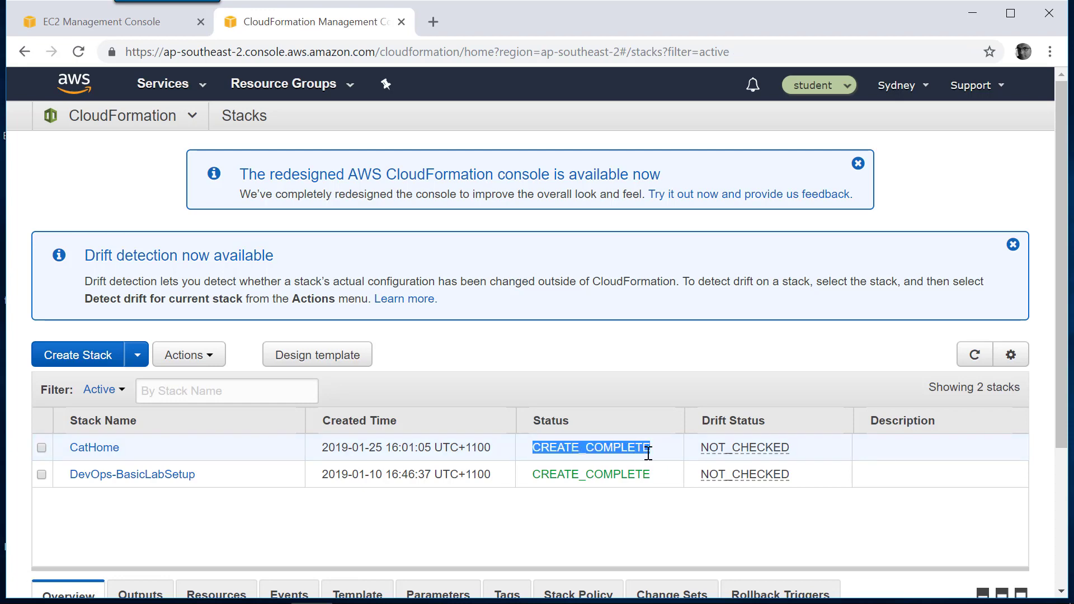
# Return to the DevMachine, queue a build of MyCatApp-Plugin-Base-Pipeline on AWSBuildPool from the master branch, and open the queued build.
pyautogui.click(445, 596)
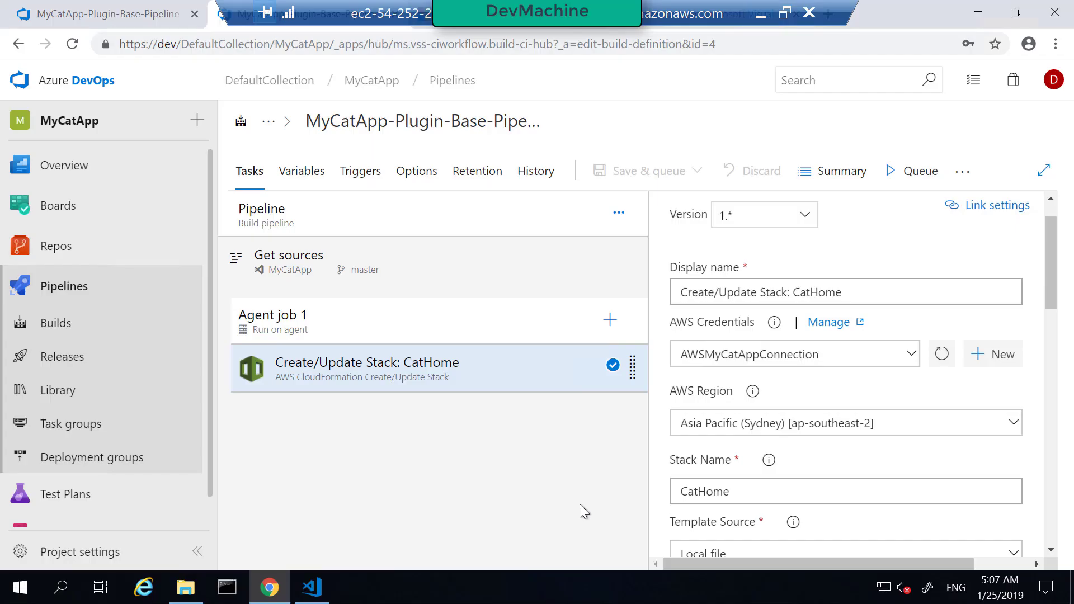
pyautogui.click(908, 171)
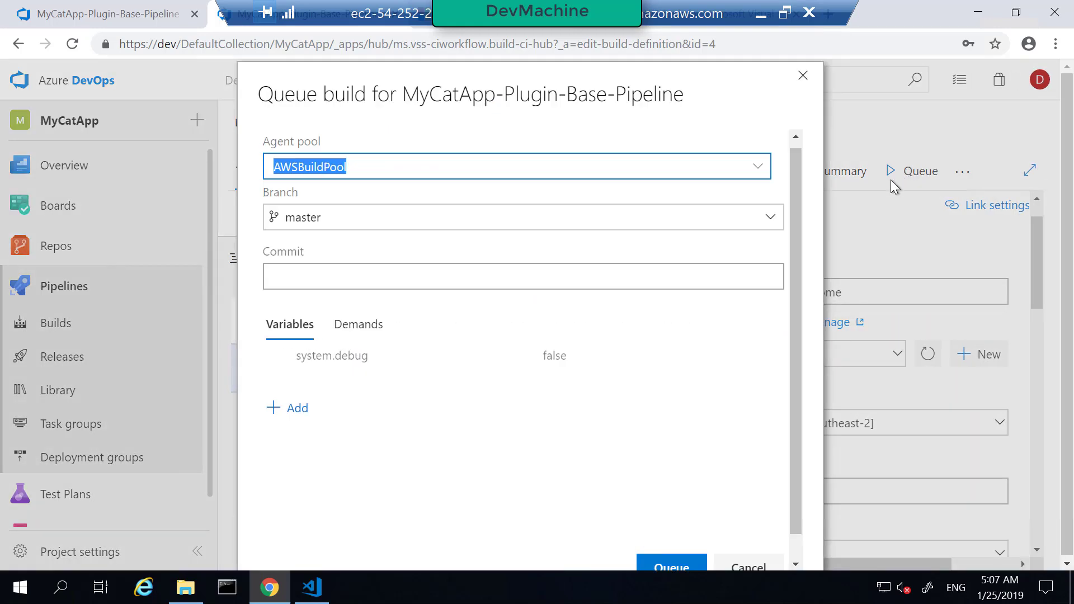
pyautogui.click(672, 567)
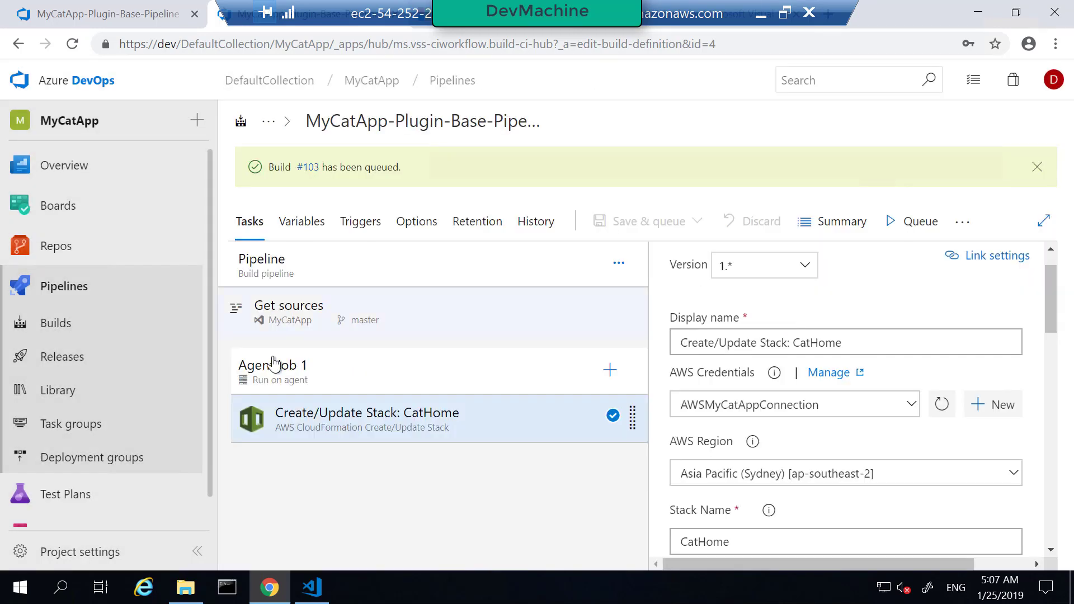
pyautogui.click(309, 169)
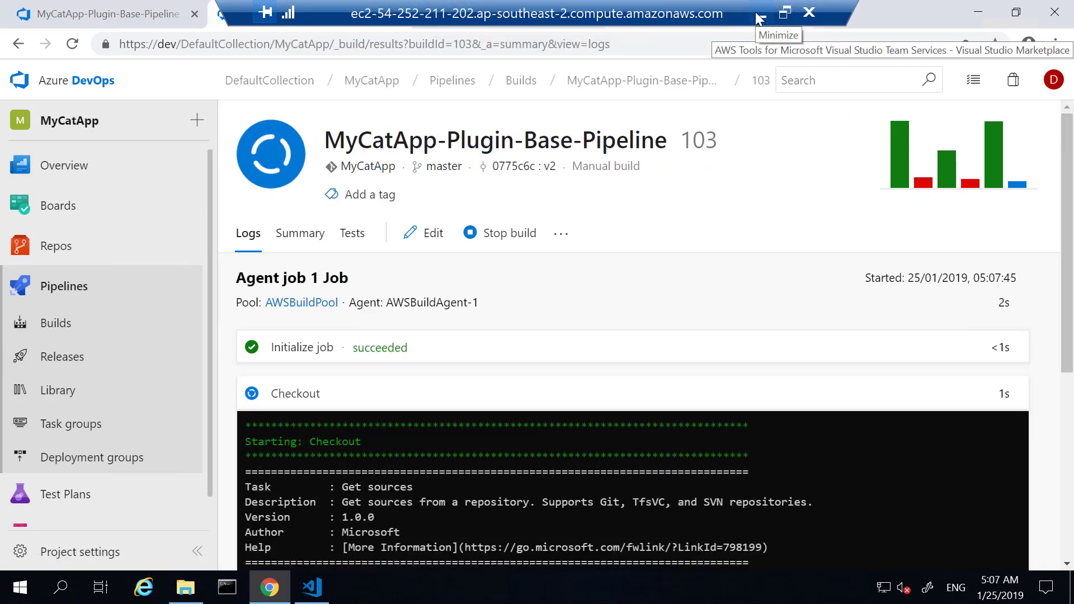
# Refresh the CloudFormation stack list to check CatHome's status during the build, and return to the build's logs.
pyautogui.click(759, 19)
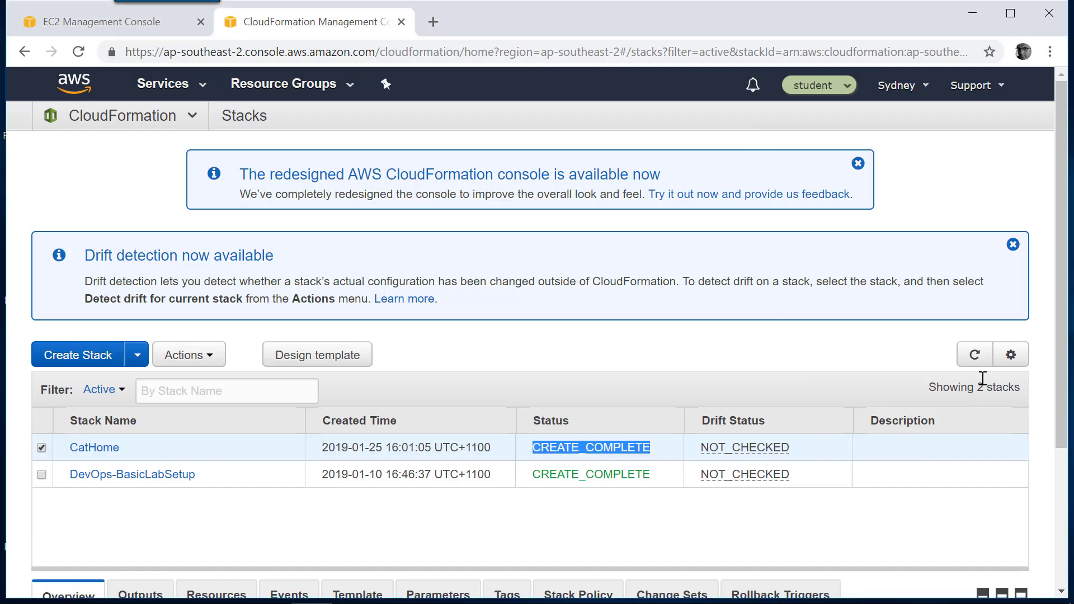
pyautogui.click(981, 354)
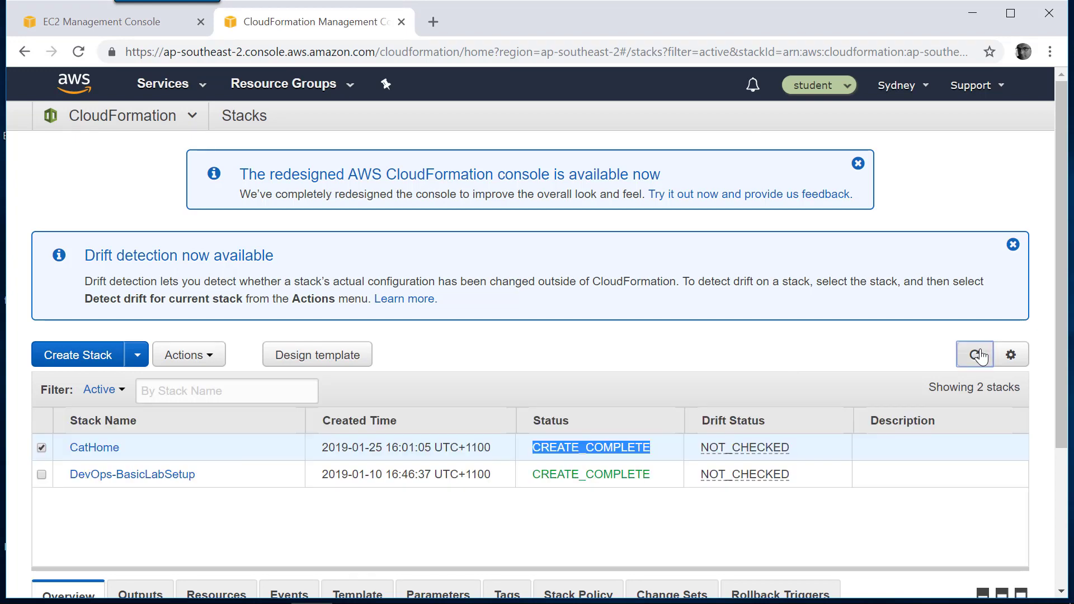
pyautogui.click(981, 354)
pyautogui.click(982, 354)
pyautogui.click(982, 355)
pyautogui.click(982, 356)
pyautogui.moveTo(487, 597)
pyautogui.click(442, 588)
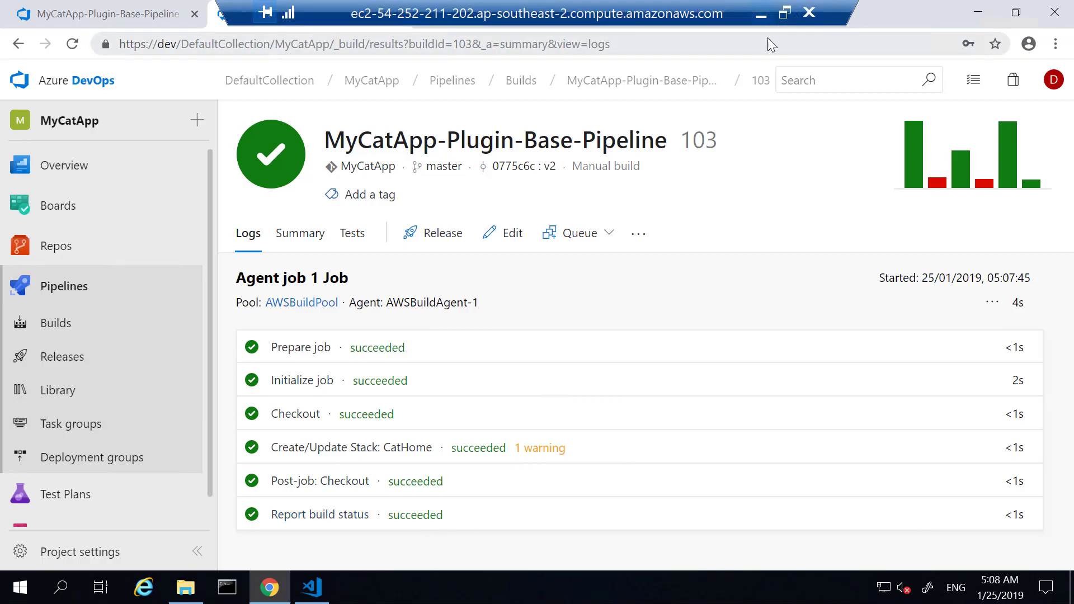
# Switch to the AWS CloudFormation console, delete the CatHome stack, and refresh the stack list.
pyautogui.click(761, 14)
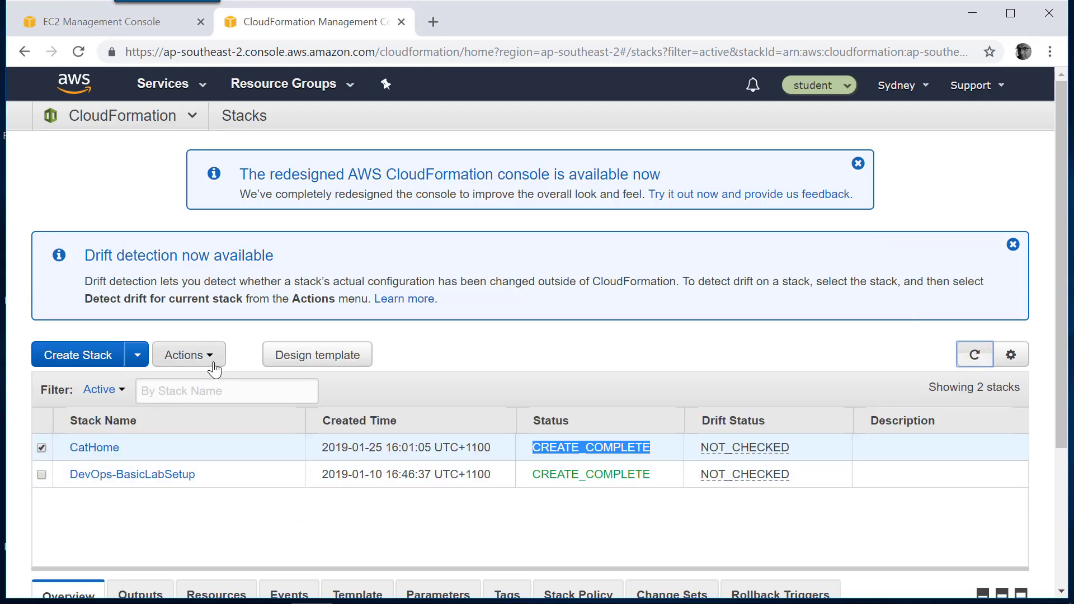
pyautogui.click(214, 368)
pyautogui.click(230, 483)
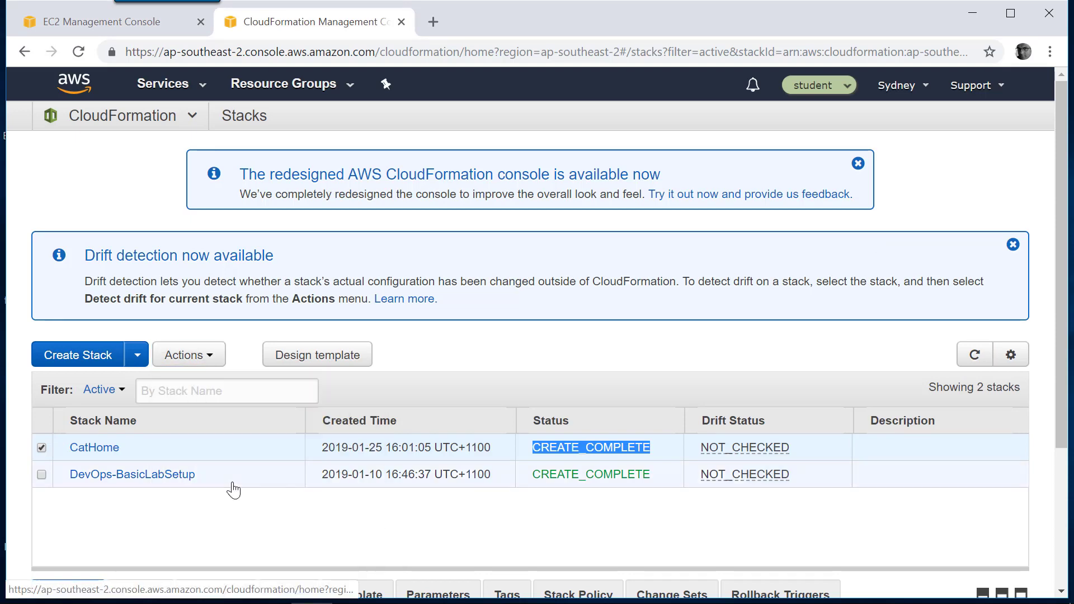
pyautogui.click(730, 315)
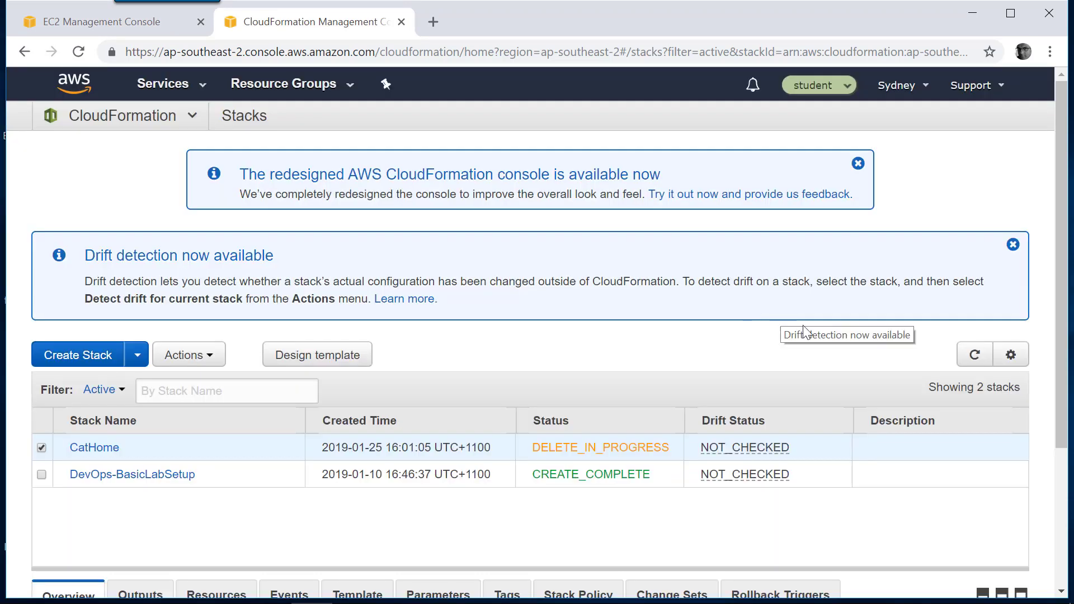
pyautogui.click(976, 358)
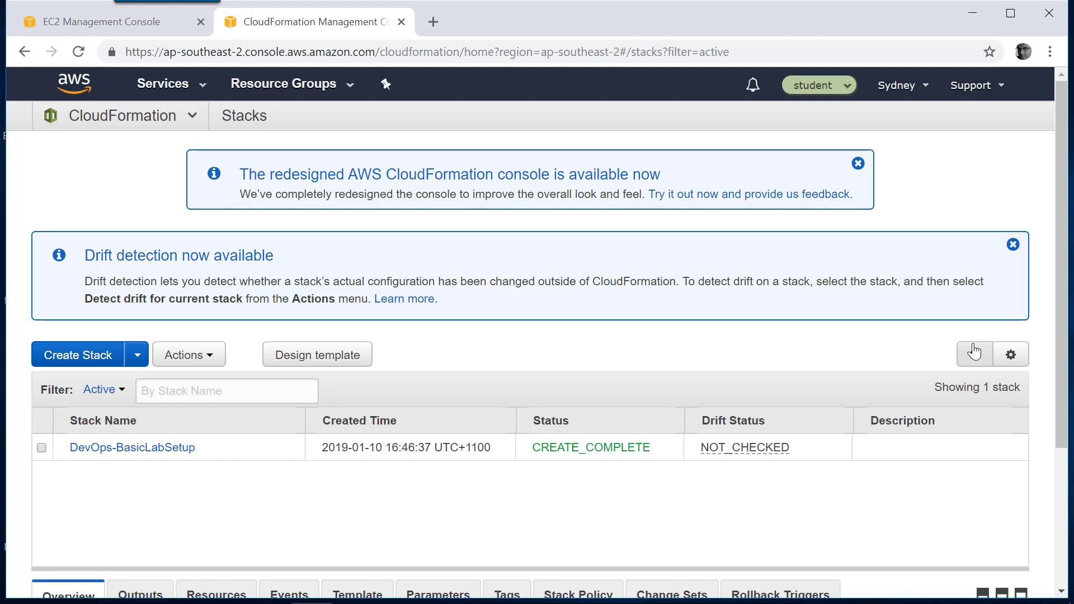
# Filter the CloudFormation stacks to Deleted to check the removed stacks, and return the filter to Active.
pyautogui.click(102, 390)
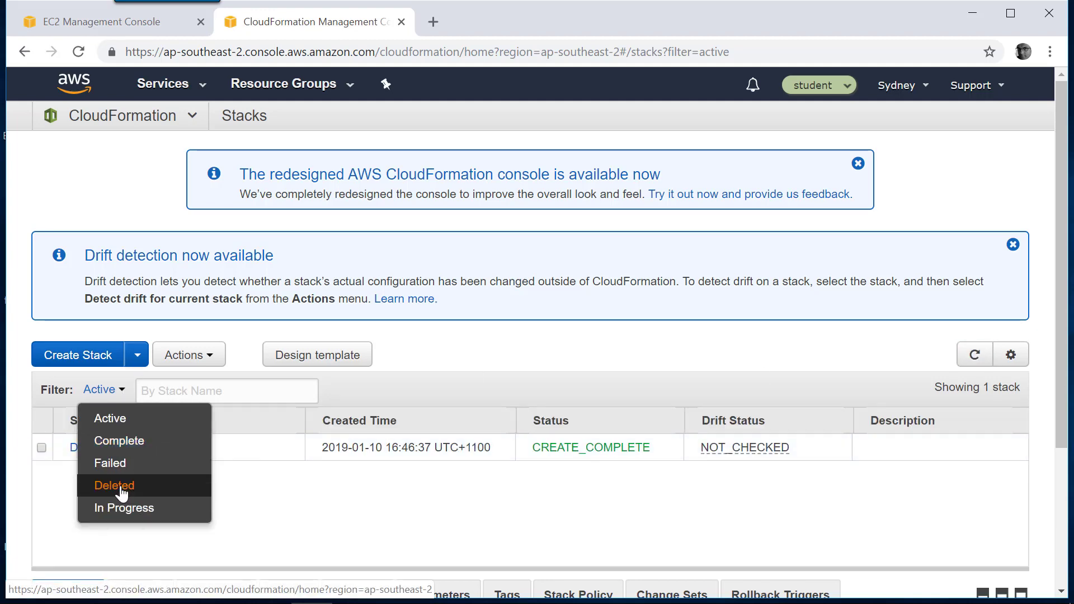
pyautogui.click(112, 486)
pyautogui.click(105, 390)
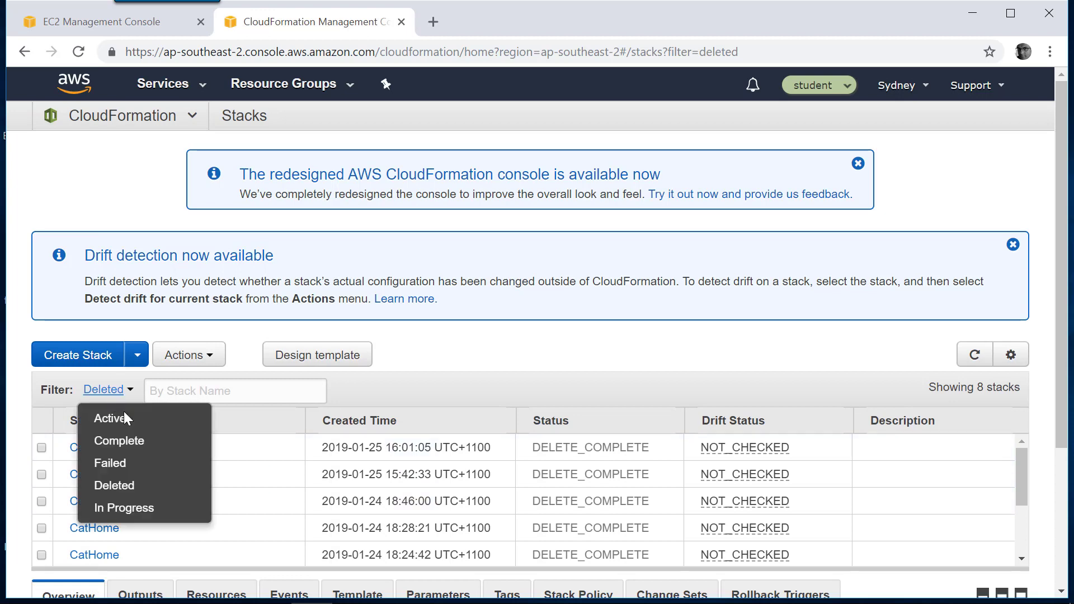
pyautogui.click(106, 418)
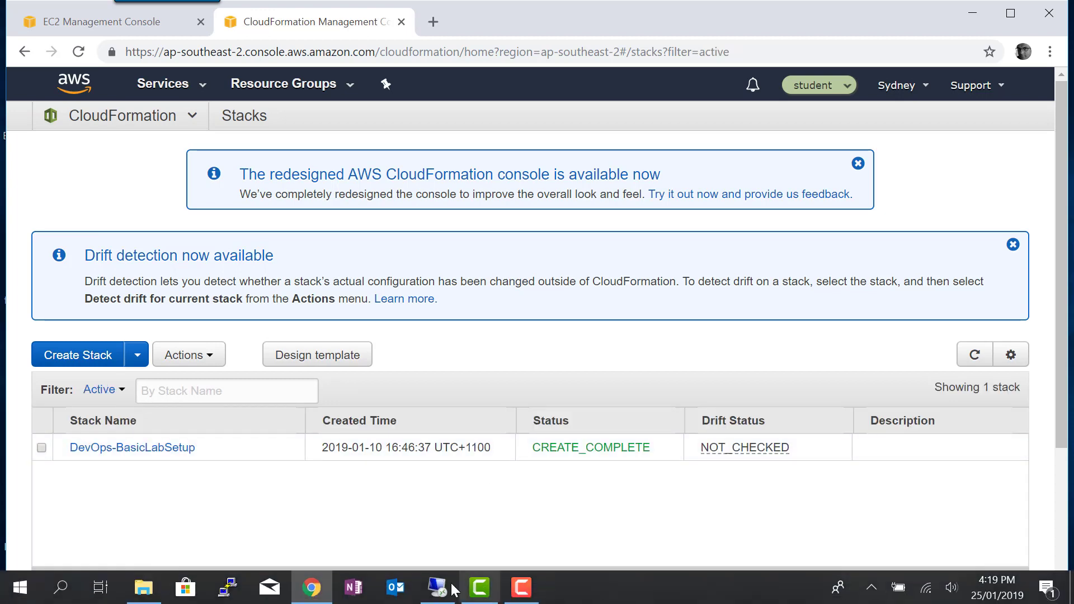
# Switch to Azure DevOps on the DevMachine and start queuing a build of MyCatApp-Plugin-Base-Pipeline, keeping AWSBuildPool as the agent pool.
pyautogui.click(436, 598)
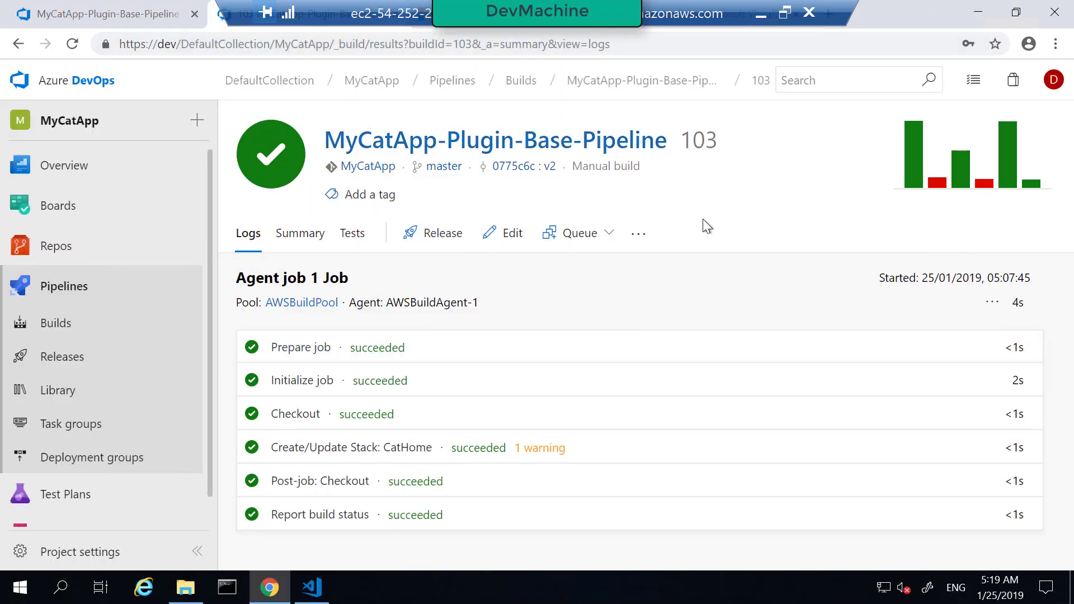
pyautogui.click(77, 286)
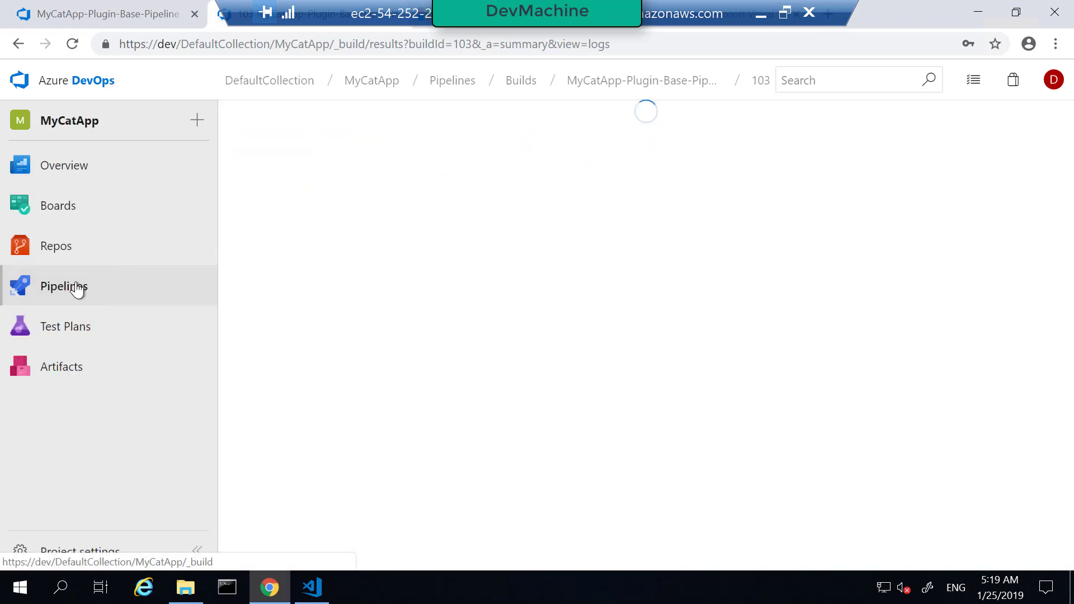
pyautogui.click(748, 164)
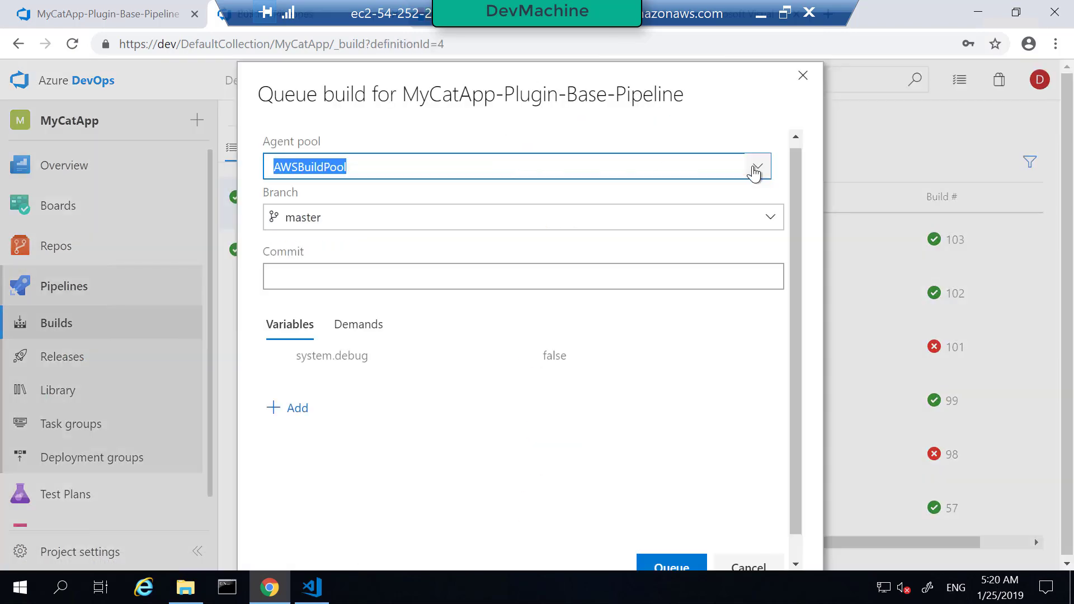
pyautogui.click(802, 75)
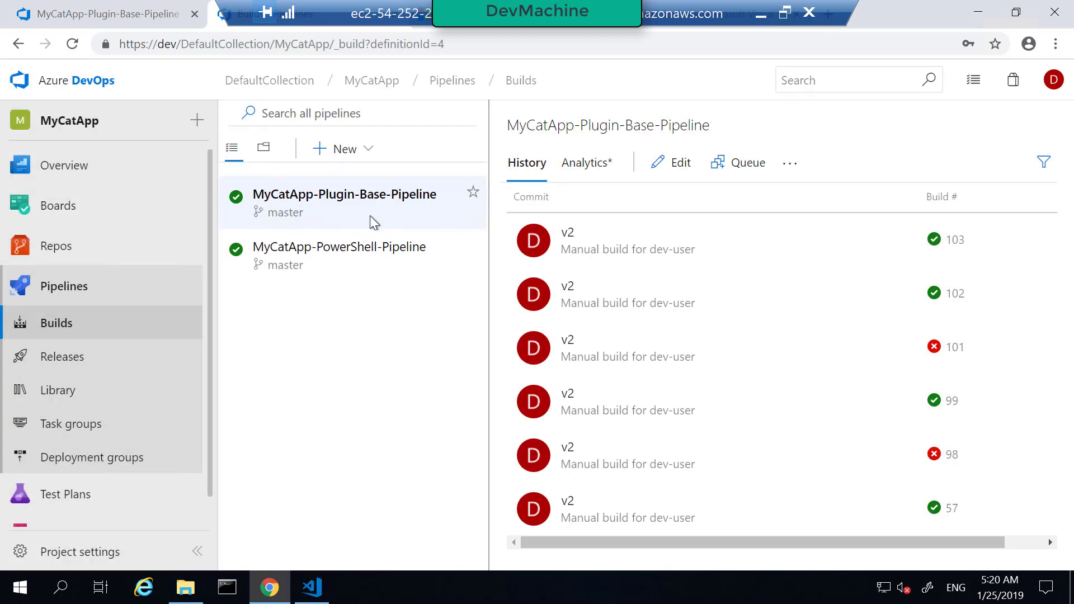
pyautogui.click(763, 163)
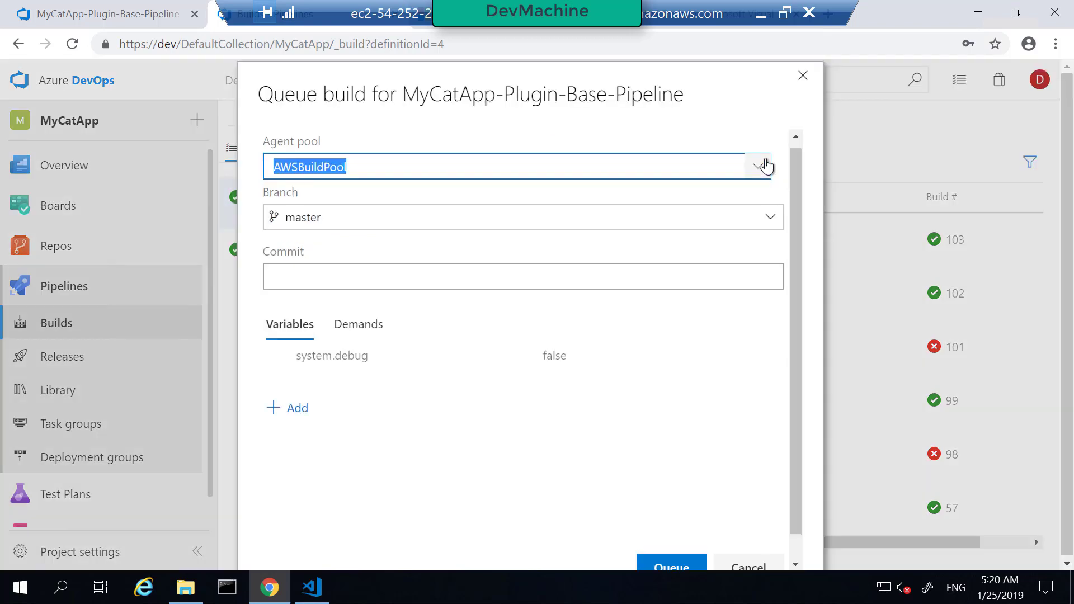
pyautogui.click(440, 175)
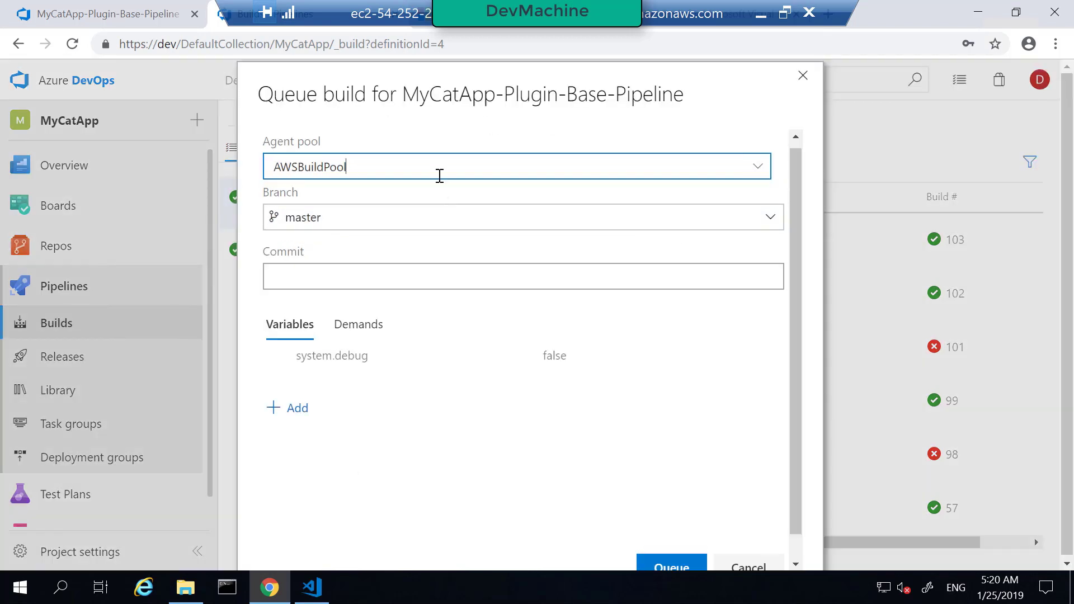
# In the AWS console, open the IAM role of the BuildMachine EC2 instance and examine its permissions policies.
pyautogui.click(762, 14)
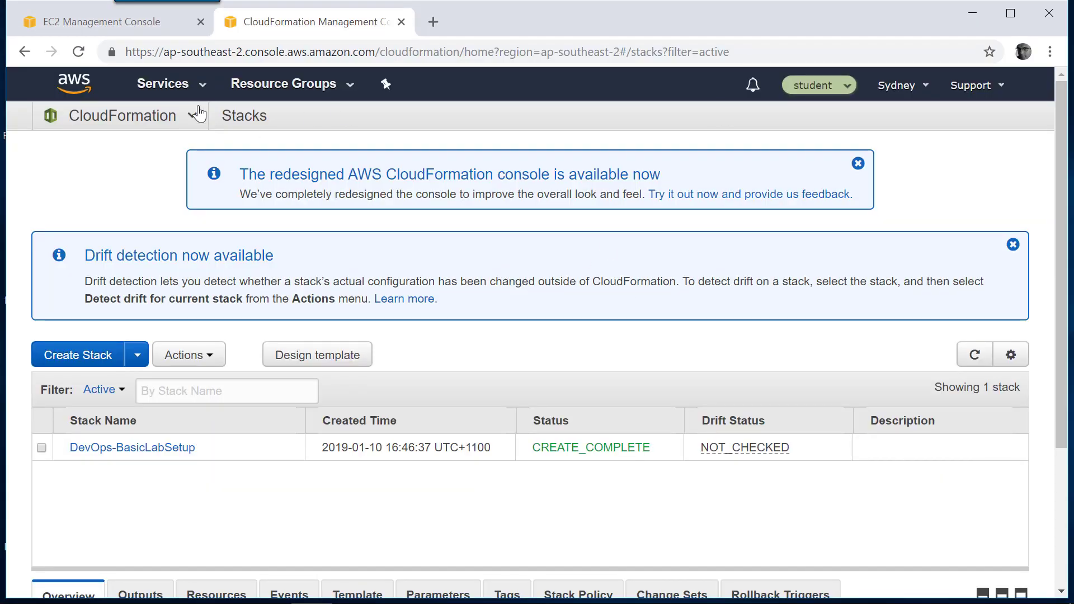
pyautogui.click(199, 87)
pyautogui.click(277, 227)
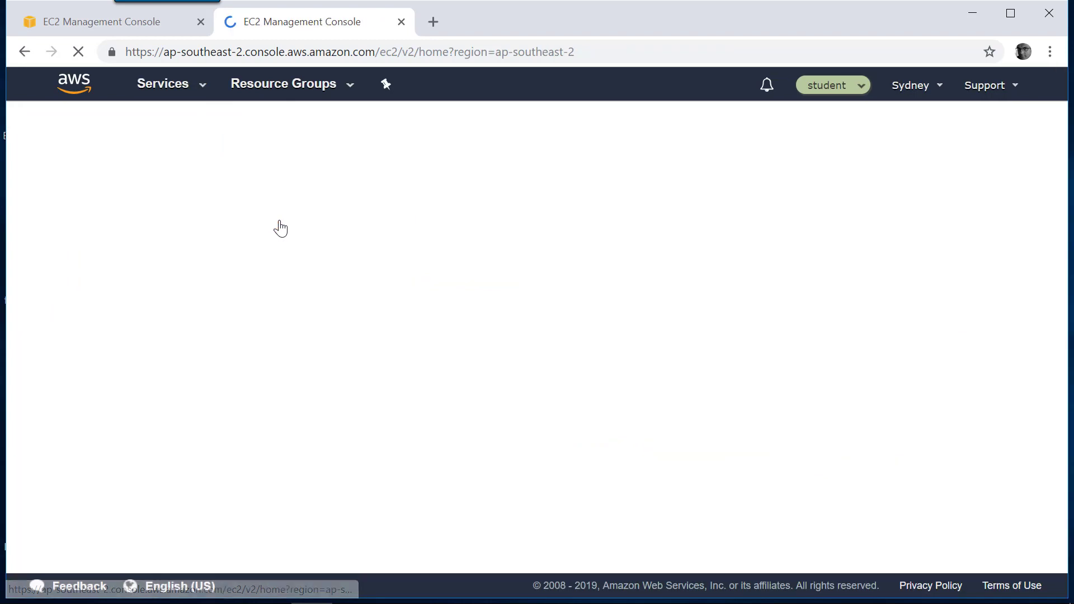
pyautogui.click(295, 175)
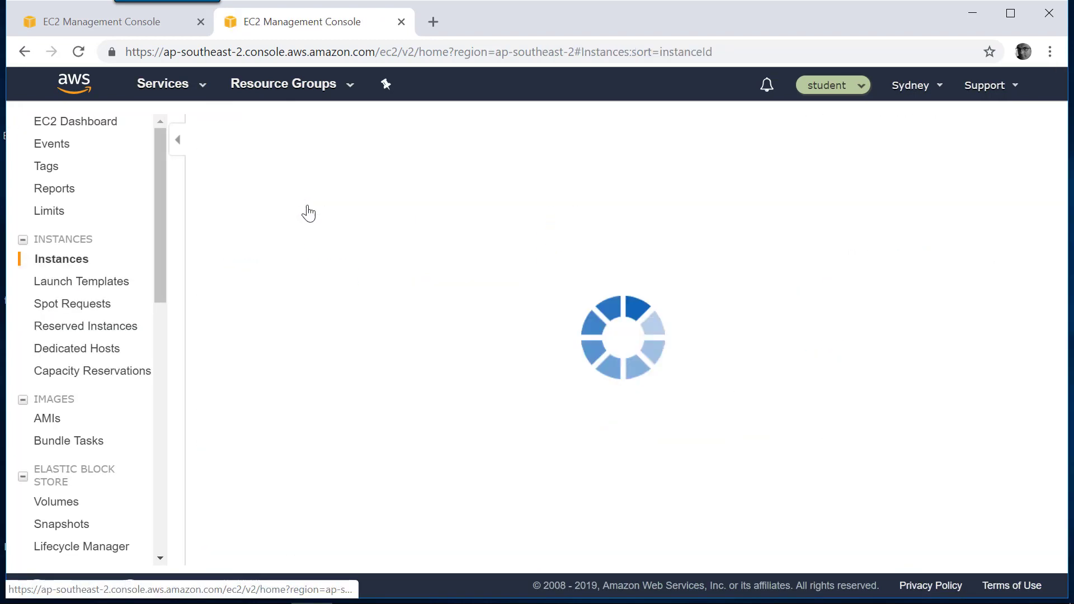
pyautogui.click(278, 227)
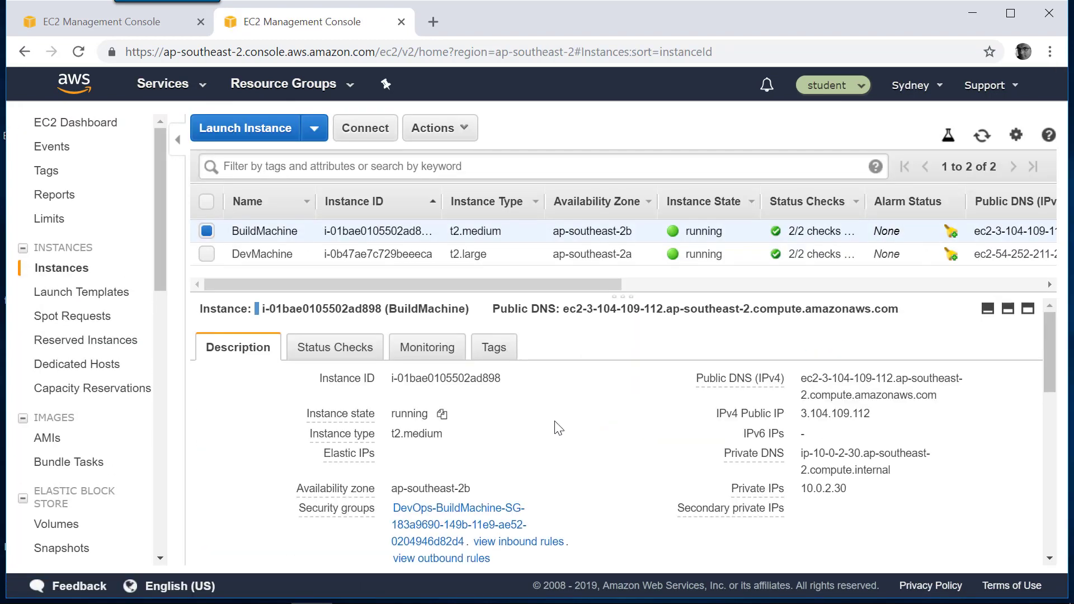
pyautogui.scroll(-4, 556, 427)
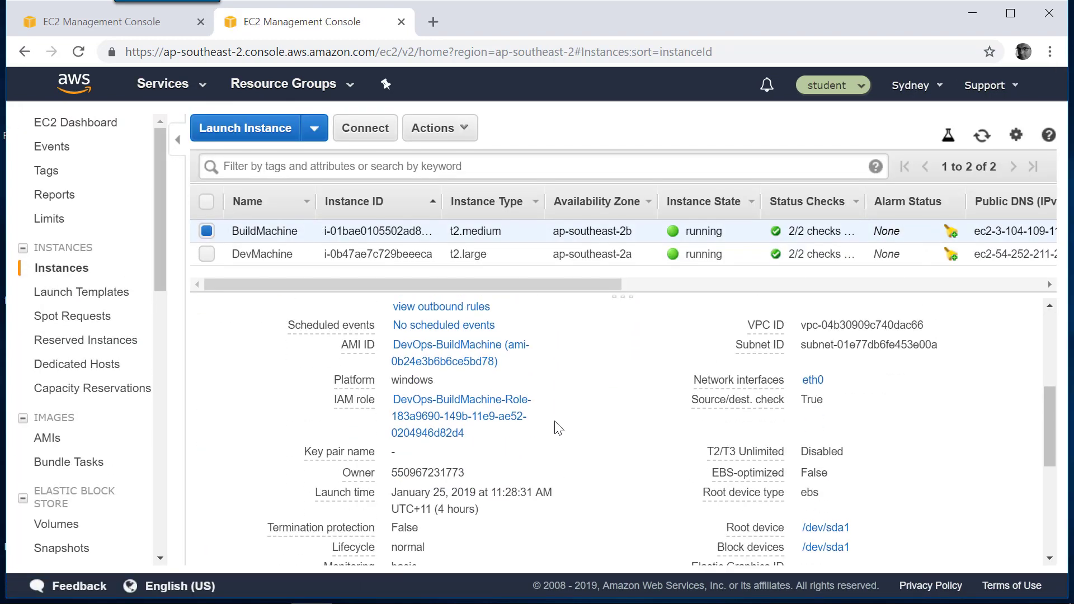
pyautogui.click(448, 412)
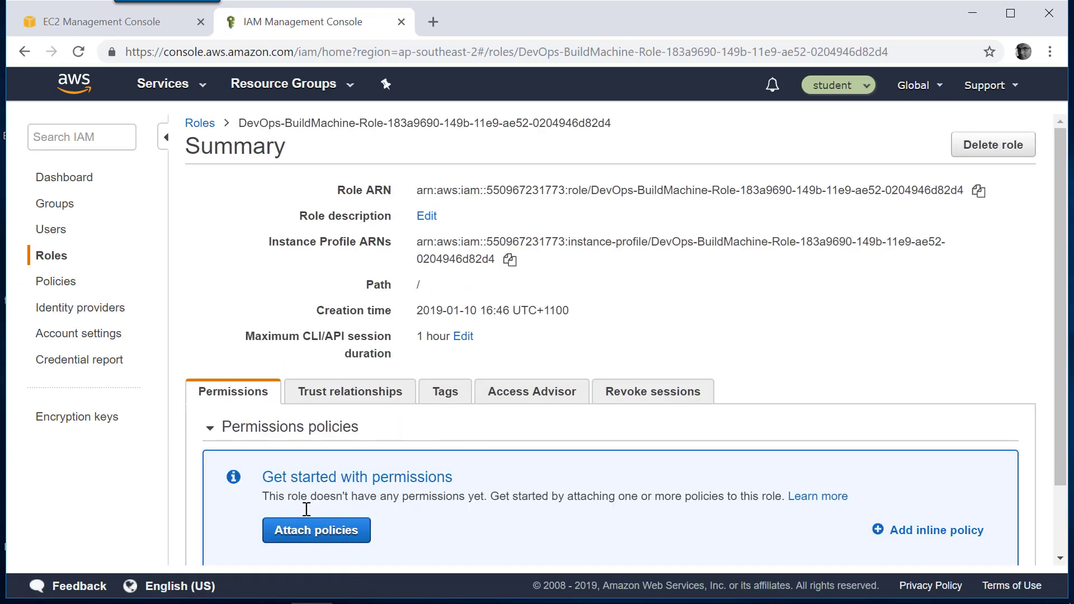
pyautogui.scroll(-2, 922, 438)
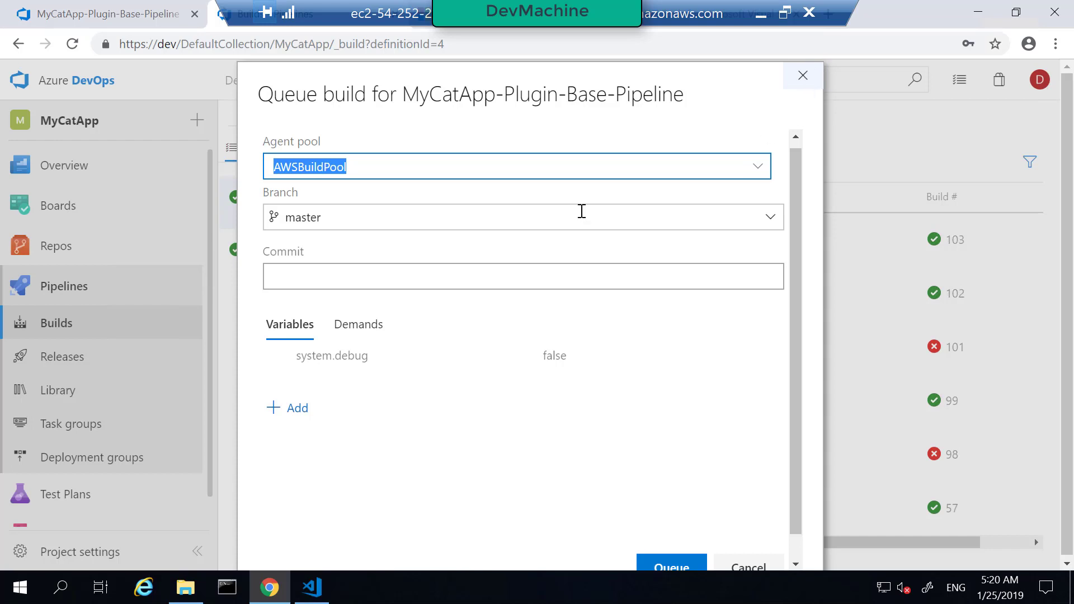
# Back in Azure DevOps, queue the MyCatApp-Plugin-Base-Pipeline build on the master branch and open the new build's logs.
pyautogui.click(693, 566)
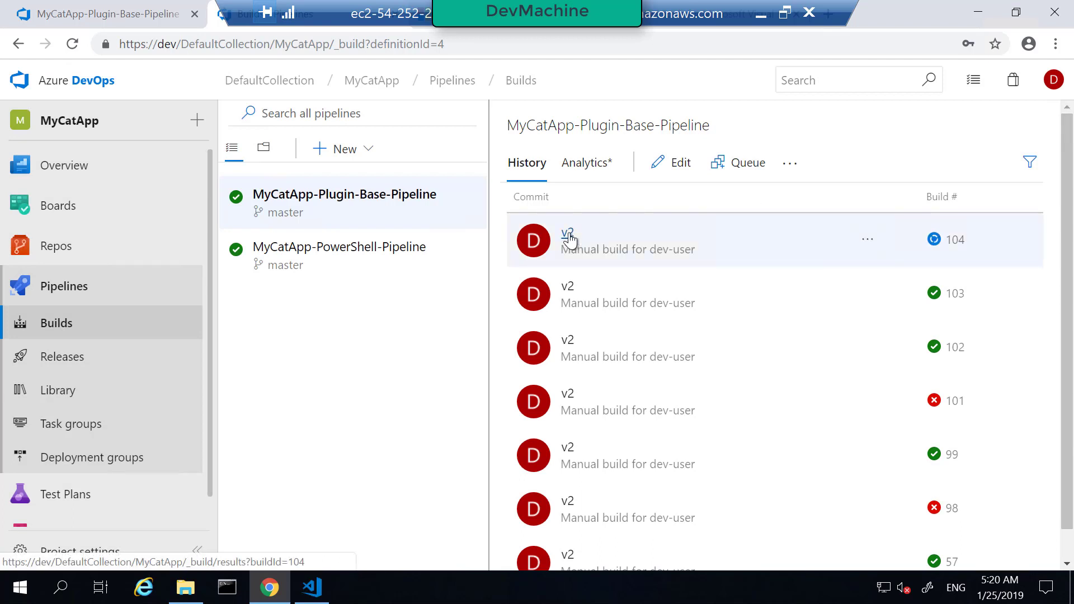
pyautogui.click(568, 234)
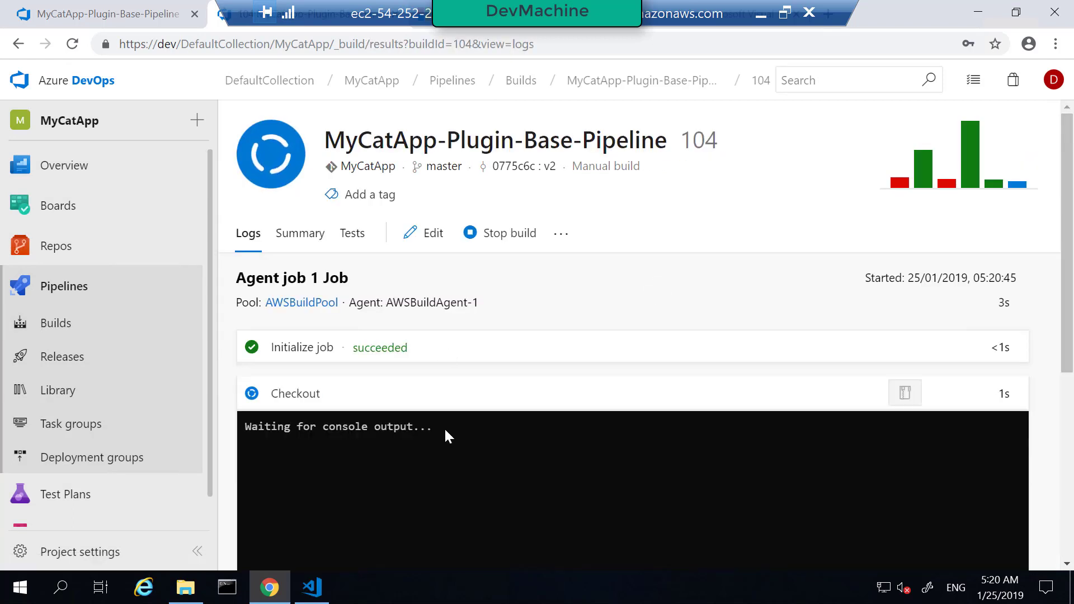
pyautogui.scroll(-2, 448, 437)
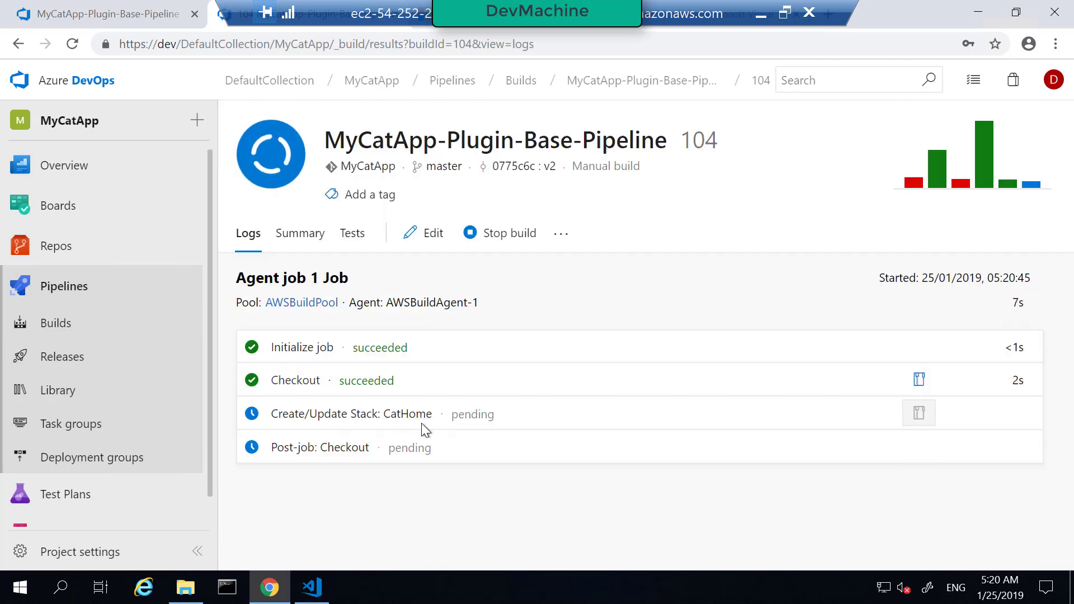
# Switch to the AWS console, open CloudFormation, and refresh the stack list to check the CatHome stack's status.
pyautogui.click(761, 14)
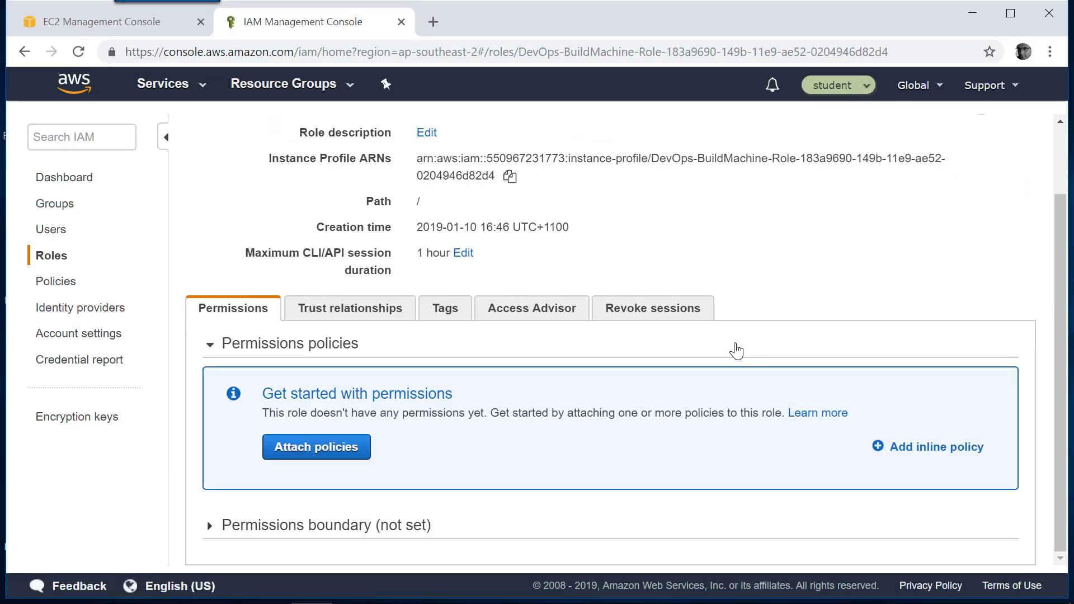
pyautogui.click(209, 97)
pyautogui.write('c')
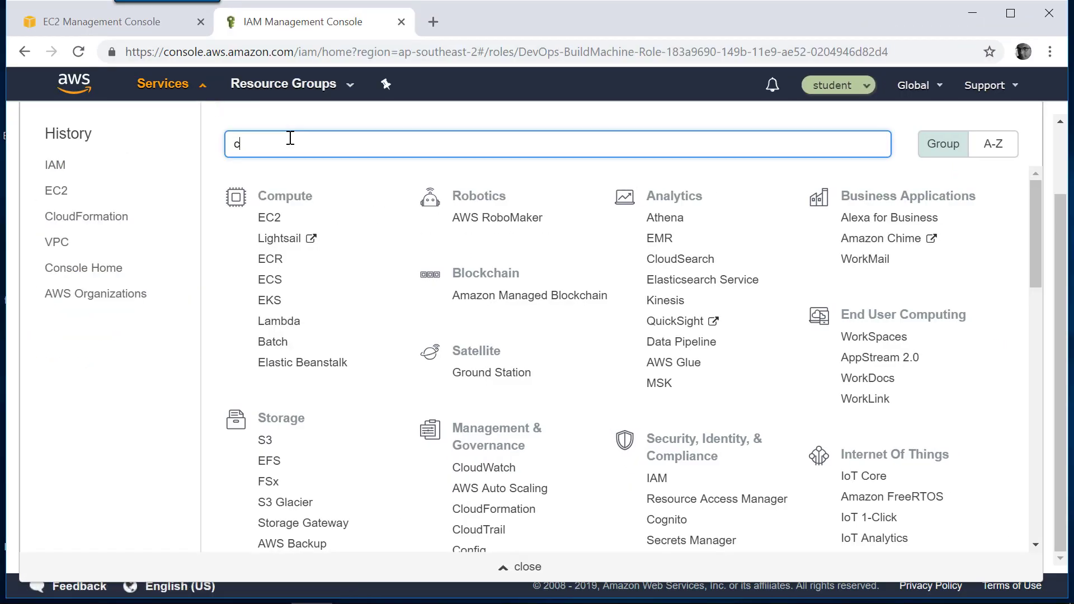
pyautogui.write('loudfor')
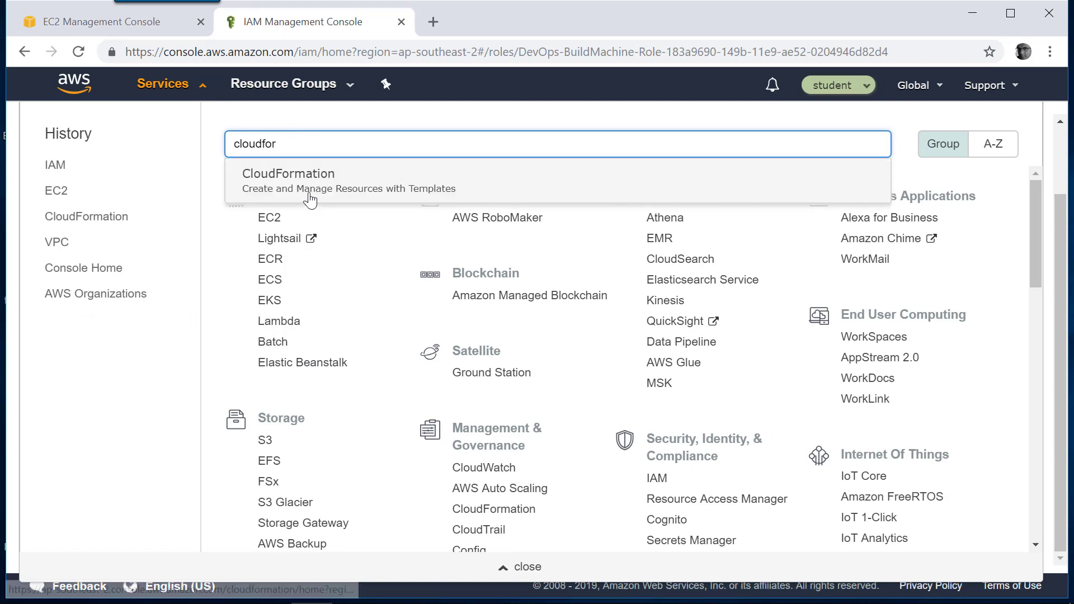
pyautogui.click(310, 194)
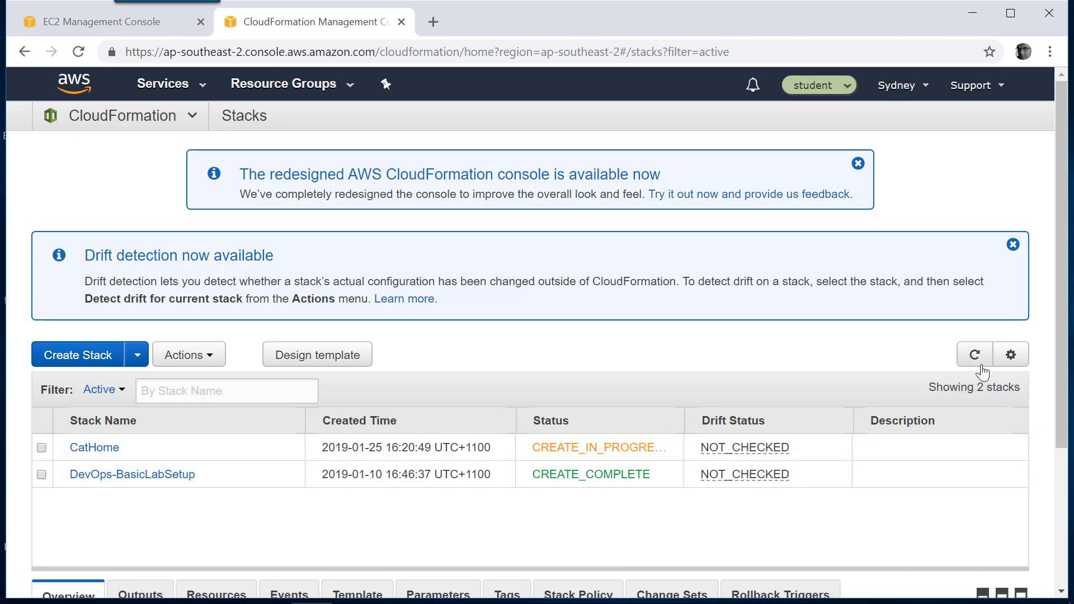
pyautogui.click(982, 370)
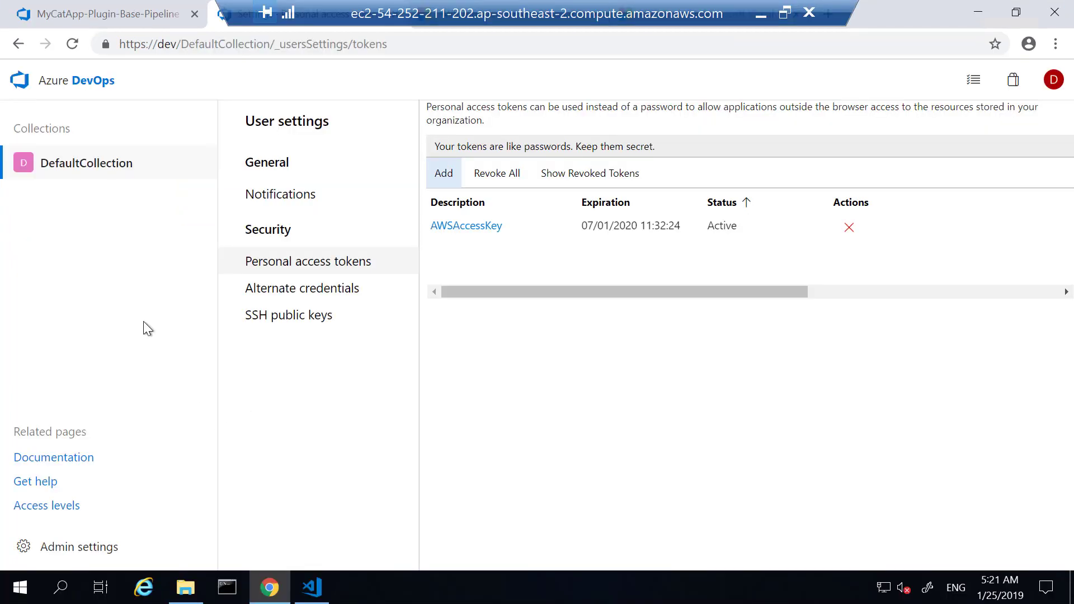
# Return to Azure DevOps and open the build pipelines of the MyCatApp project from DefaultCollection.
pyautogui.click(47, 82)
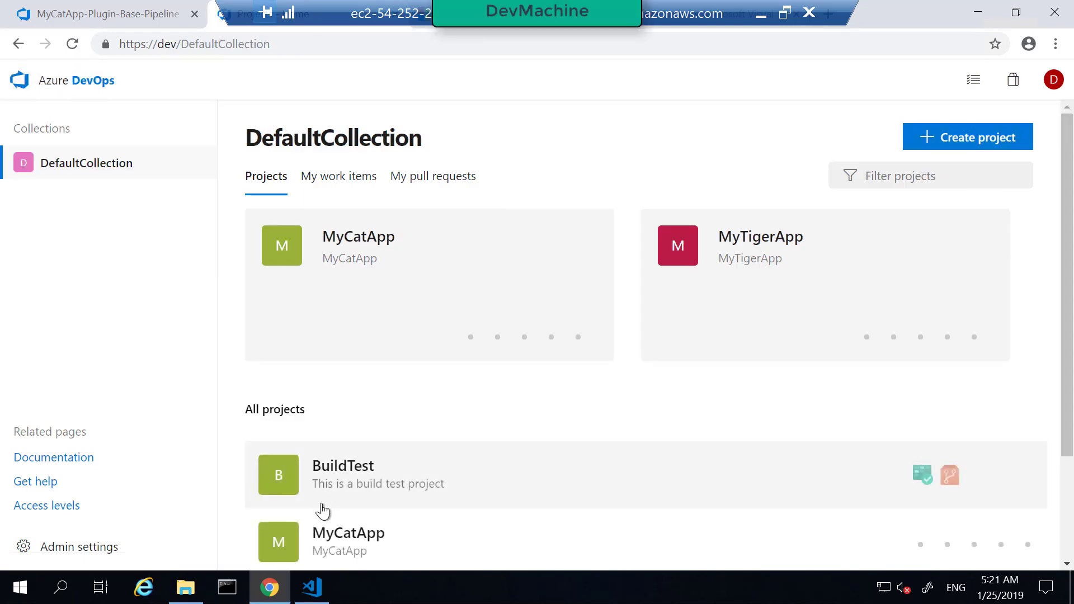
pyautogui.click(342, 540)
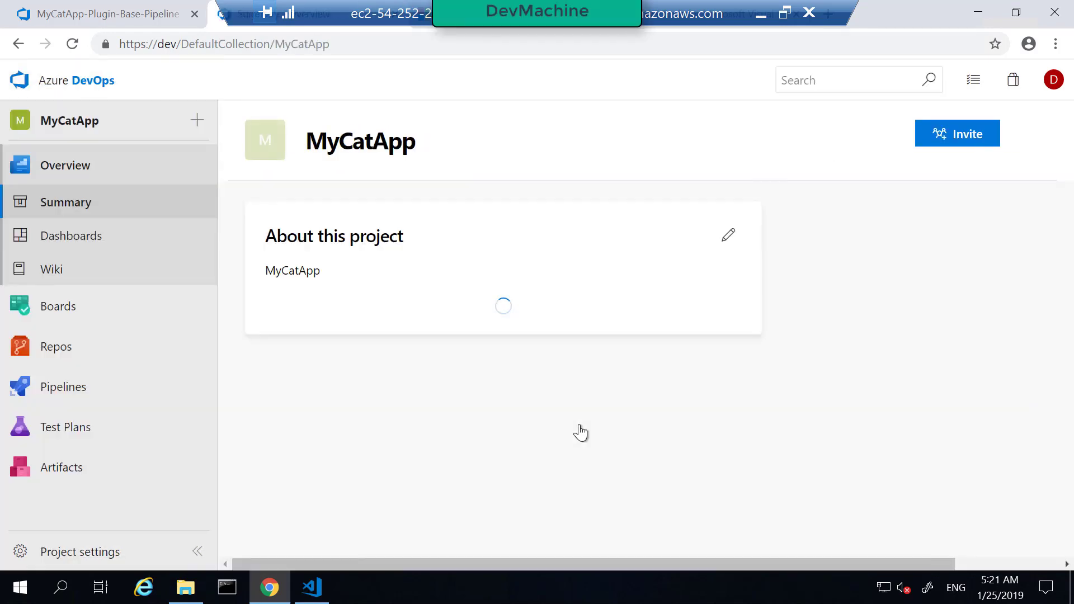
pyautogui.click(89, 398)
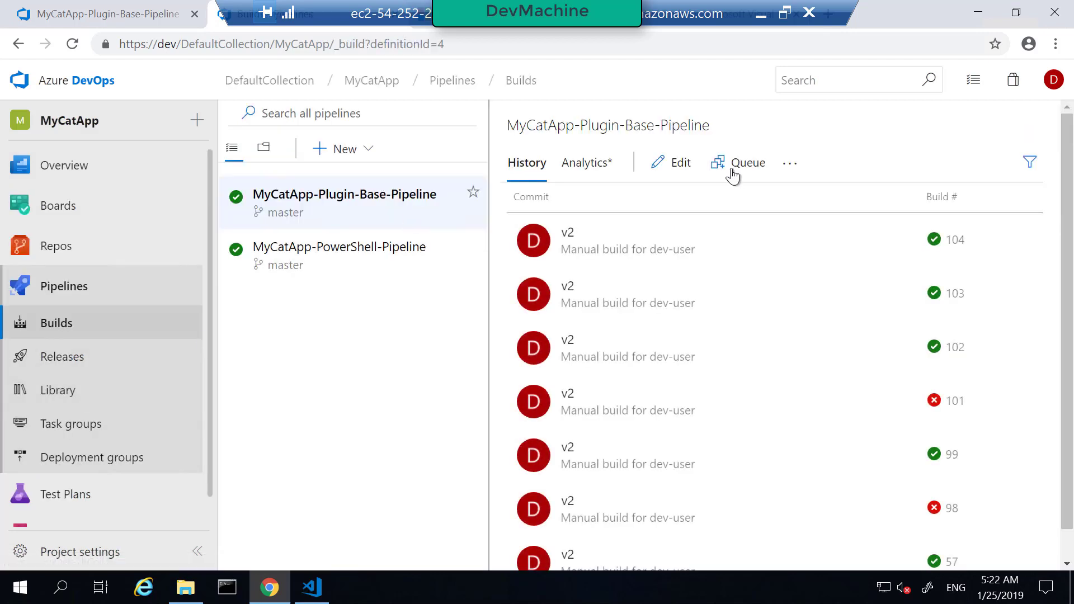
# Edit MyCatApp-Plugin-Base-Pipeline and open the management page for the AWS credentials used by the Create/Update Stack: CatHome task.
pyautogui.click(684, 166)
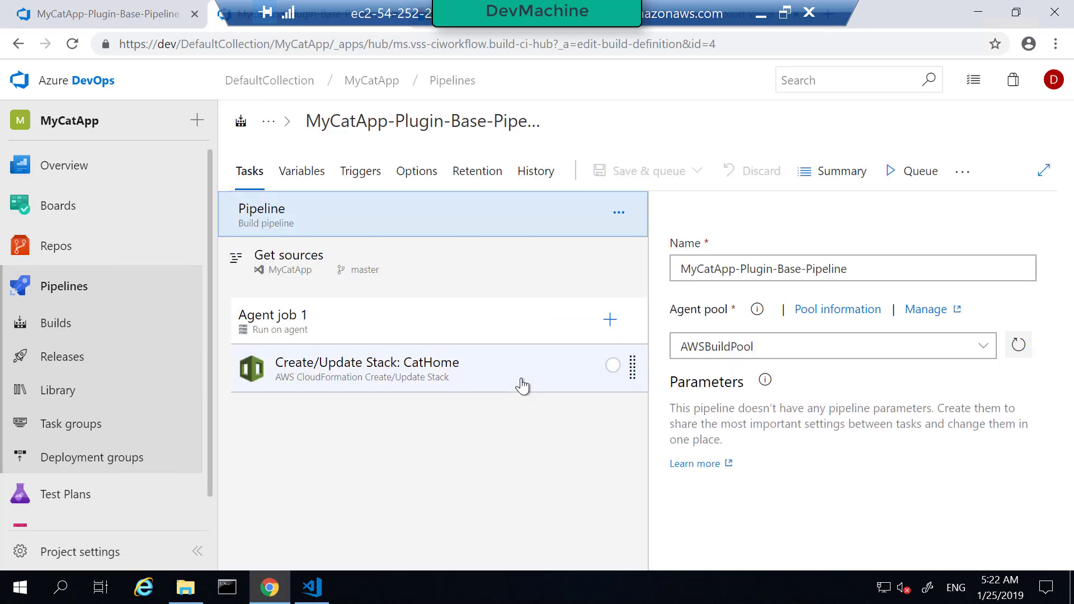
pyautogui.click(525, 385)
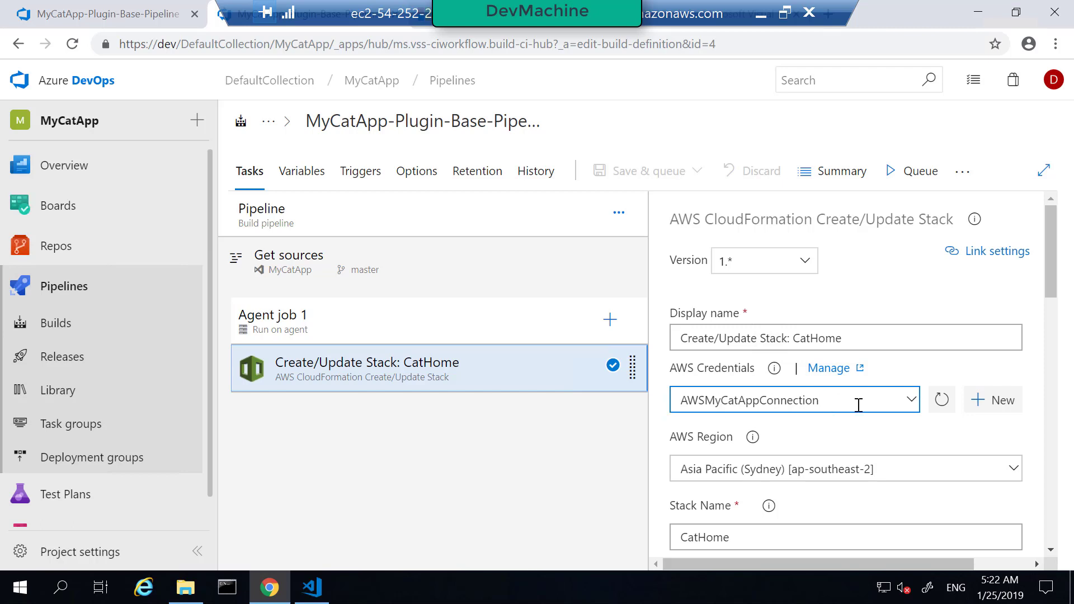
pyautogui.click(818, 369)
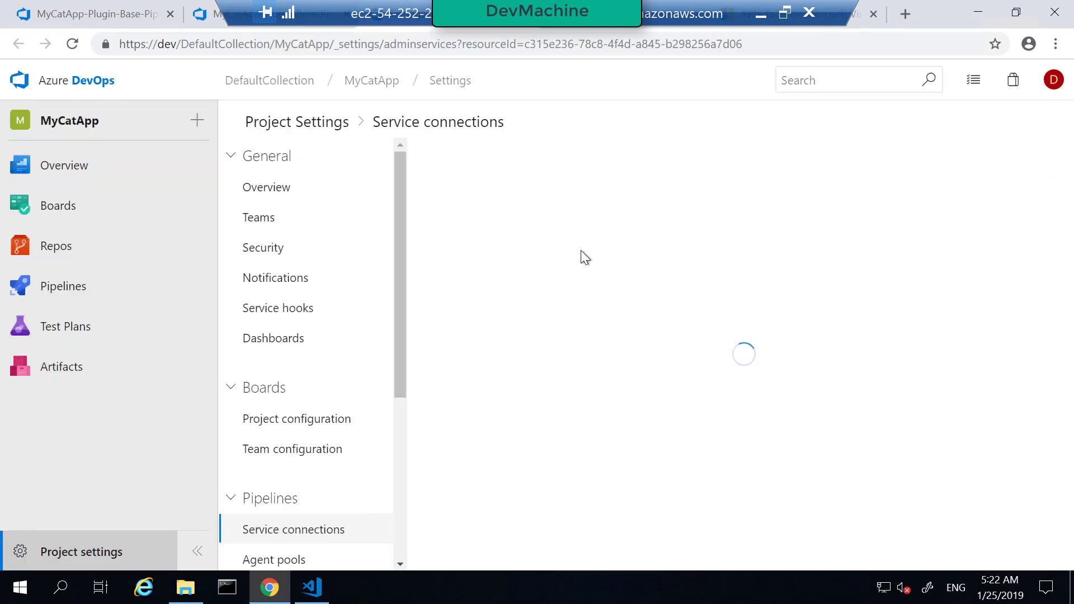
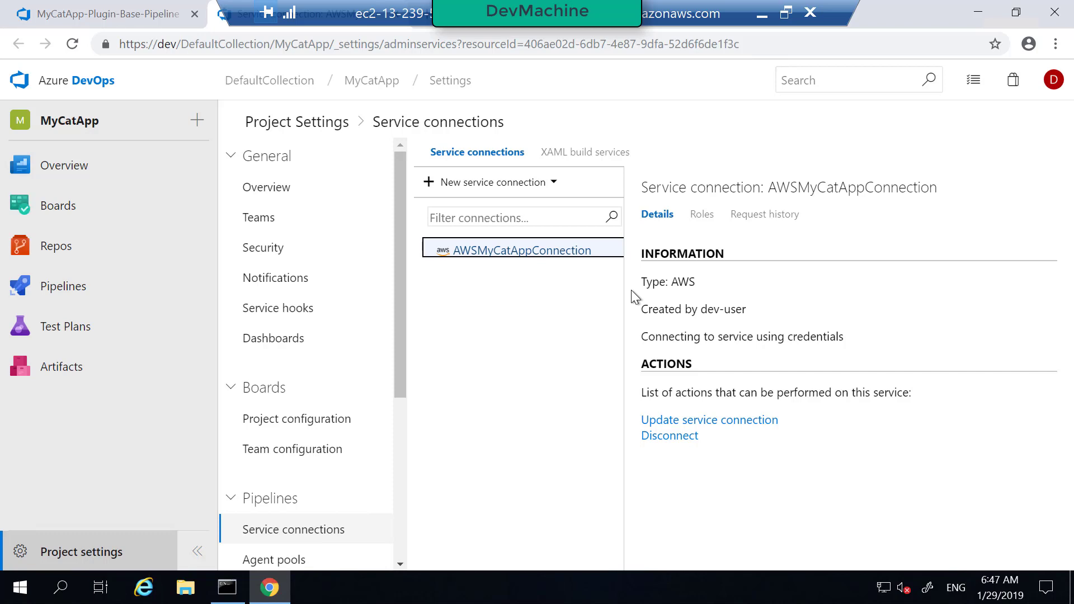
# Switch to the AWS console, open mytest-user in IAM, and detach MyCatApp-Policy from that user.
pyautogui.click(762, 15)
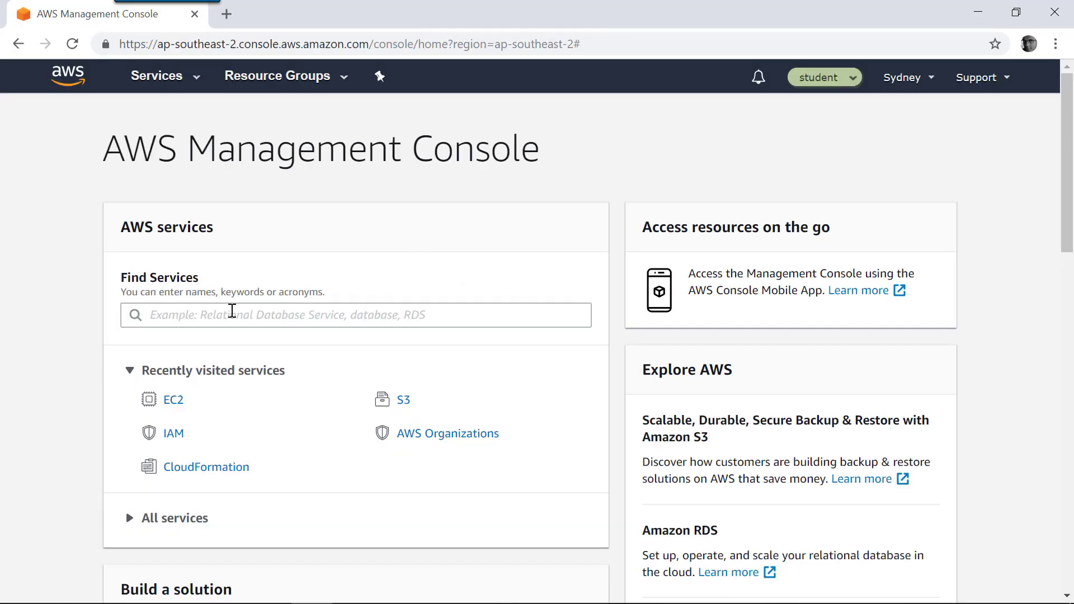
pyautogui.click(231, 311)
pyautogui.write('iam')
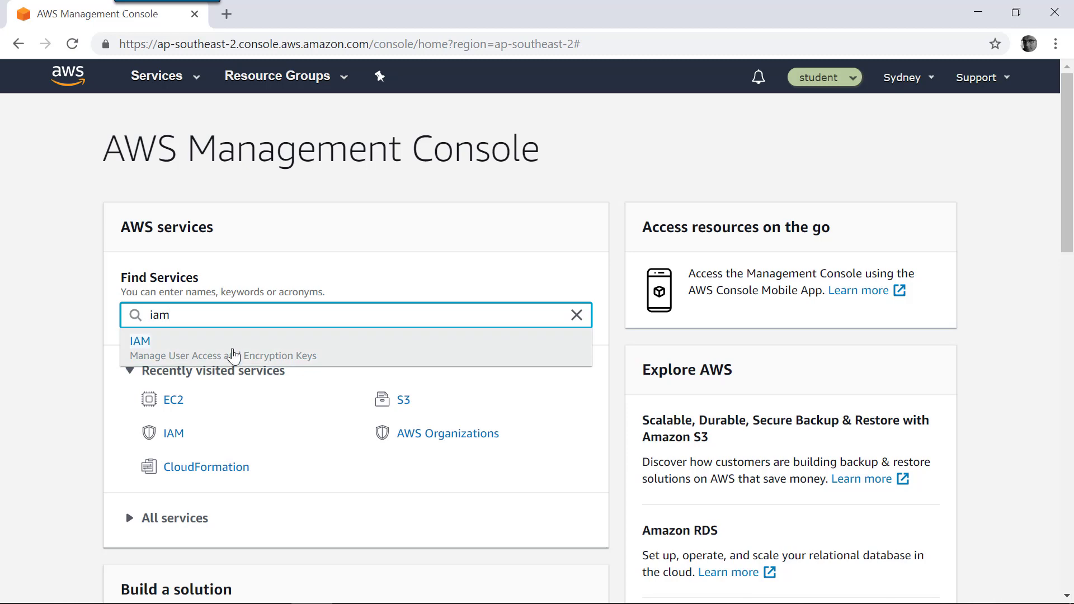
pyautogui.click(231, 351)
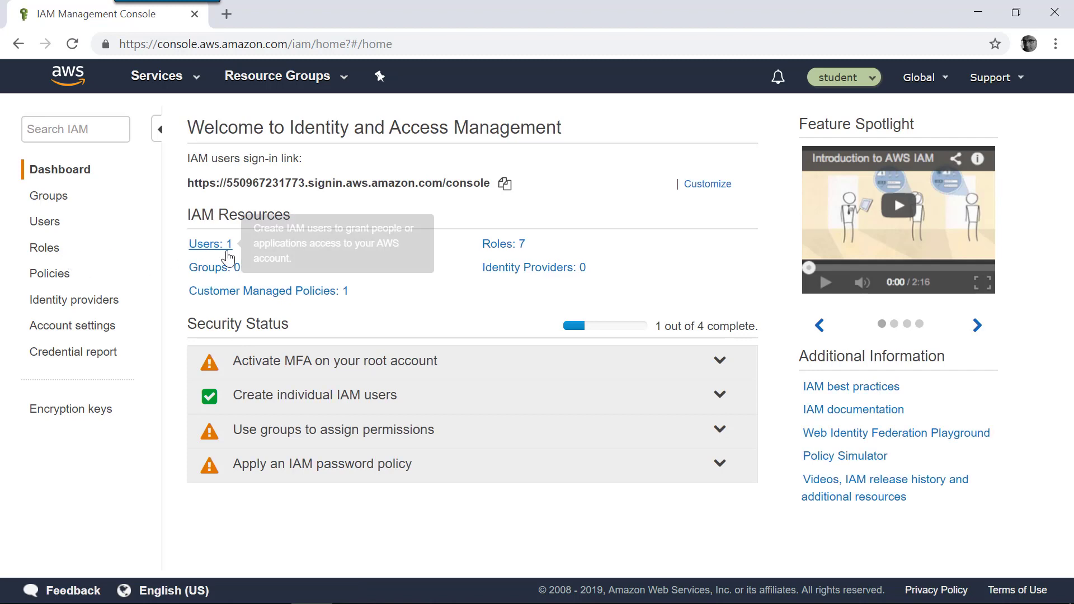
pyautogui.click(42, 223)
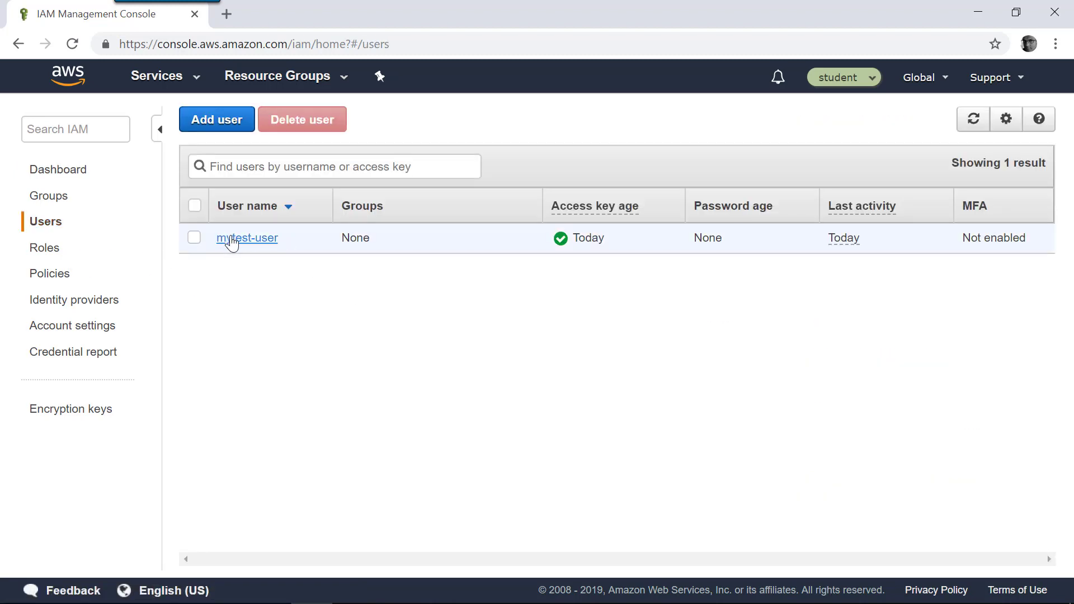
pyautogui.click(247, 238)
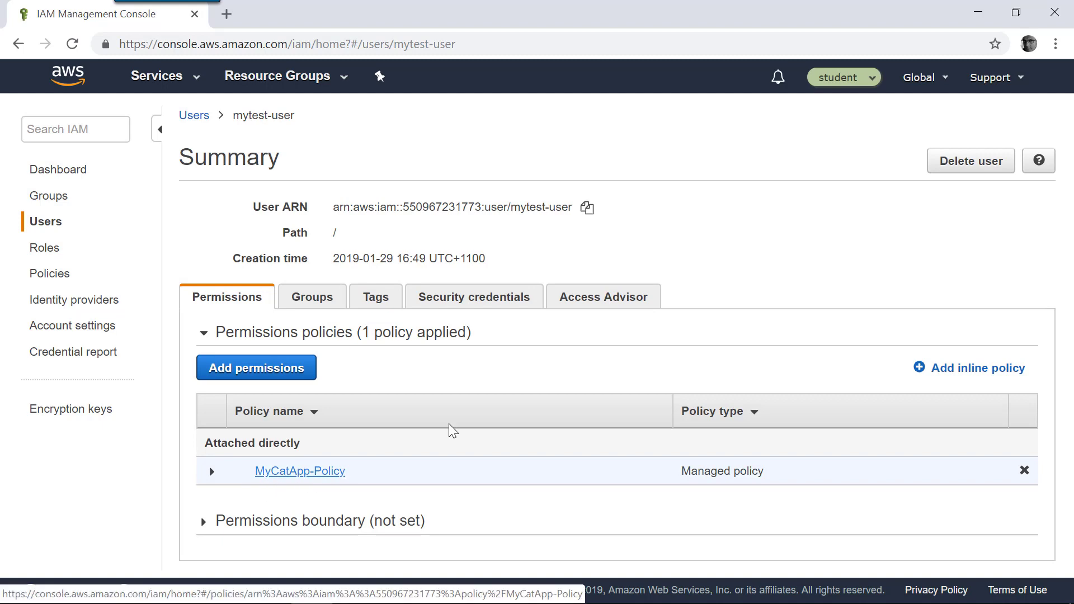
pyautogui.click(1022, 472)
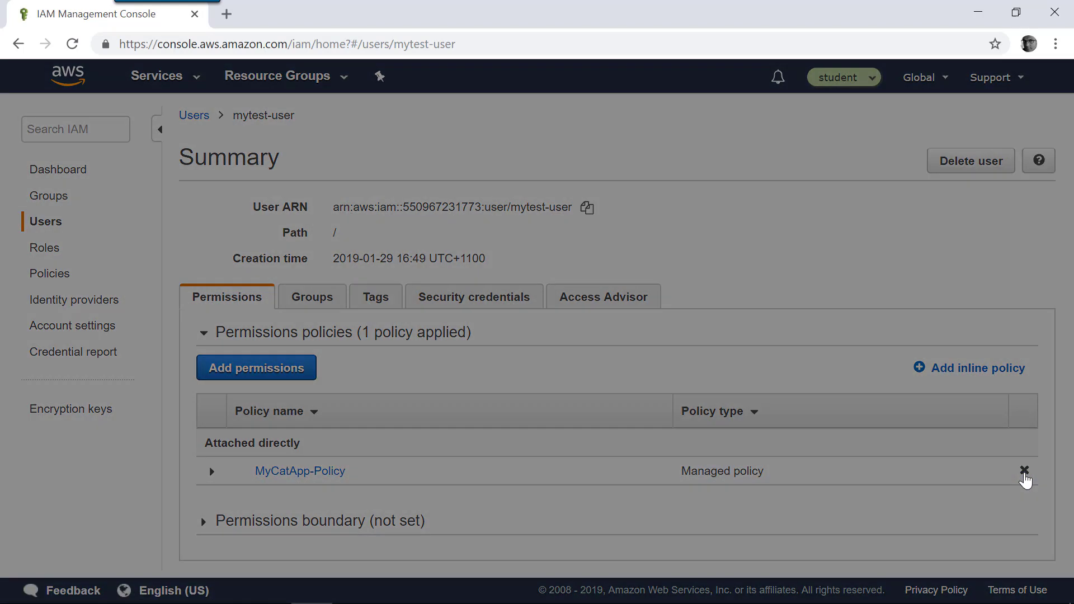
pyautogui.click(735, 205)
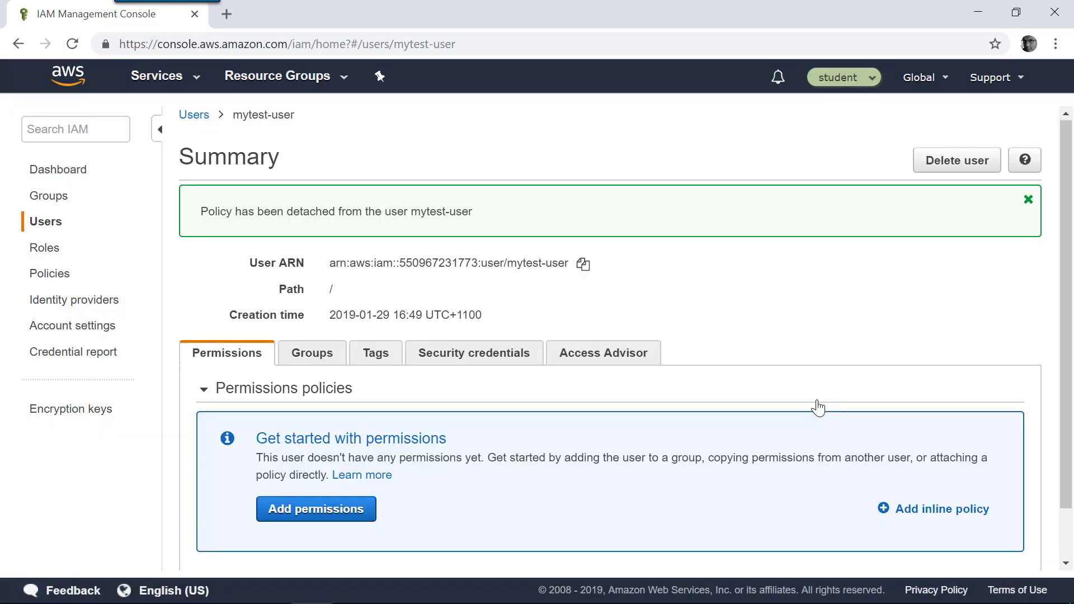
# Open the EC2 instances list and select the BuildMachine instance.
pyautogui.click(195, 80)
pyautogui.write('ec2')
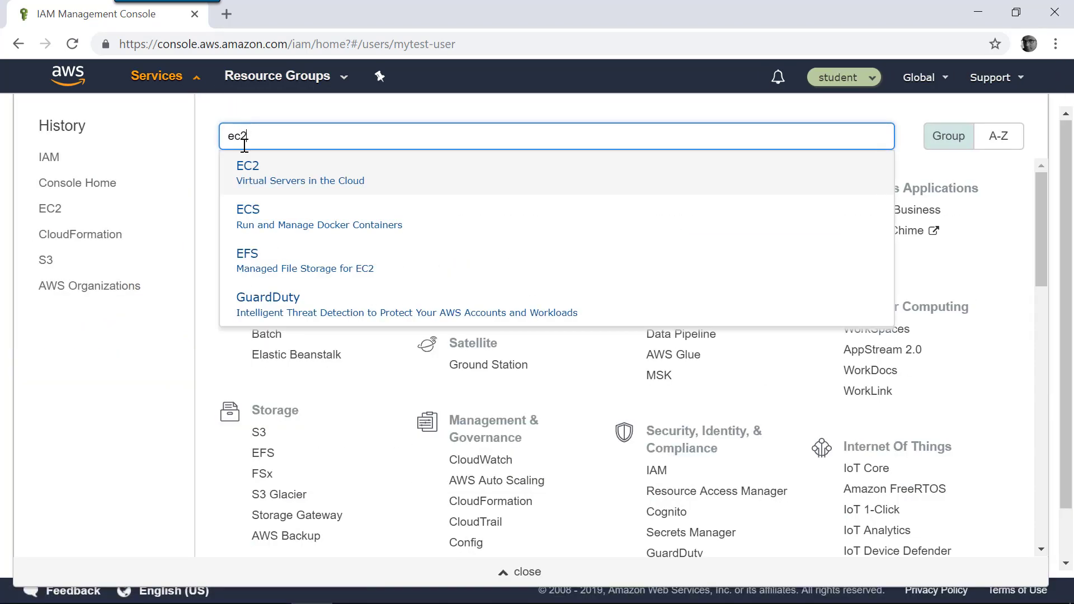
pyautogui.click(246, 171)
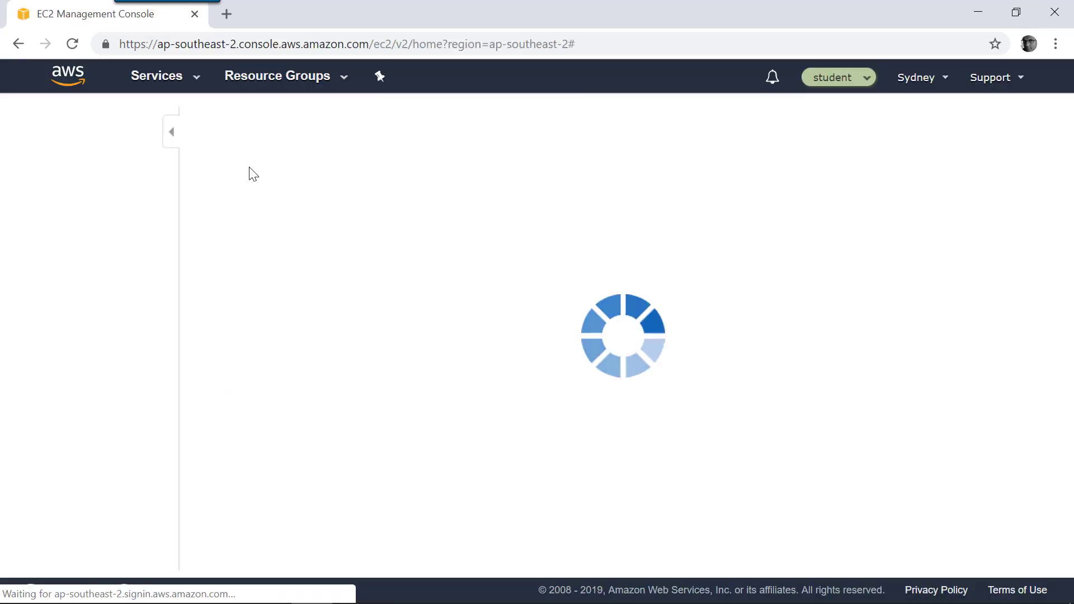
pyautogui.click(264, 171)
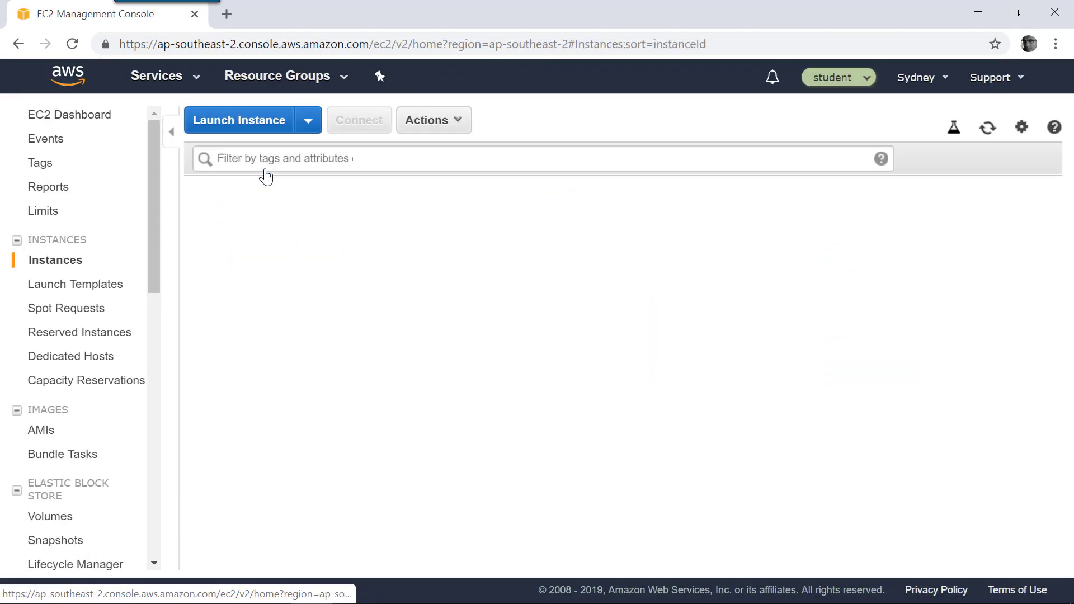
pyautogui.click(283, 223)
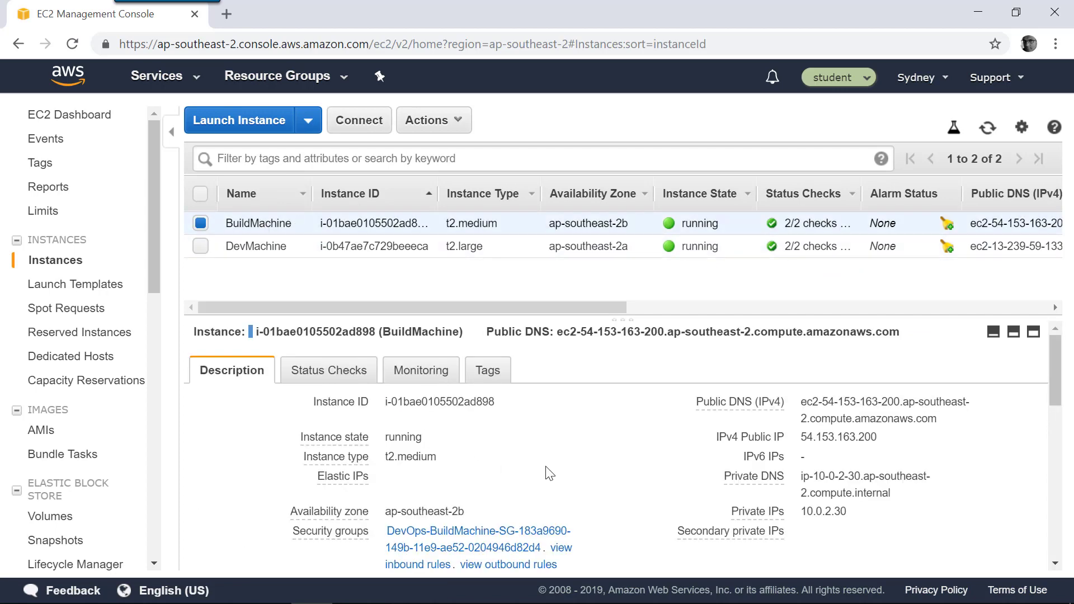
# Open the BuildMachine instance's IAM role in a new browser tab and examine its permissions policies.
pyautogui.scroll(-5, 549, 473)
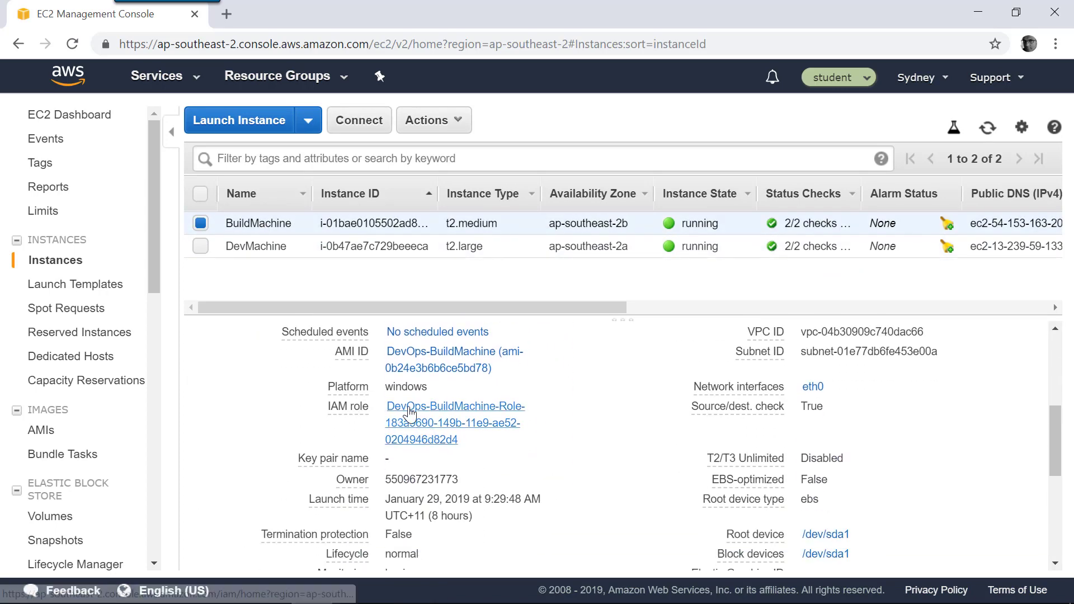
pyautogui.rightClick(409, 413)
pyautogui.click(442, 422)
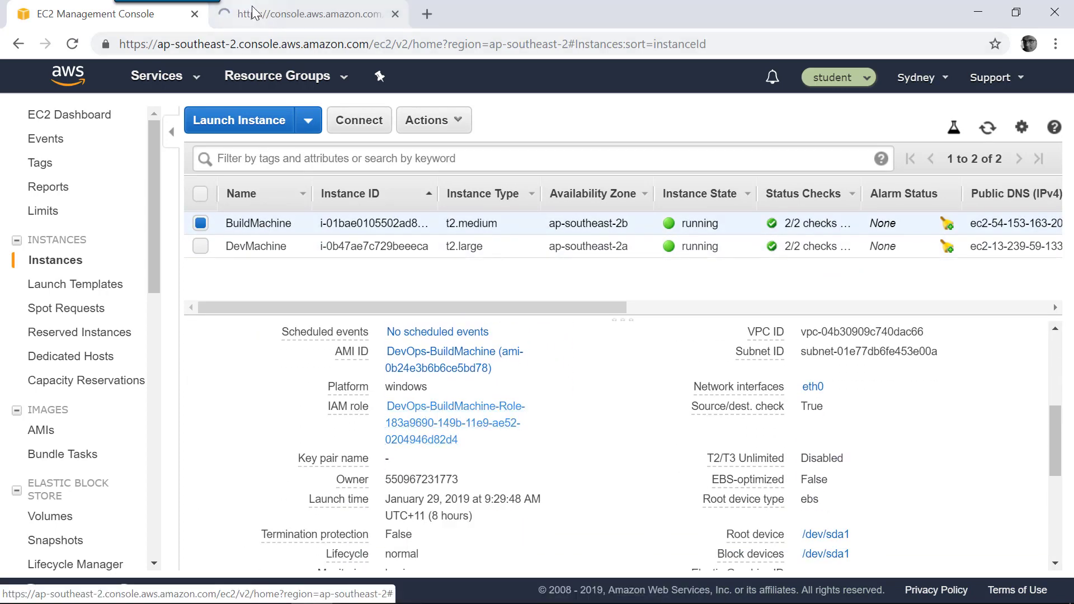
pyautogui.click(259, 12)
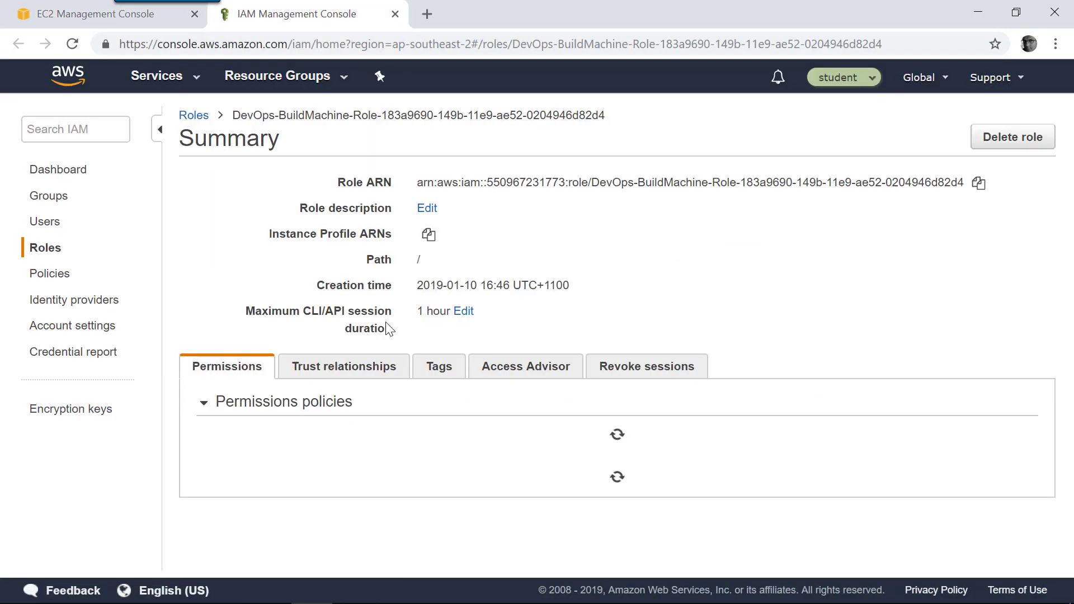
pyautogui.scroll(-2, 388, 322)
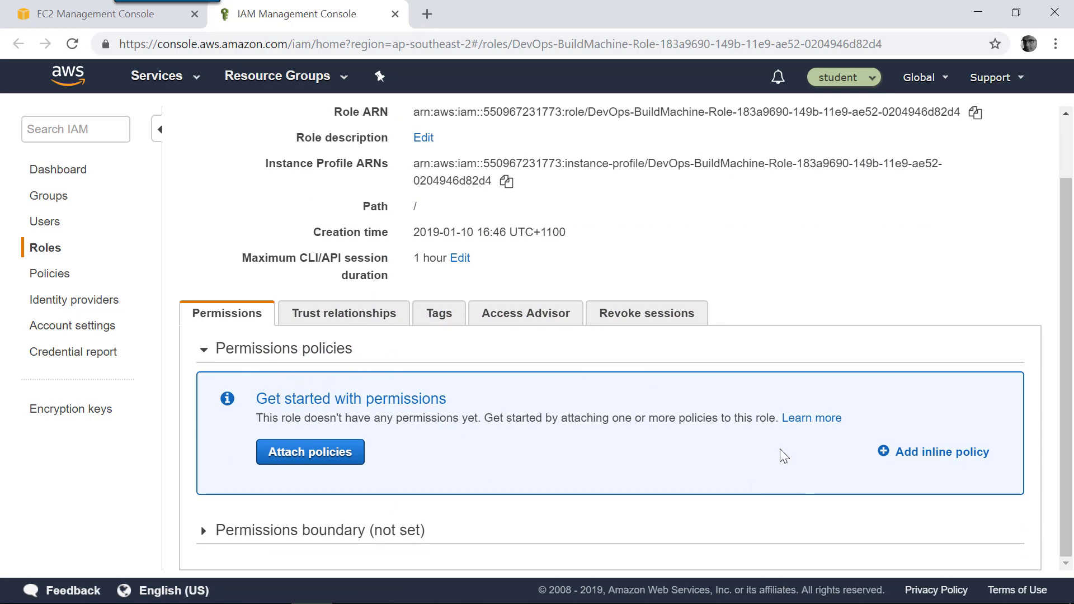
# Return to Azure DevOps on the DevMachine and queue MyCatApp-Plugin-Base-Pipeline on the master branch with the AWSBuildPool agent pool.
pyautogui.click(479, 588)
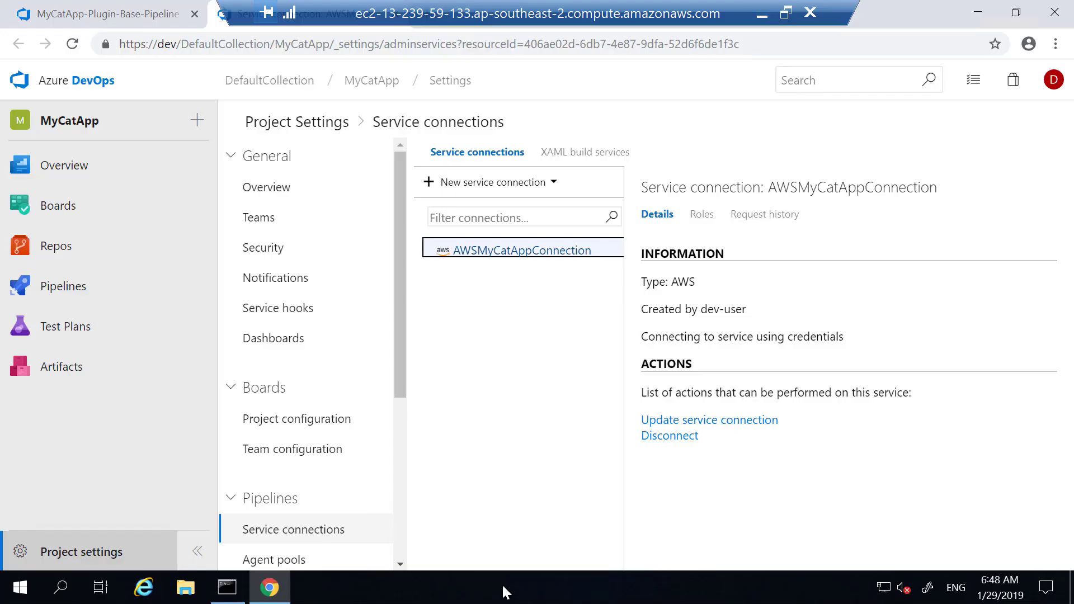
pyautogui.click(43, 297)
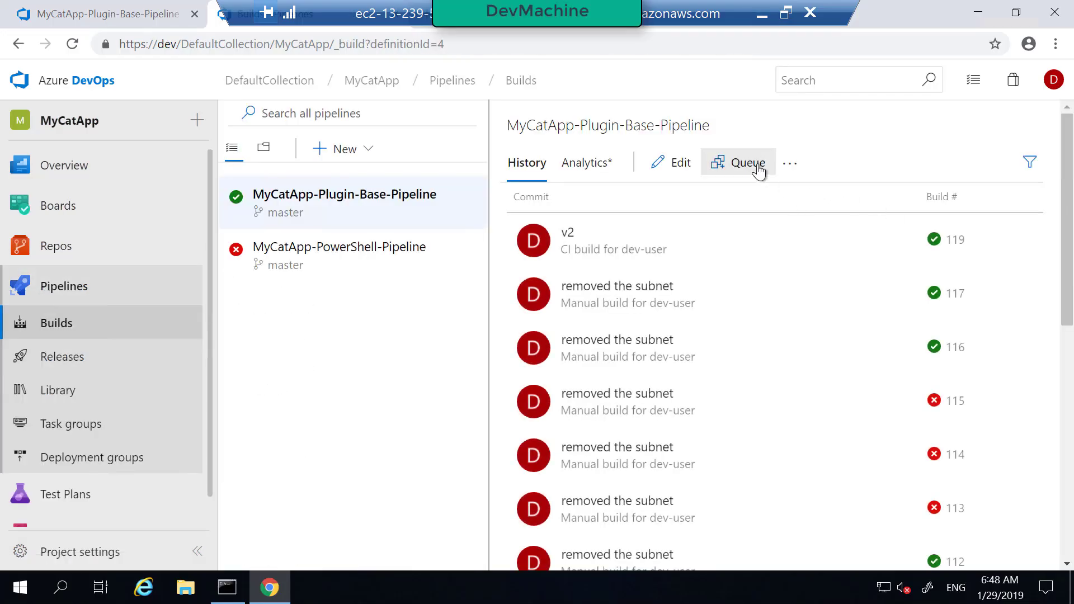
pyautogui.click(265, 149)
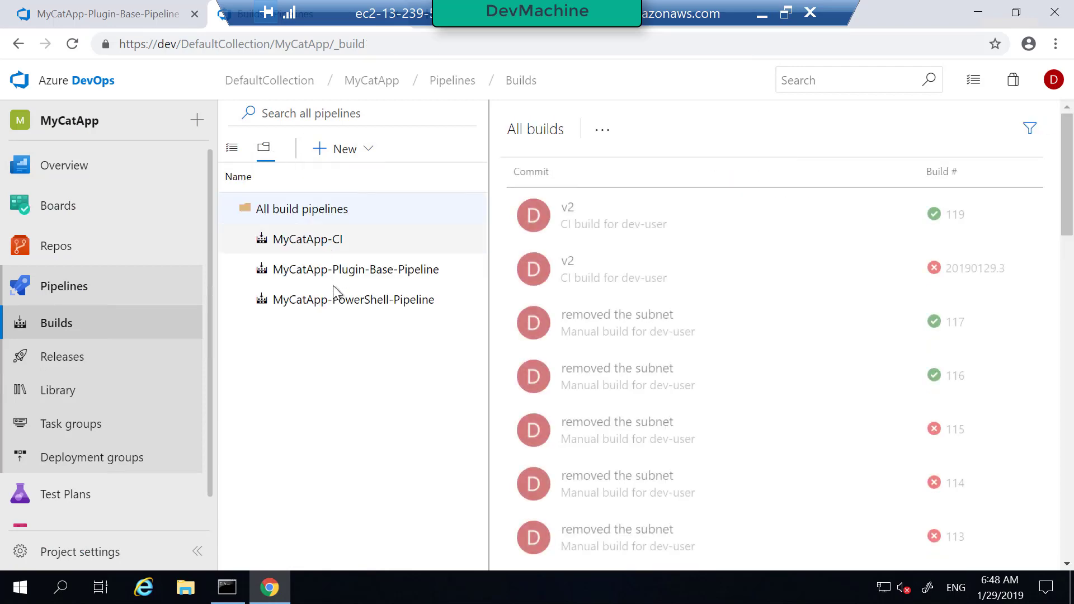
pyautogui.click(329, 280)
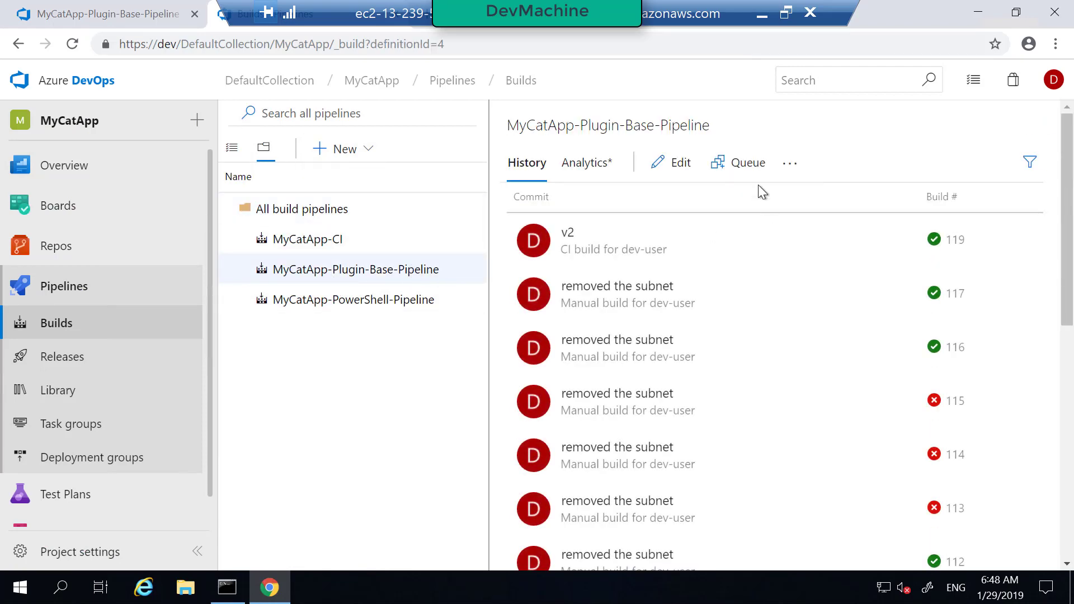
pyautogui.click(754, 168)
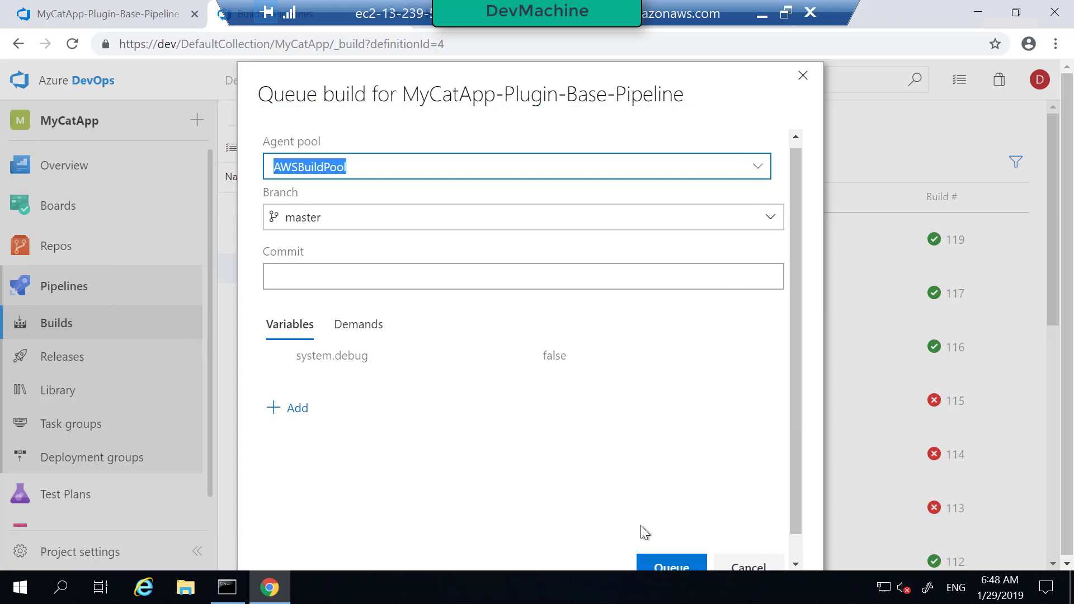
pyautogui.click(664, 567)
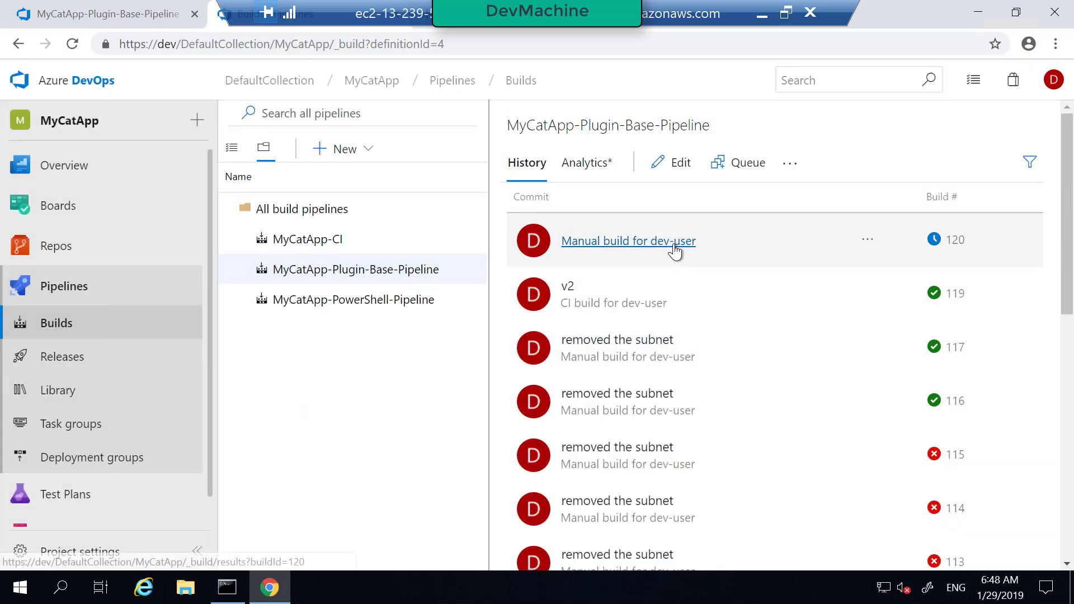
# Open the newly queued build's logs and examine the output of the Create/Update Stack: CatHome task.
pyautogui.click(675, 252)
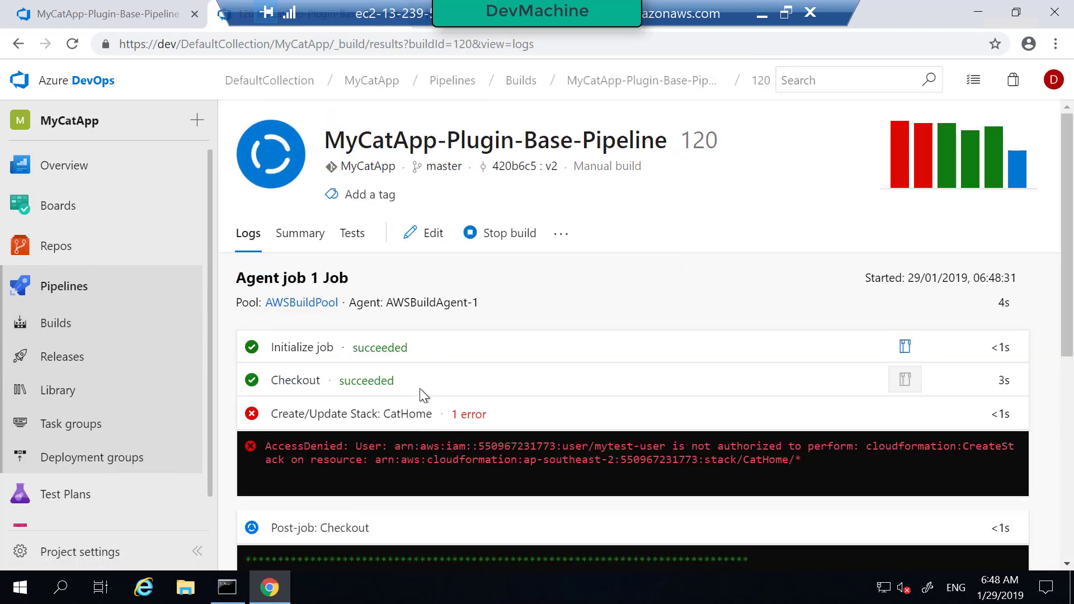
pyautogui.scroll(-1, 420, 389)
pyautogui.scroll(1, 422, 396)
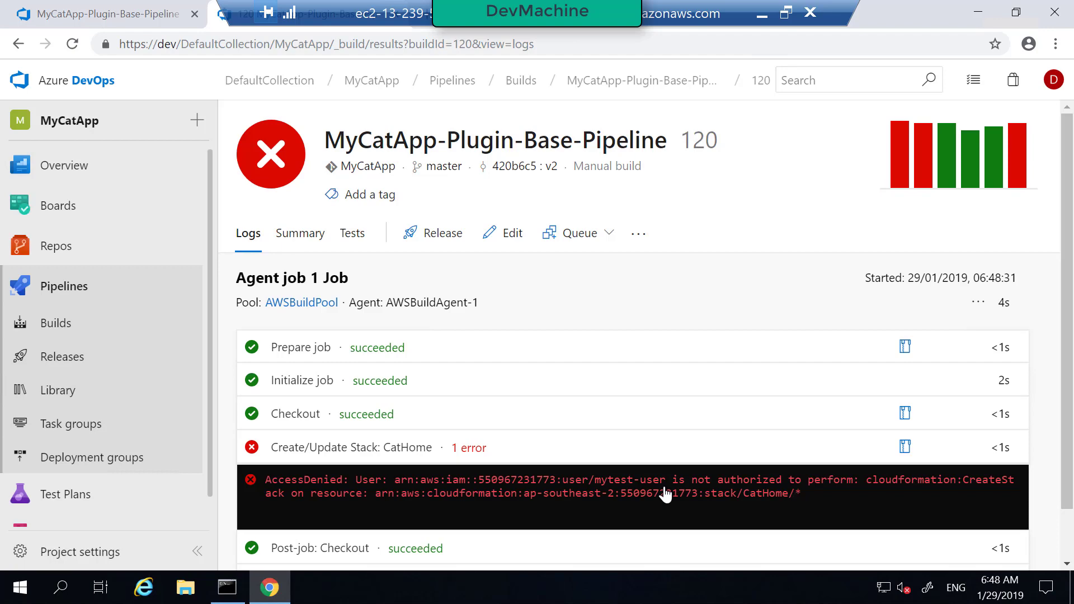
# Switch back to the AWS console, open the IAM roles, and start creating a new role.
pyautogui.click(761, 15)
pyautogui.click(272, 176)
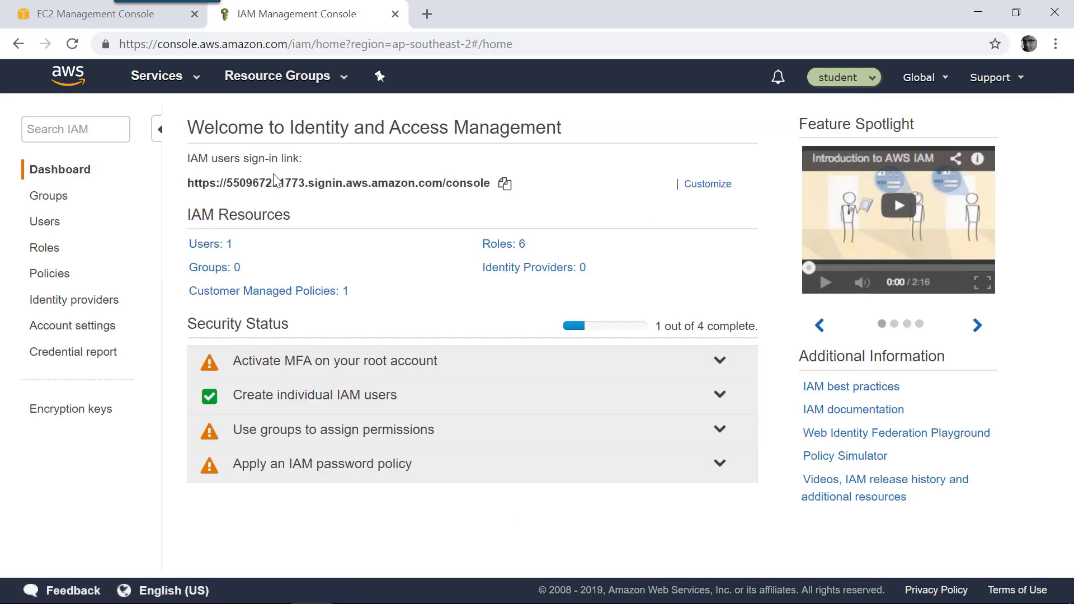
pyautogui.click(50, 254)
pyautogui.scroll(-1, 455, 341)
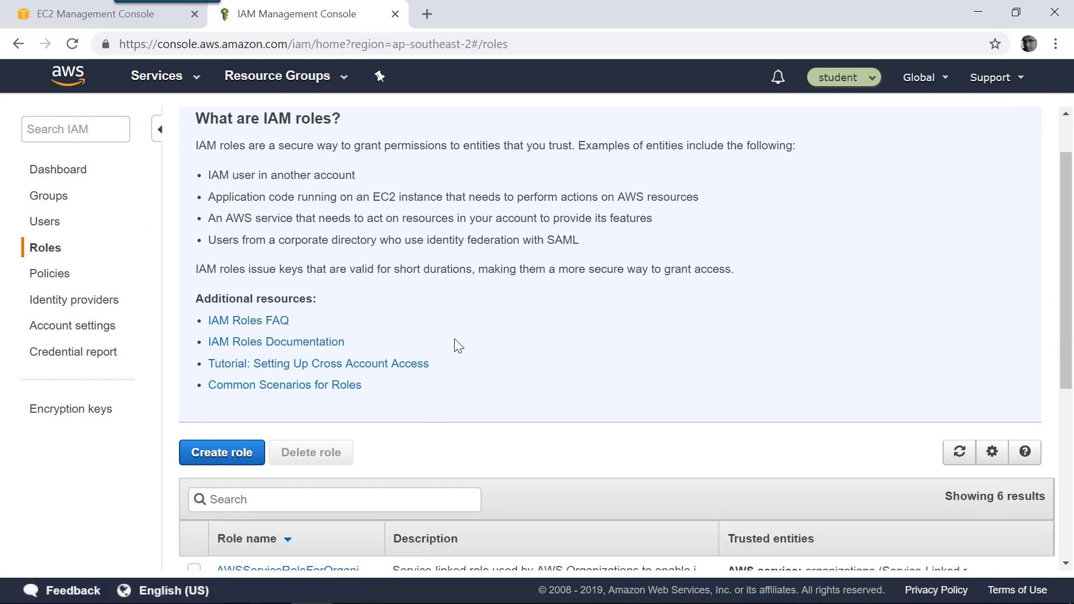
pyautogui.scroll(-3, 455, 341)
pyautogui.click(219, 270)
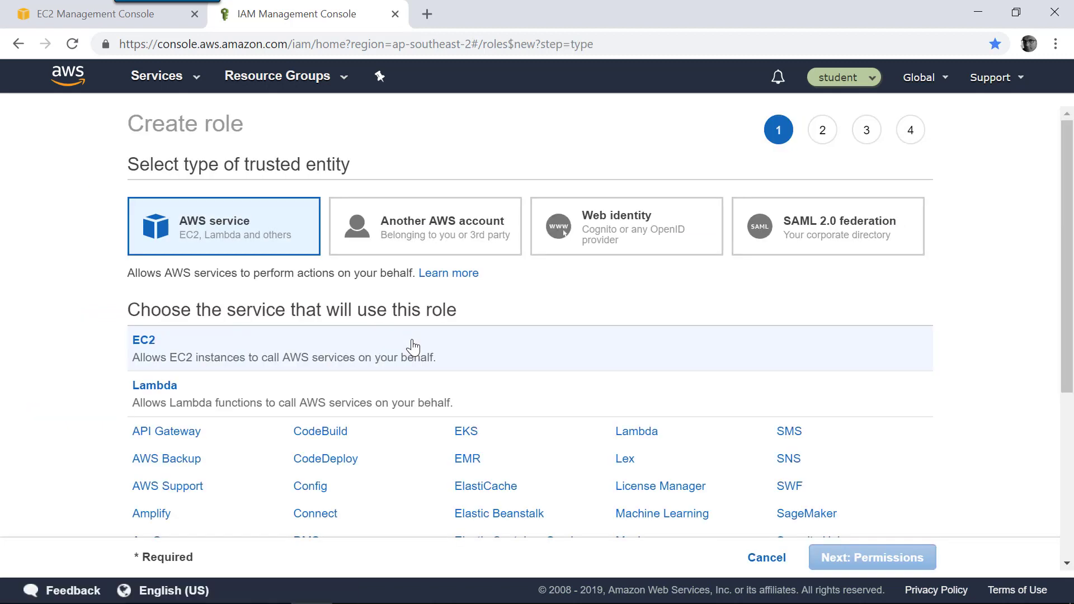
# Choose EC2 as the AWS service that will use the role and continue to its permissions.
pyautogui.scroll(-2, 412, 348)
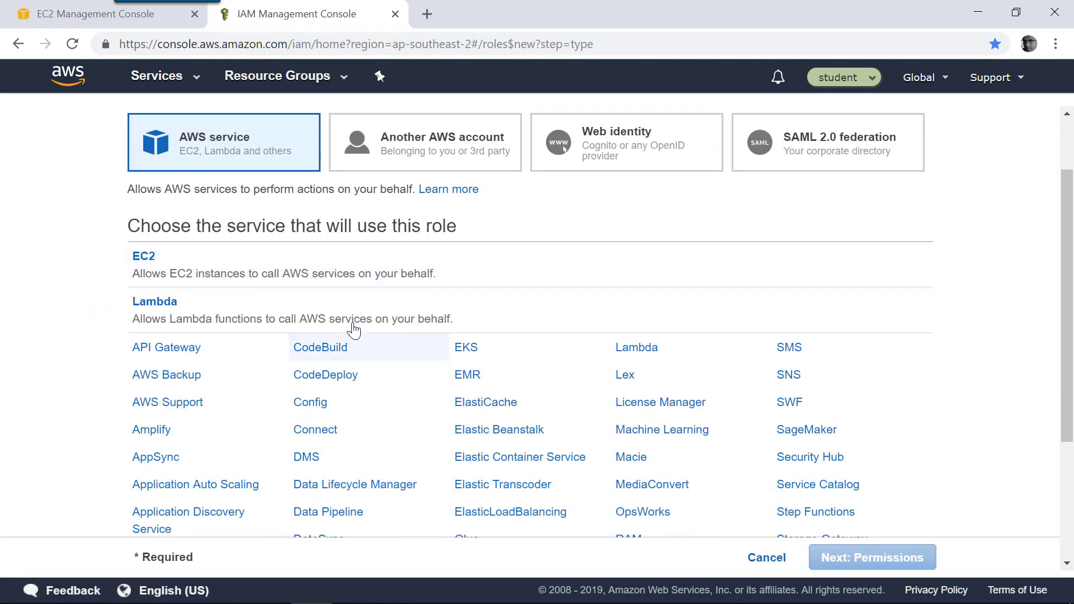
pyautogui.click(187, 285)
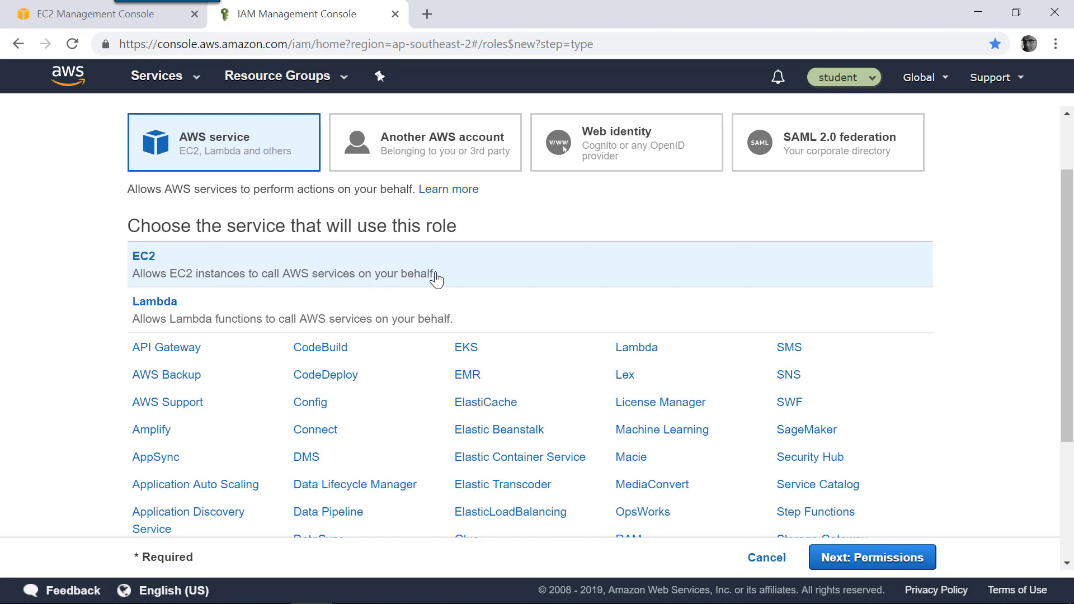
pyautogui.scroll(-3, 436, 280)
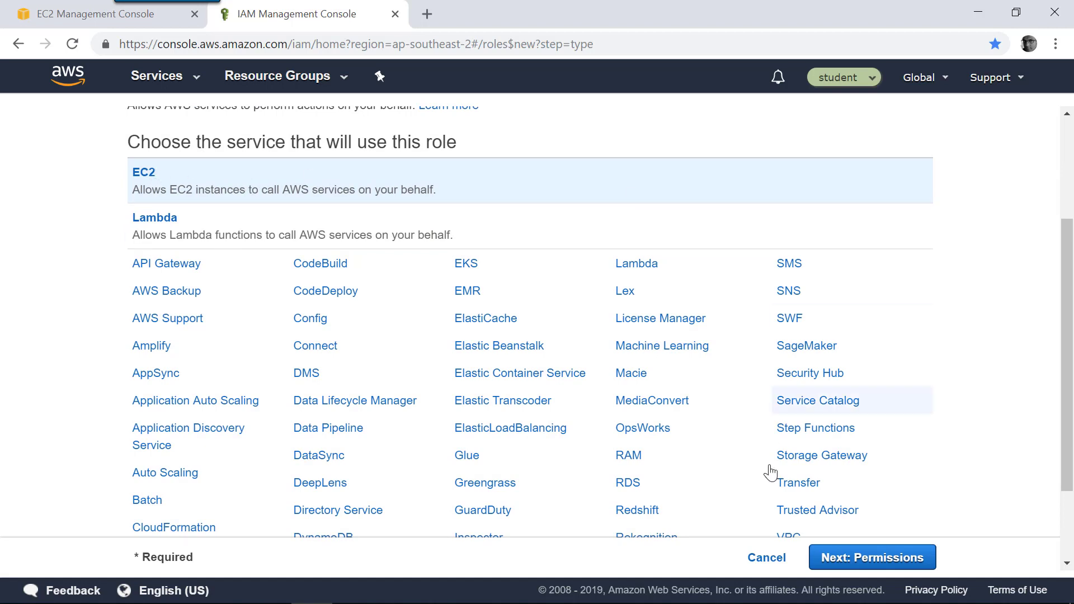
pyautogui.click(883, 561)
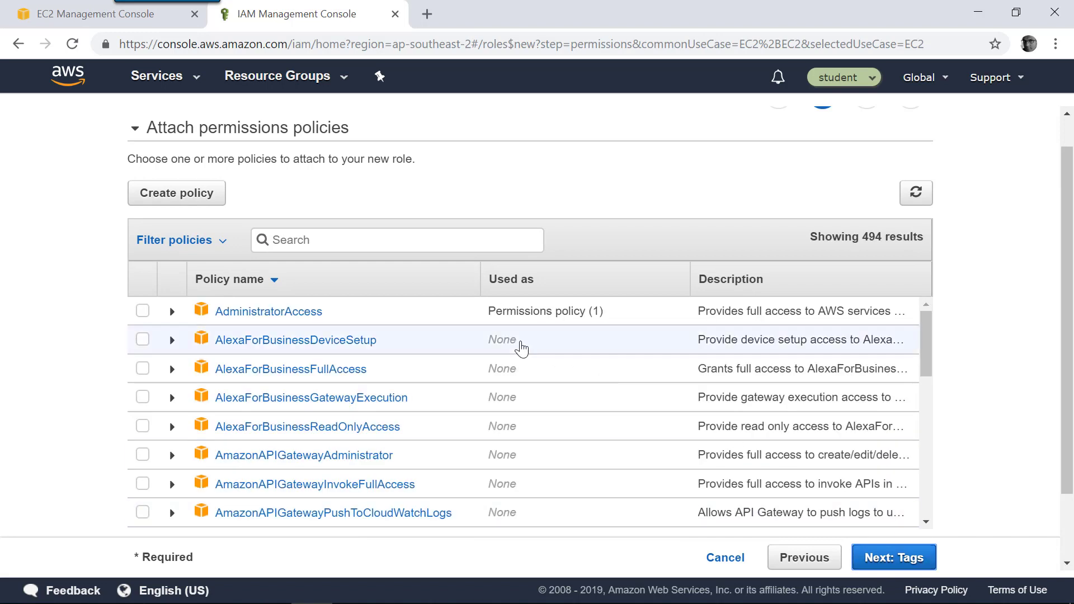
# Filter the policies to customer managed ones and select MyCatApp-Policy for the new role.
pyautogui.click(213, 246)
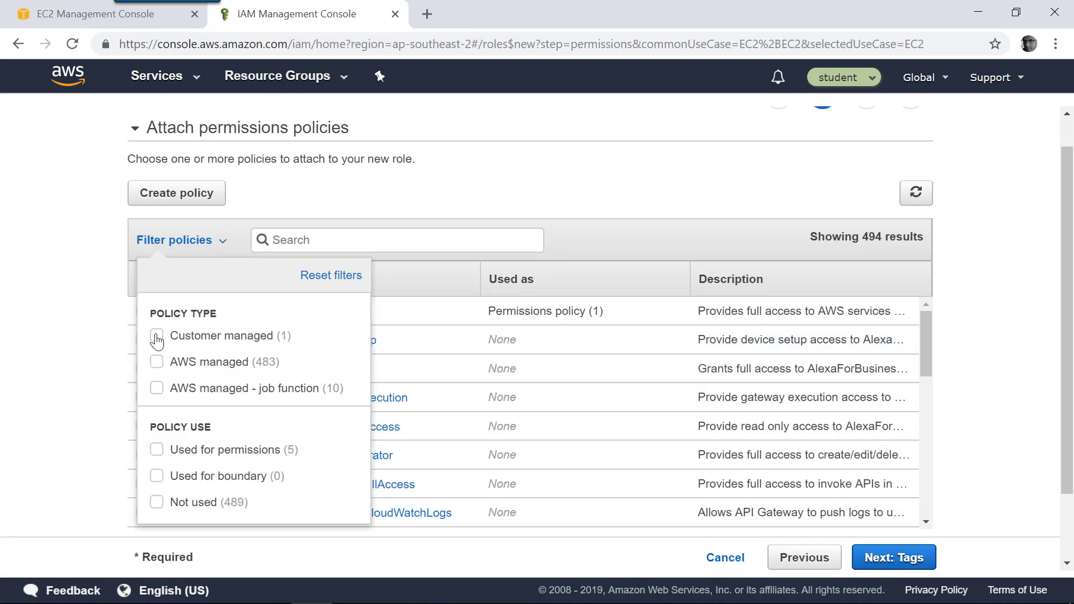
pyautogui.click(157, 337)
pyautogui.click(506, 380)
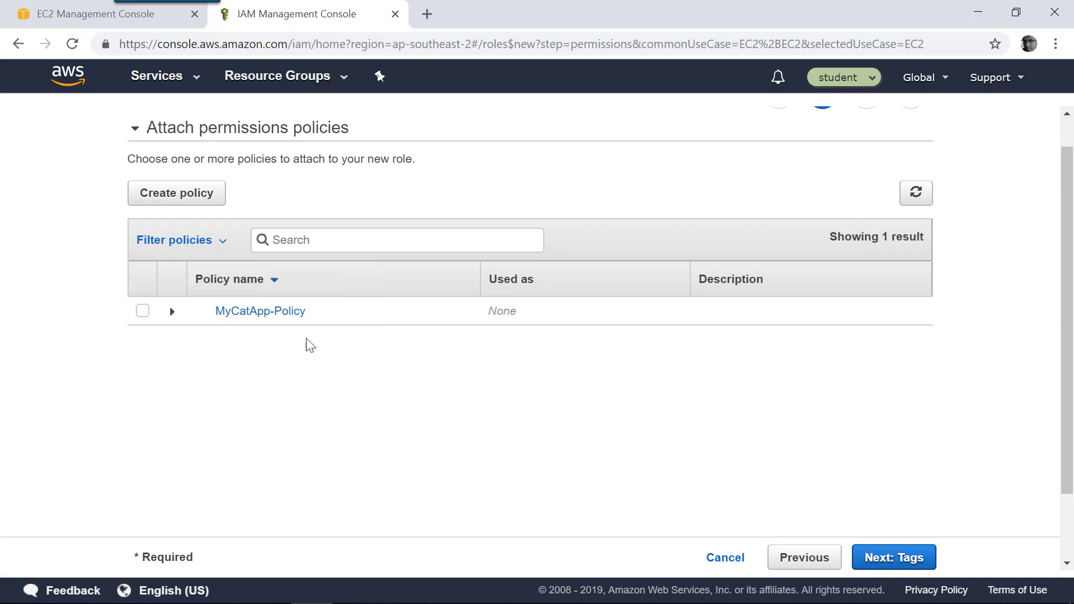
pyautogui.click(141, 313)
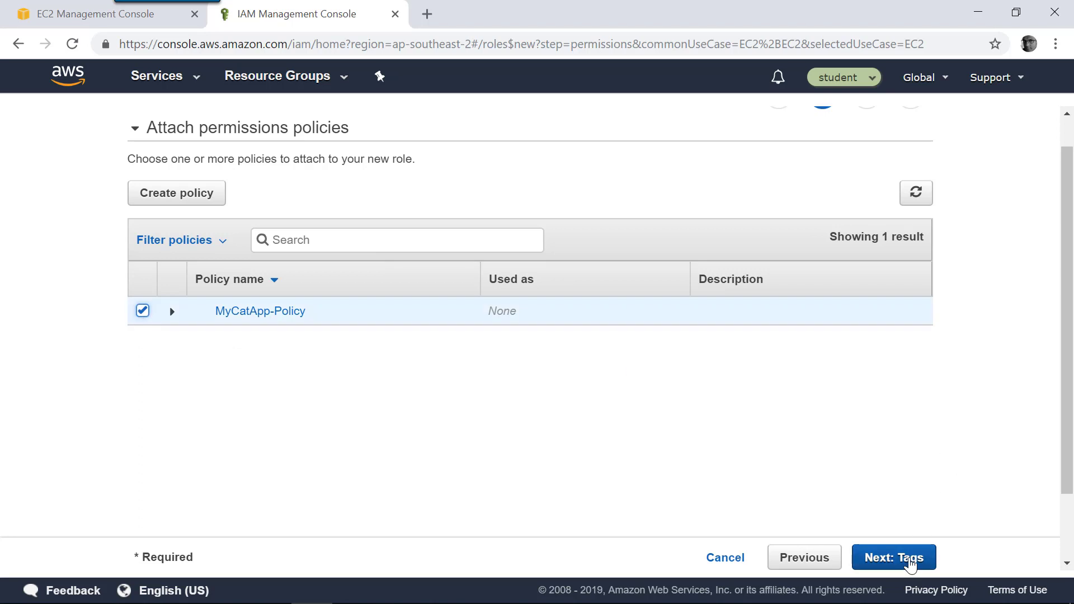
# Skip the tags, name the new role my-test-role and create it.
pyautogui.click(910, 562)
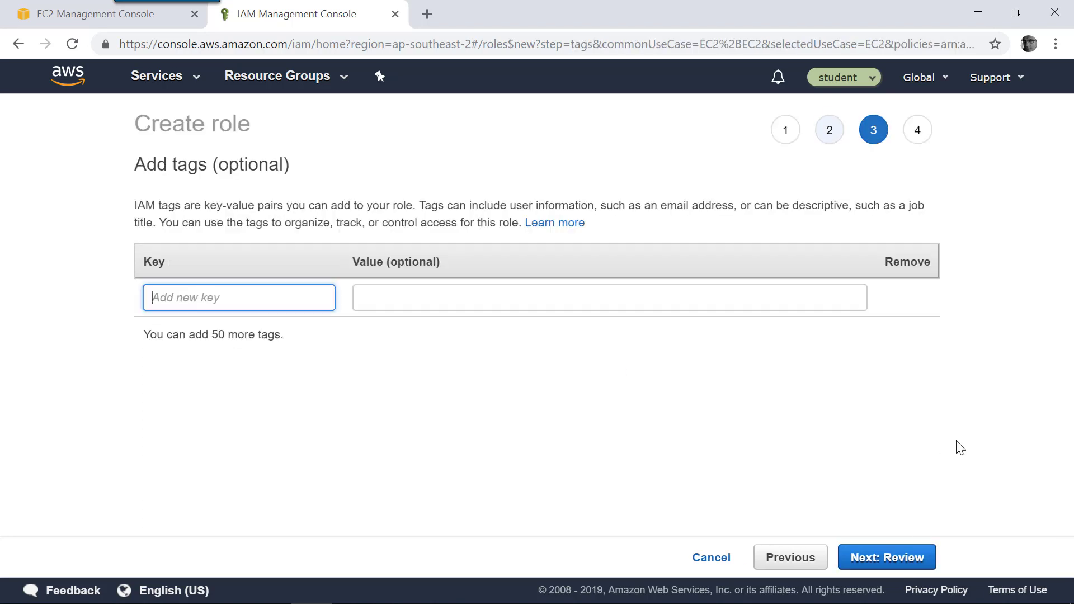
pyautogui.click(918, 566)
pyautogui.click(530, 241)
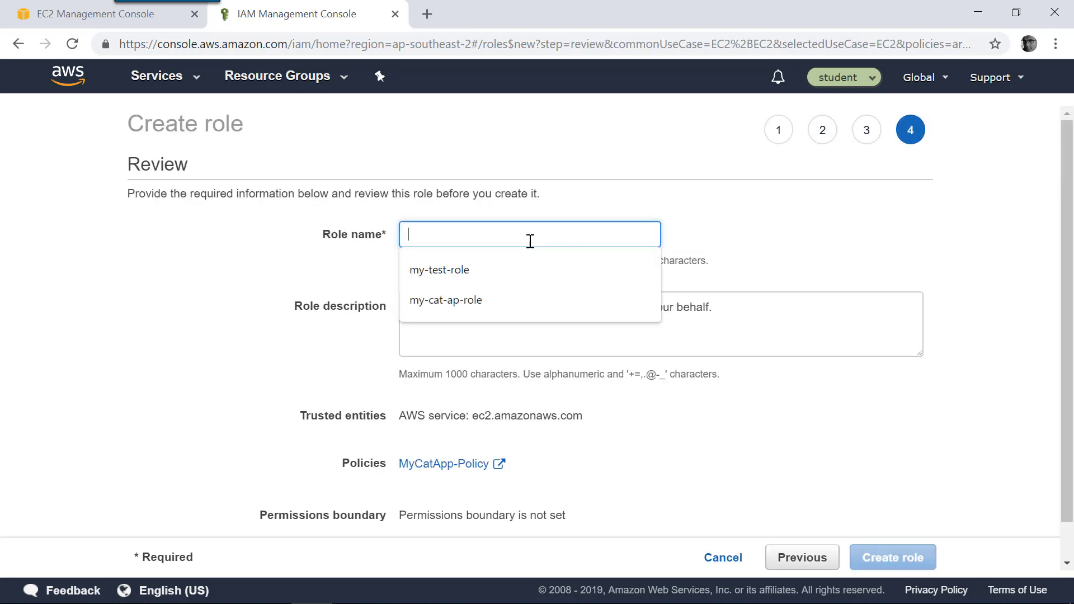
pyautogui.click(510, 269)
pyautogui.click(511, 234)
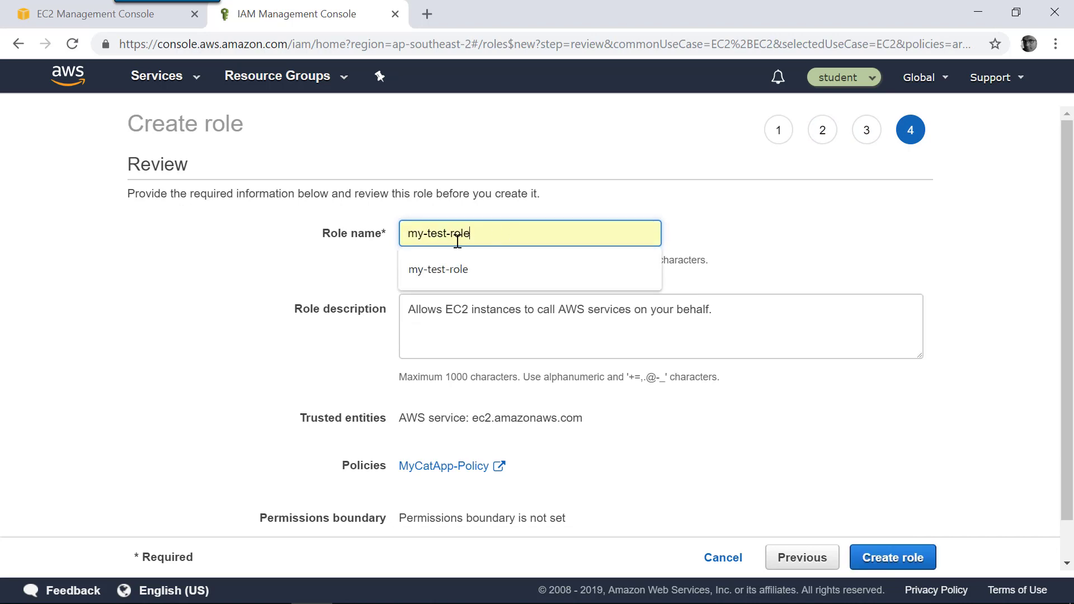
pyautogui.click(556, 212)
pyautogui.click(922, 565)
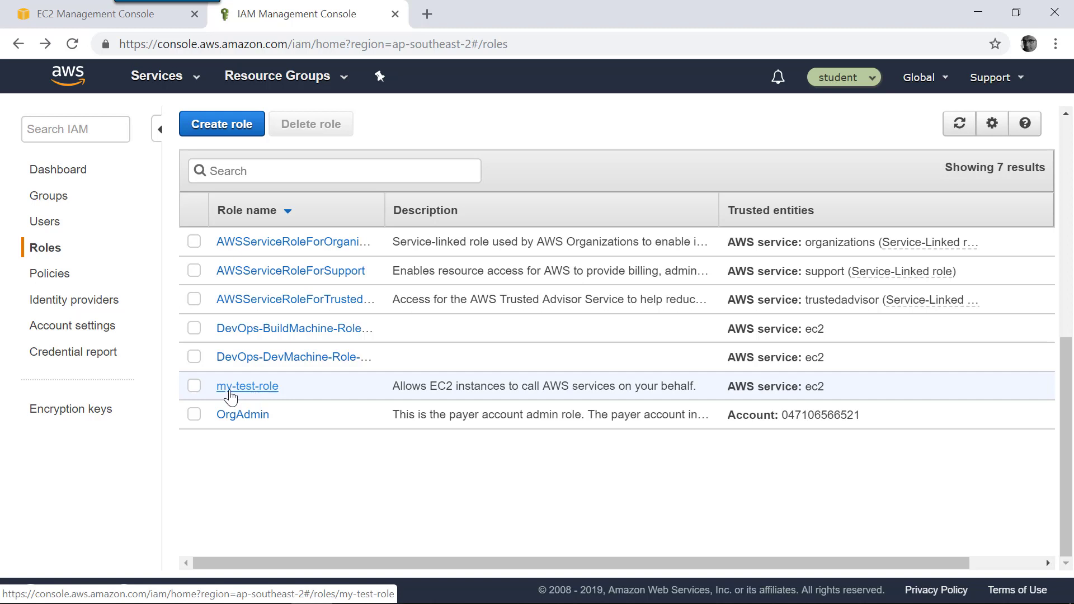
# Open the IAM user mytest-user and copy its user ARN.
pyautogui.click(47, 231)
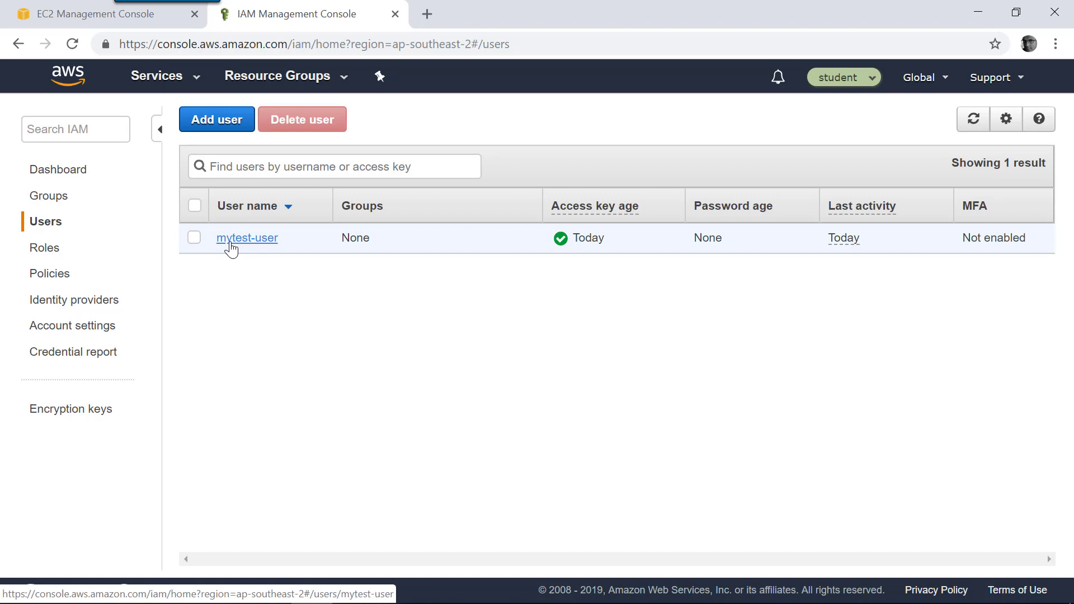
pyautogui.click(229, 246)
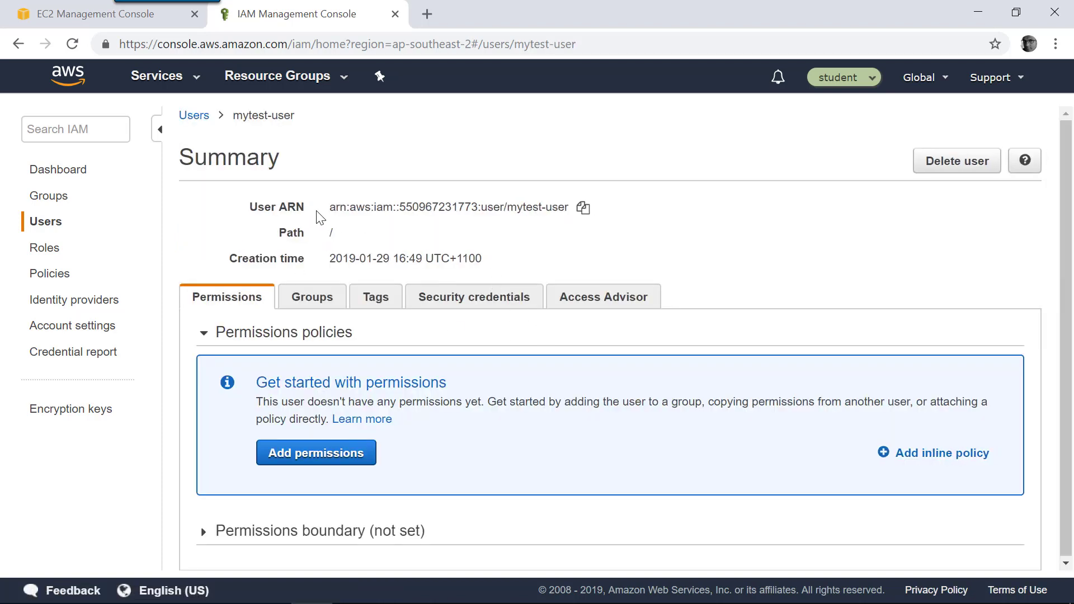
pyautogui.tripleClick(331, 211)
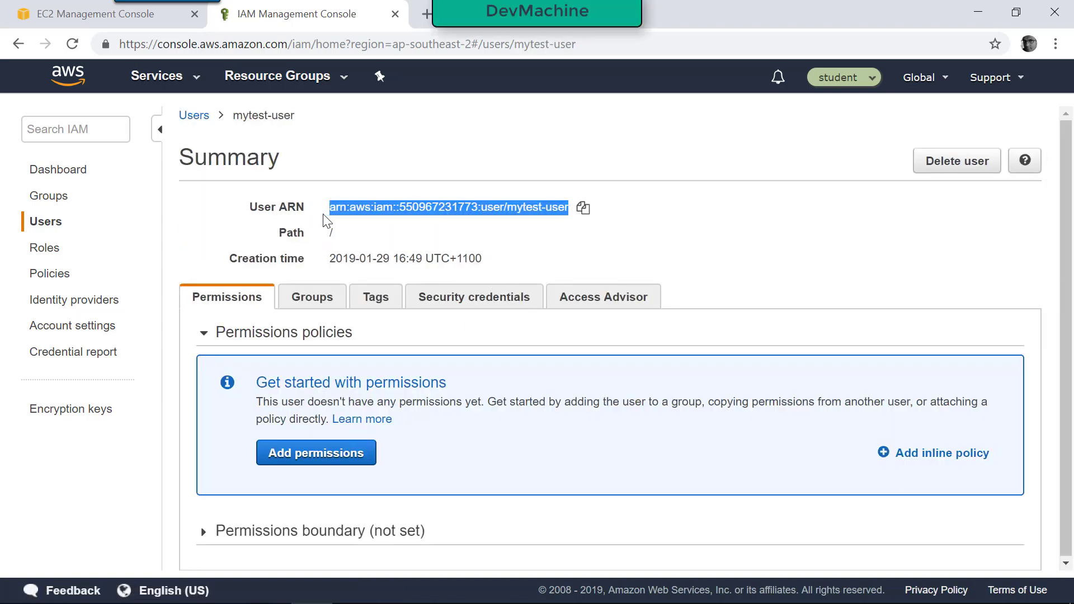
pyautogui.click(439, 206)
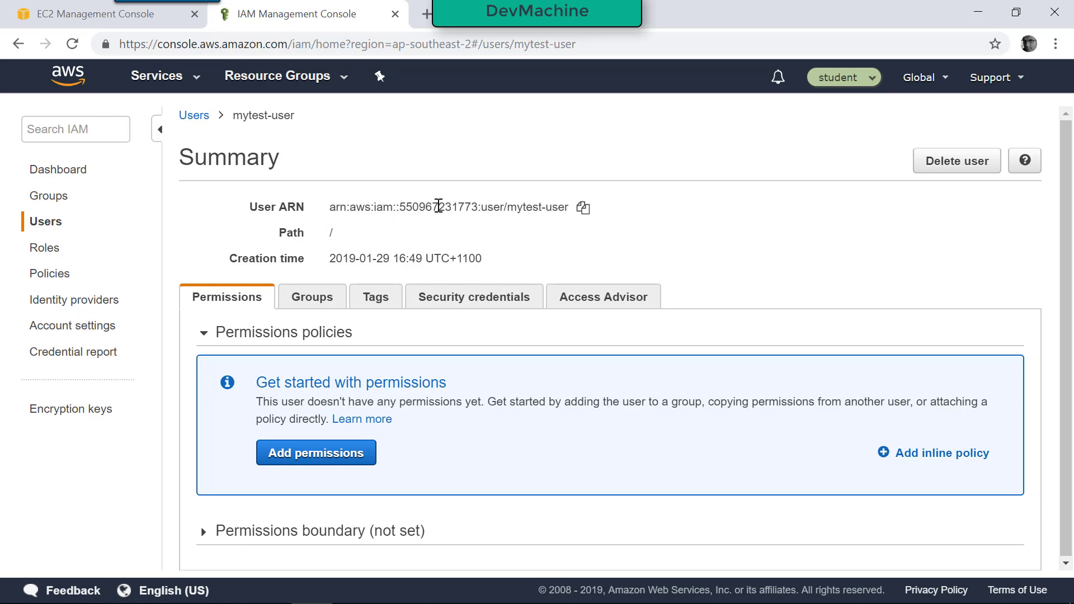
pyautogui.click(583, 208)
# Open my-test-role in the IAM roles and bring up its trust relationship policy document for editing.
pyautogui.click(45, 248)
pyautogui.scroll(-7, 268, 302)
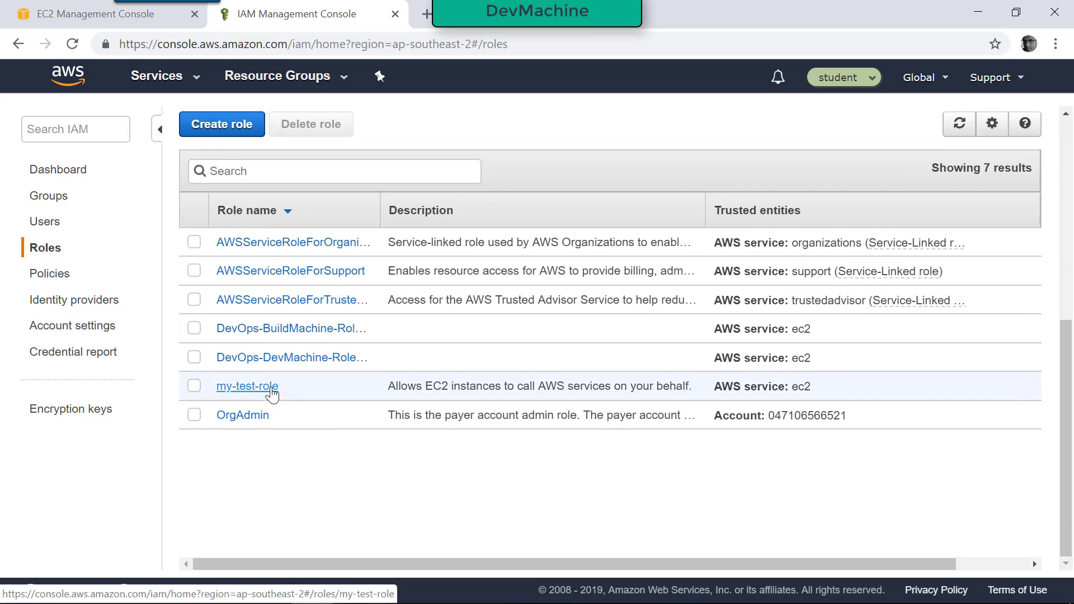
pyautogui.click(271, 389)
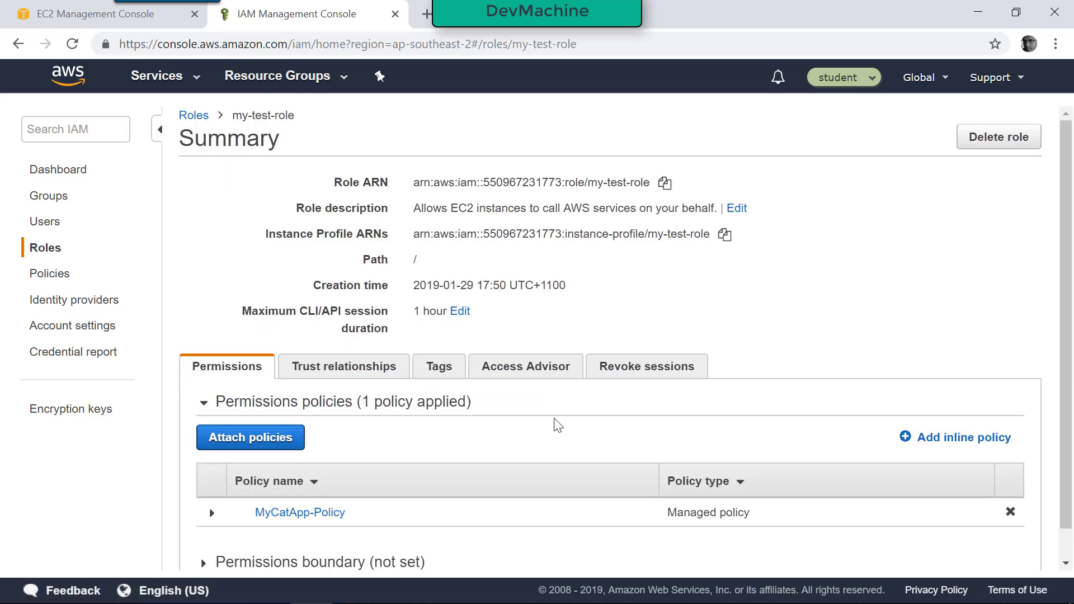
pyautogui.scroll(-1, 556, 423)
pyautogui.click(344, 353)
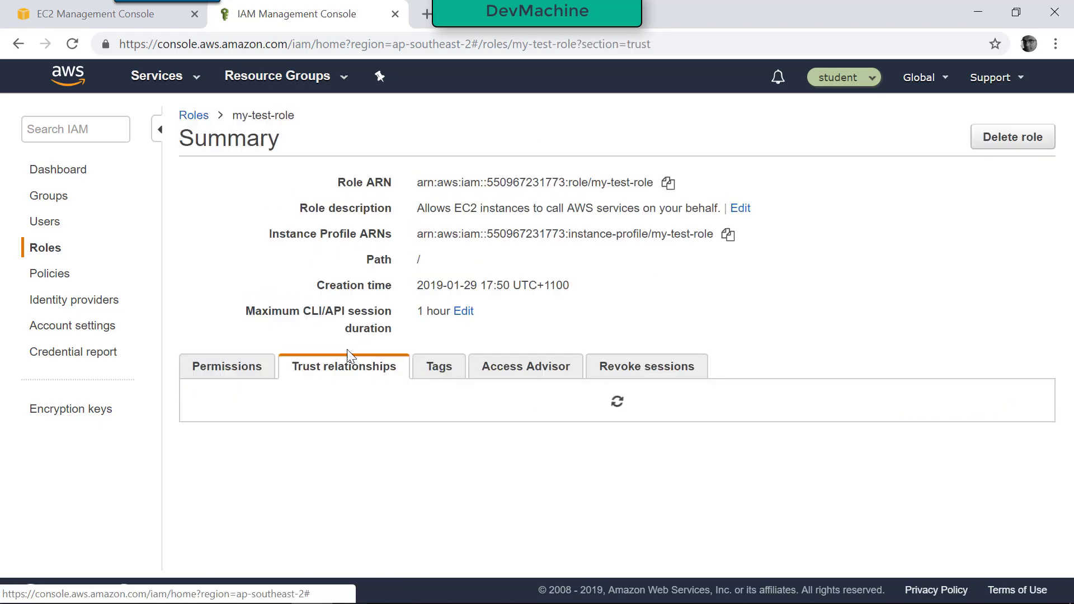
pyautogui.click(269, 428)
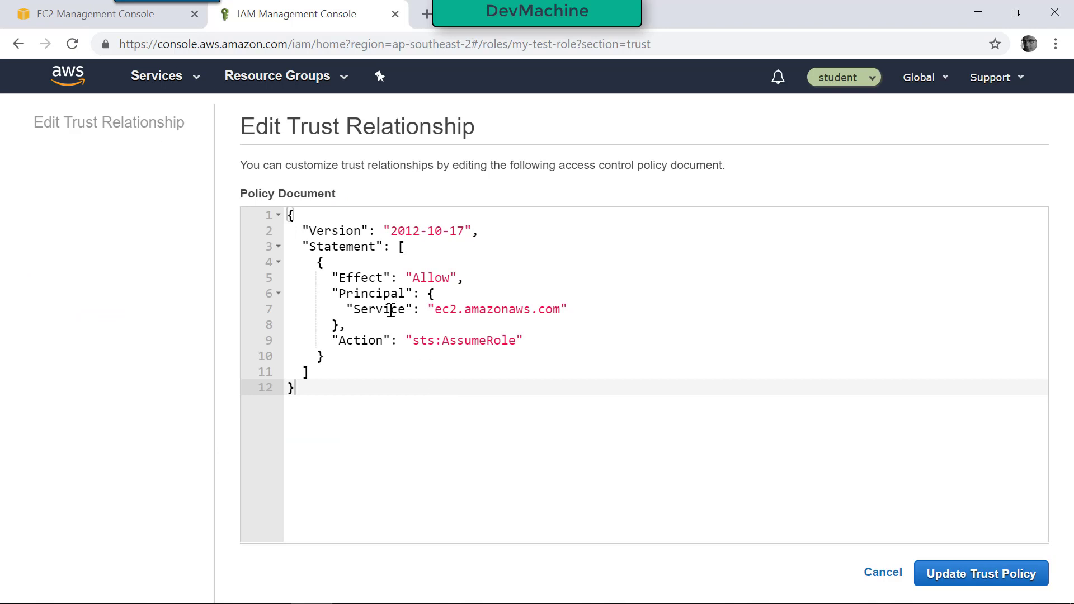
# Change the trust policy's Service principal to AWS with the copied mytest-user ARN and save the updated policy.
pyautogui.doubleClick(391, 310)
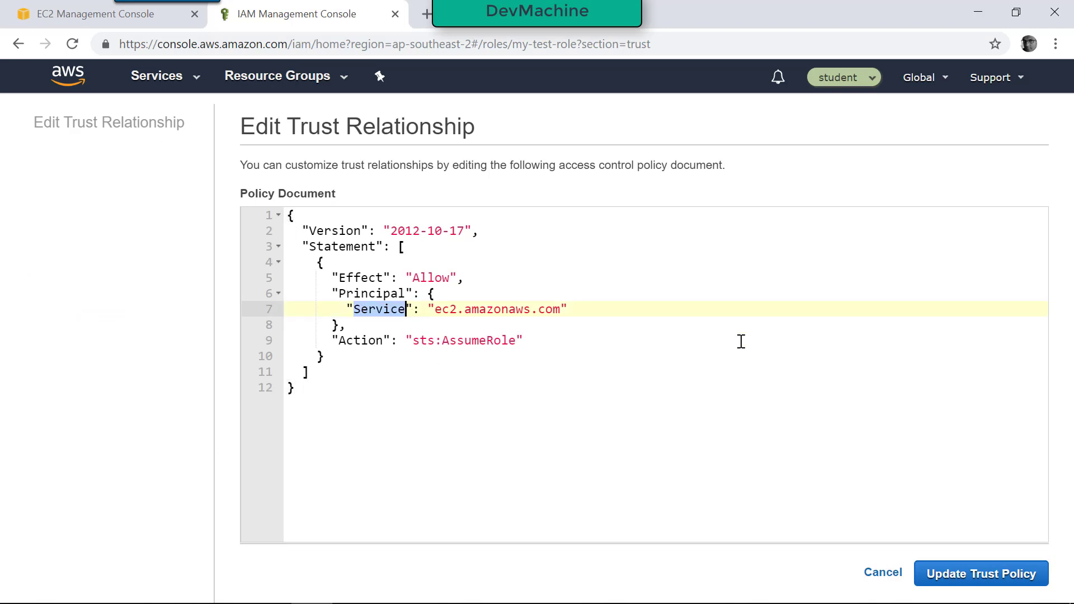
pyautogui.write('AWS')
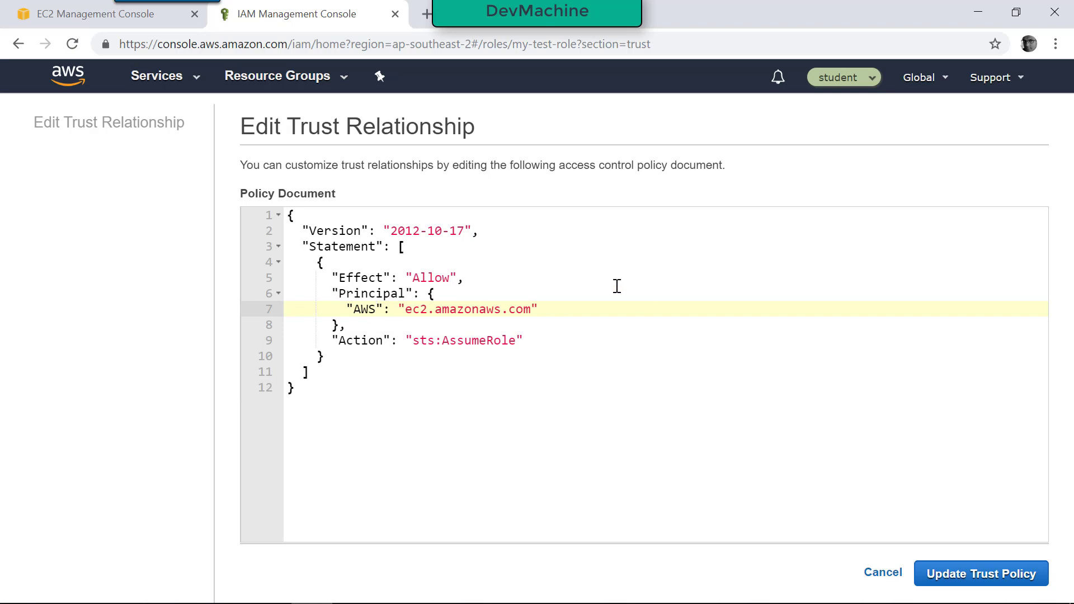
pyautogui.moveTo(530, 310); pyautogui.dragTo(406, 314)
pyautogui.hotkey('ctrl', 'v')
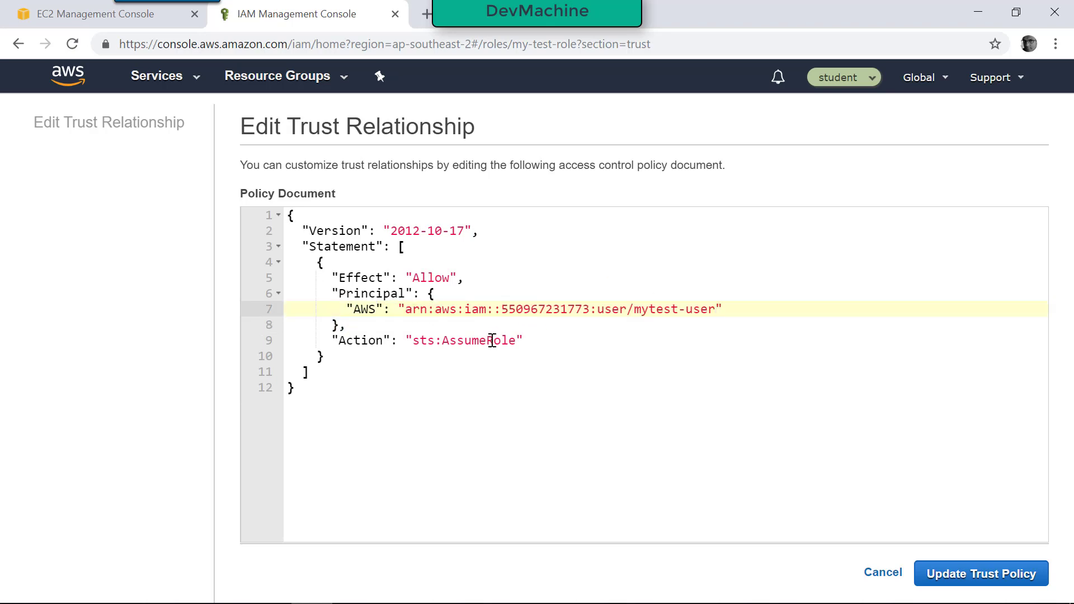
pyautogui.click(325, 213)
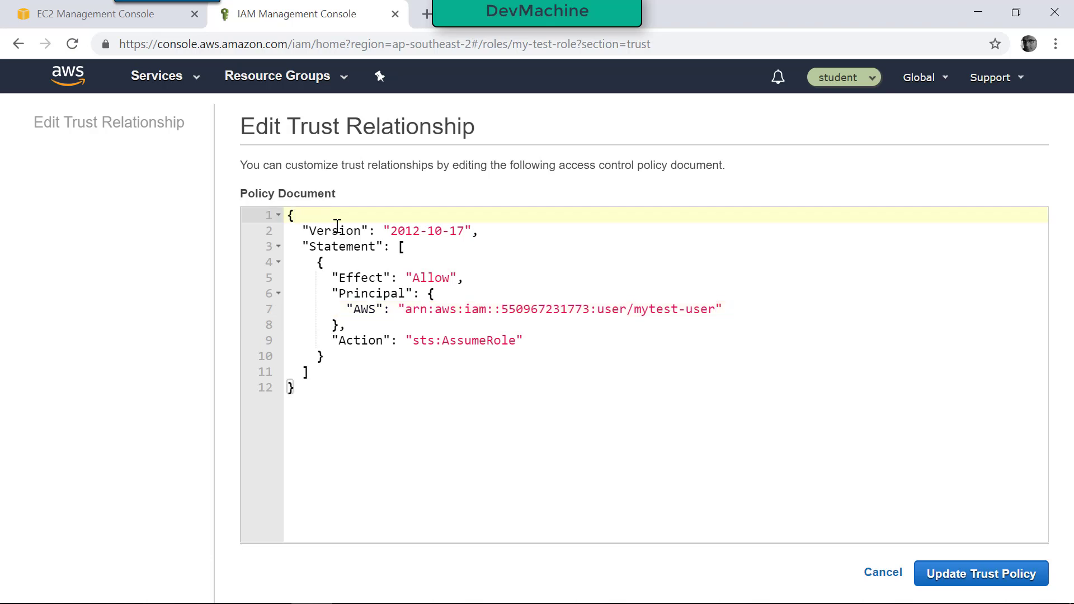
pyautogui.click(375, 308)
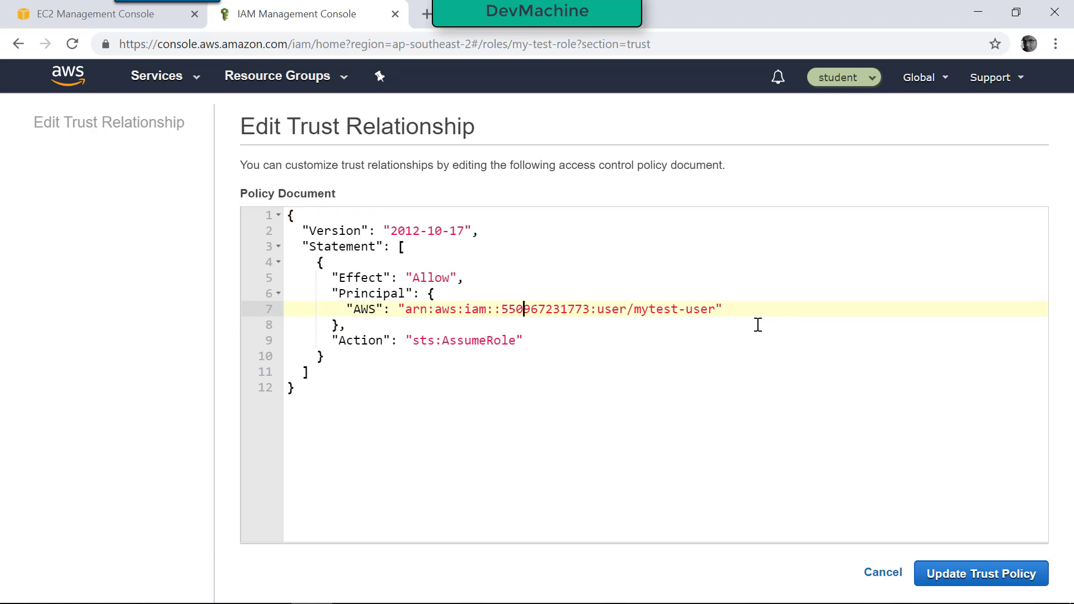
pyautogui.click(742, 308)
pyautogui.click(970, 575)
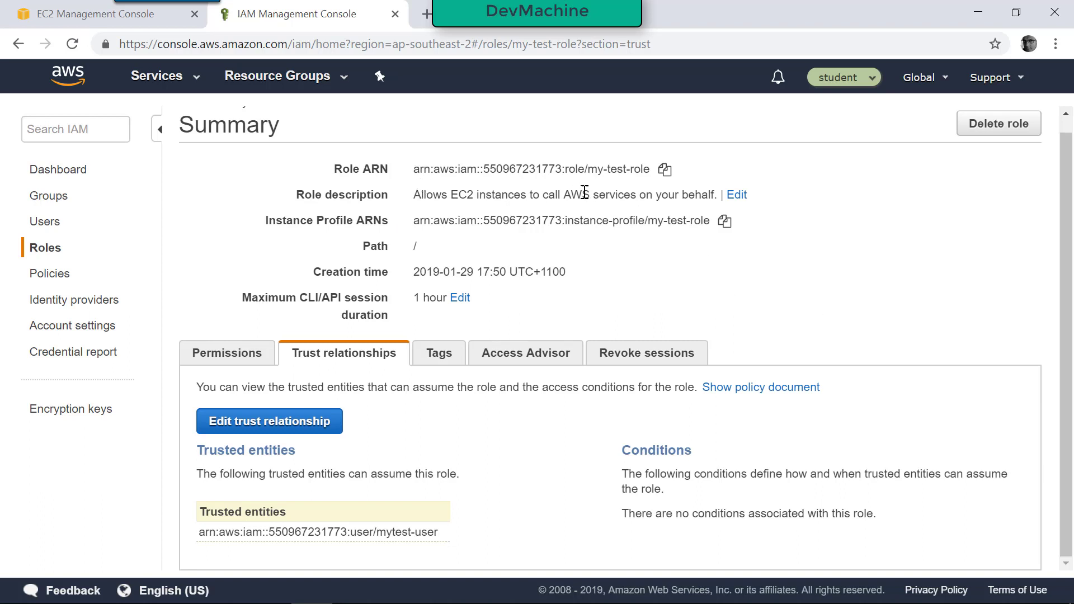
# Review my-test-role's ARN and trusted entities, and check the permissions of mytest-user.
pyautogui.tripleClick(591, 170)
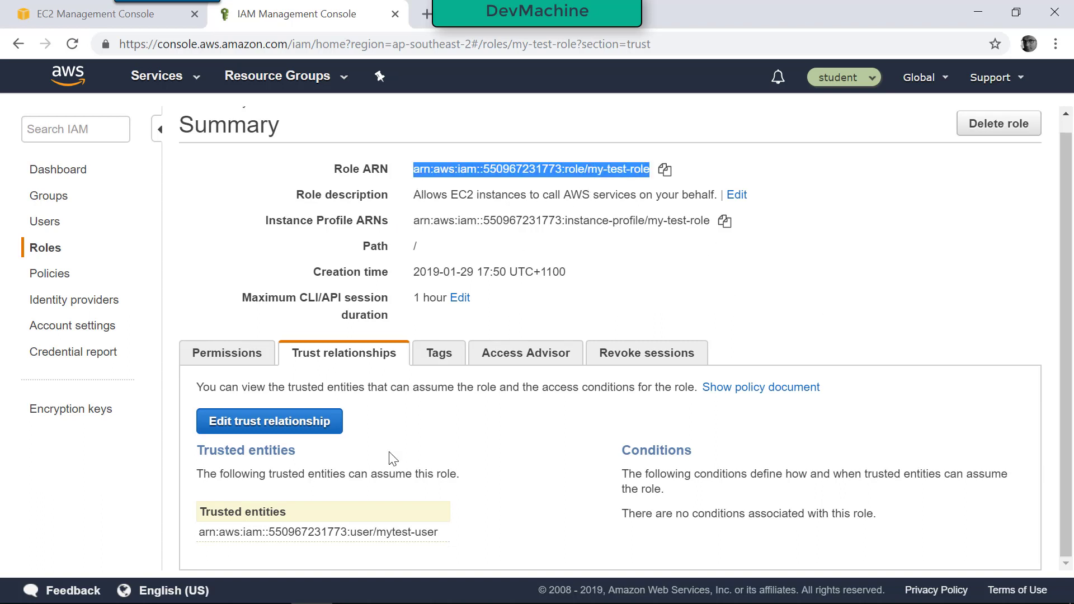
pyautogui.click(389, 532)
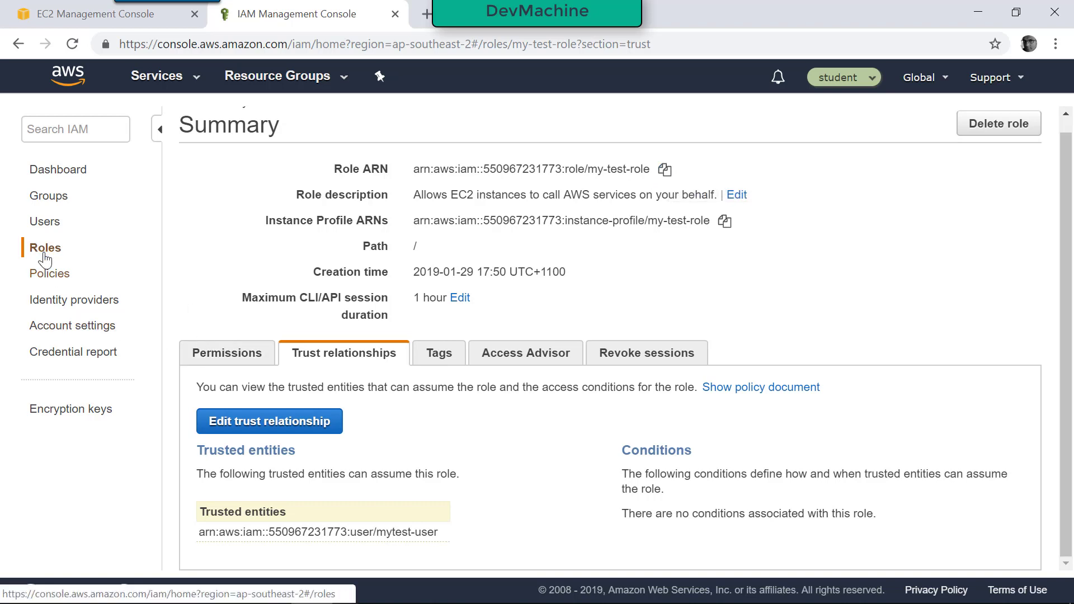
pyautogui.click(51, 225)
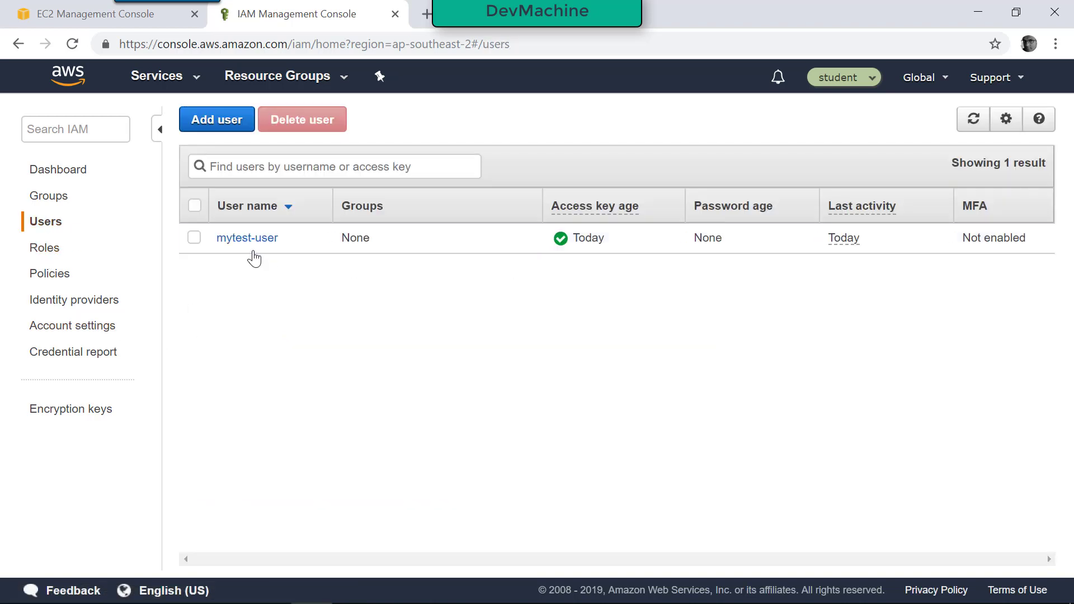
pyautogui.click(247, 239)
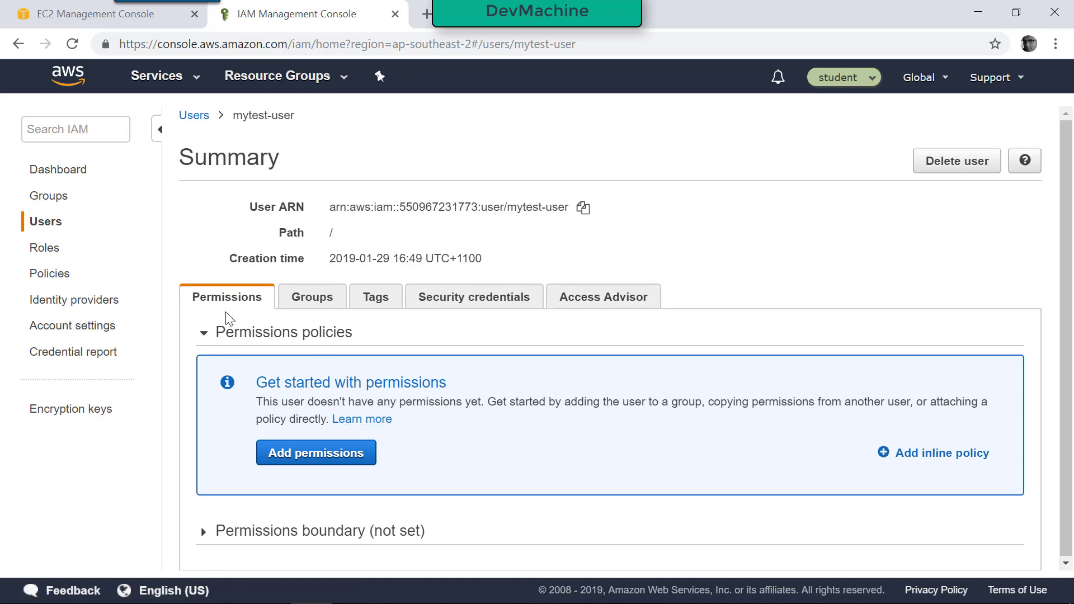
# Reopen my-test-role, check its attached policies, and copy the role ARN.
pyautogui.click(48, 250)
pyautogui.scroll(-5, 288, 309)
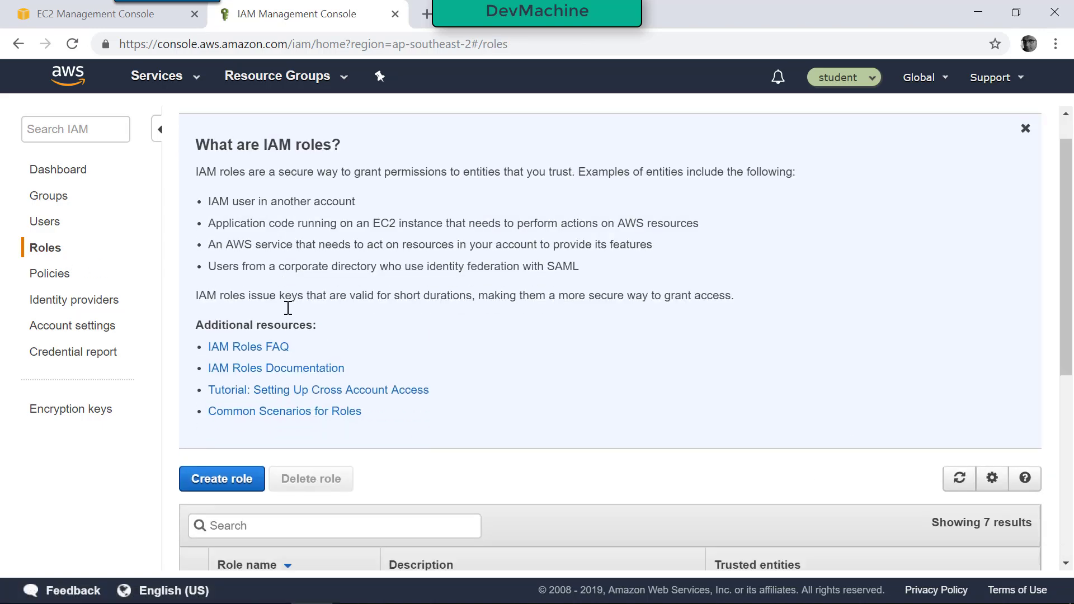
pyautogui.click(262, 444)
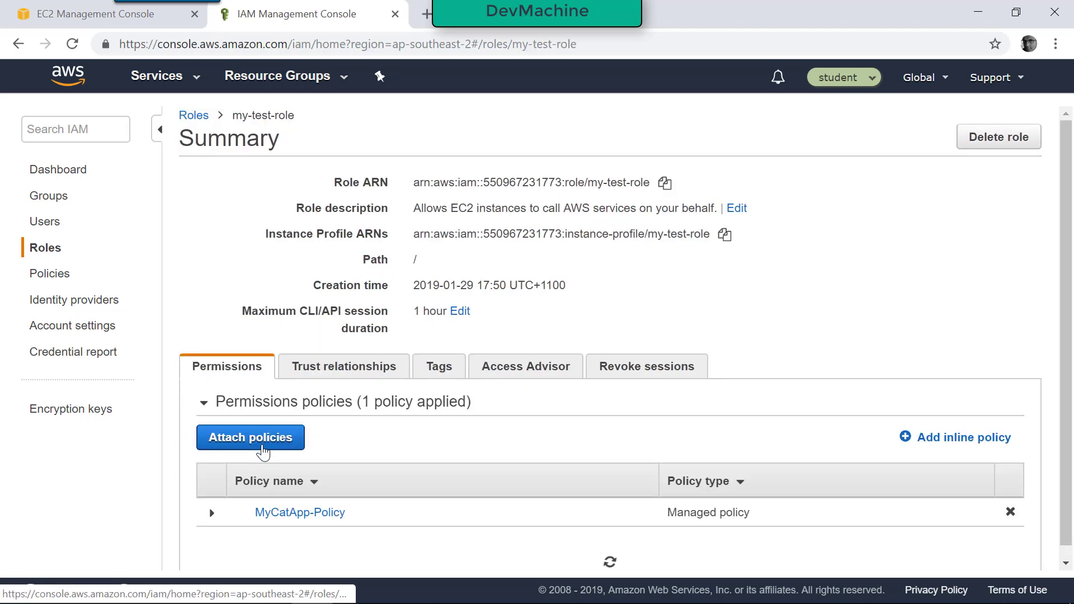
pyautogui.scroll(-1, 294, 491)
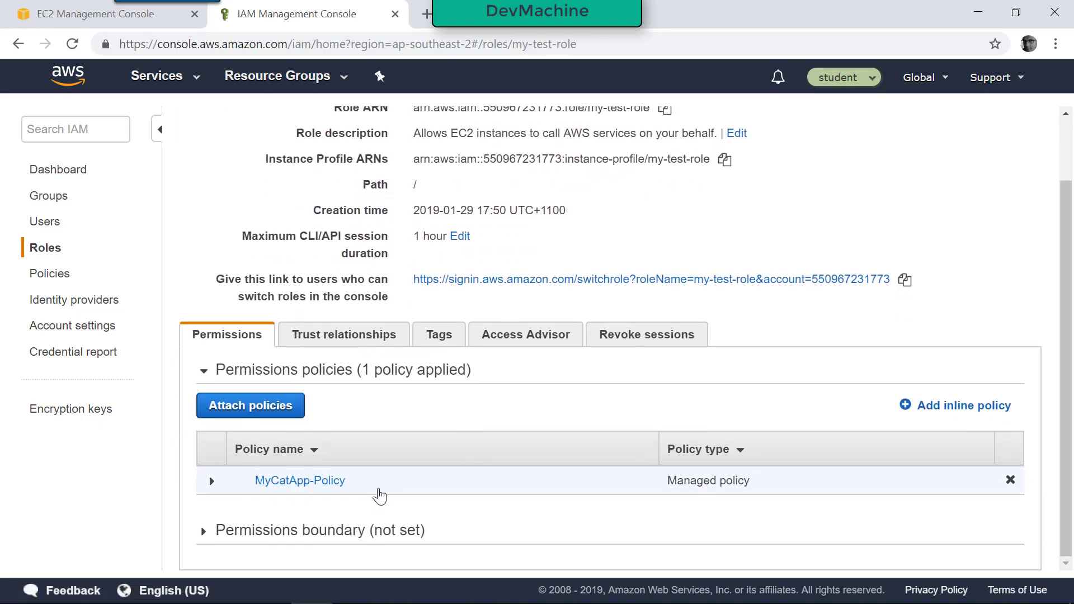
pyautogui.scroll(1, 603, 412)
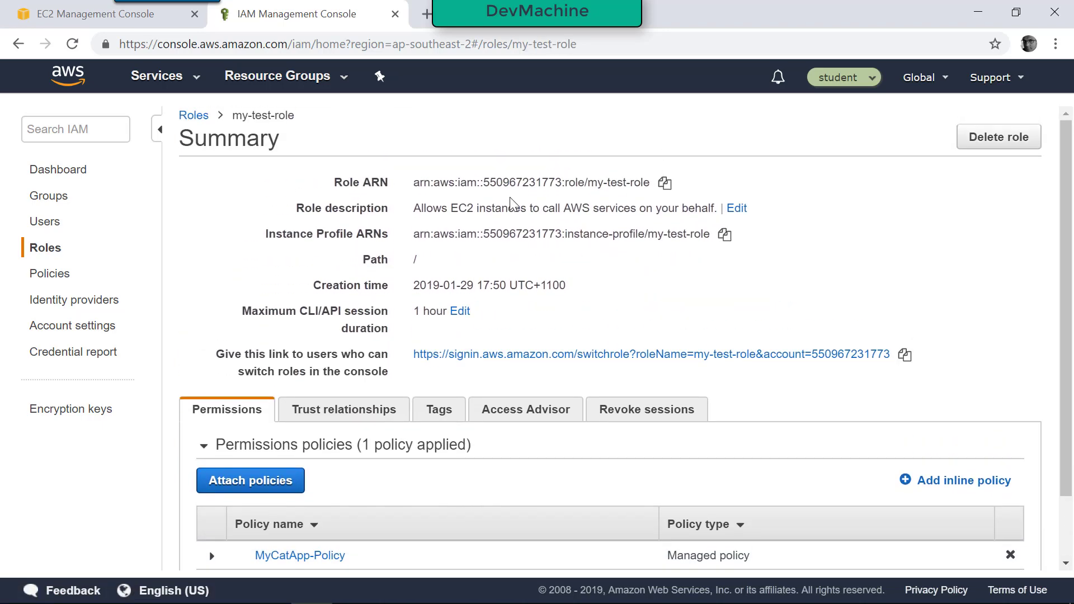
pyautogui.click(665, 183)
pyautogui.click(665, 186)
pyautogui.moveTo(651, 182); pyautogui.dragTo(415, 180)
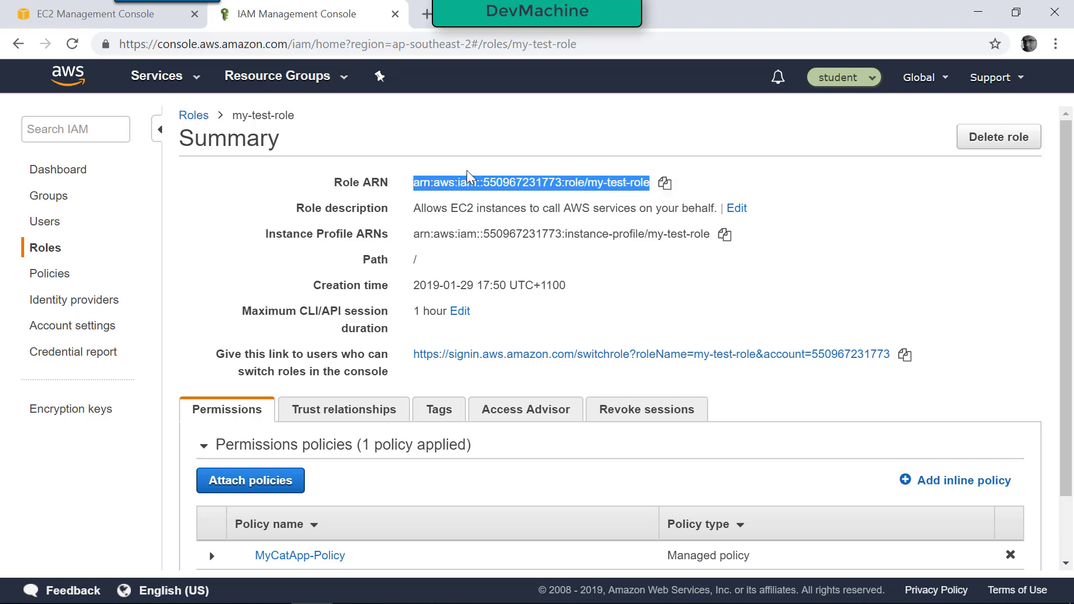
pyautogui.click(495, 162)
# Switch to Azure DevOps on the remote DevMachine and select MyCatApp-Plugin-Base-Pipeline among all build pipelines.
pyautogui.moveTo(439, 588)
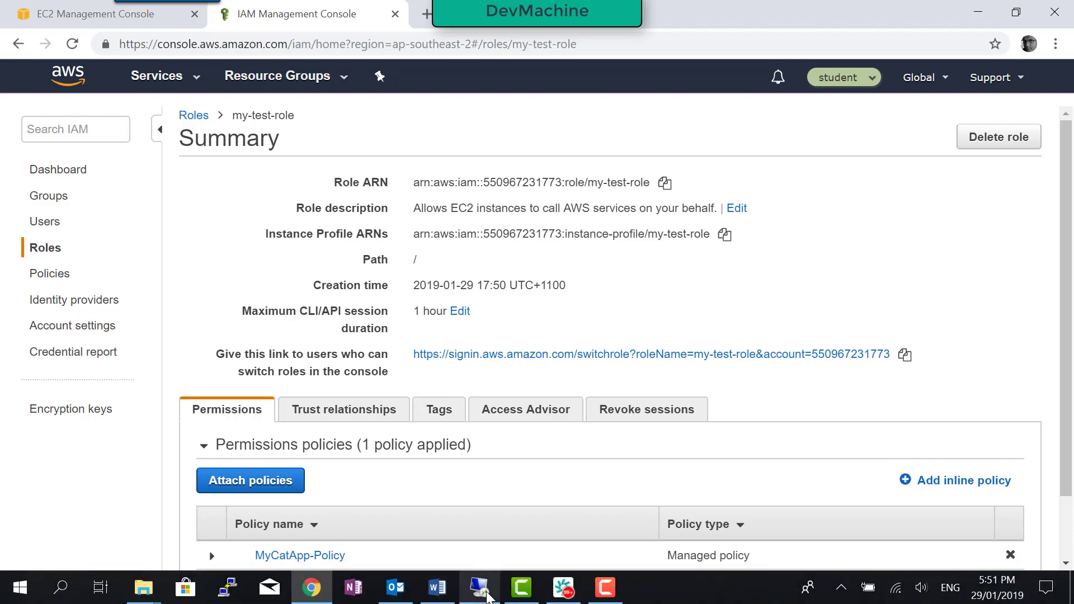
pyautogui.click(479, 588)
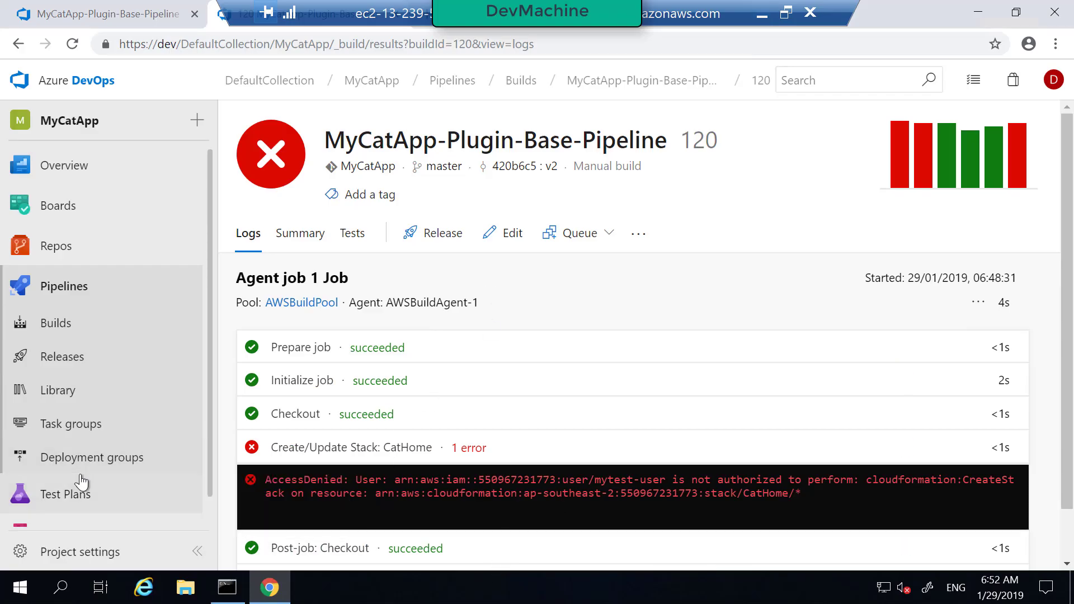
pyautogui.click(73, 301)
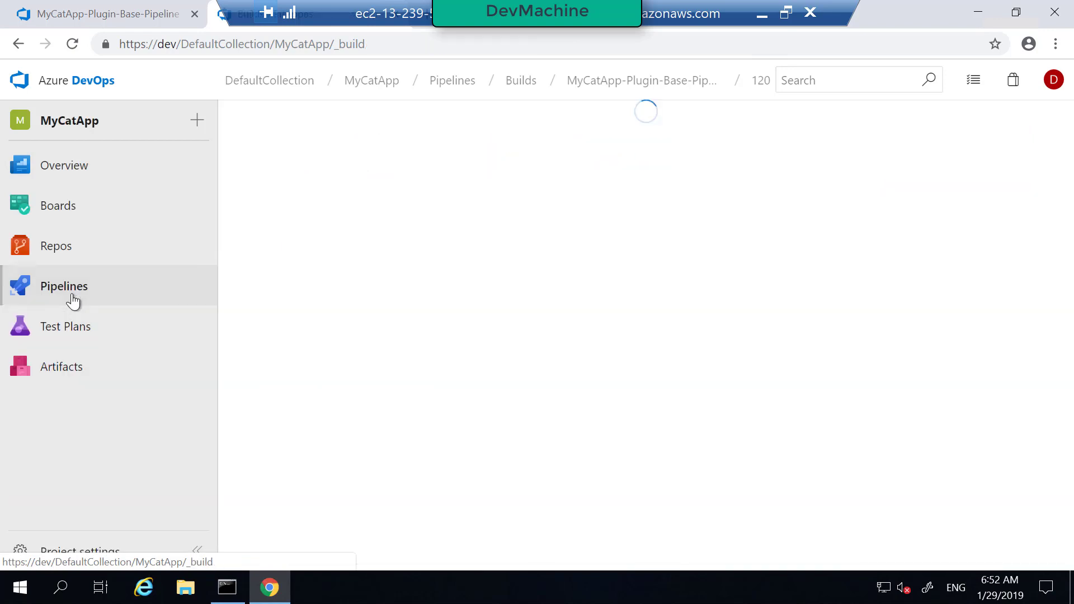
pyautogui.click(266, 149)
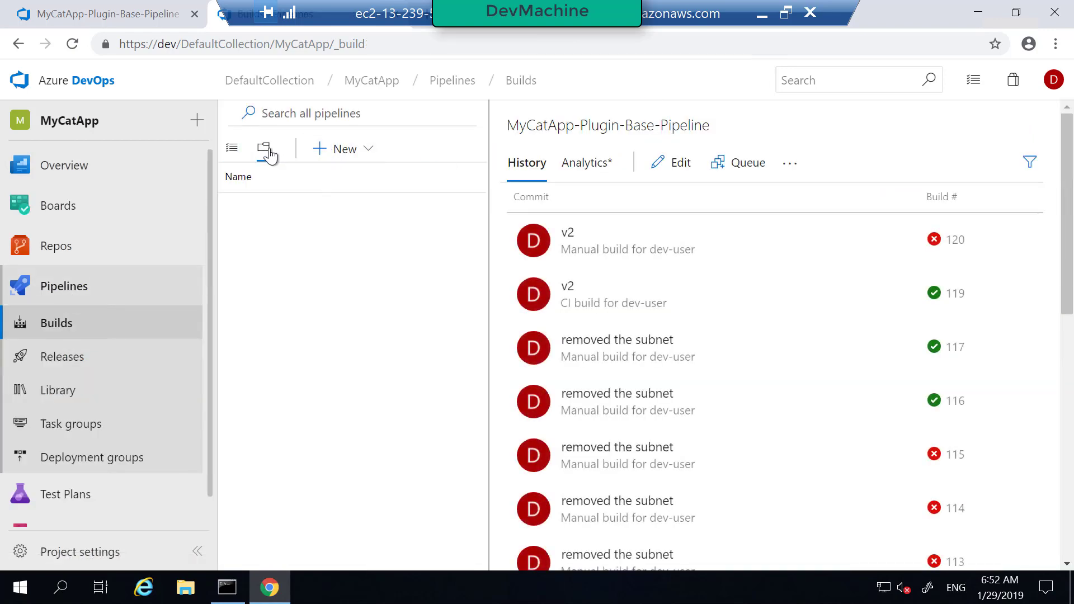
pyautogui.click(324, 277)
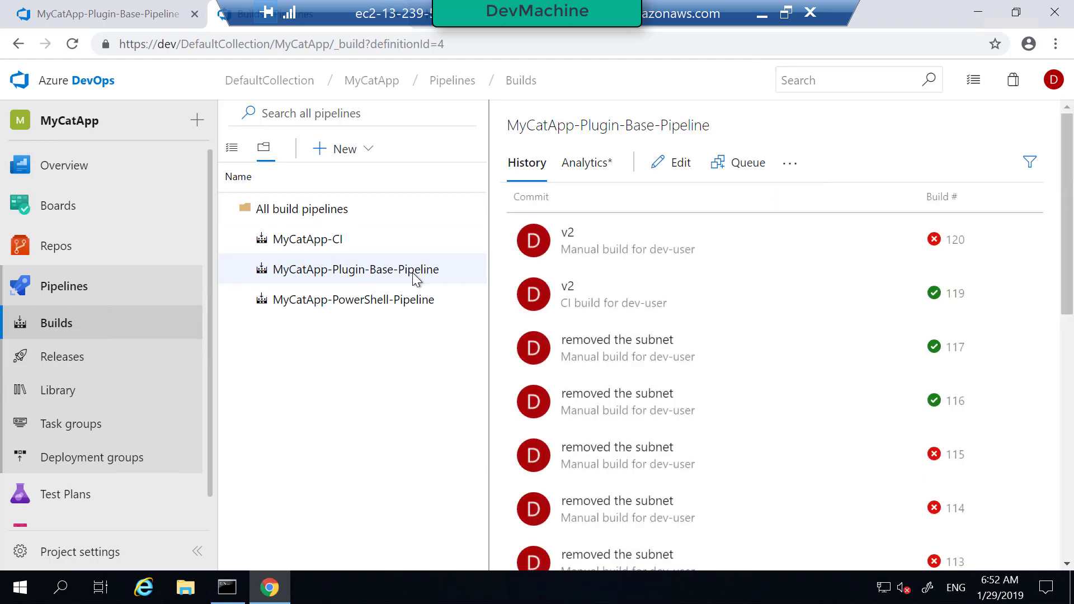
# Open the pipeline for editing and go to the management of the AWS credentials used by the Create/Update Stack: CatHome task.
pyautogui.click(677, 163)
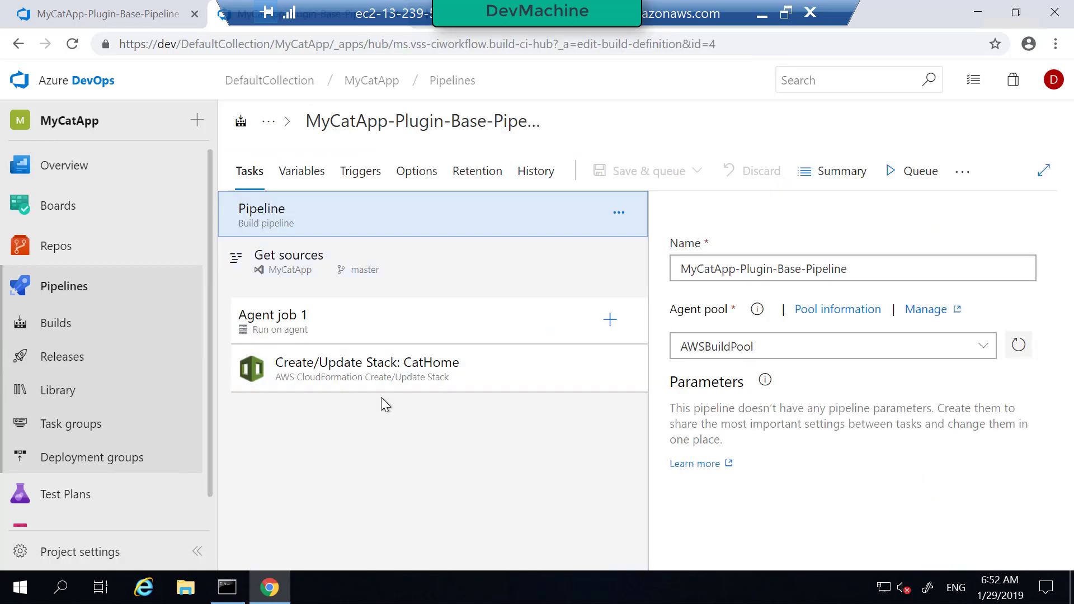
pyautogui.click(378, 390)
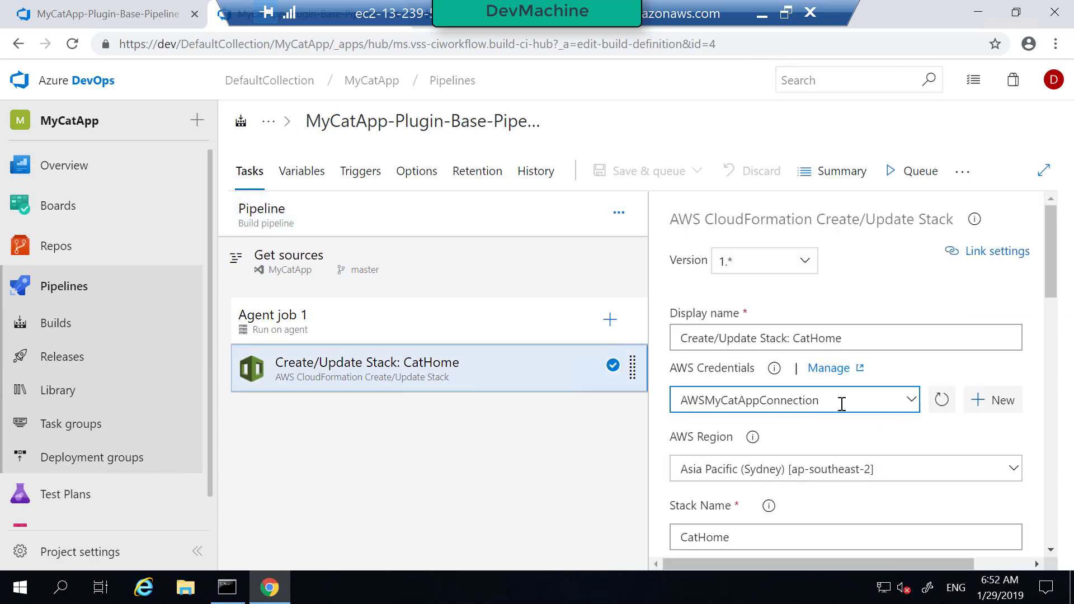
pyautogui.click(840, 371)
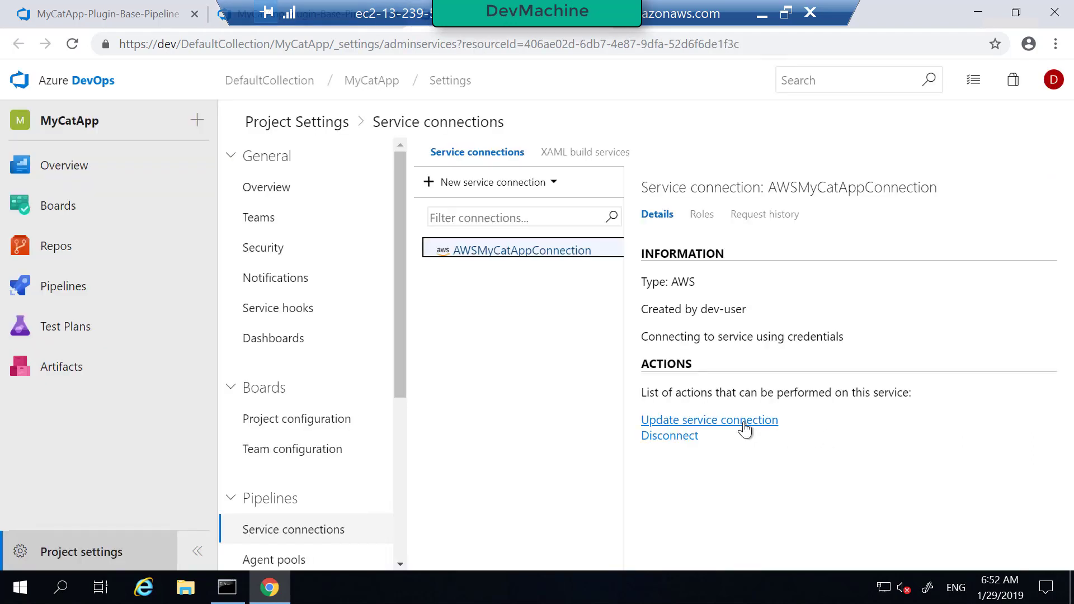
# Update the AWSMyCatAppConnection service connection with the copied ARN of my-test-role as the Role to Assume.
pyautogui.click(745, 429)
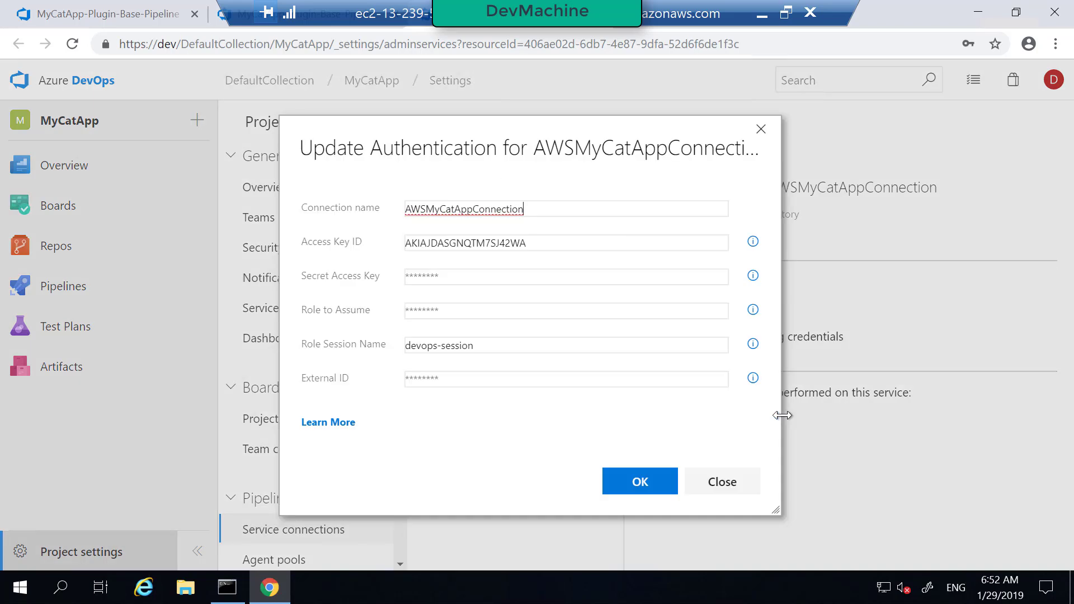
pyautogui.click(459, 312)
pyautogui.hotkey('ctrl', 'v')
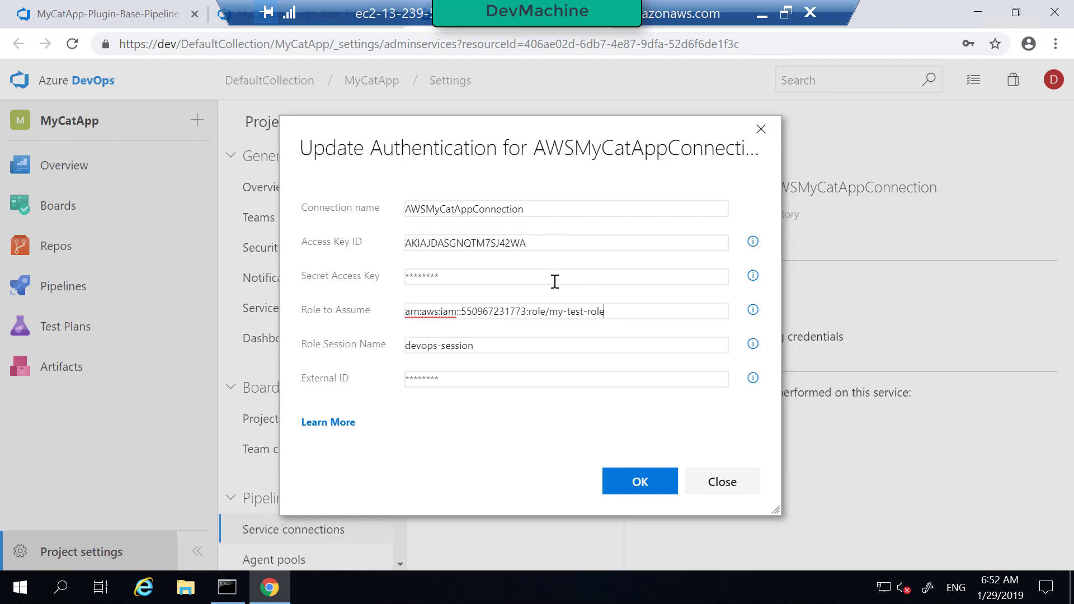
pyautogui.click(648, 491)
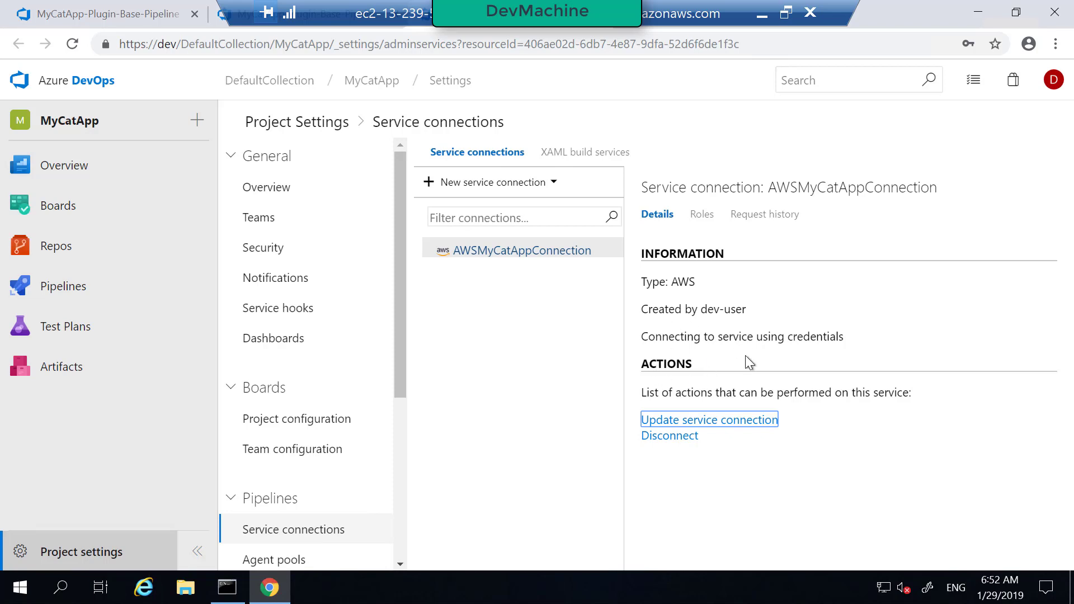
# Queue a new build of MyCatApp-Plugin-Base-Pipeline on AWSBuildPool from the master branch.
pyautogui.click(63, 286)
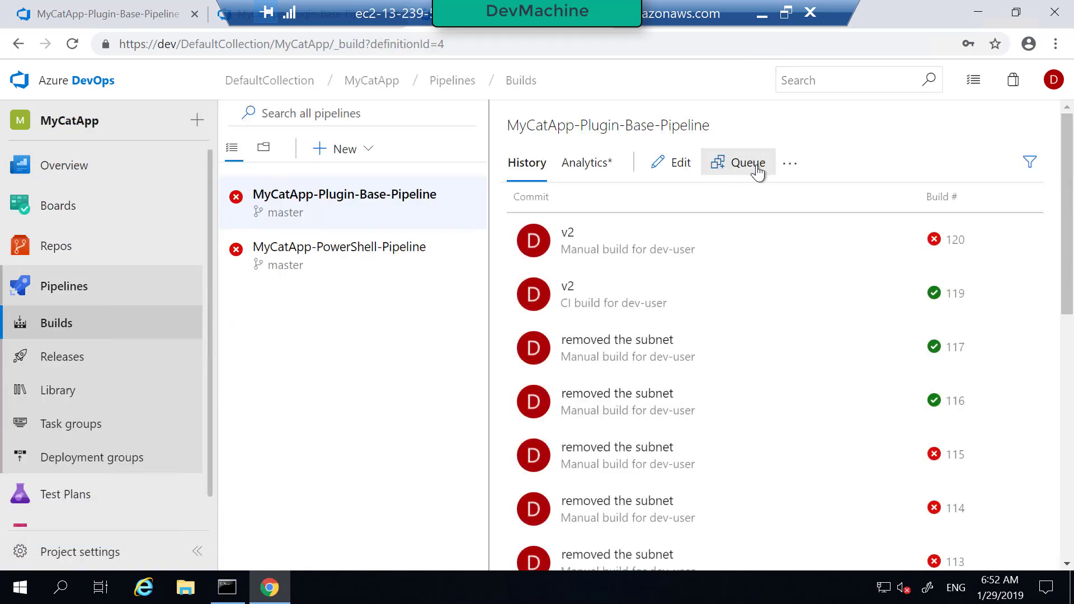
pyautogui.click(760, 167)
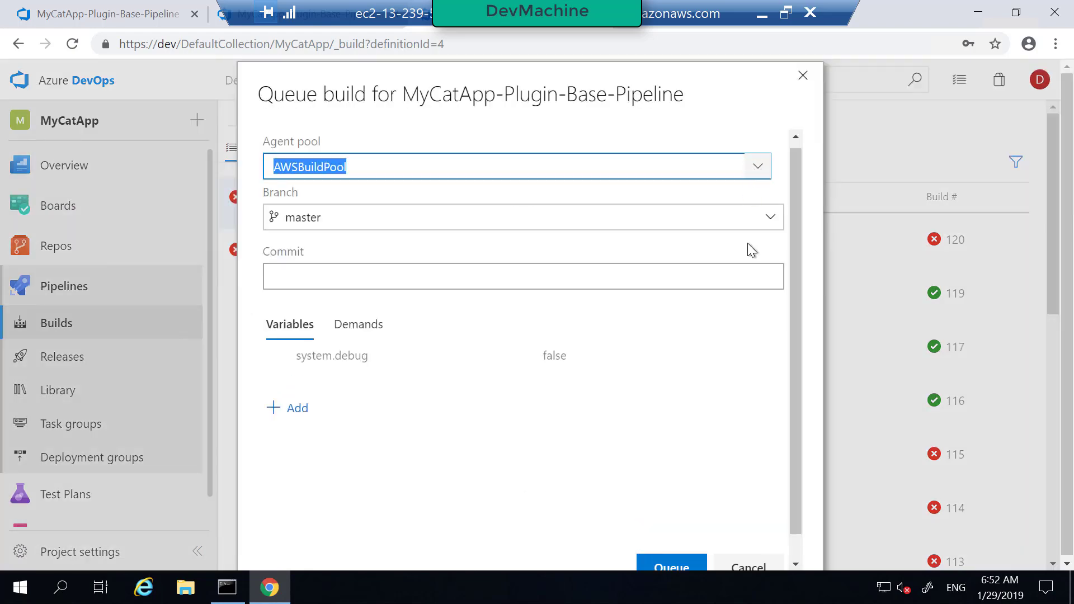
pyautogui.click(670, 567)
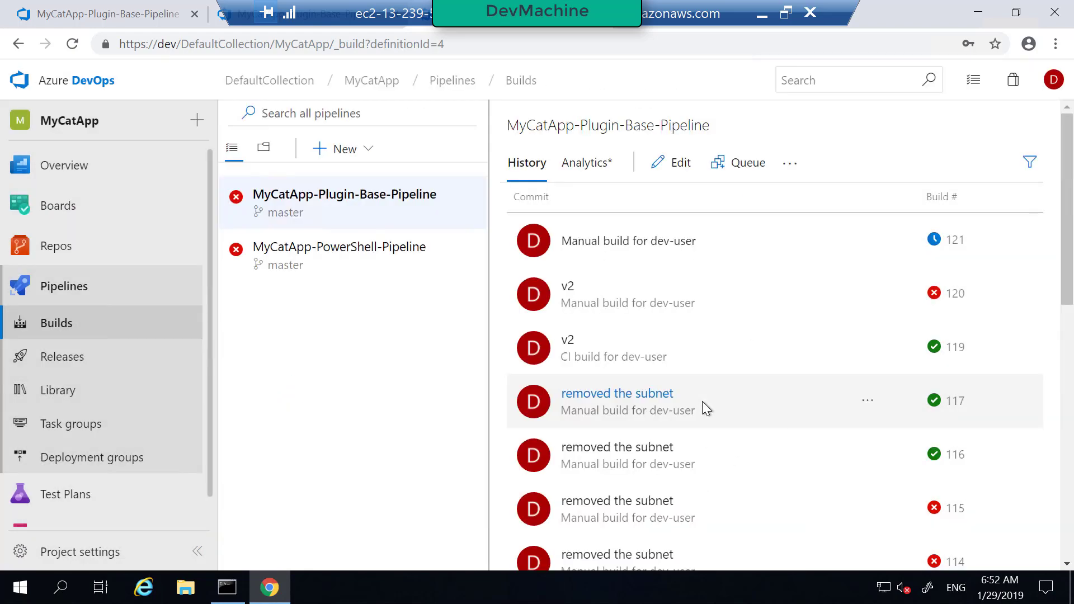
# Follow the newly queued build's progress and examine the log of its Create/Update Stack: CatHome task.
pyautogui.click(649, 243)
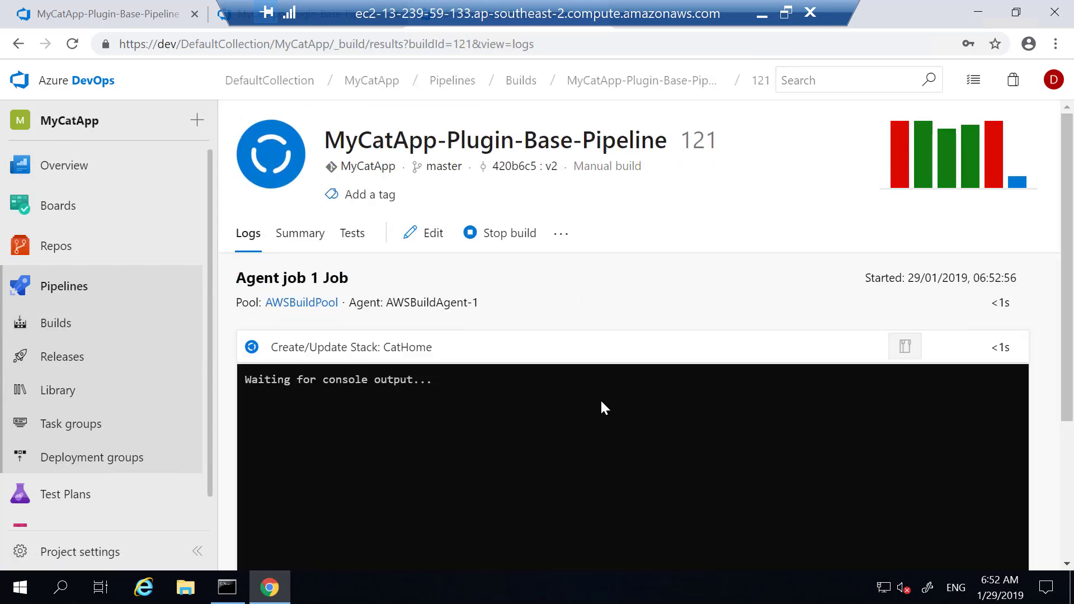
pyautogui.scroll(-1, 601, 401)
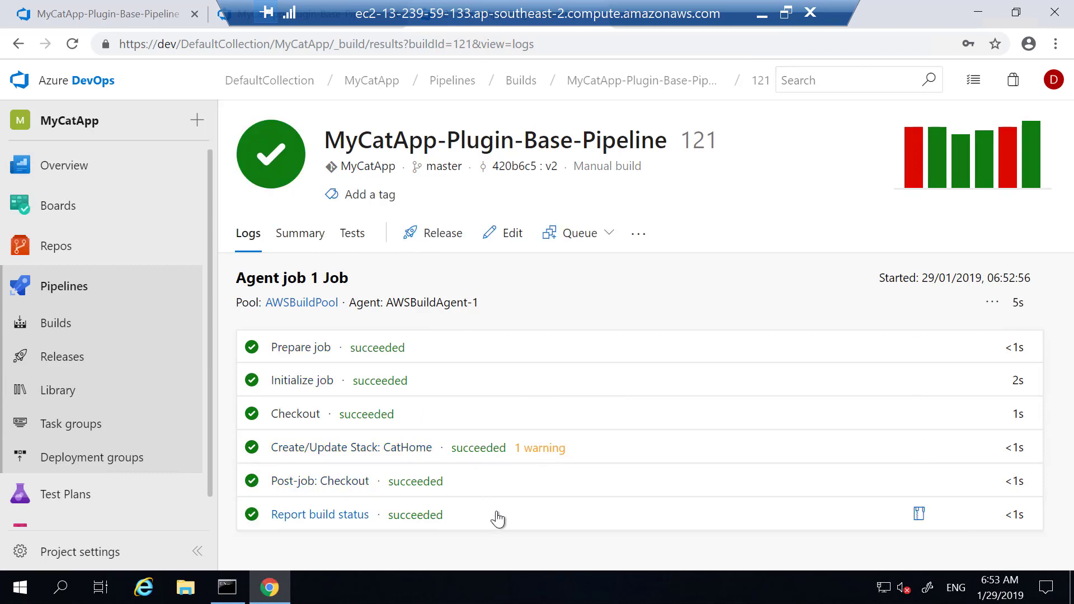
pyautogui.click(431, 449)
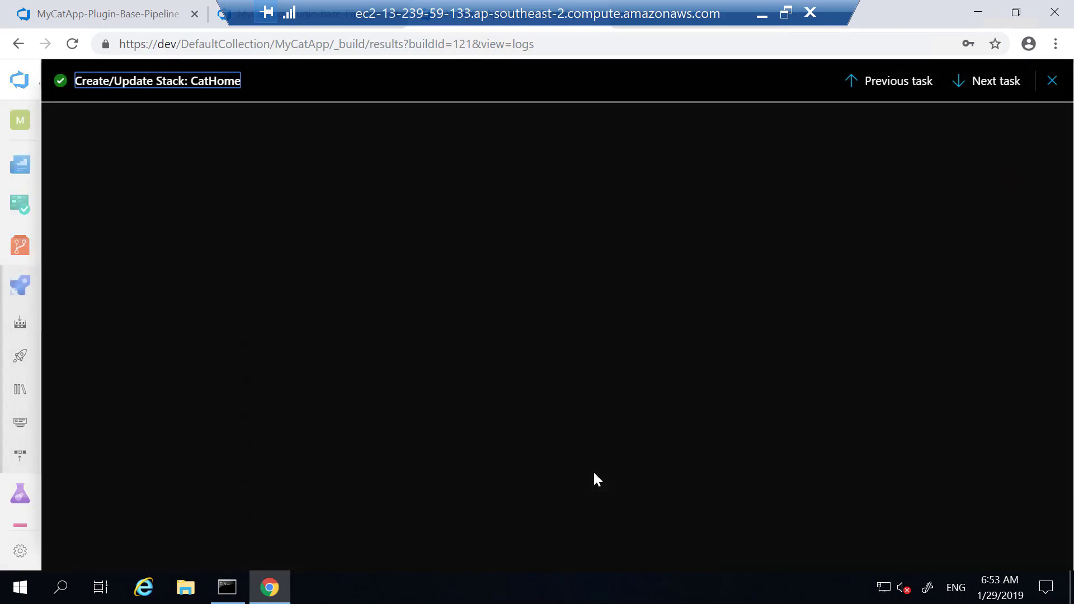
pyautogui.scroll(-3, 641, 405)
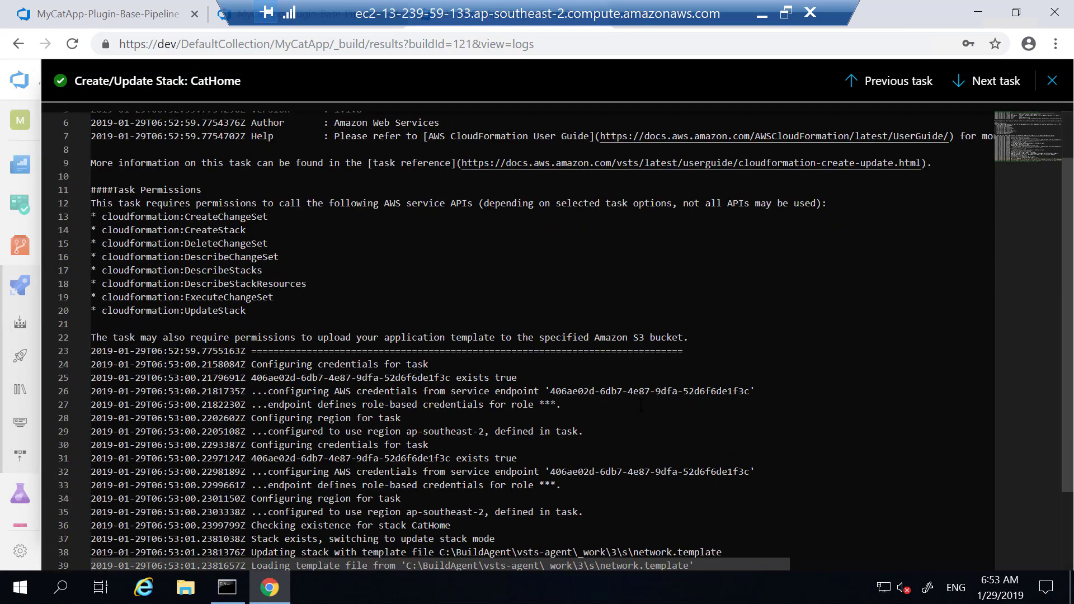
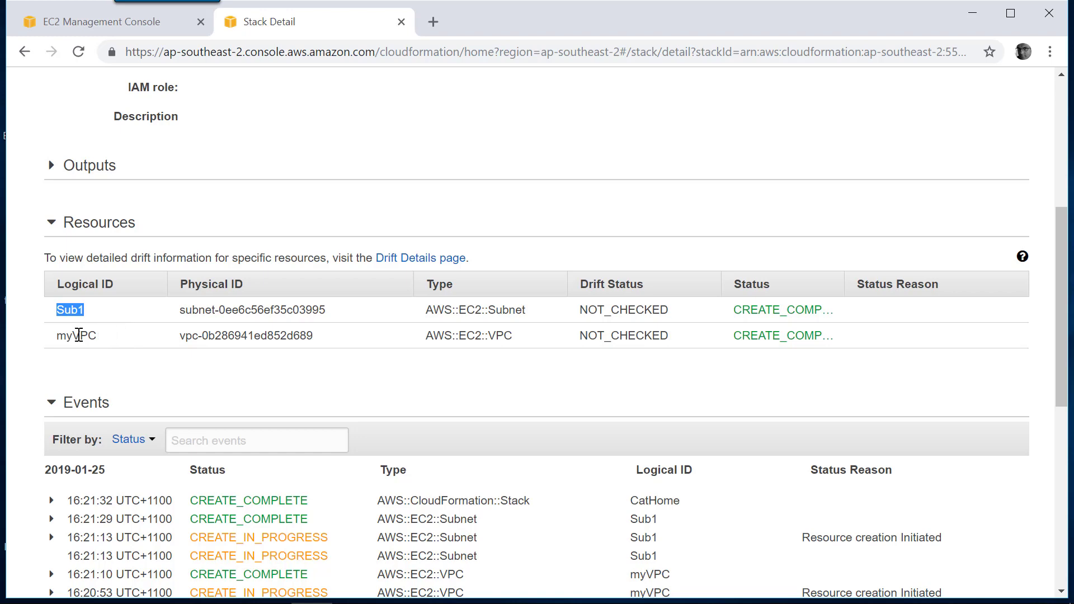
# Check the Sub1 and myVPC entries among the CatHome stack's resources in CloudFormation.
pyautogui.click(77, 334)
pyautogui.doubleClick(77, 333)
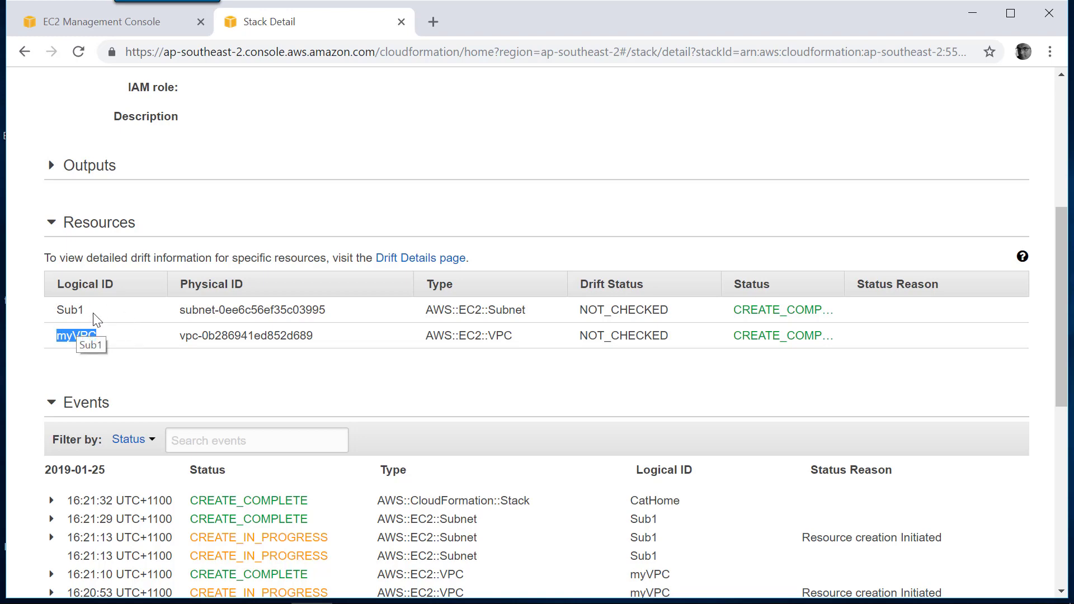
pyautogui.moveTo(108, 339); pyautogui.dragTo(56, 322)
pyautogui.click(220, 313)
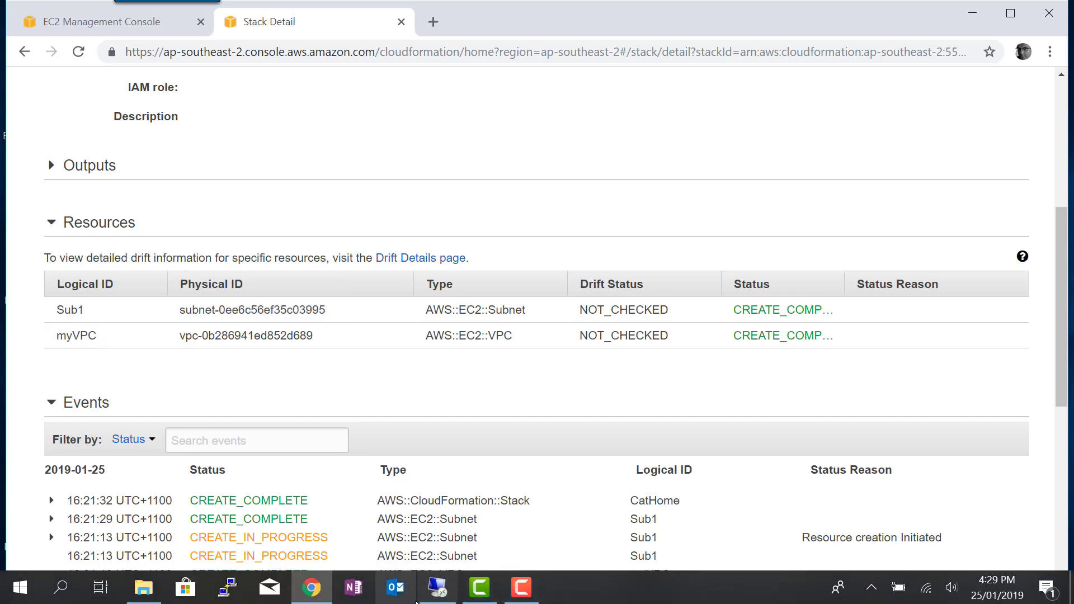
# Switch to the remote DevMachine, start Visual Studio Code and open the folder C:\Dev\MyCatApp.
pyautogui.click(435, 597)
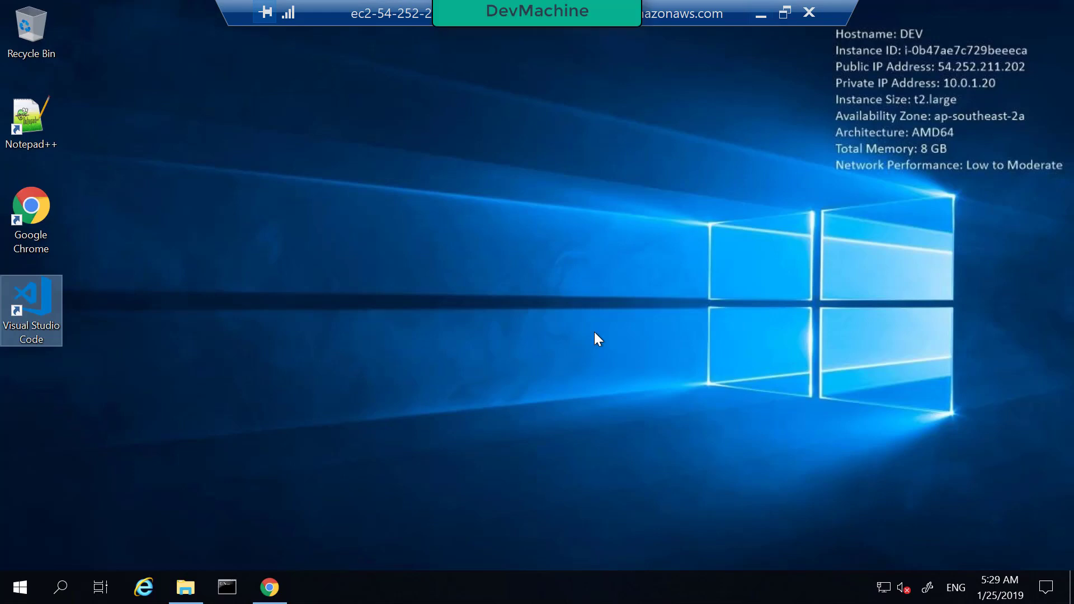
pyautogui.doubleClick(43, 338)
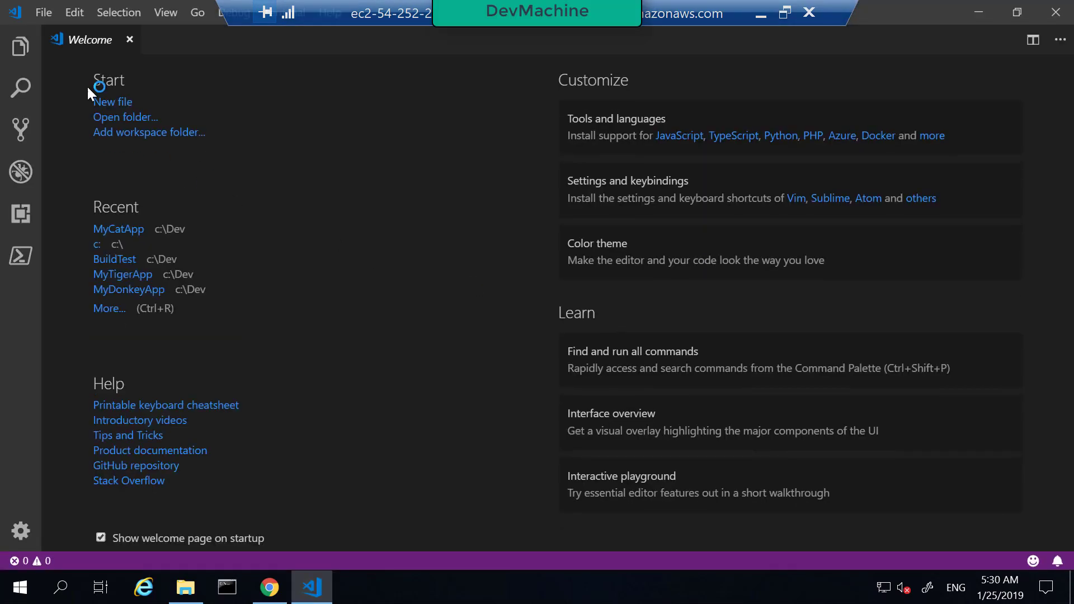
pyautogui.click(41, 11)
pyautogui.click(109, 109)
pyautogui.click(277, 40)
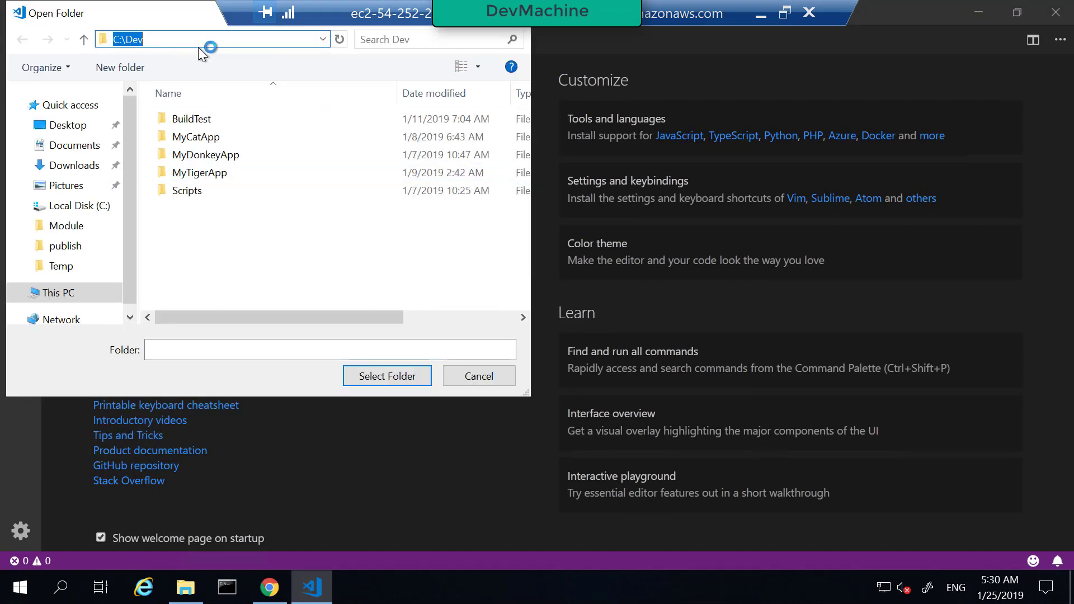
pyautogui.doubleClick(196, 137)
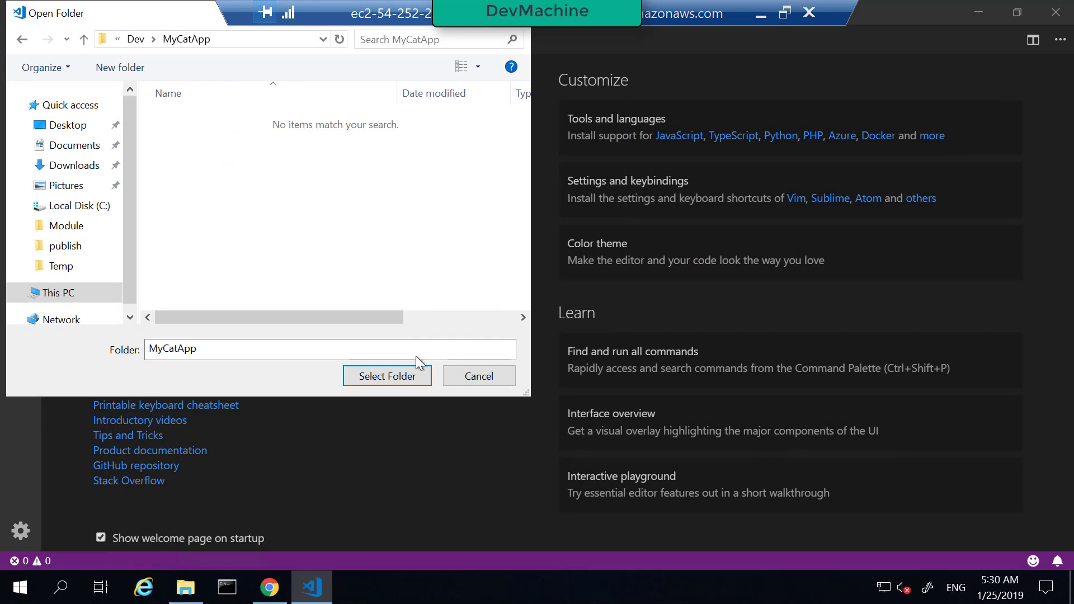
pyautogui.click(405, 378)
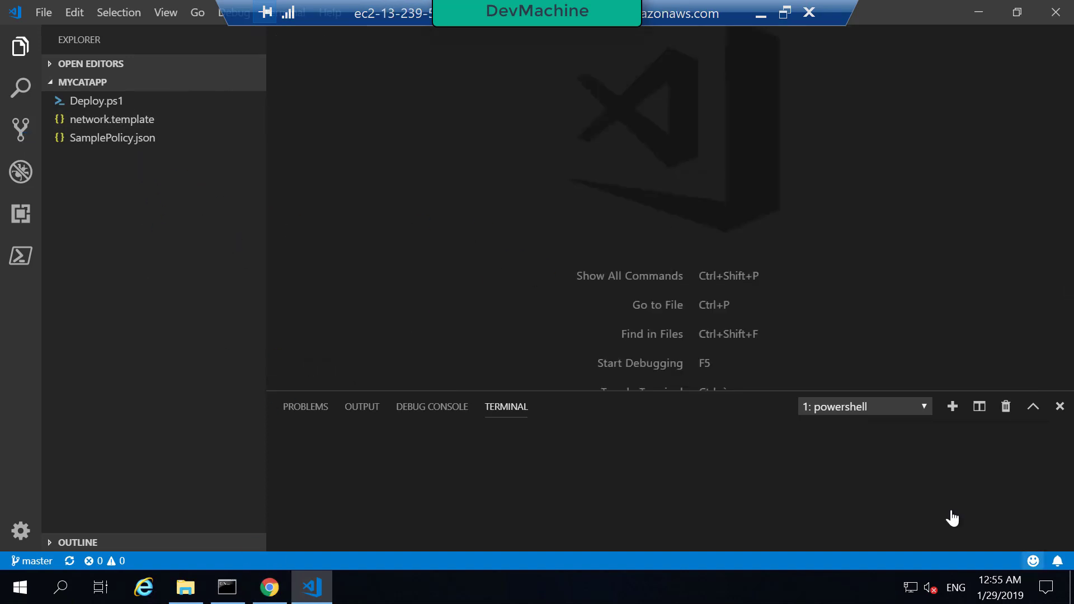
# Query the MyCatApp repository's remote in Command Prompt with git config --get remote.origin.url, and switch to Chrome.
pyautogui.click(230, 587)
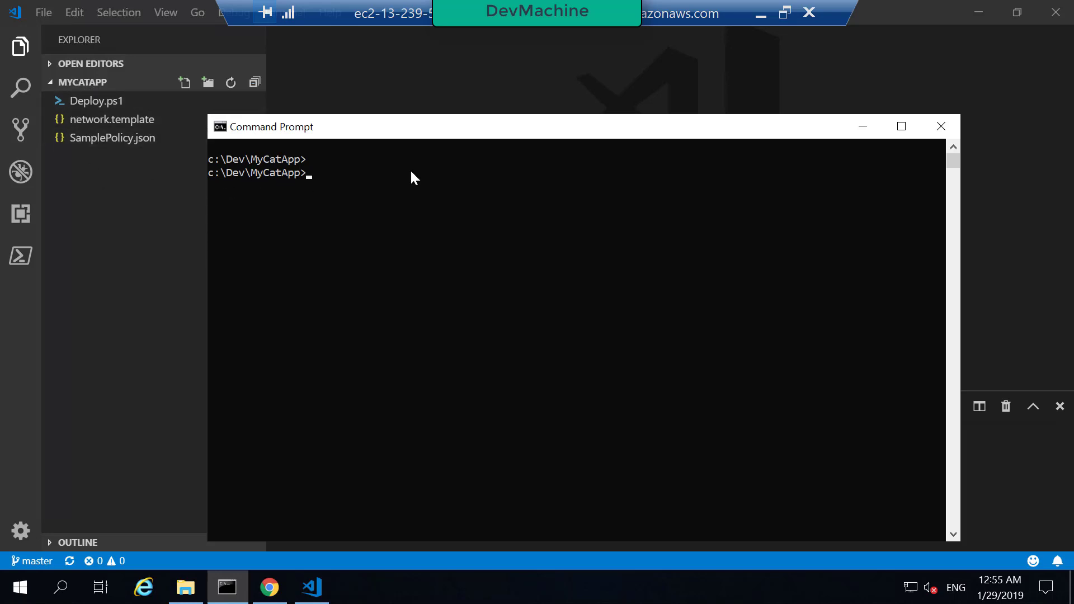
pyautogui.write('git config --get remote.origin.url')
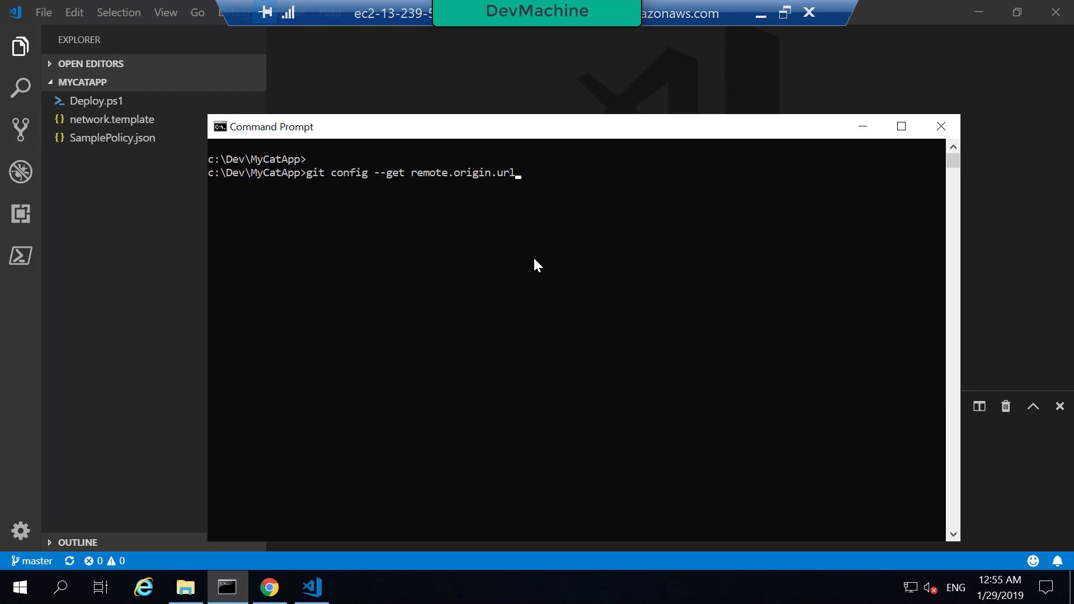
pyautogui.press('Return')
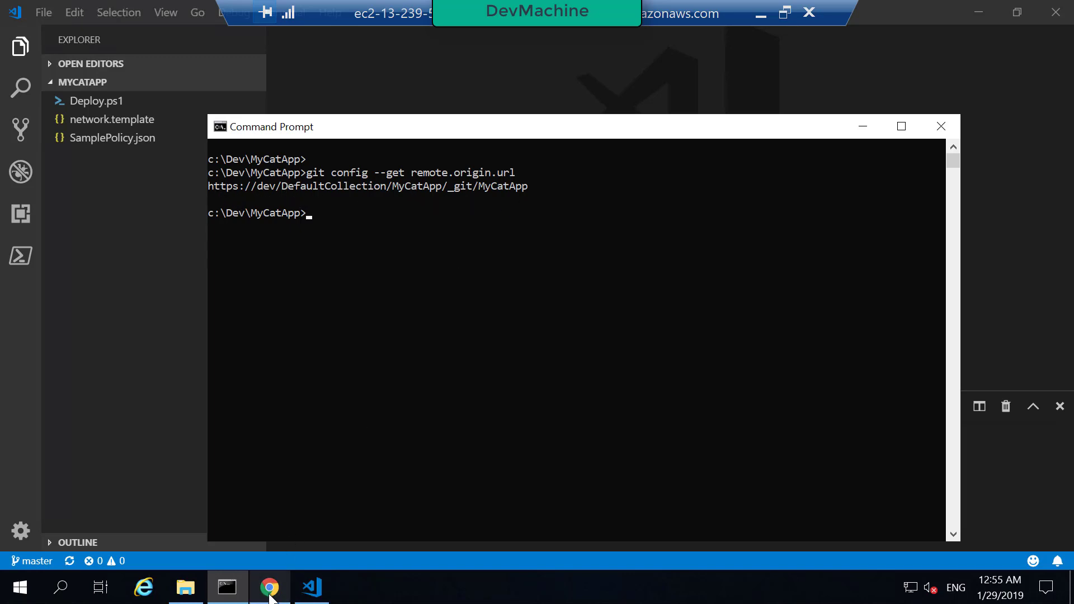
pyautogui.click(269, 587)
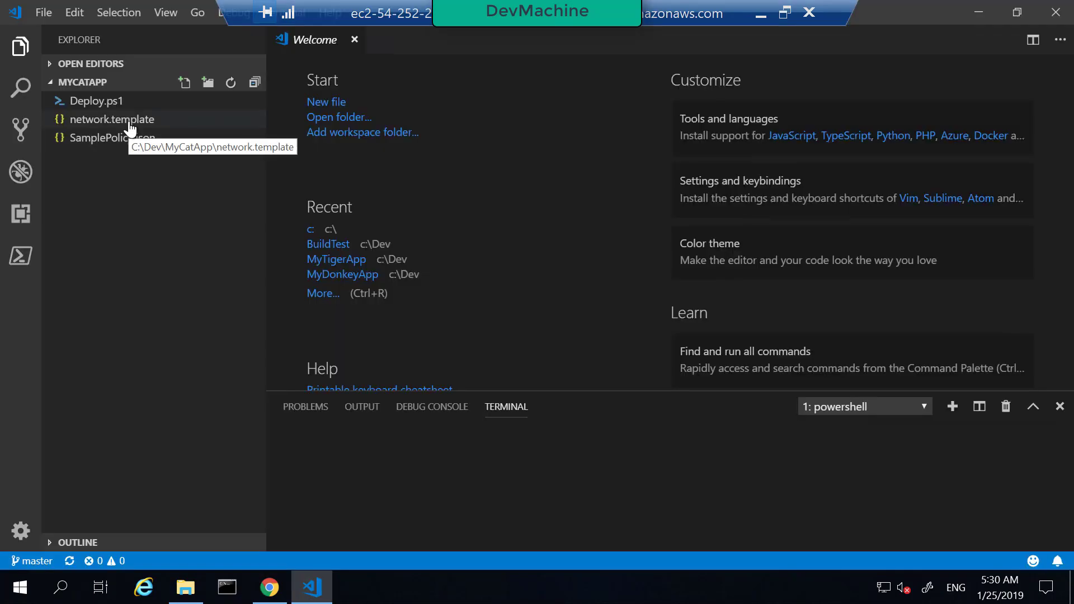
# Open network.template in Visual Studio Code and check it against the copy in the MyCatApp repository in Azure DevOps.
pyautogui.doubleClick(130, 127)
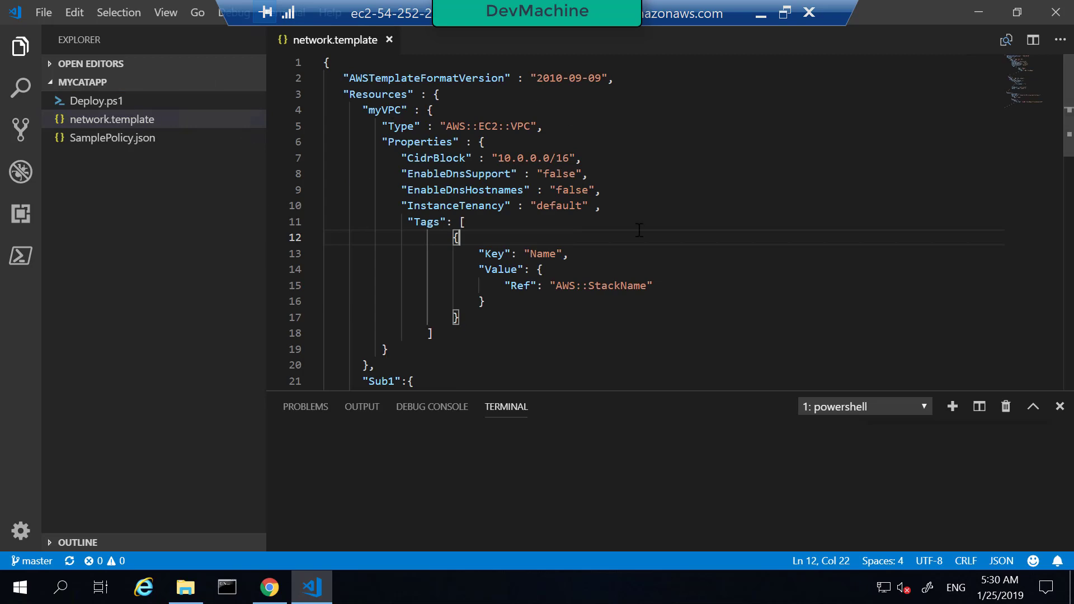
pyautogui.click(269, 587)
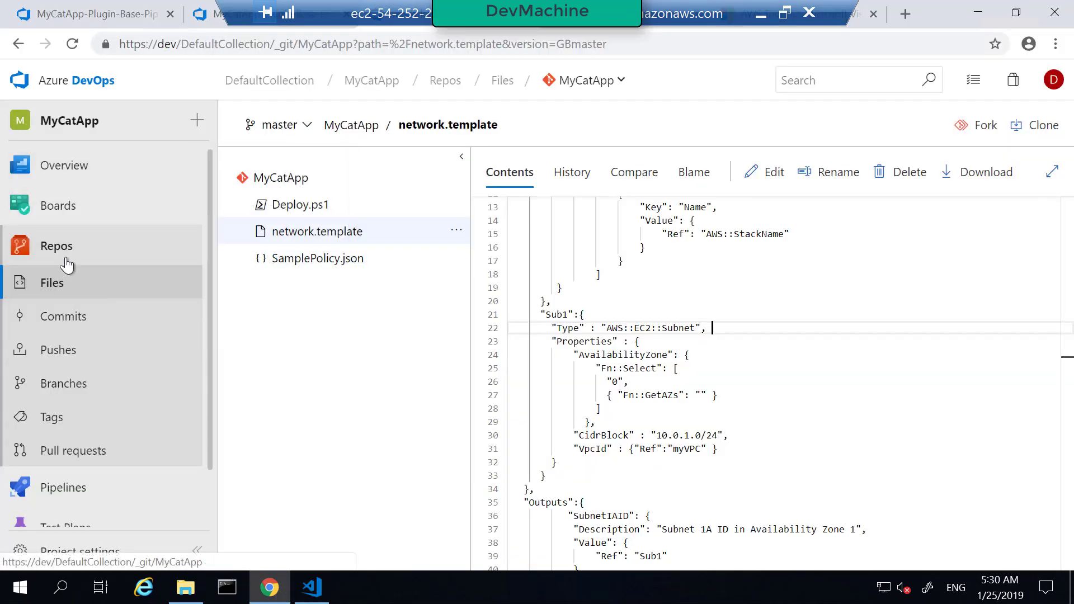
pyautogui.click(714, 372)
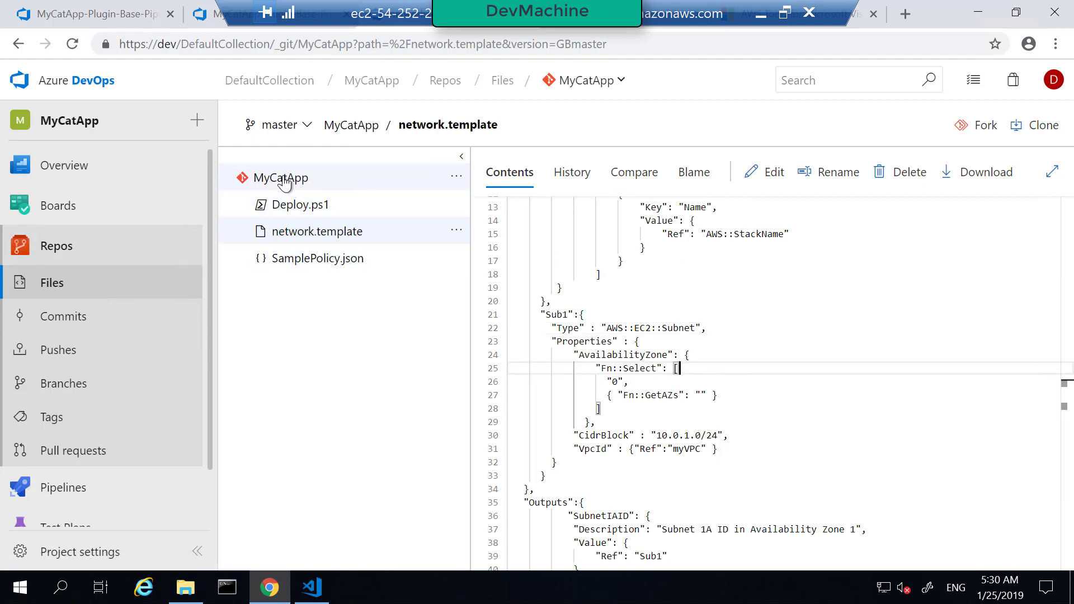
pyautogui.hotkey('alt', 'Tab')
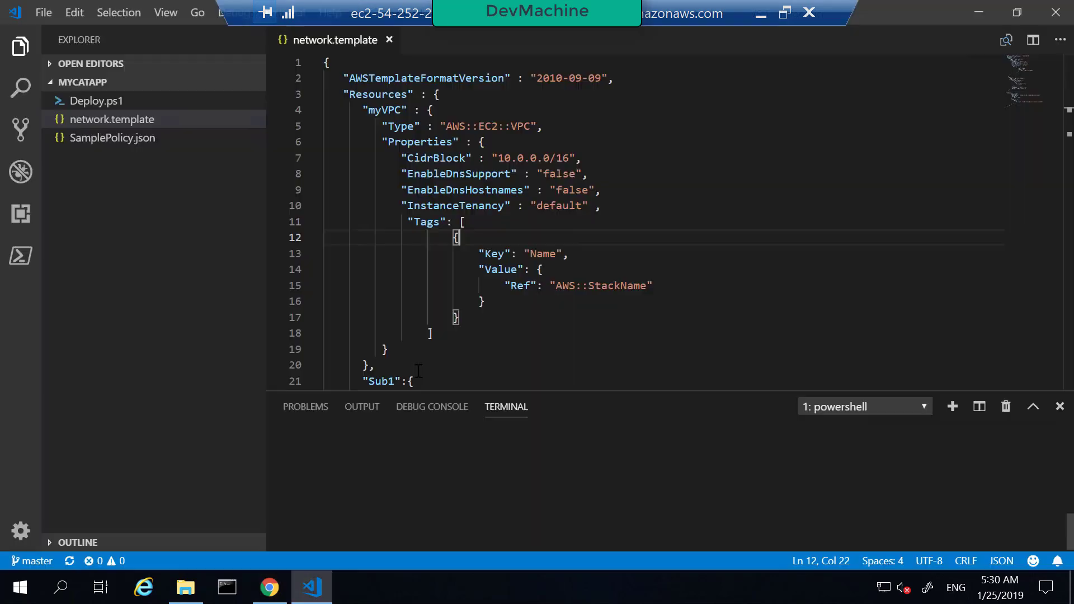
# Duplicate the Sub1 subnet block directly below itself in network.template and name the copy Sub2.
pyautogui.scroll(-5, 439, 313)
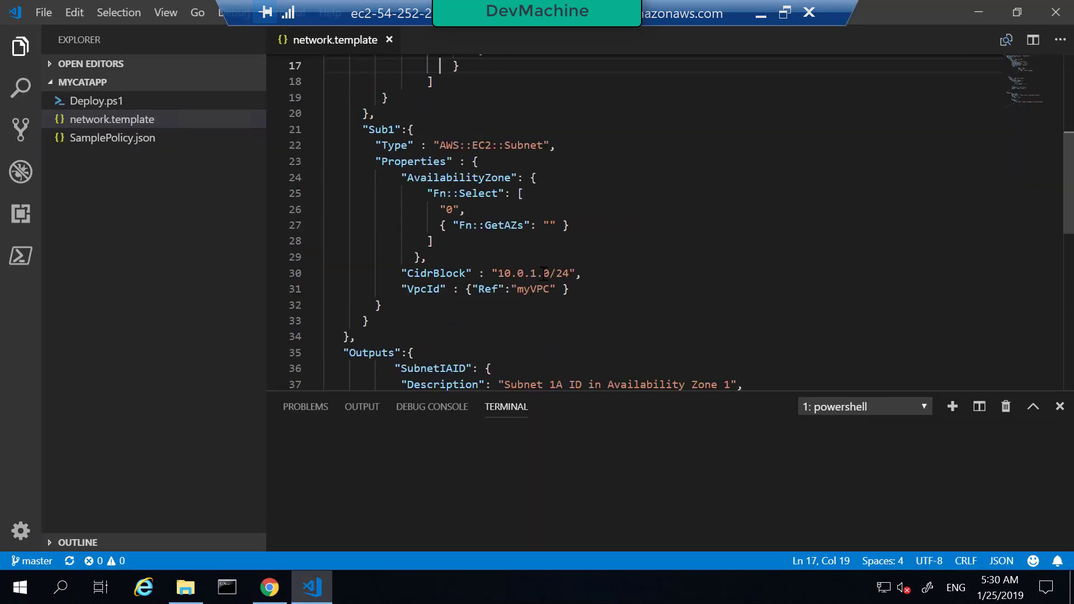
pyautogui.click(542, 273)
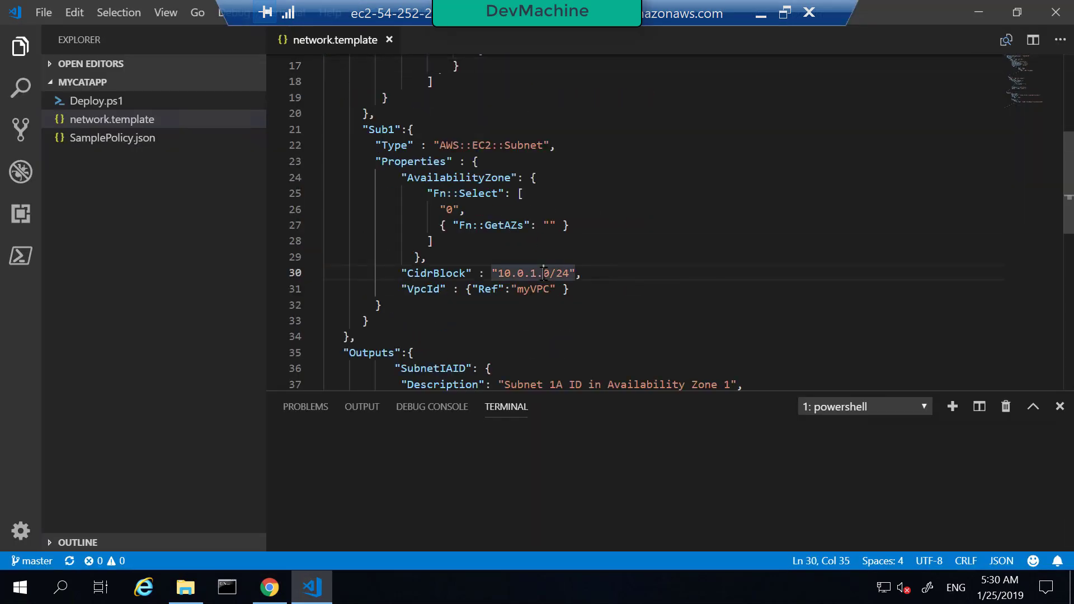
pyautogui.click(383, 306)
pyautogui.click(394, 324)
pyautogui.moveTo(395, 325); pyautogui.dragTo(371, 115)
pyautogui.hotkey('ctrl', 'c')
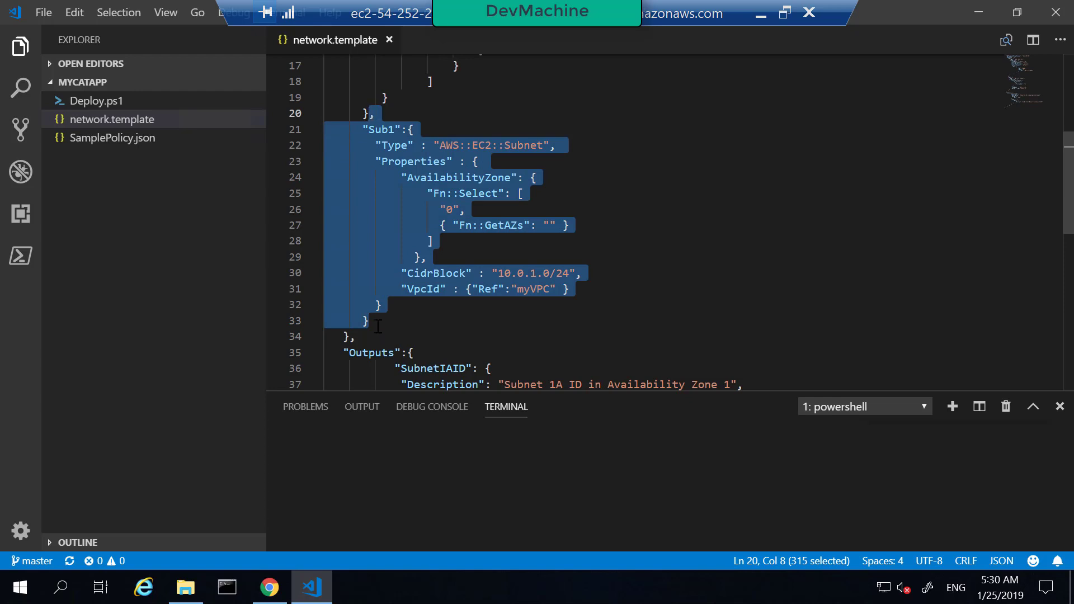
pyautogui.click(378, 323)
pyautogui.hotkey('ctrl', 'v')
pyautogui.moveTo(396, 174); pyautogui.dragTo(389, 174)
pyautogui.write('2')
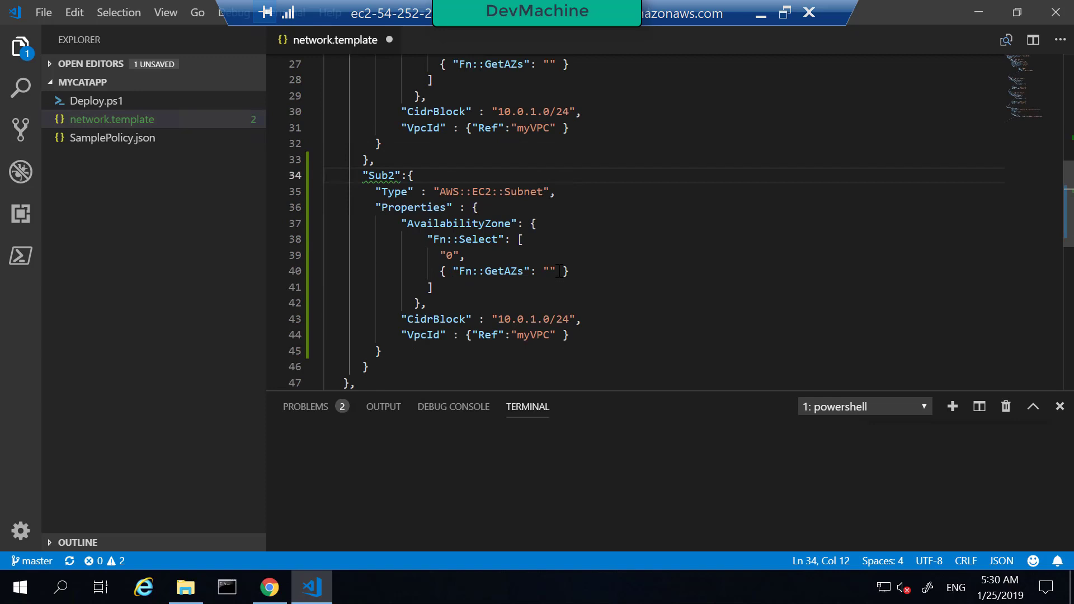
# Set Sub2's availability zone index to 1 and its CidrBlock to 10.0.2.0/24.
pyautogui.doubleClick(450, 255)
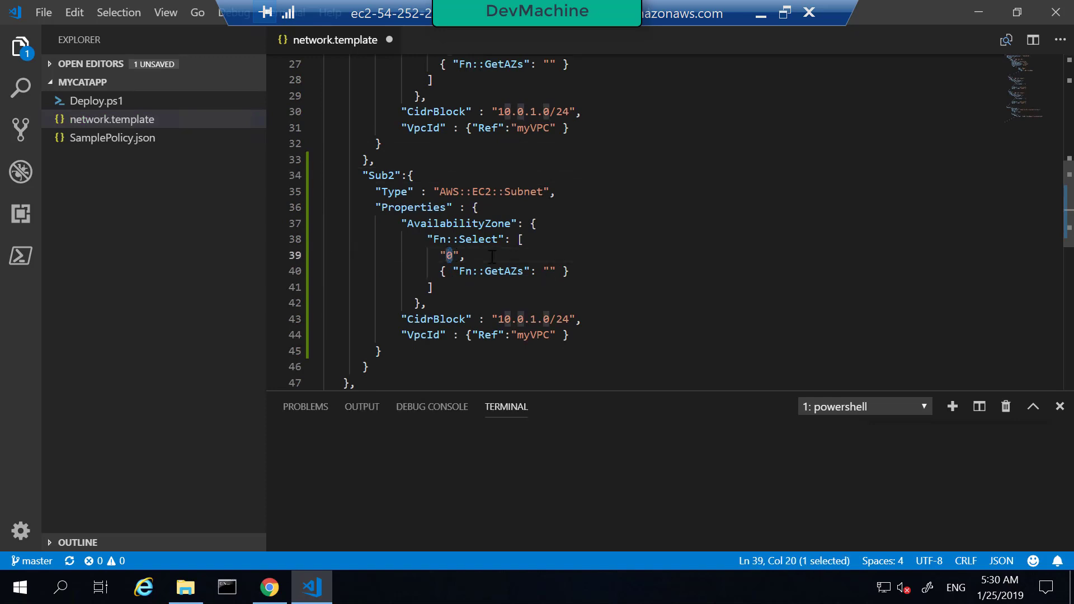
pyautogui.write('1')
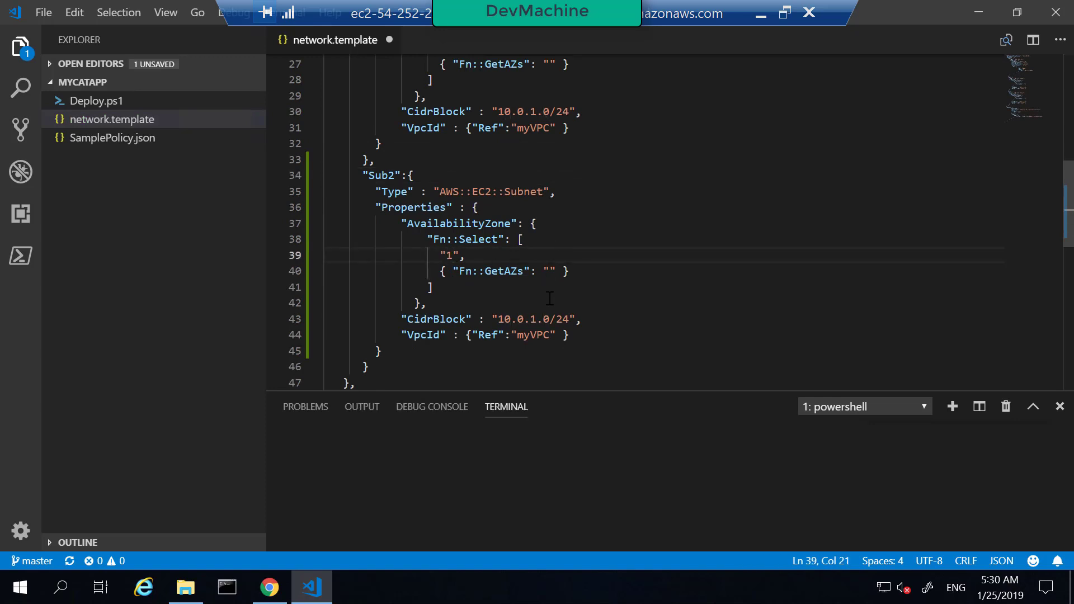
pyautogui.doubleClick(532, 318)
pyautogui.write('2')
pyautogui.click(591, 319)
pyautogui.click(555, 320)
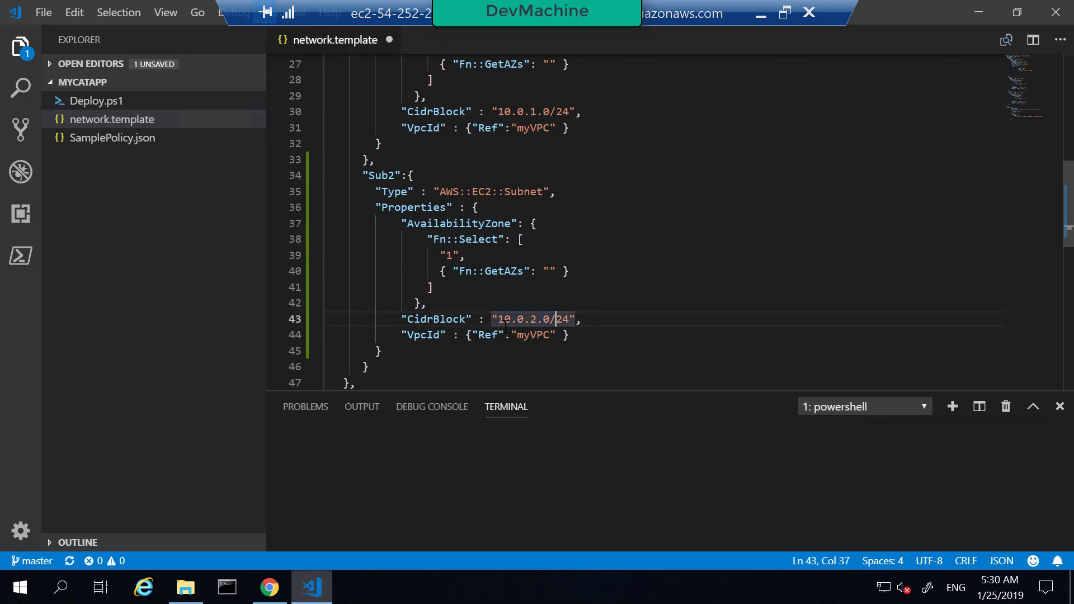
pyautogui.click(578, 319)
# Save the edited network.template file.
pyautogui.rightClick(345, 50)
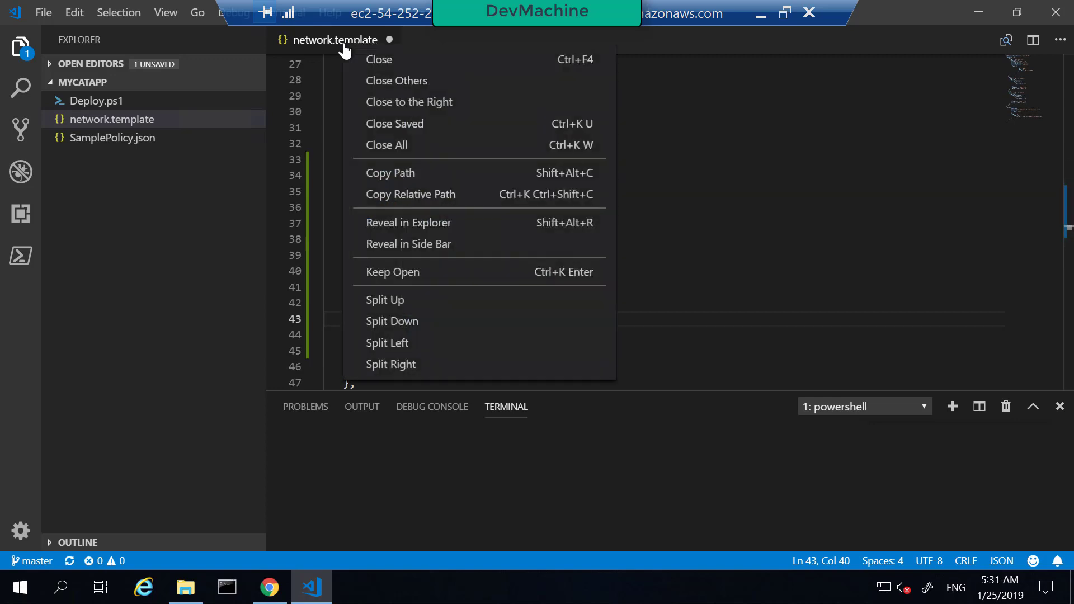
pyautogui.click(55, 9)
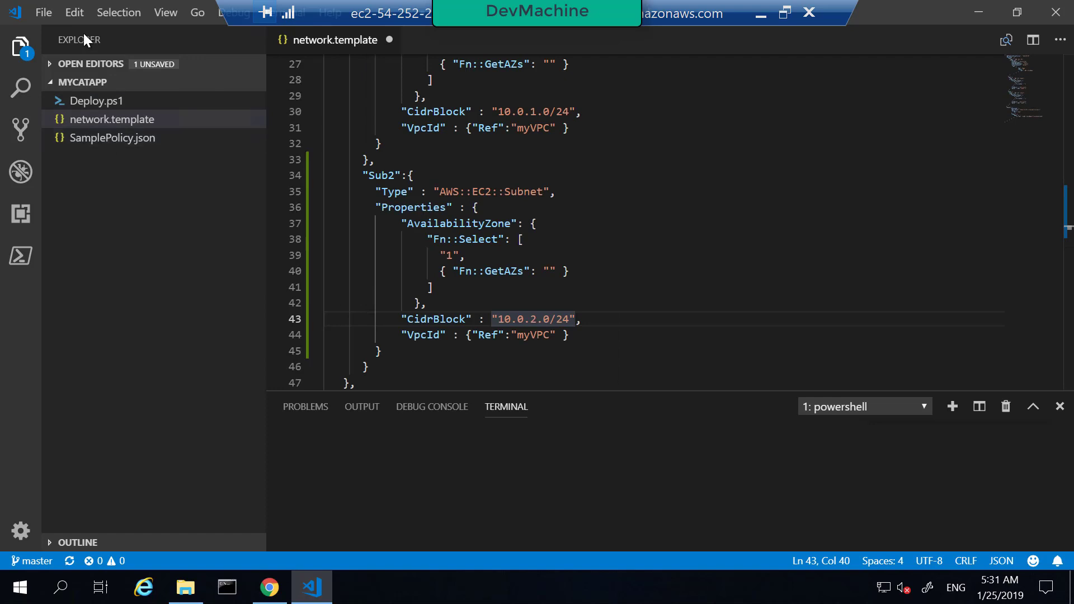
pyautogui.click(45, 13)
pyautogui.click(134, 231)
pyautogui.click(420, 156)
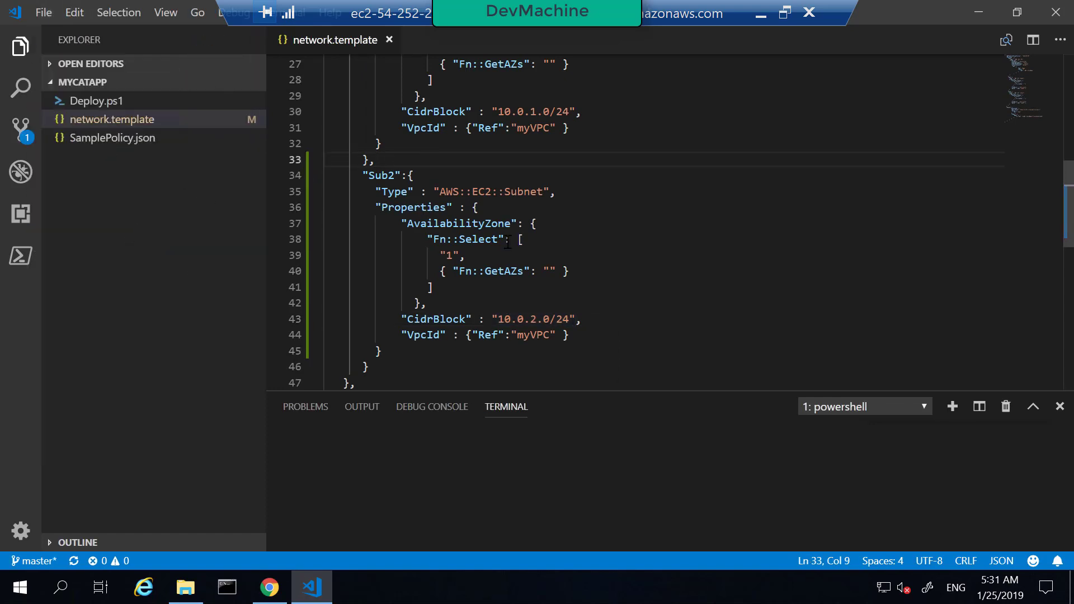
# Review the pending Git change to network.template by comparing its working tree with the committed version.
pyautogui.scroll(9, 507, 242)
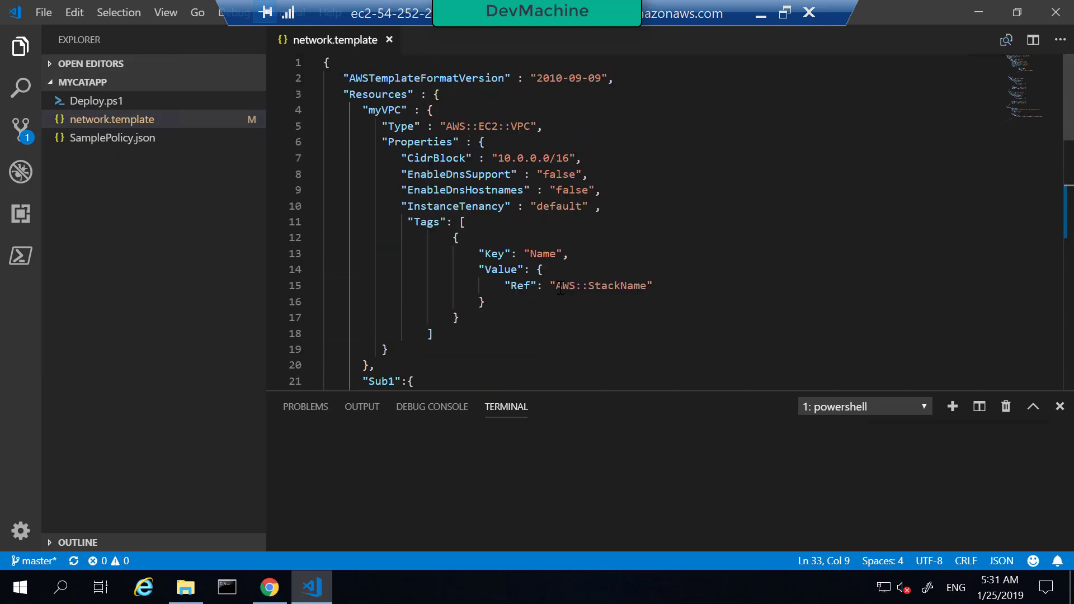
pyautogui.click(23, 143)
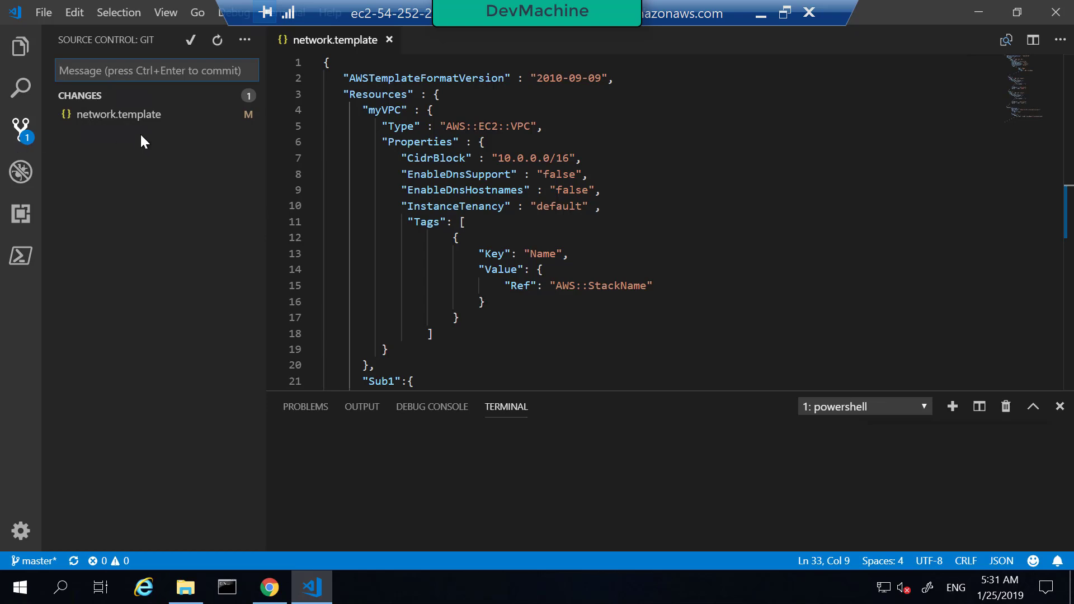
pyautogui.click(249, 116)
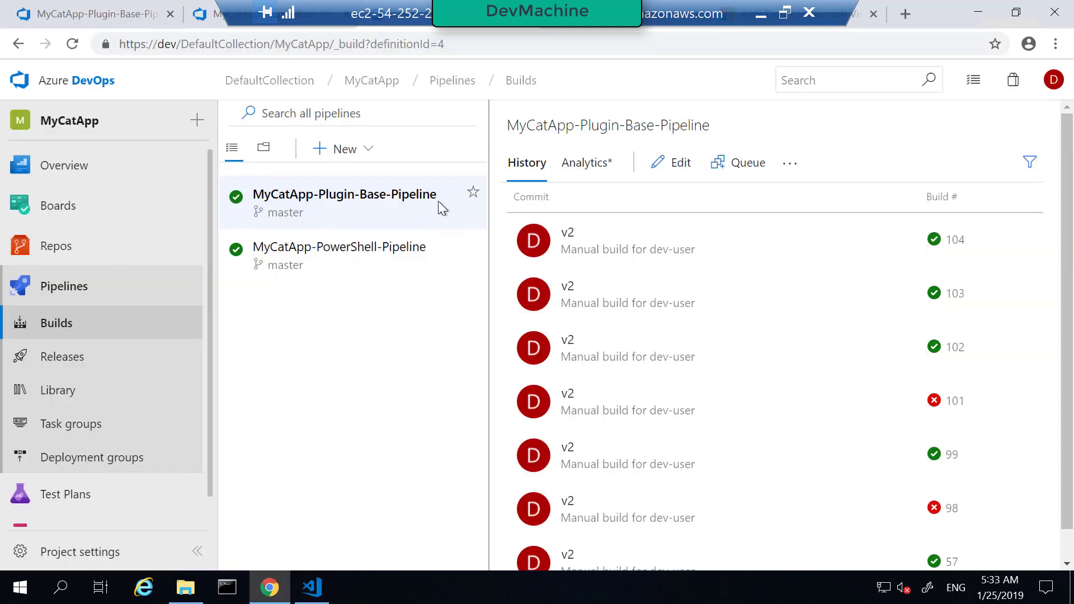
# Edit MyCatApp-Plugin-Base-Pipeline in Azure DevOps and enable continuous integration for the MyCatApp repository, including the master branch.
pyautogui.click(679, 163)
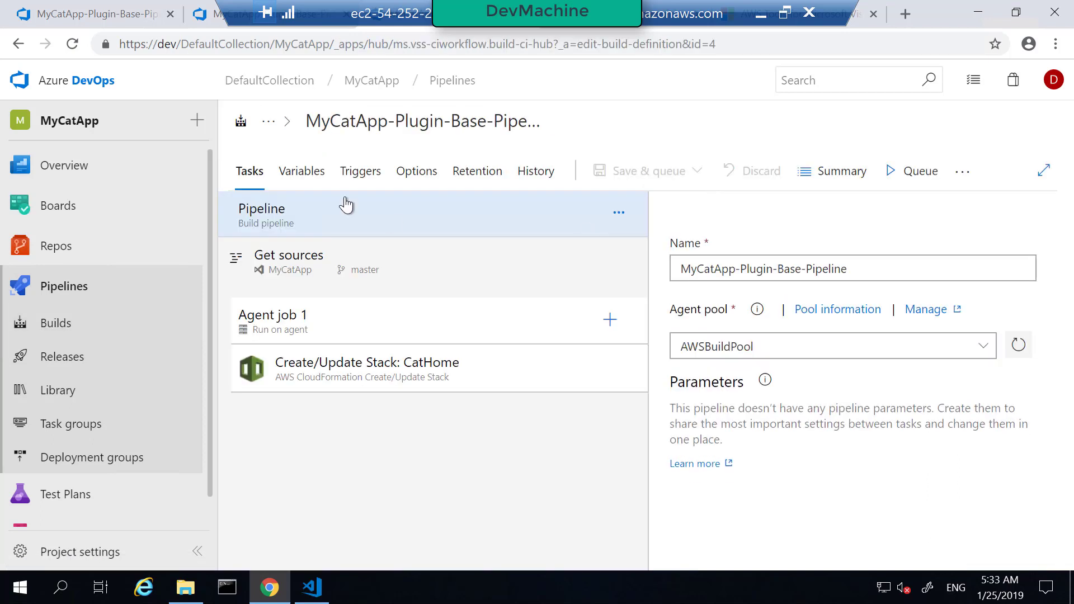
pyautogui.click(371, 175)
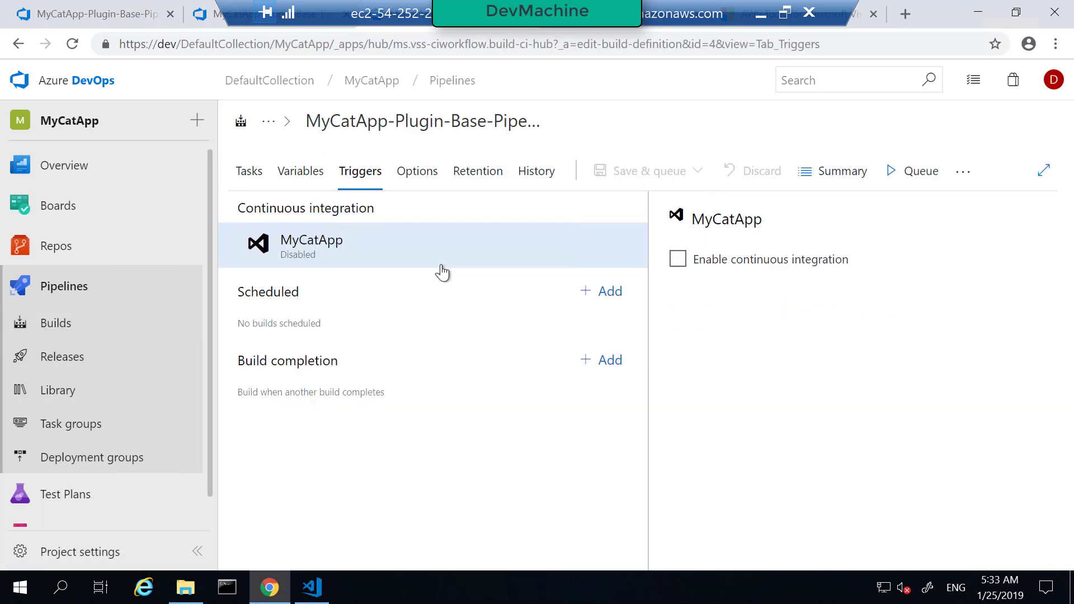
pyautogui.click(676, 260)
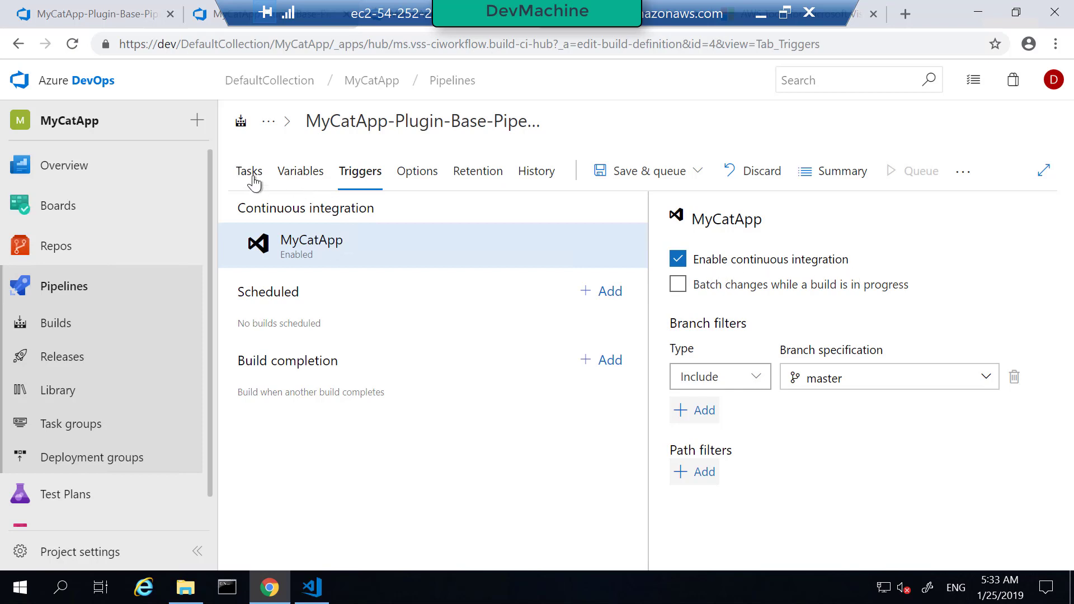
# Save the build pipeline without a comment and without queuing a build, and return to the Builds page.
pyautogui.click(61, 326)
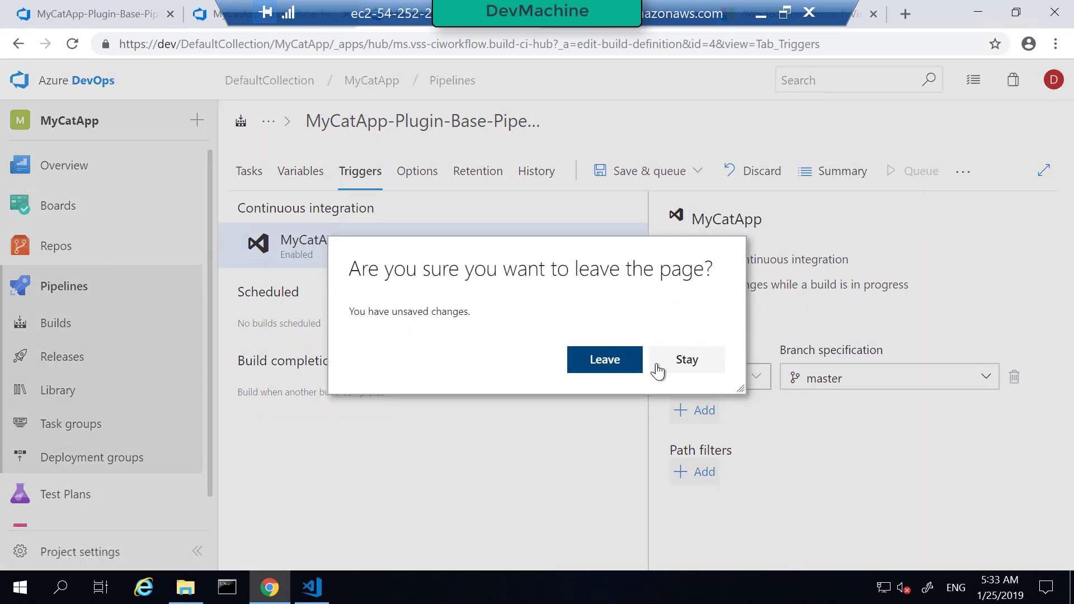
pyautogui.click(687, 360)
pyautogui.click(698, 171)
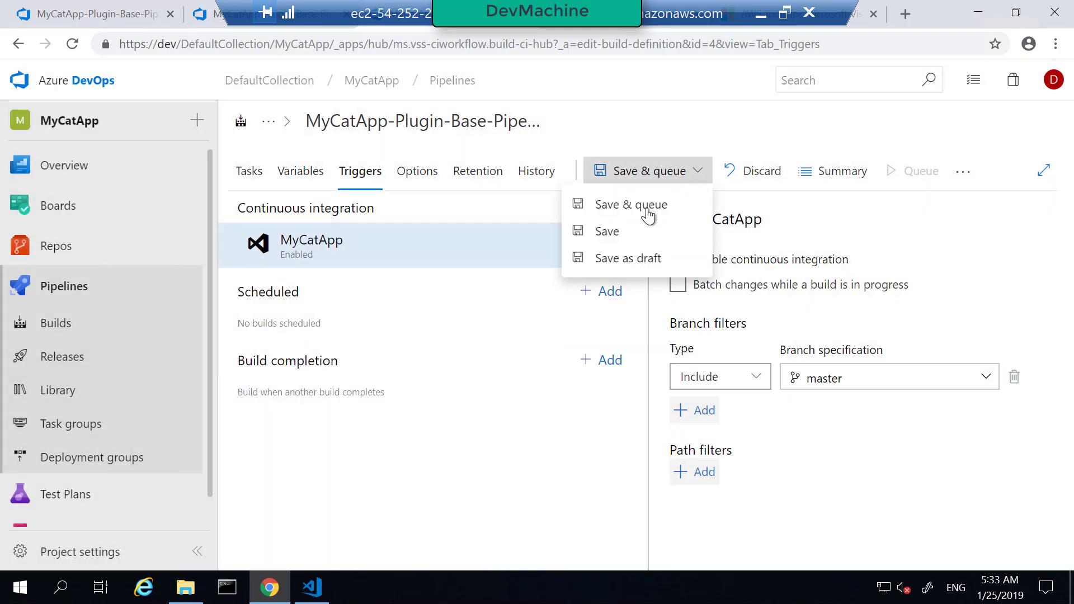
pyautogui.click(626, 238)
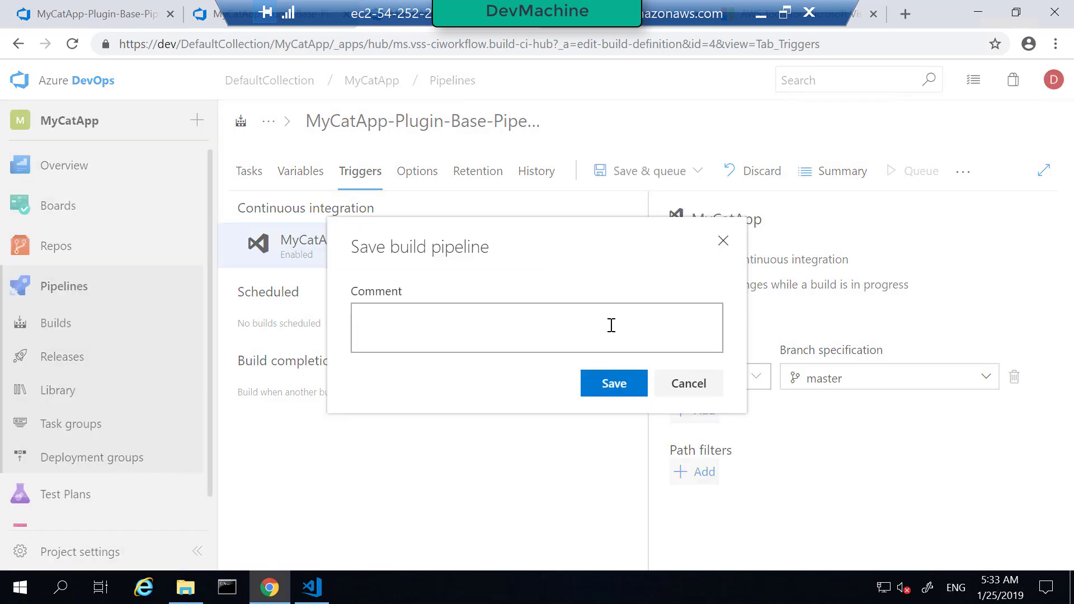
pyautogui.click(611, 387)
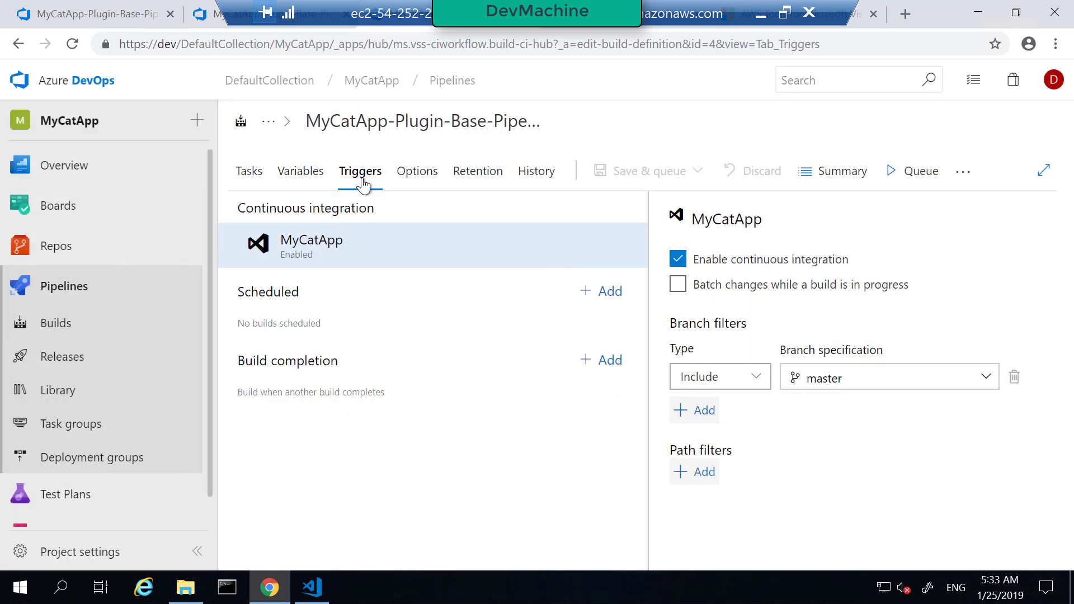
pyautogui.click(59, 329)
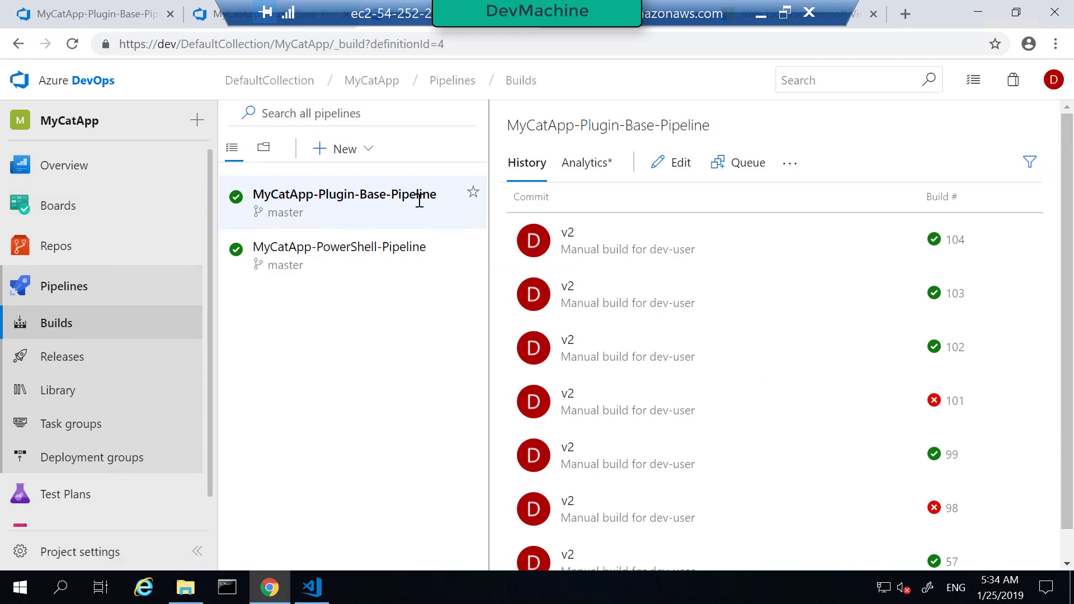
# Switch to Visual Studio Code and commit network.template with automatic staging and the message "added a new subnet with cidr block 10.0.2.0/24".
pyautogui.click(326, 584)
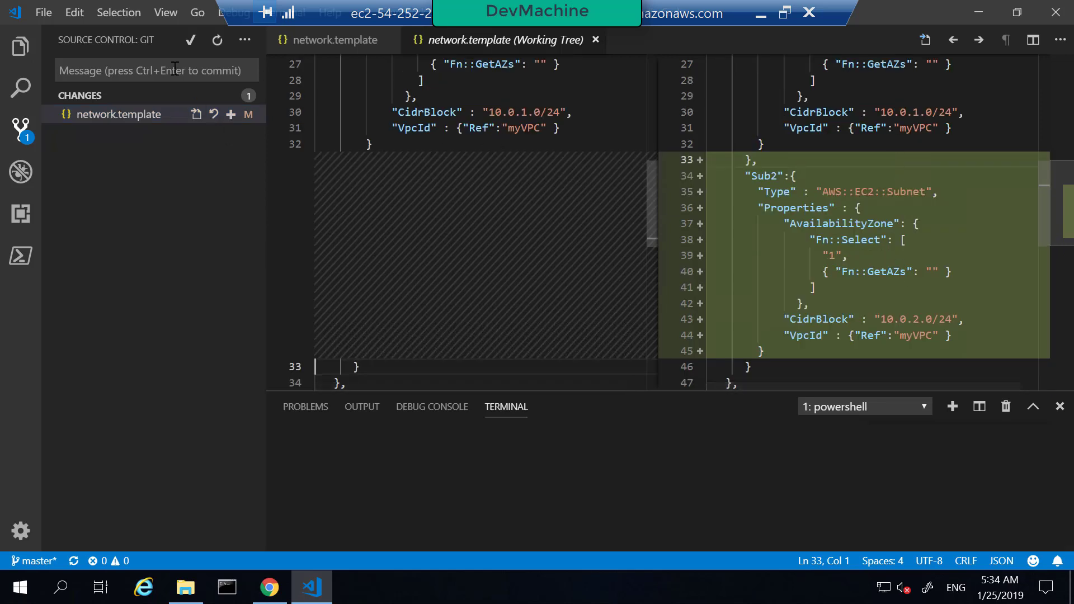
pyautogui.click(190, 44)
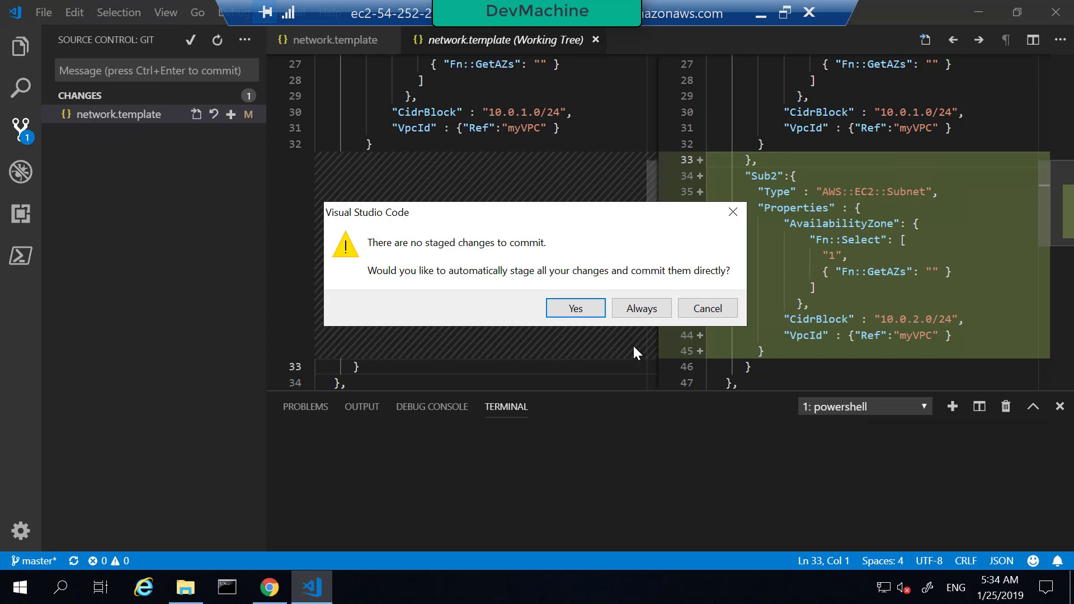
pyautogui.click(566, 310)
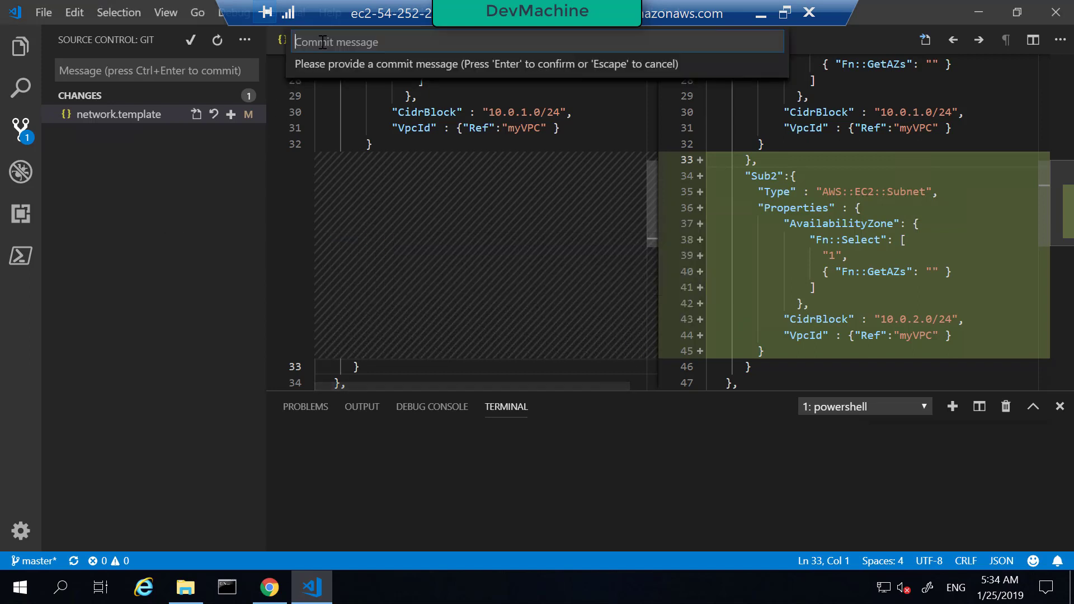
pyautogui.write('add')
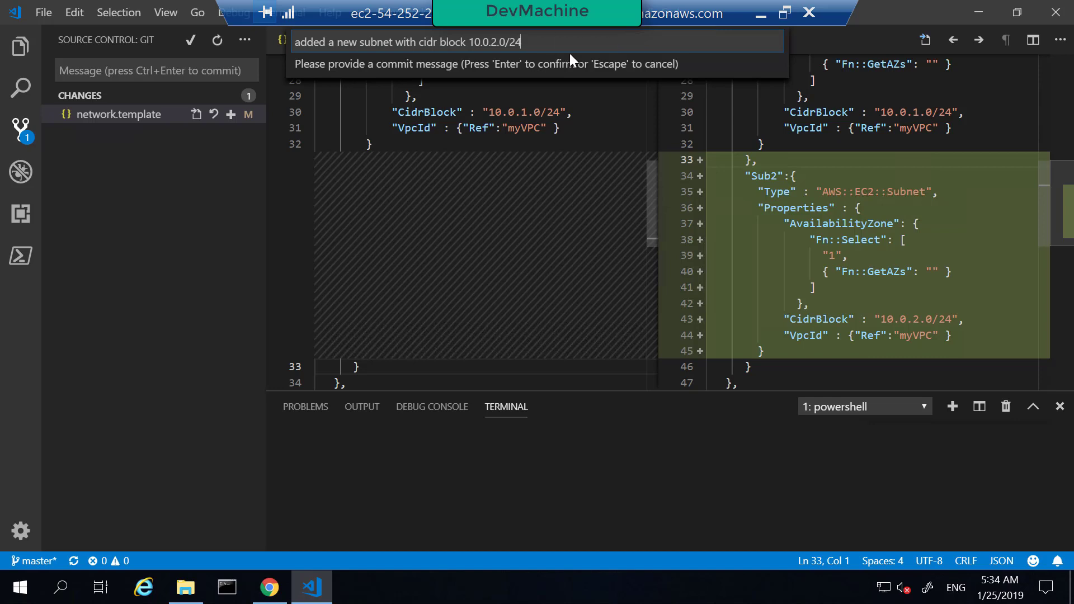
pyautogui.press('Return')
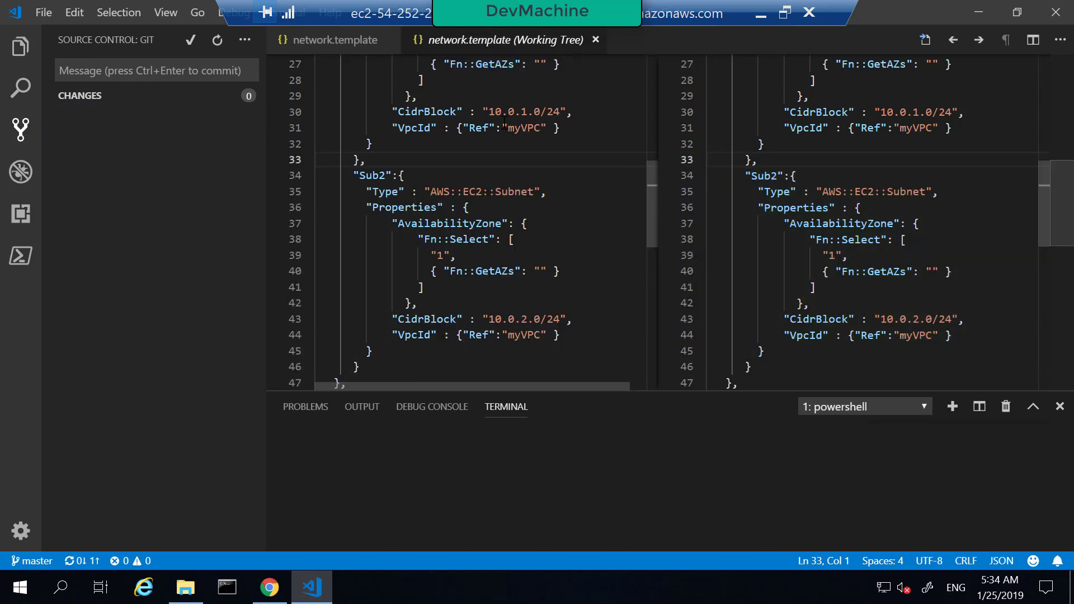
# Push the commit to the remote repository and open its CI build in MyCatApp-Plugin-Base-Pipeline in Azure DevOps.
pyautogui.click(244, 41)
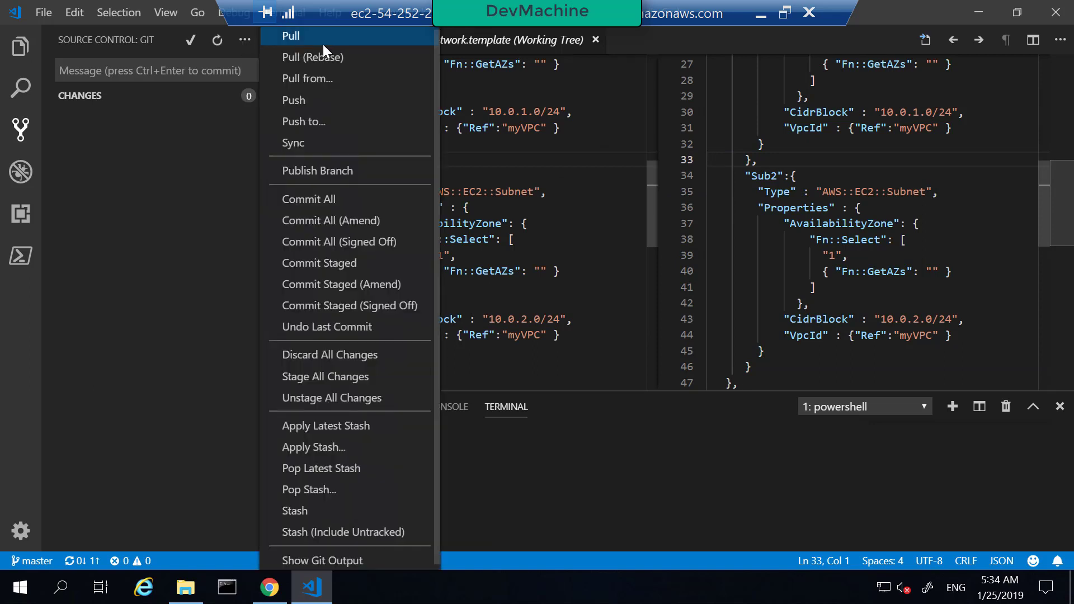
pyautogui.click(314, 105)
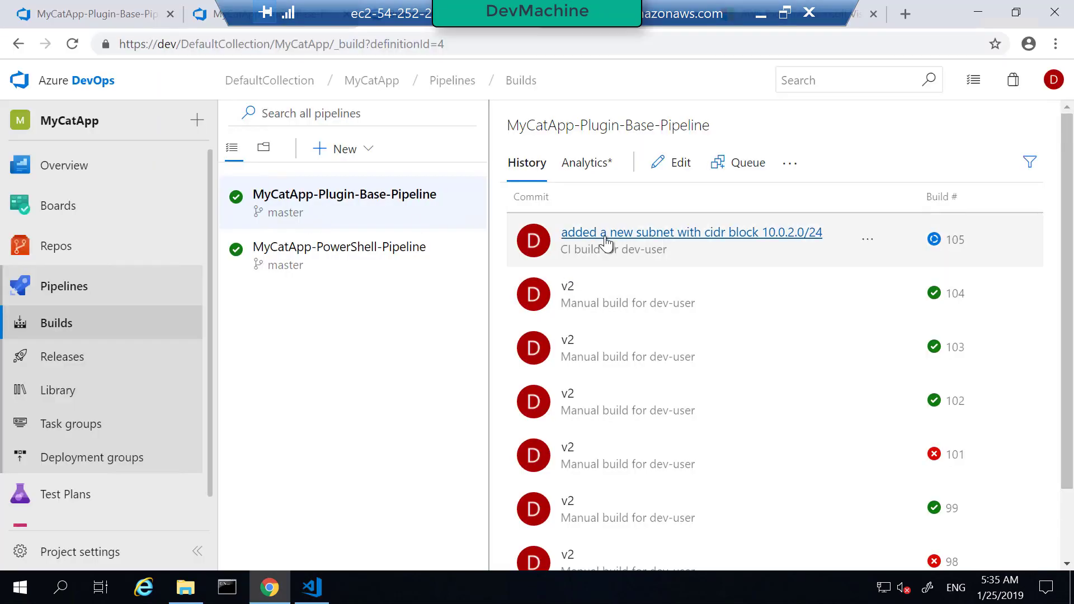
pyautogui.click(654, 245)
pyautogui.scroll(-4, 367, 364)
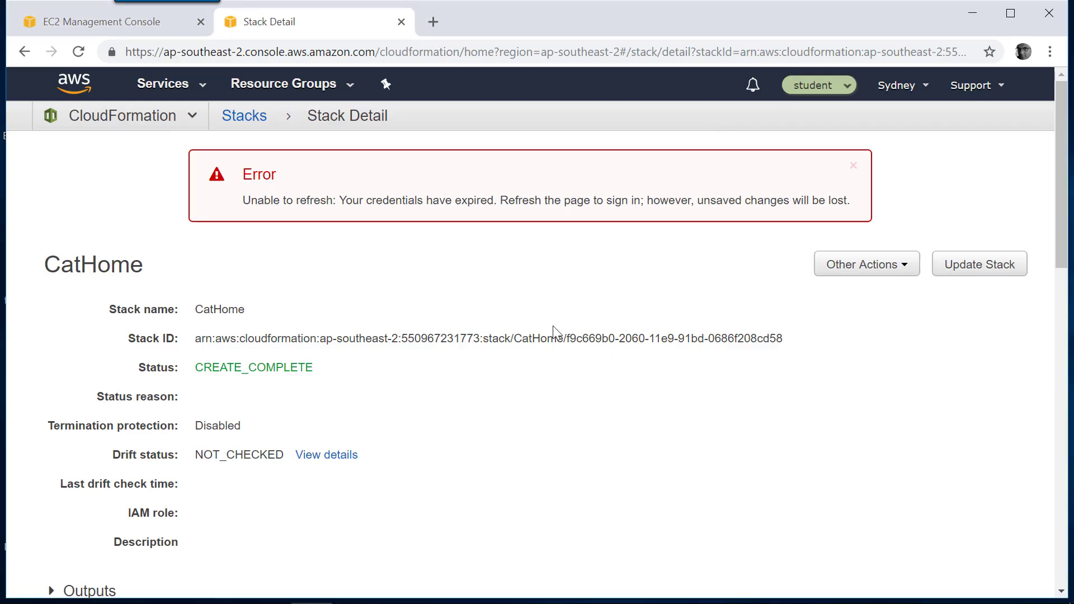
# Reopen CloudFormation in the AWS console by searching the services for "cloud", and refresh the stack list.
pyautogui.click(240, 126)
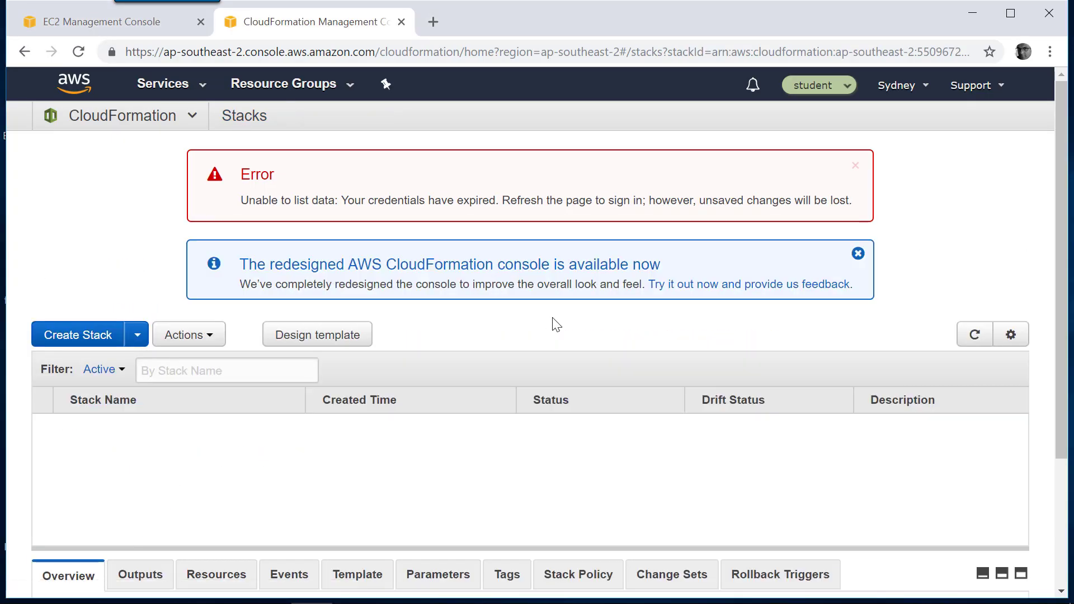
pyautogui.scroll(-3, 555, 323)
pyautogui.scroll(3, 326, 319)
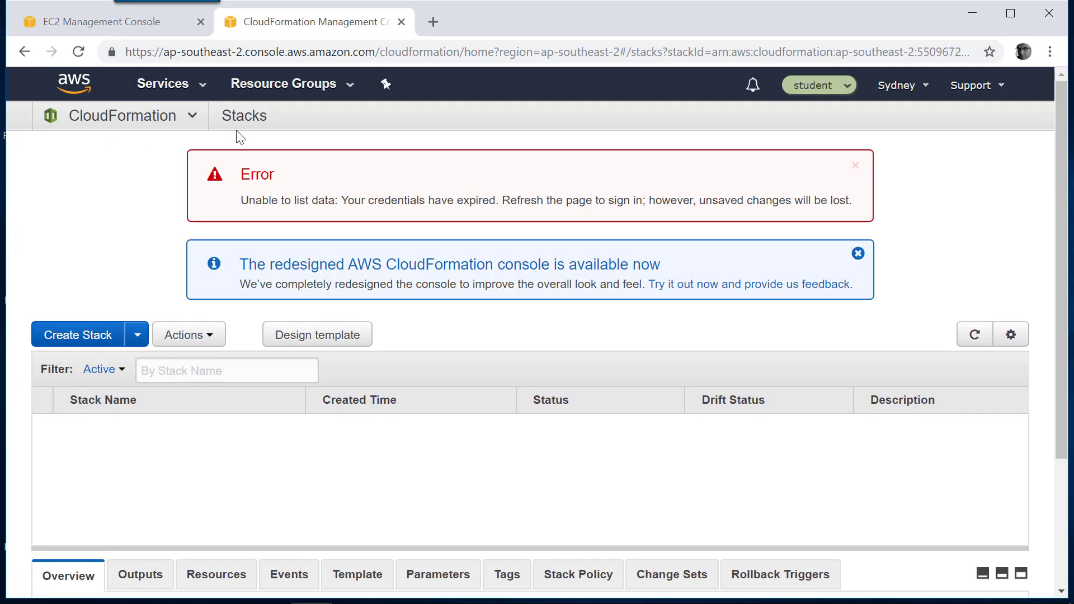
pyautogui.click(175, 123)
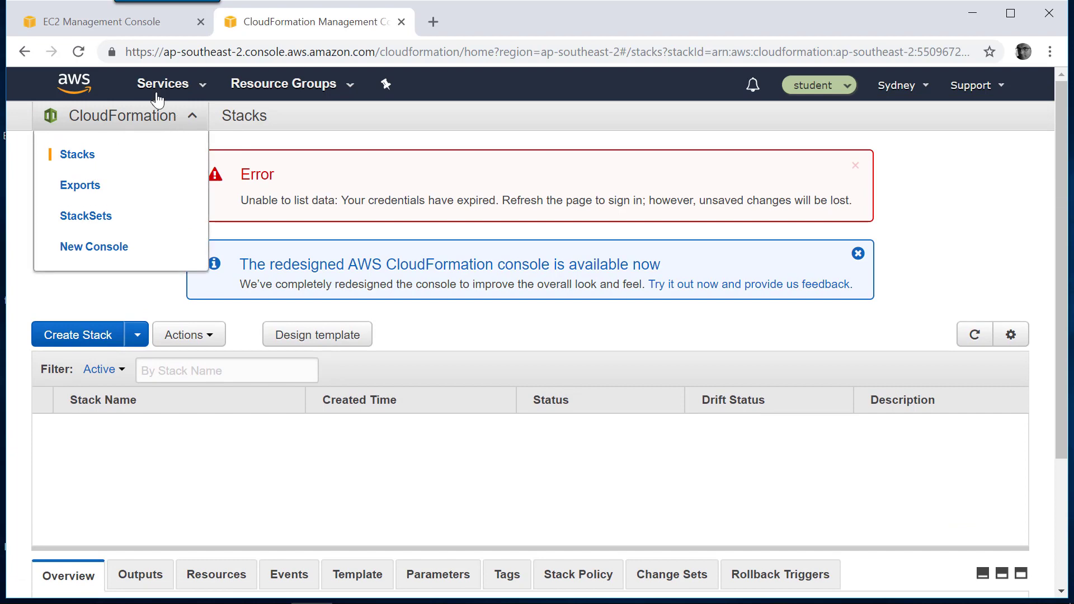
pyautogui.click(156, 90)
pyautogui.write('cloud')
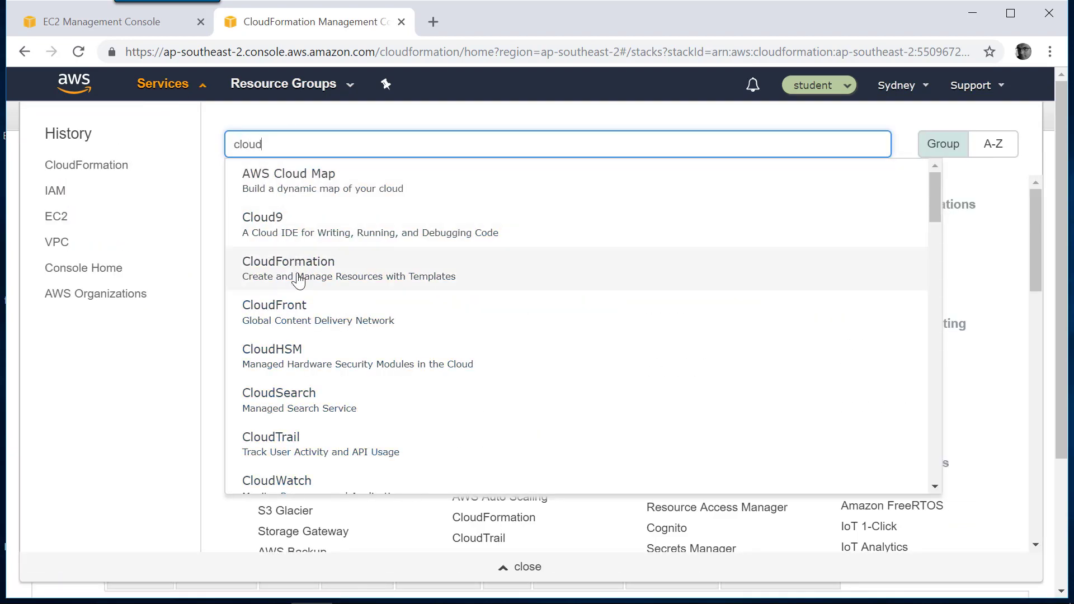
pyautogui.click(295, 272)
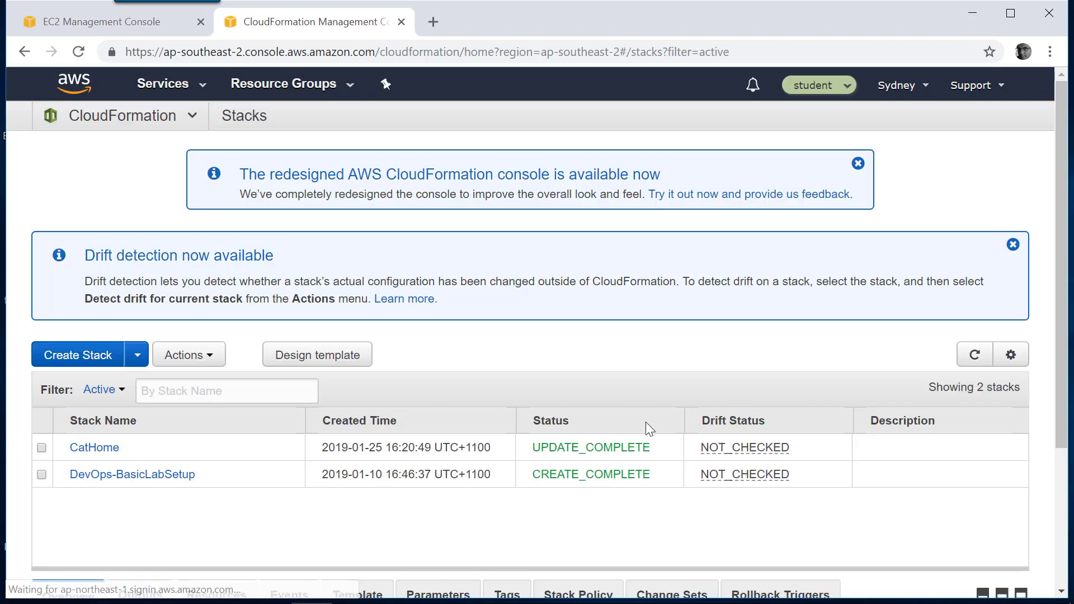
pyautogui.click(975, 361)
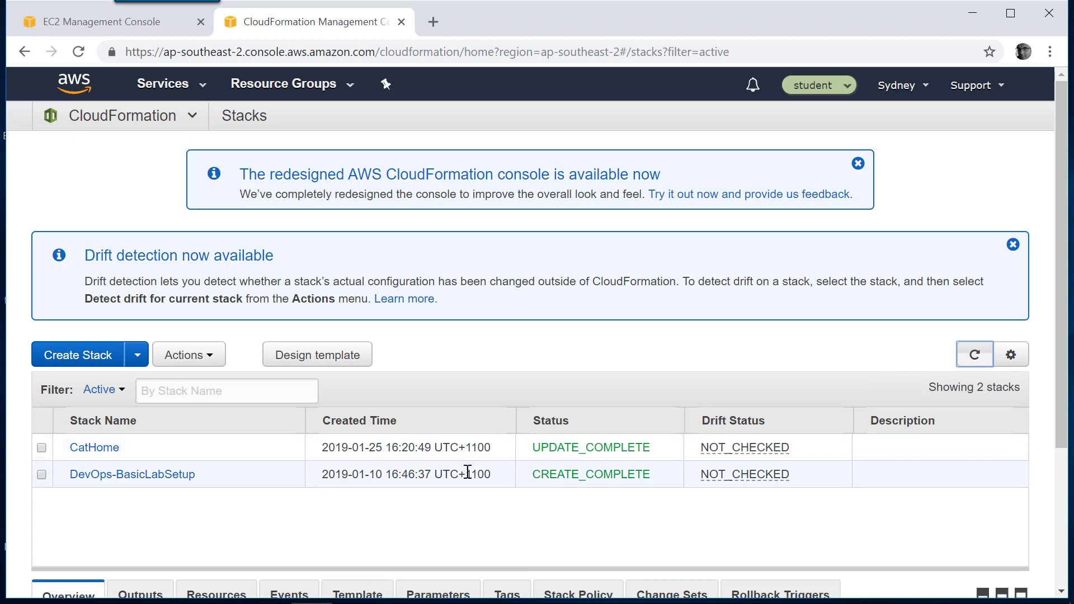
# Open the CatHome stack's details and examine its events and resources for the Sub2 subnet.
pyautogui.click(517, 454)
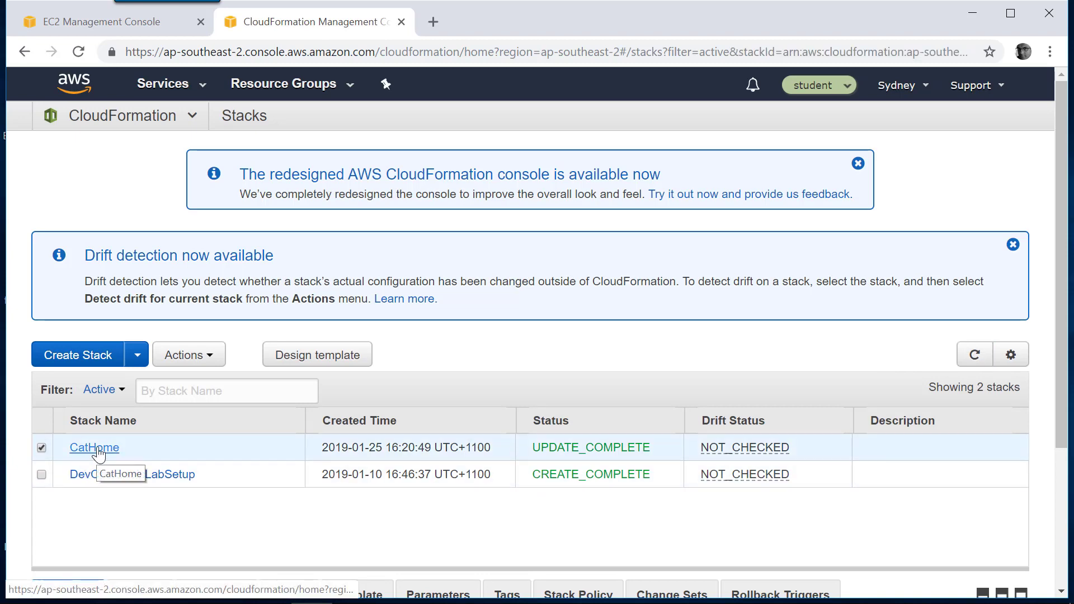
pyautogui.scroll(-3, 313, 514)
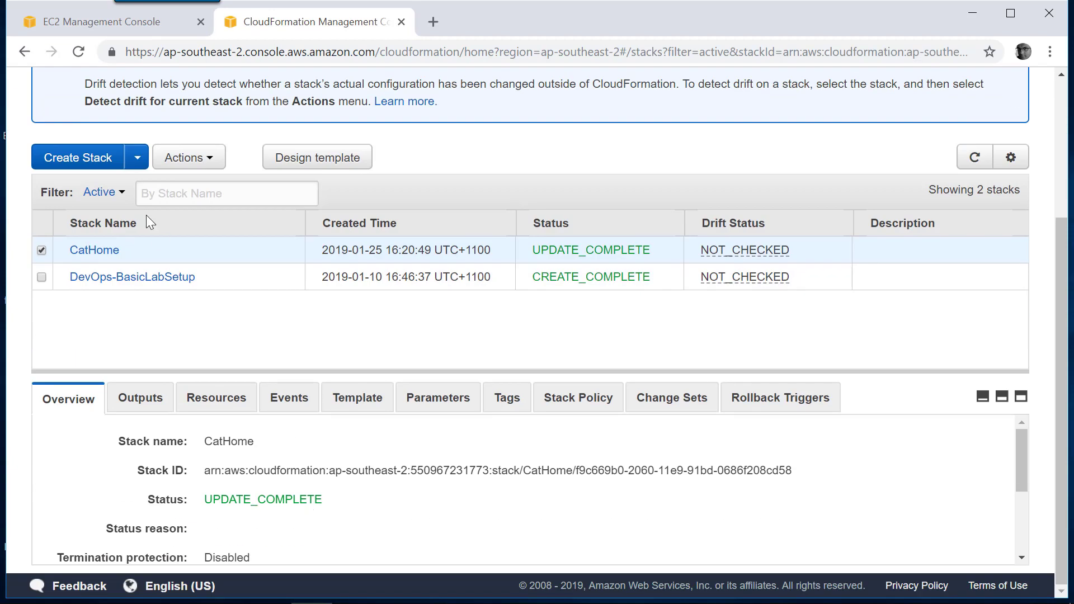
pyautogui.click(95, 251)
pyautogui.scroll(-8, 331, 412)
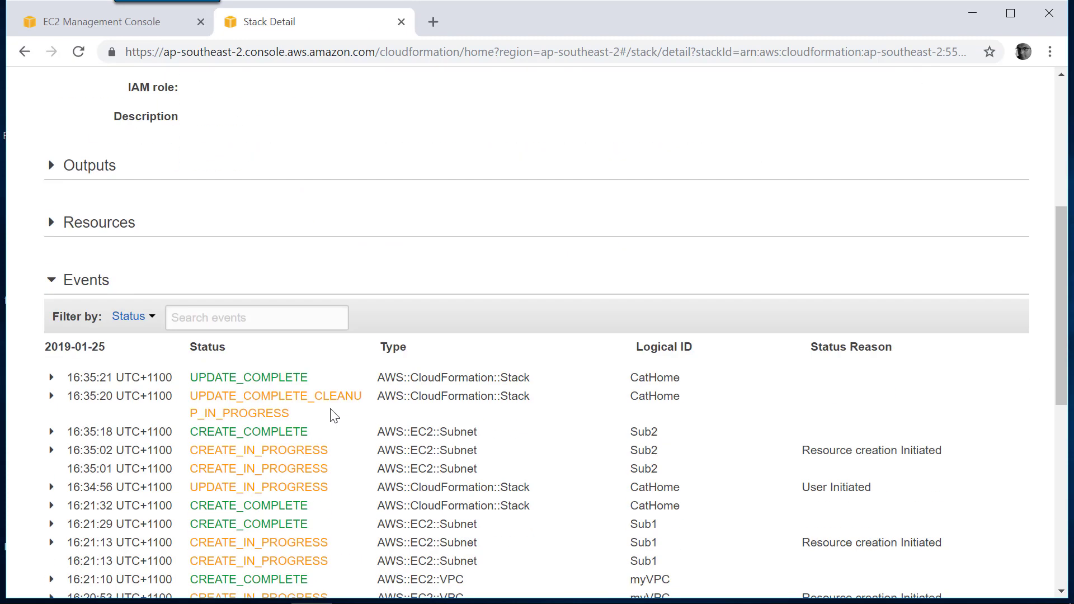
pyautogui.scroll(-1, 331, 417)
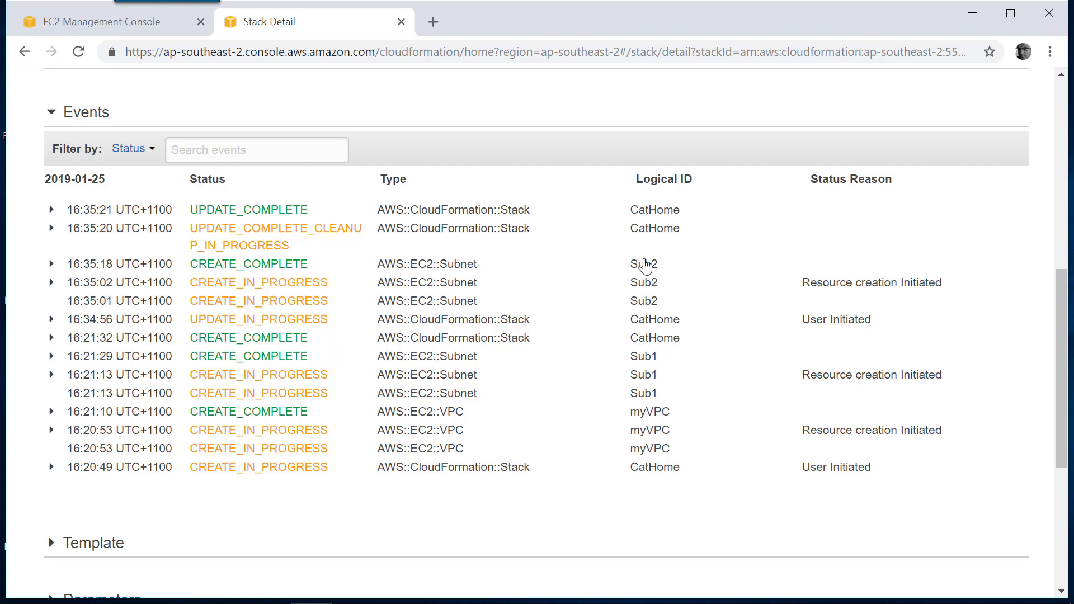
pyautogui.scroll(-3, 499, 343)
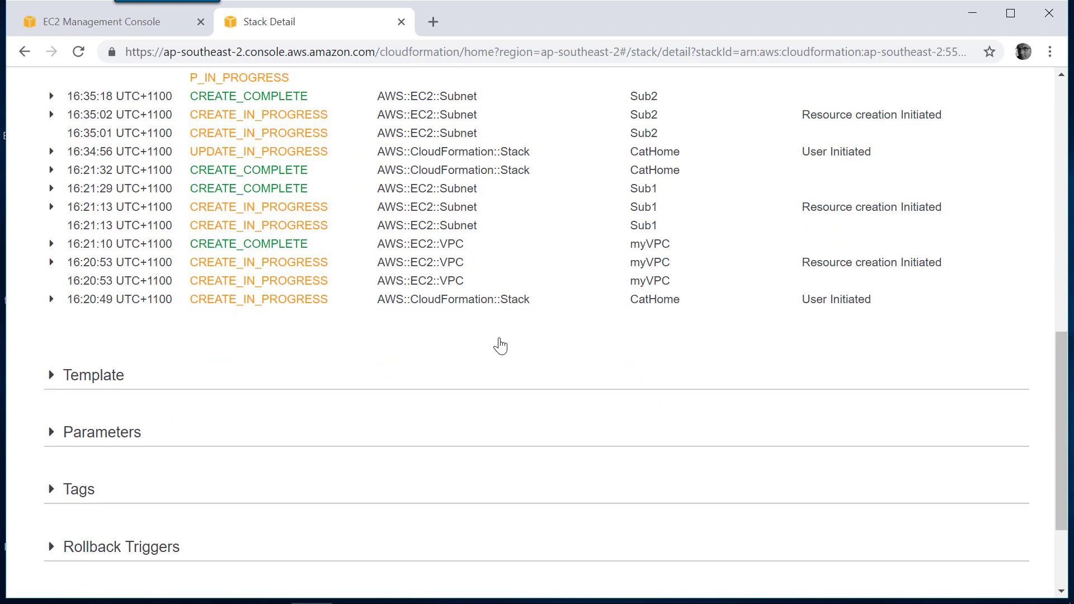
pyautogui.scroll(6, 503, 345)
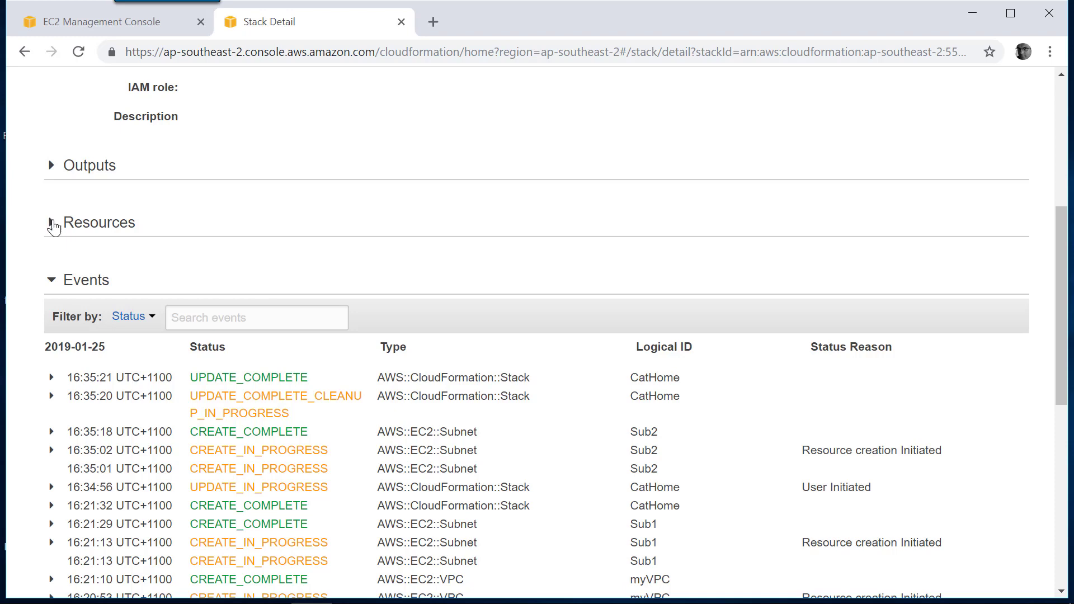
pyautogui.click(52, 223)
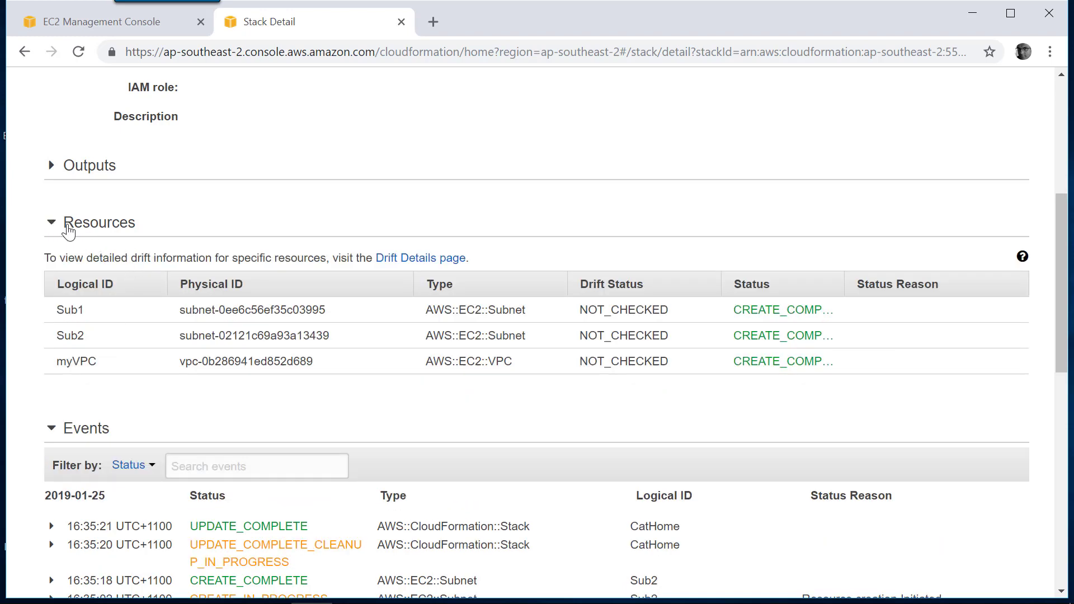
# Switch to Visual Studio Code on the remote DevMachine and open network.template from the MYCATAPP folder.
pyautogui.moveTo(84, 337); pyautogui.dragTo(58, 336)
pyautogui.moveTo(413, 569)
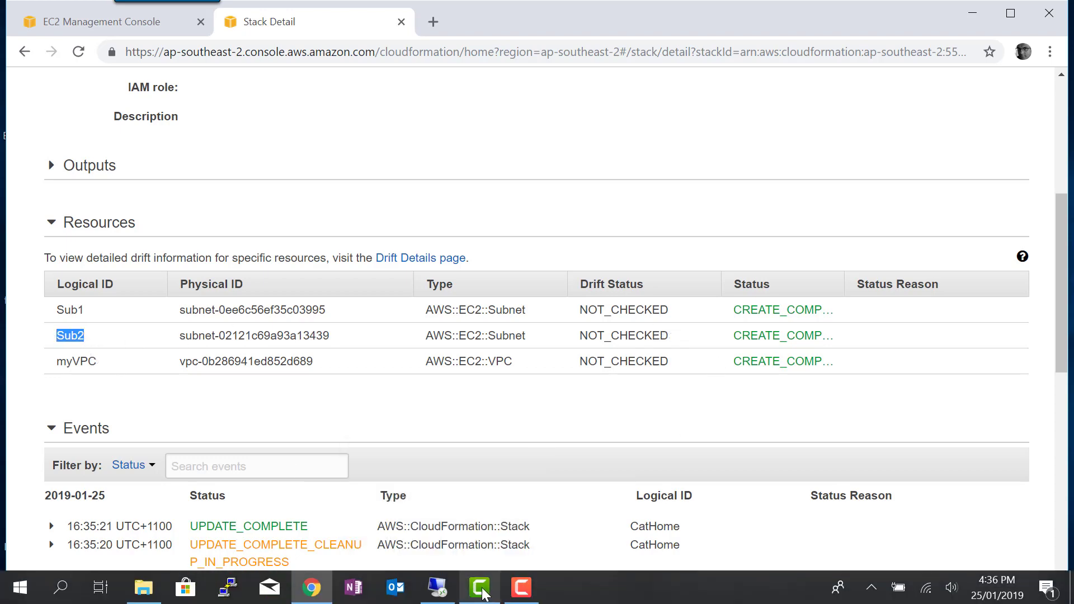
pyautogui.click(447, 597)
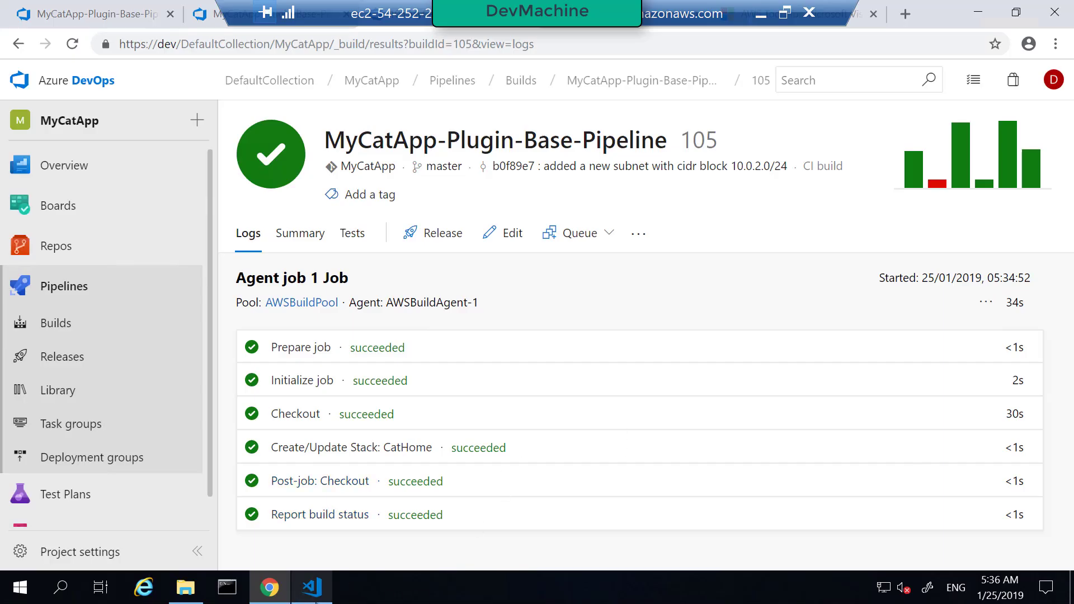
pyautogui.click(313, 594)
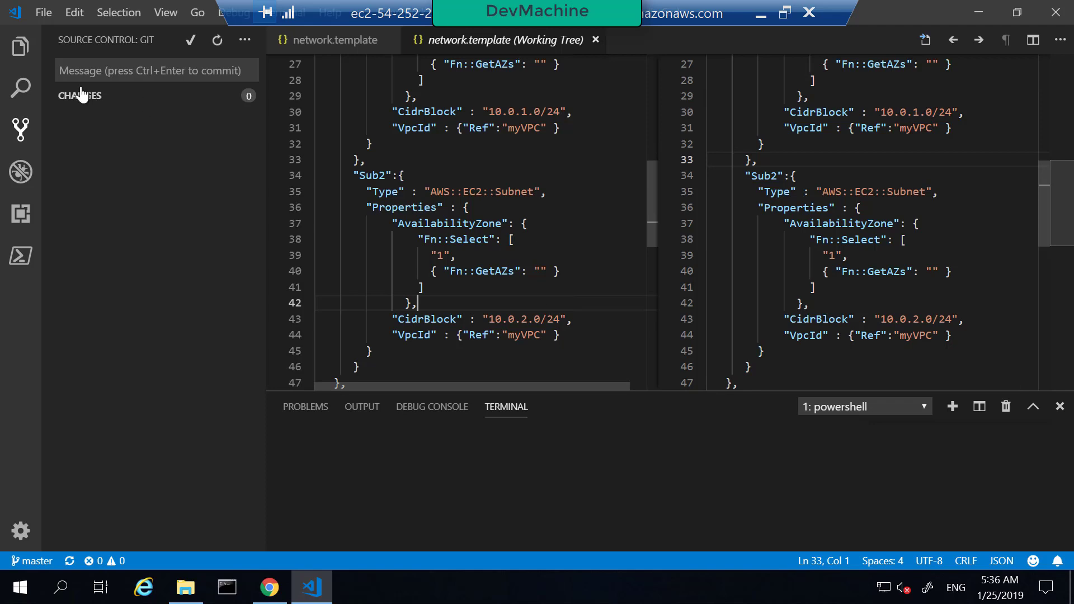
pyautogui.click(19, 46)
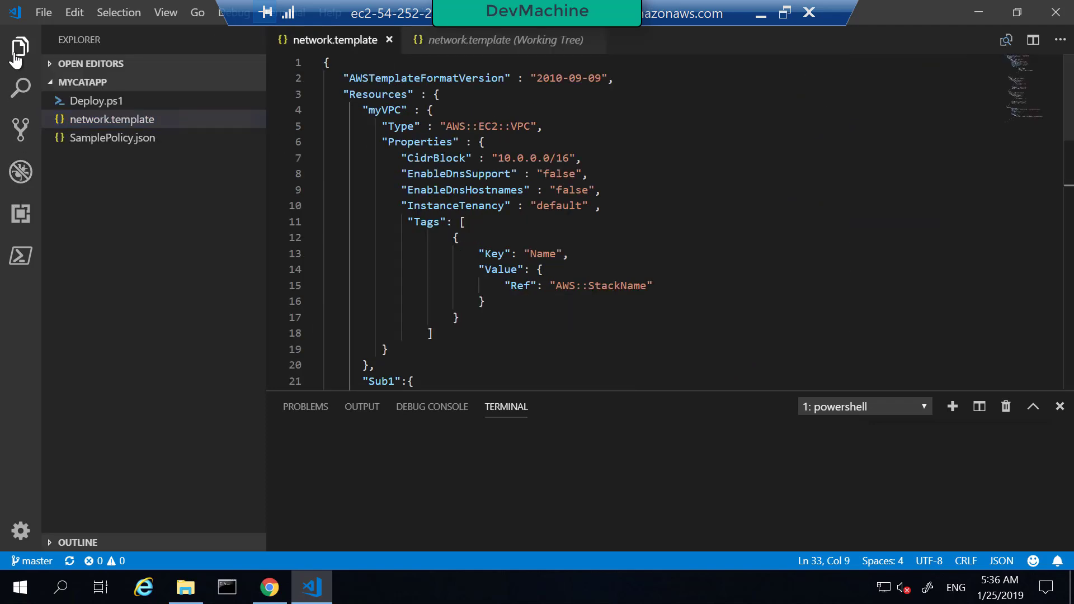
pyautogui.click(89, 126)
# Delete the Sub2 subnet block from network.template, including the comma after the Sub1 block, and save the file.
pyautogui.click(375, 272)
pyautogui.scroll(-1, 375, 272)
pyautogui.scroll(-4, 375, 271)
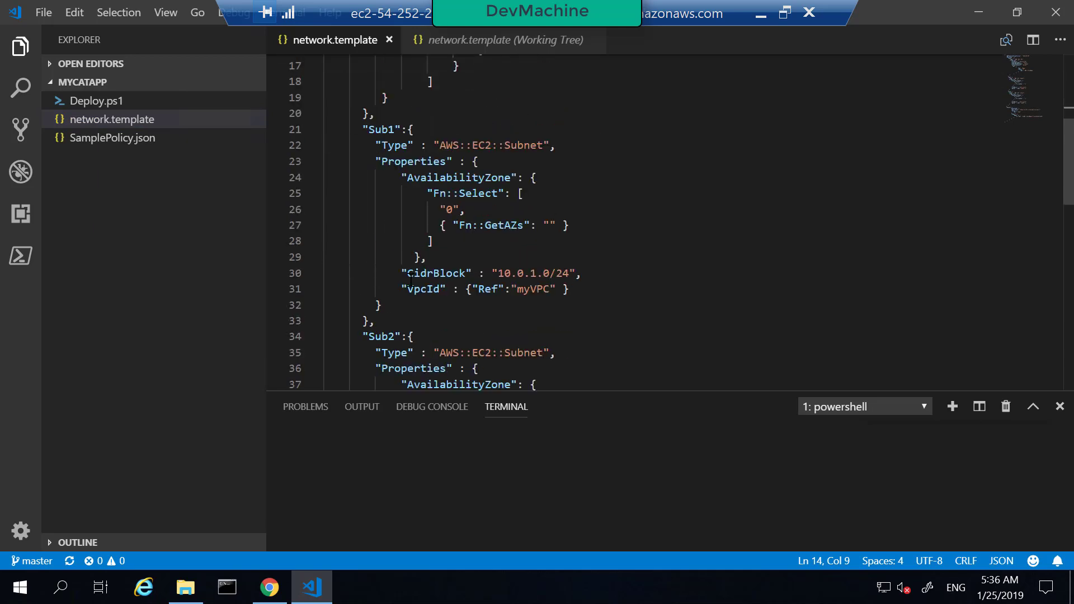
pyautogui.scroll(-3, 411, 279)
pyautogui.scroll(-3, 411, 280)
pyautogui.click(398, 277)
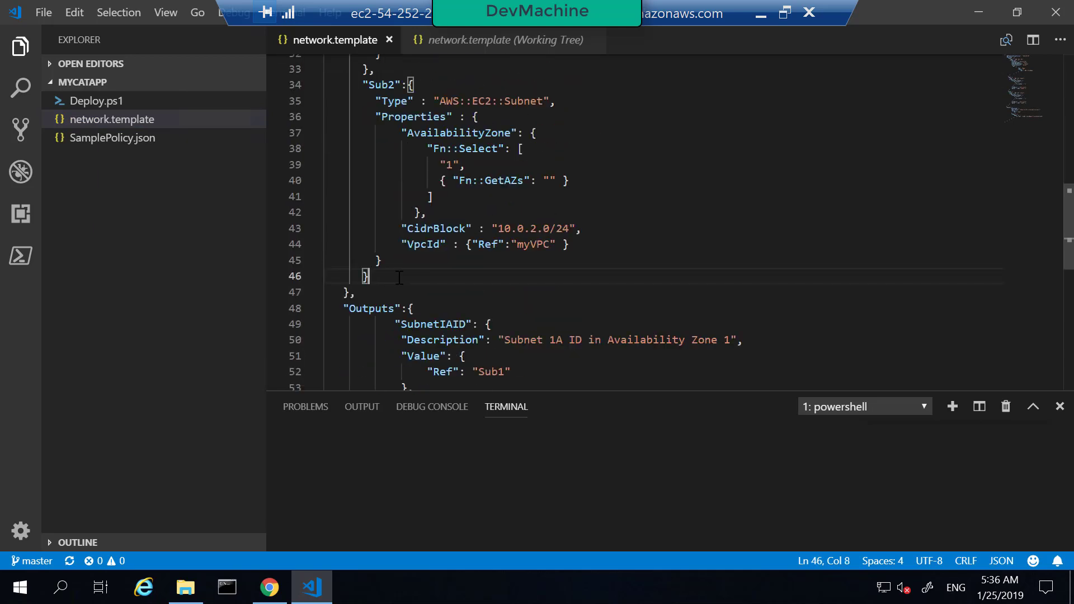
pyautogui.moveTo(392, 281); pyautogui.dragTo(376, 68)
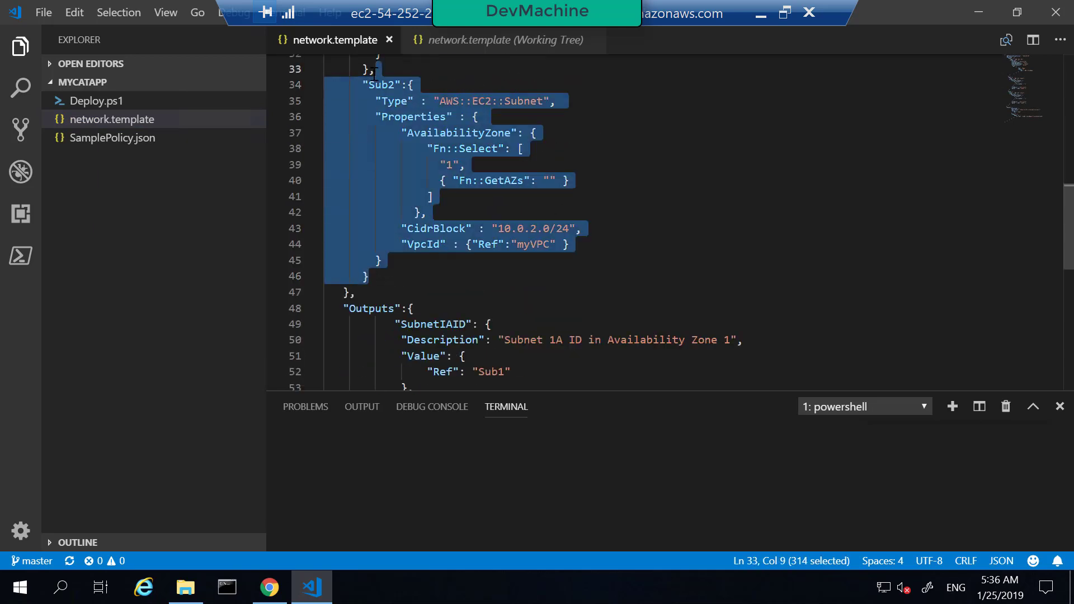
pyautogui.press('BackSpace')
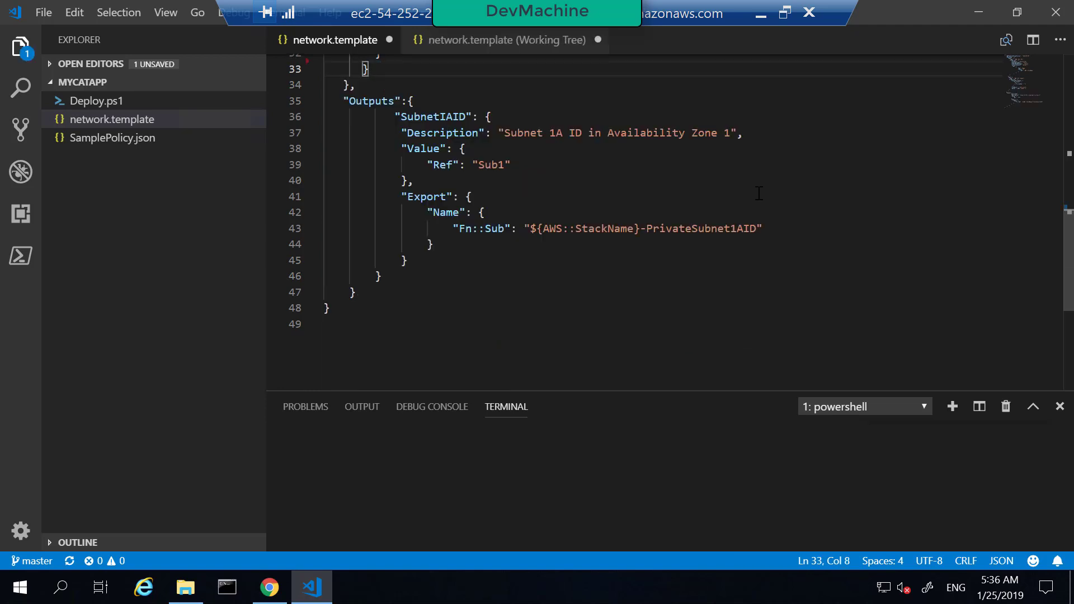
pyautogui.scroll(7, 750, 196)
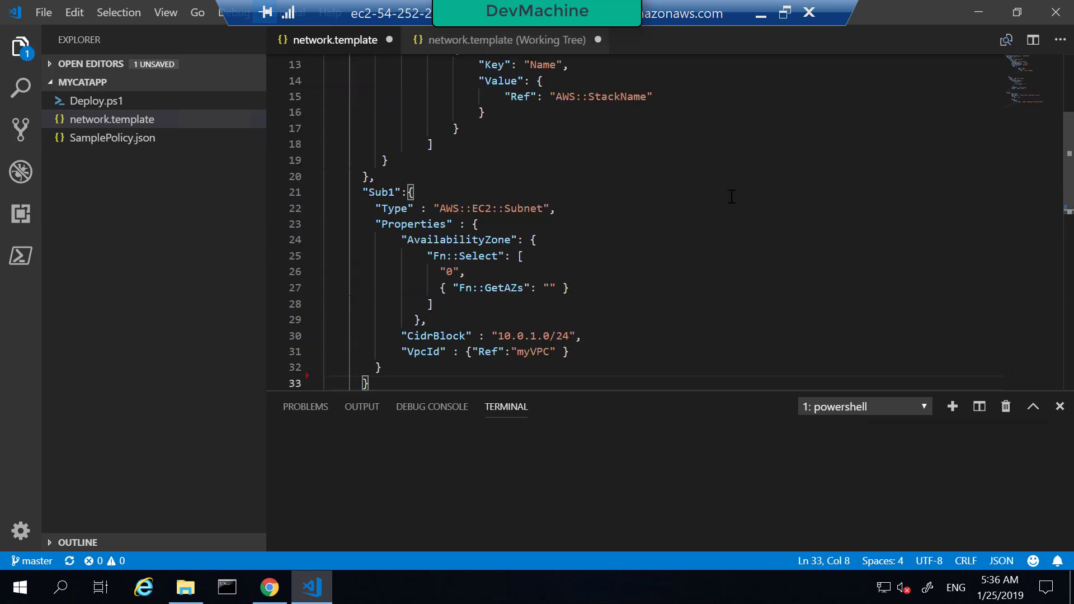
pyautogui.click(34, 12)
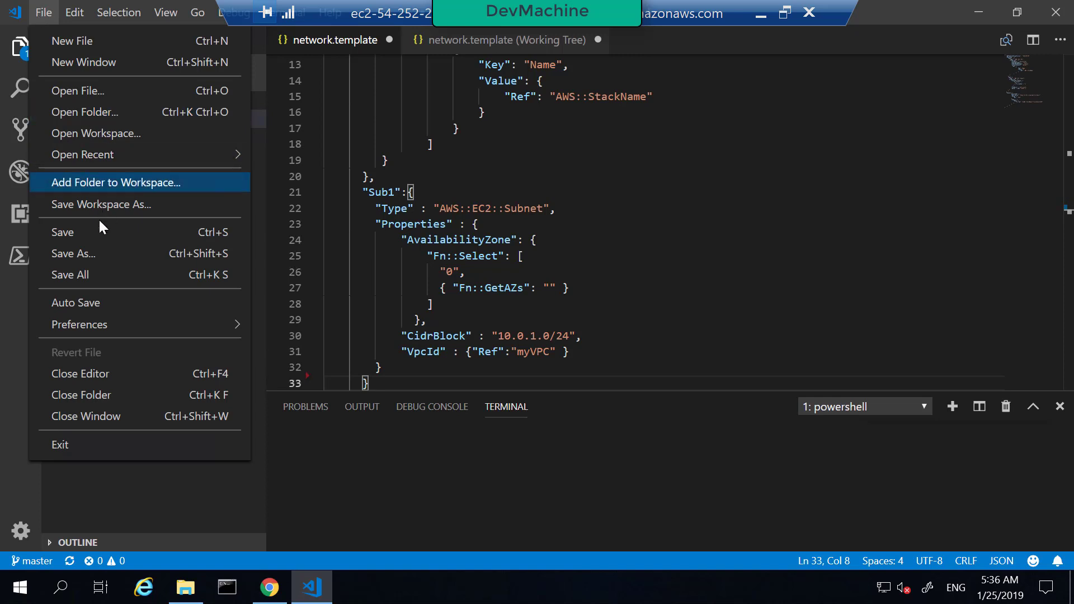
pyautogui.click(95, 235)
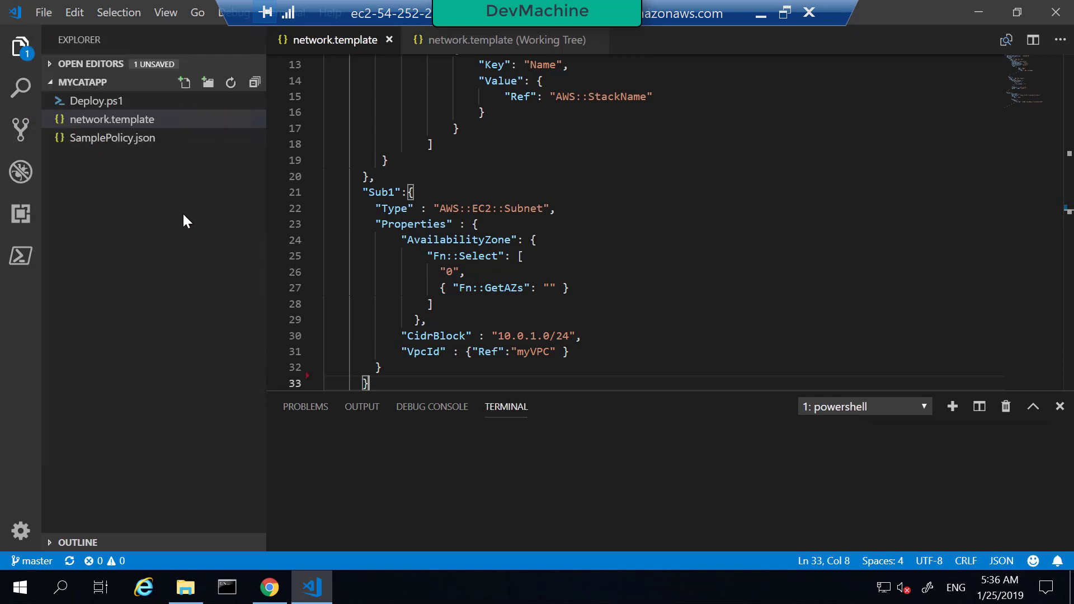
# Commit the network.template change with automatic staging and the message "removed the subnet".
pyautogui.click(24, 132)
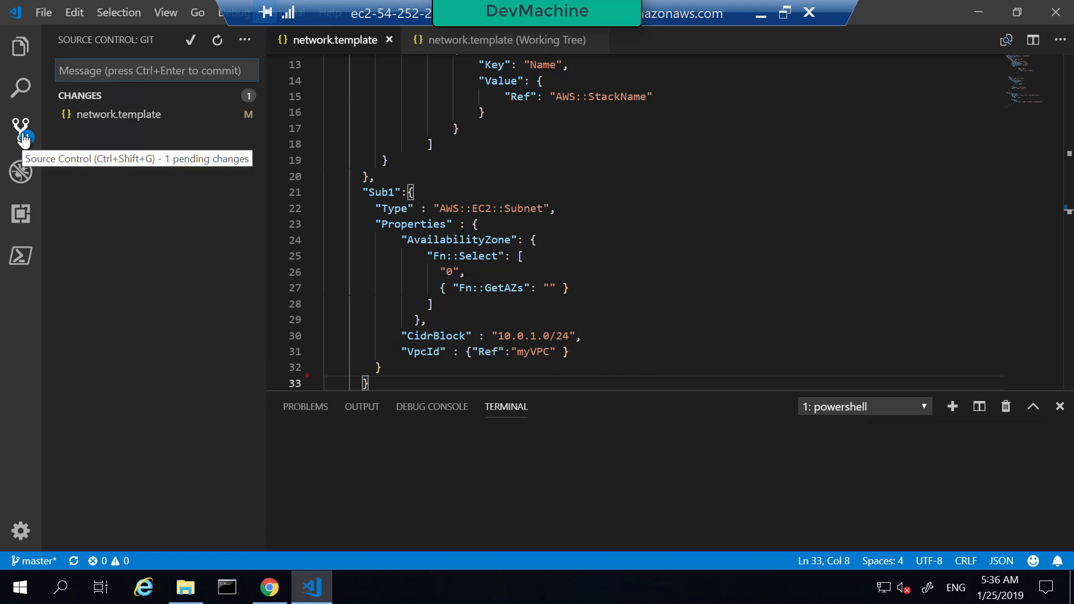
pyautogui.click(191, 41)
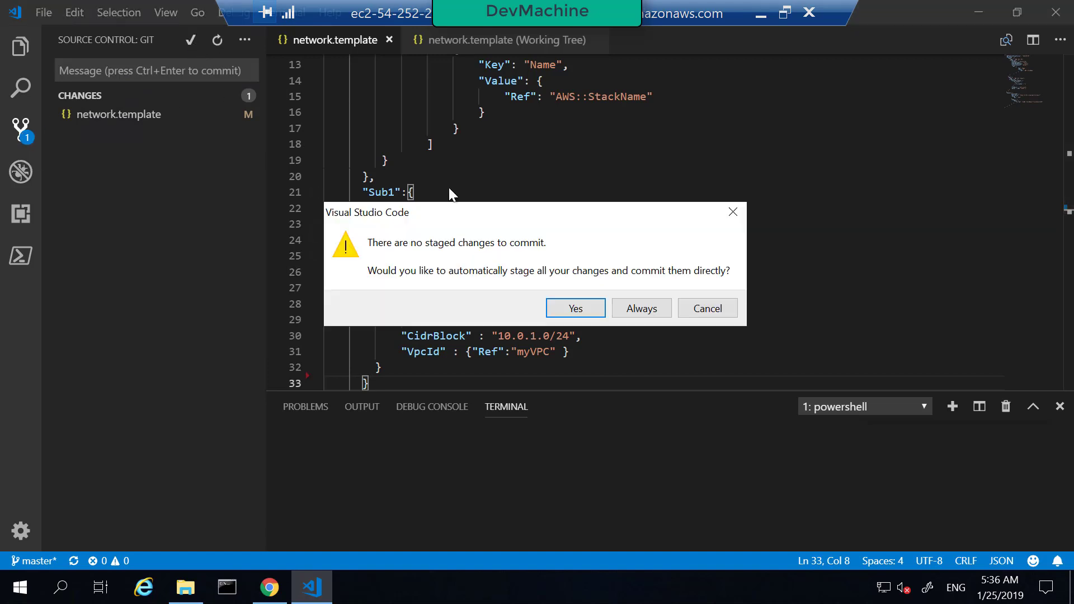
pyautogui.click(557, 313)
pyautogui.write('removed the subnet')
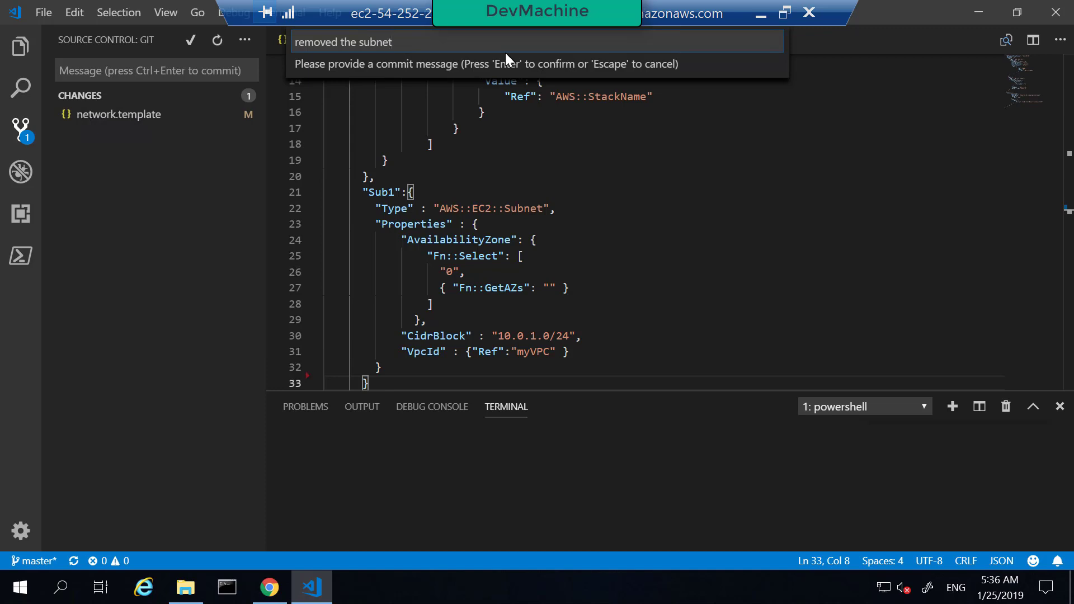
pyautogui.press('Return')
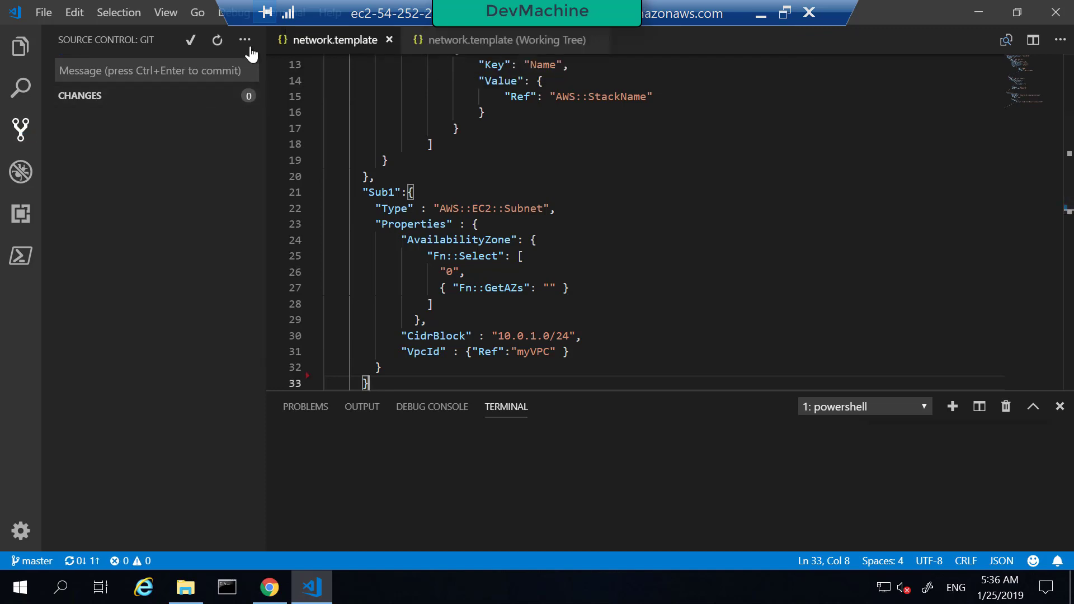
# Push the commit to the remote and open the "removed the subnet" CI build of MyCatApp-Plugin-Base-Pipeline in Azure DevOps.
pyautogui.click(245, 40)
pyautogui.click(323, 102)
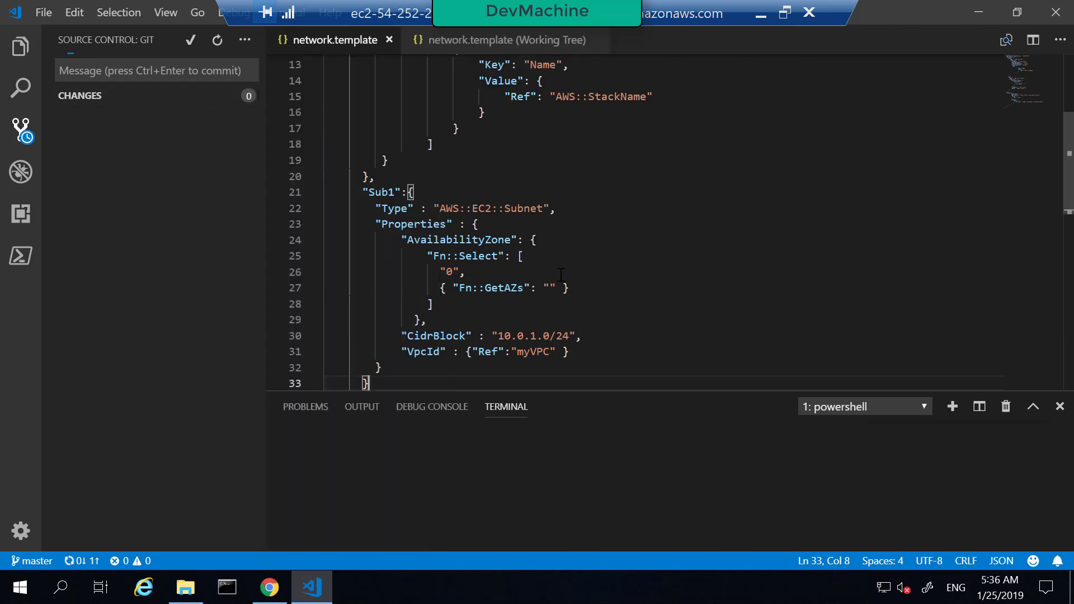
pyautogui.moveTo(269, 588)
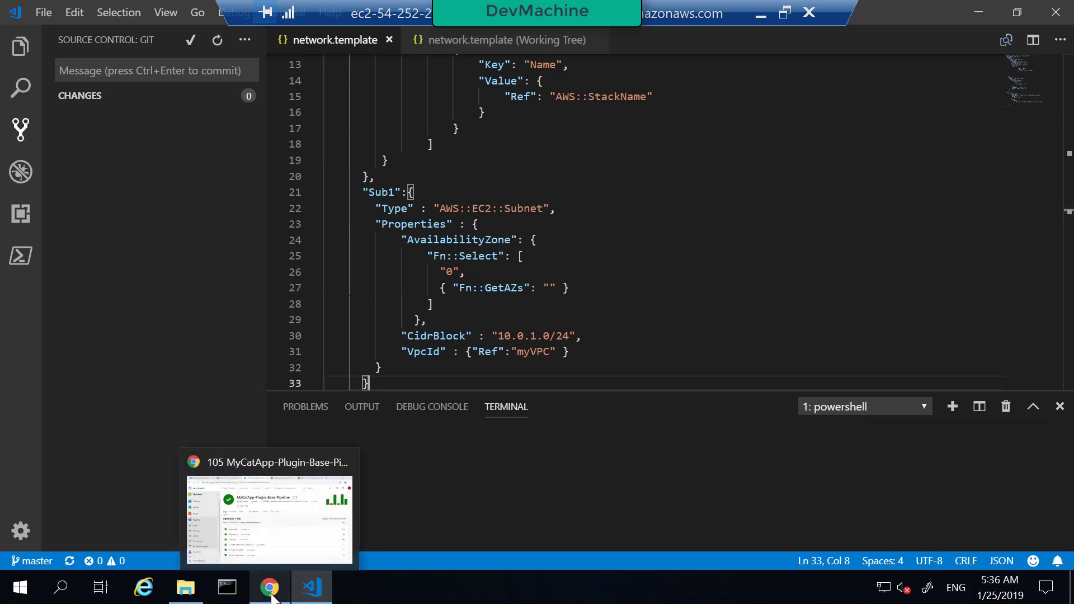
pyautogui.click(270, 511)
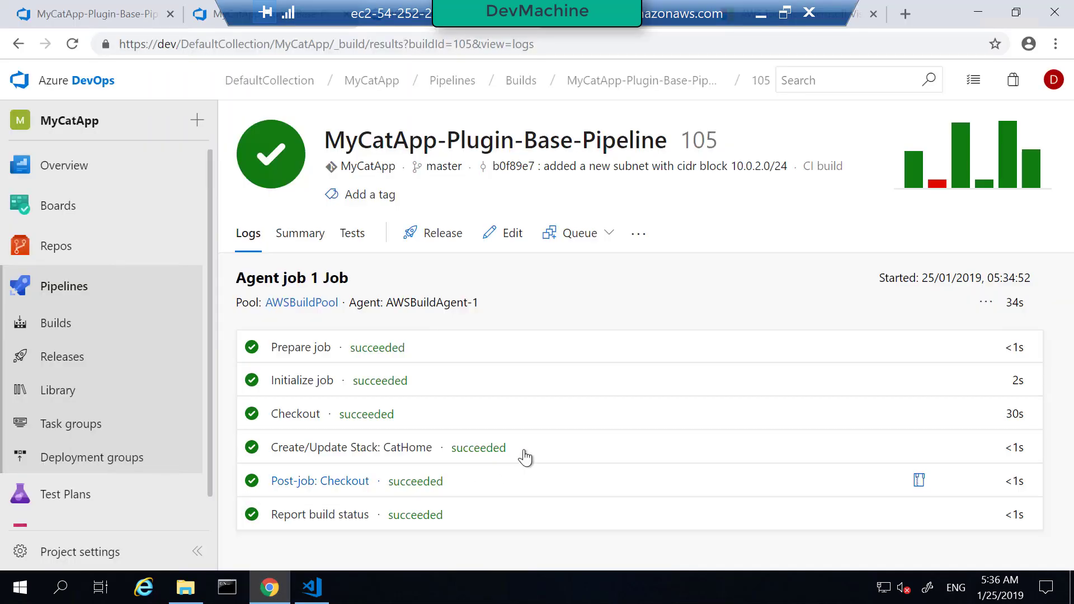
pyautogui.click(71, 332)
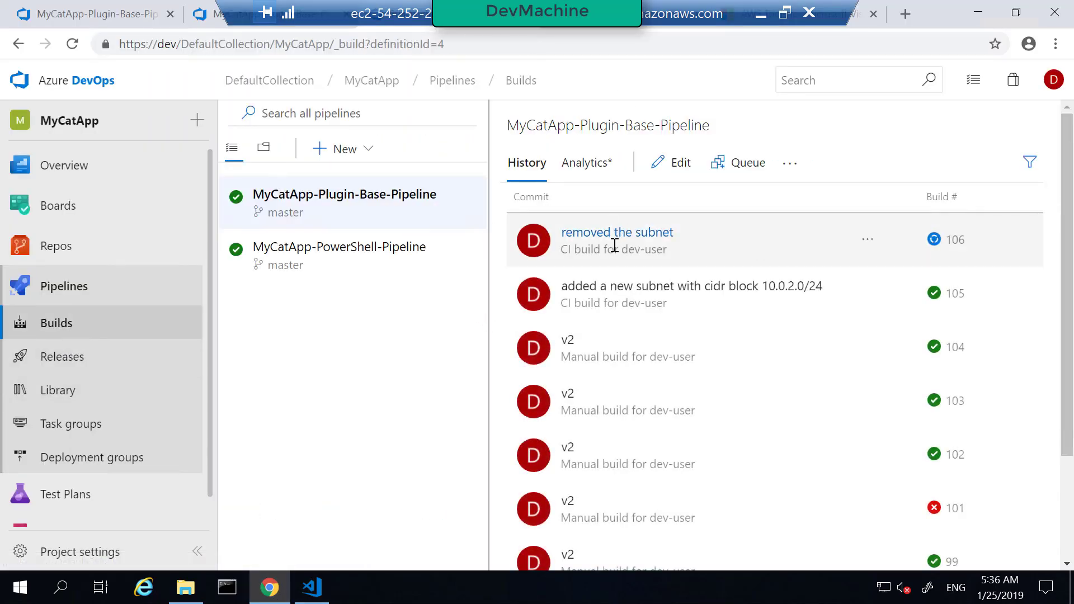
pyautogui.click(617, 234)
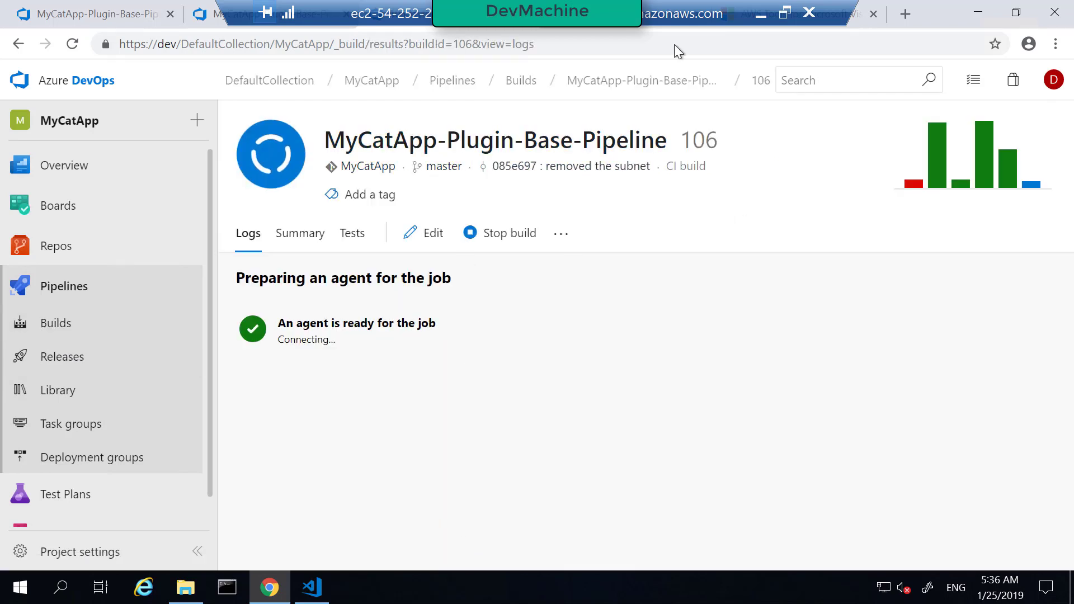
# Switch back to the AWS console, return to the CloudFormation stack list and refresh it.
pyautogui.click(760, 15)
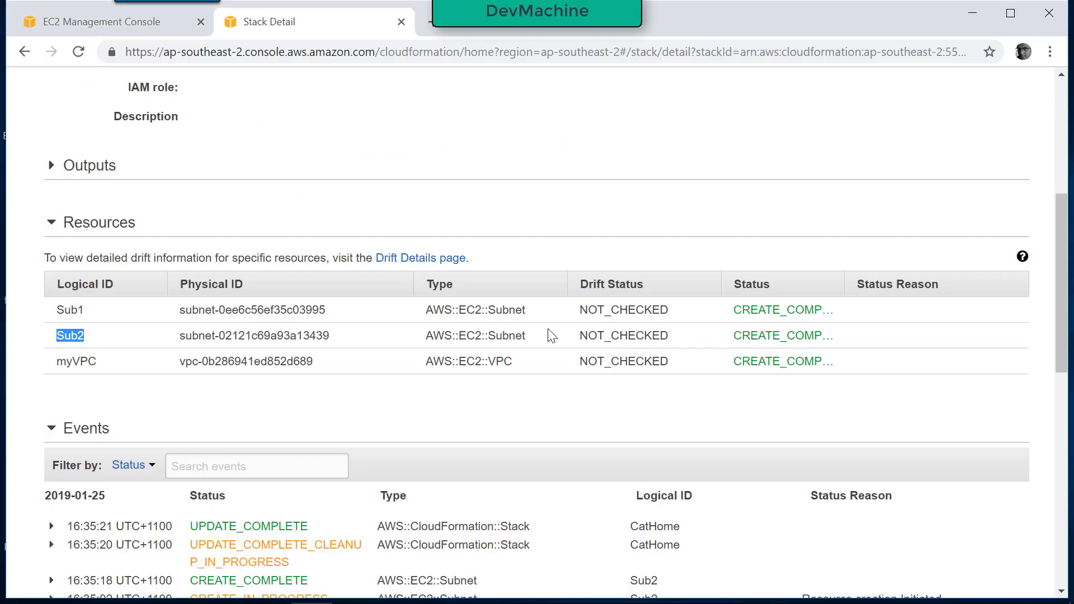
pyautogui.scroll(7, 472, 411)
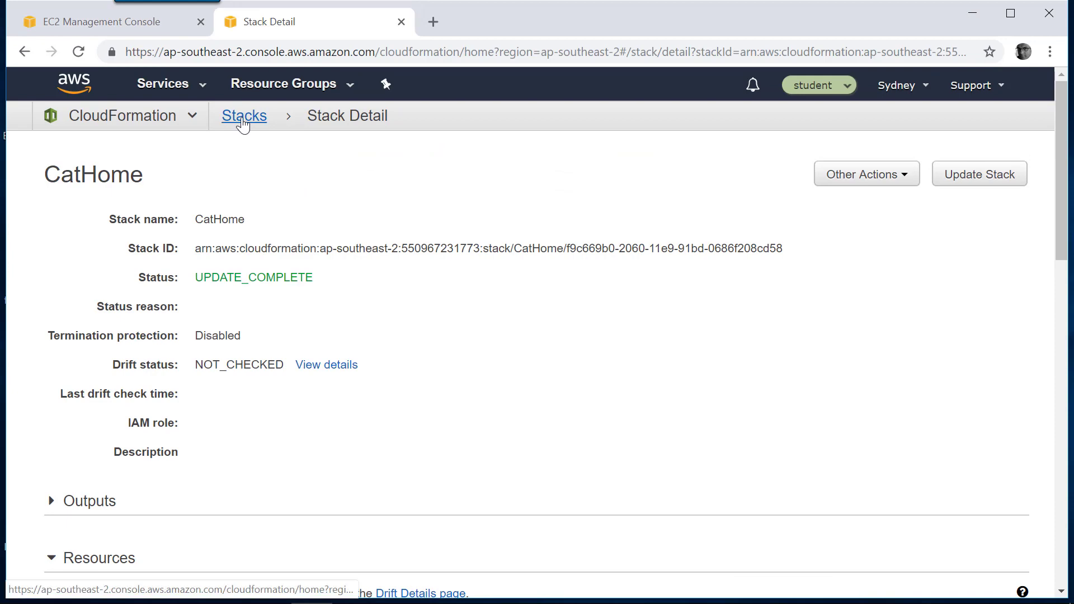
pyautogui.click(243, 119)
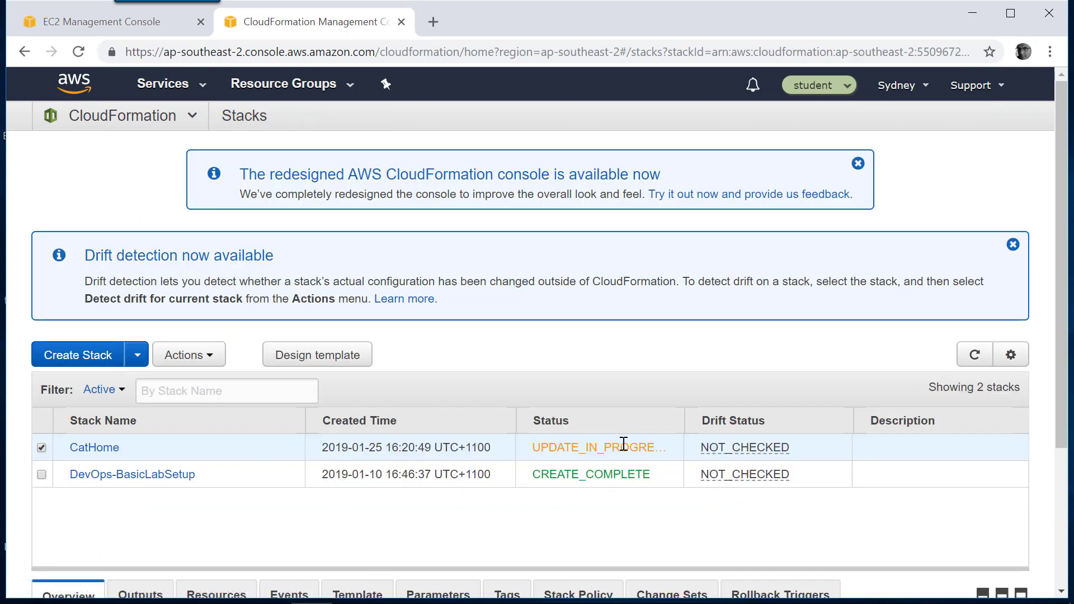
pyautogui.click(973, 358)
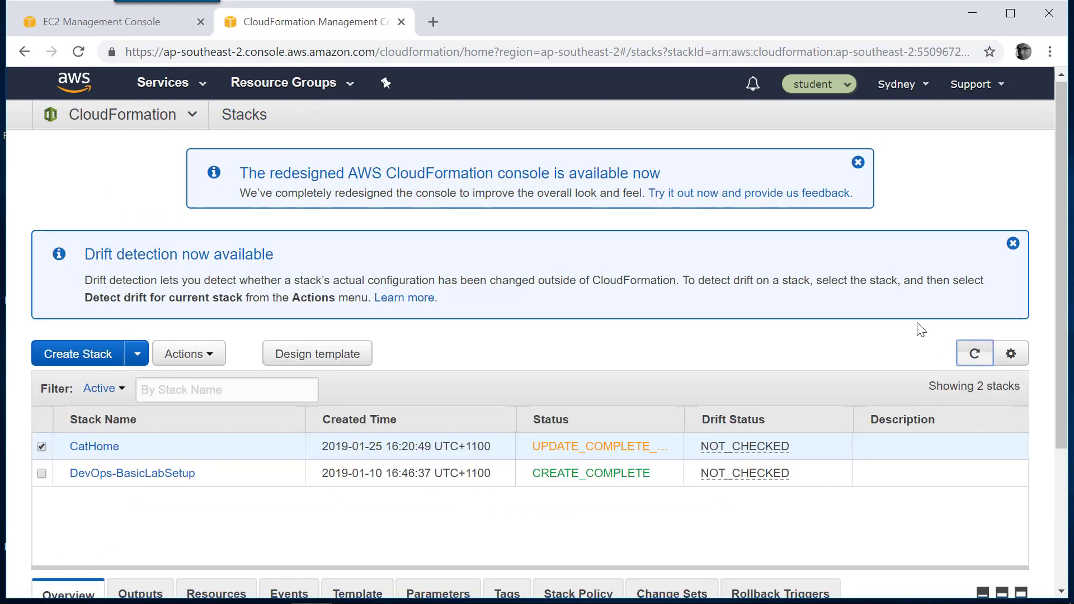
# Open the CatHome stack's details and check its events and resources for the removal of Sub2.
pyautogui.scroll(-4, 922, 330)
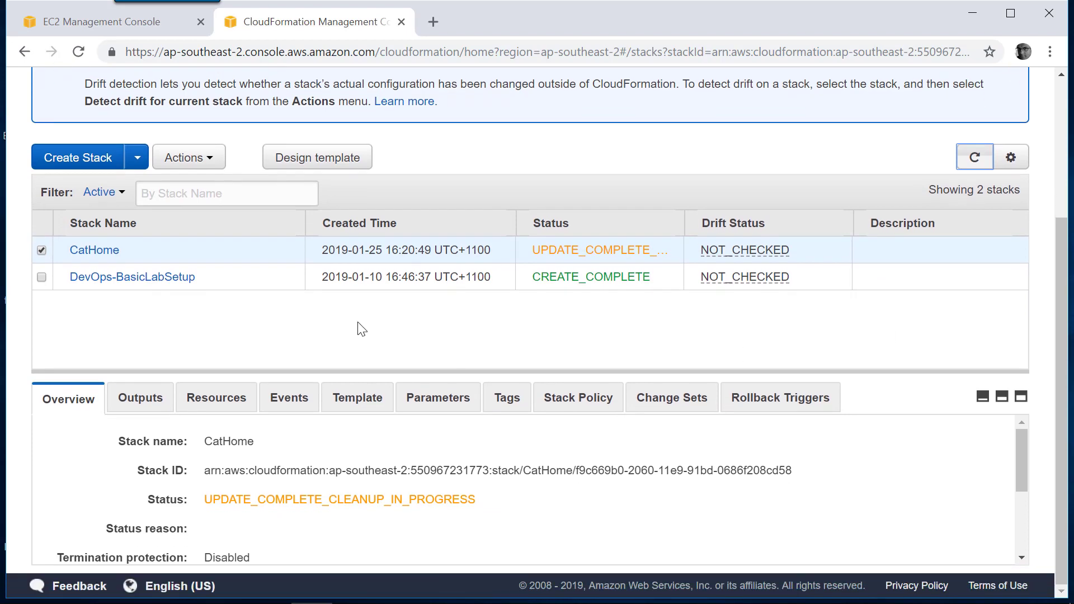
pyautogui.scroll(4, 362, 329)
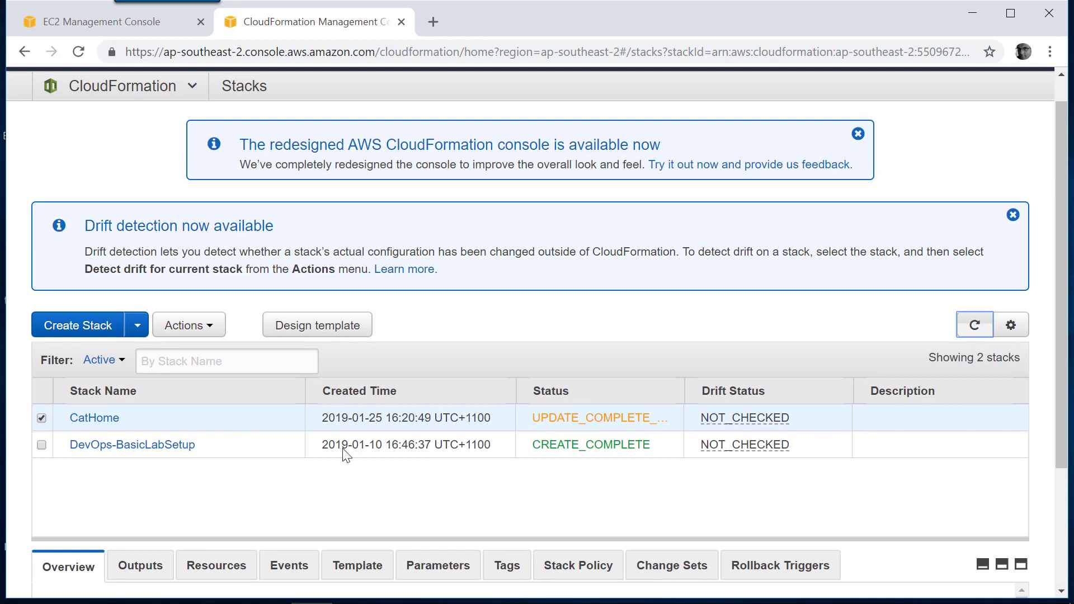
pyautogui.scroll(-4, 393, 446)
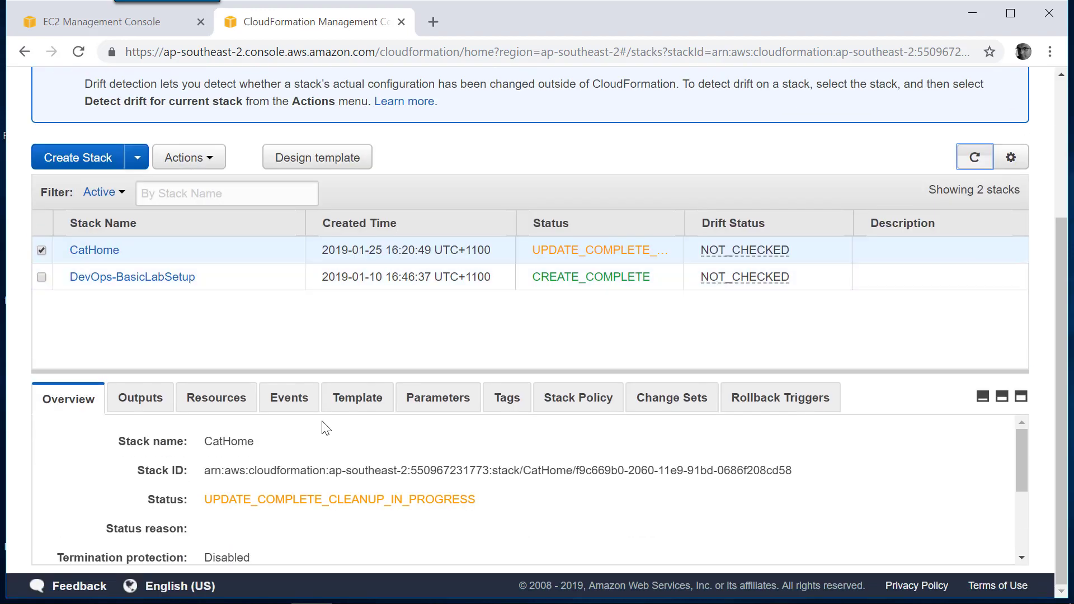
pyautogui.click(106, 250)
pyautogui.scroll(-7, 268, 372)
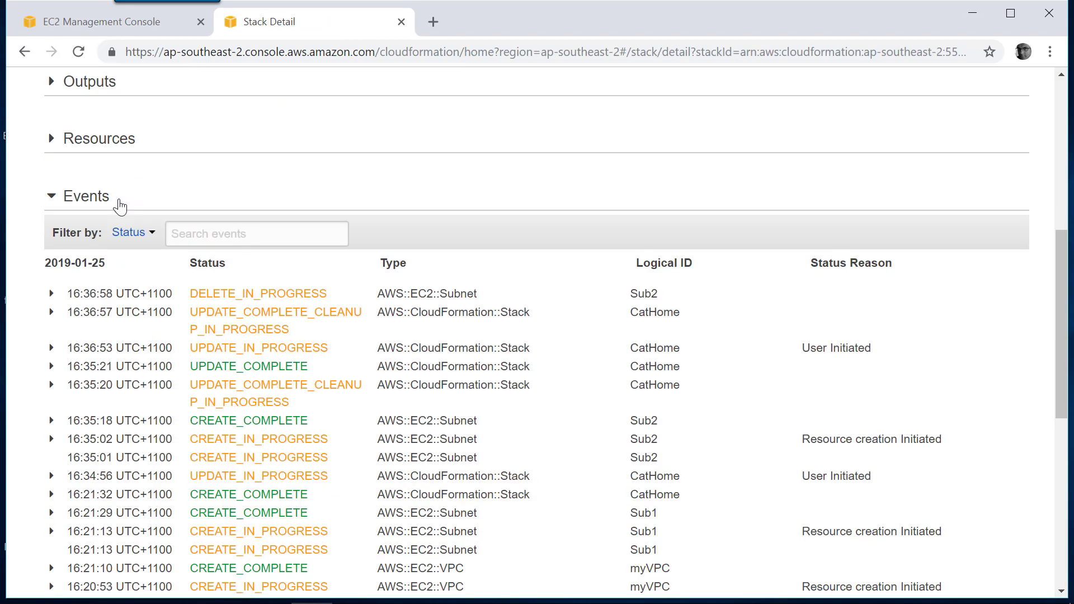
pyautogui.click(52, 139)
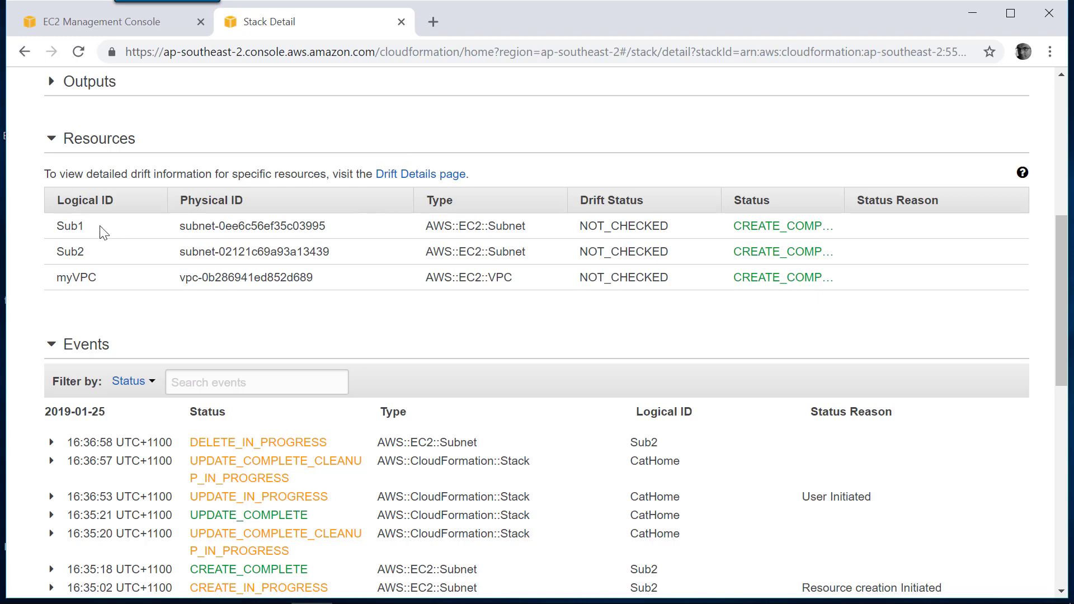
pyautogui.doubleClick(68, 251)
pyautogui.scroll(8, 375, 283)
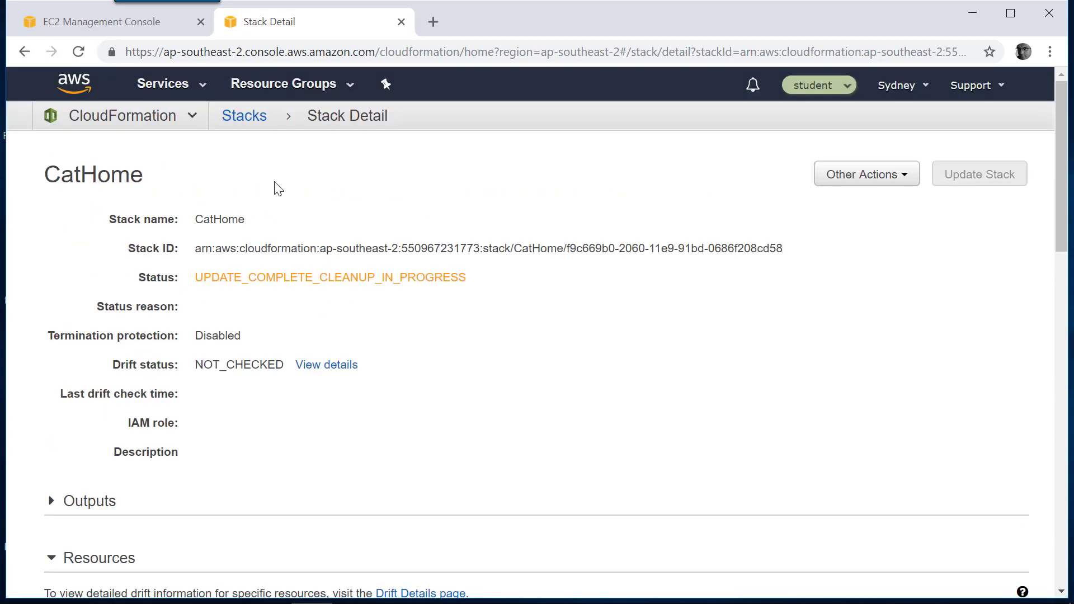
# Refresh the stack list again and reopen CatHome's details to recheck its events and resources.
pyautogui.click(244, 116)
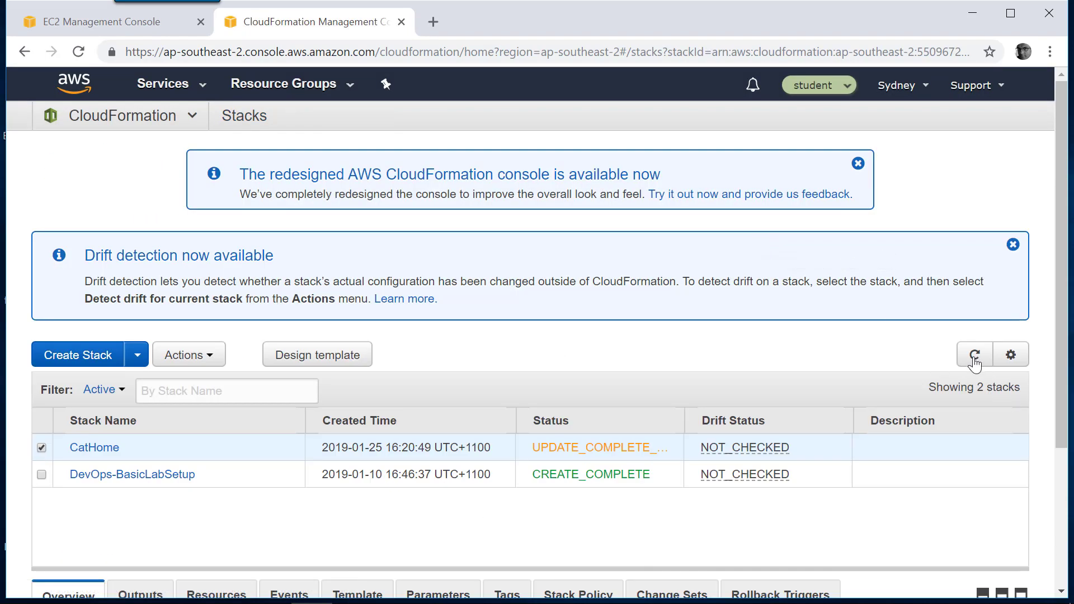
pyautogui.click(972, 363)
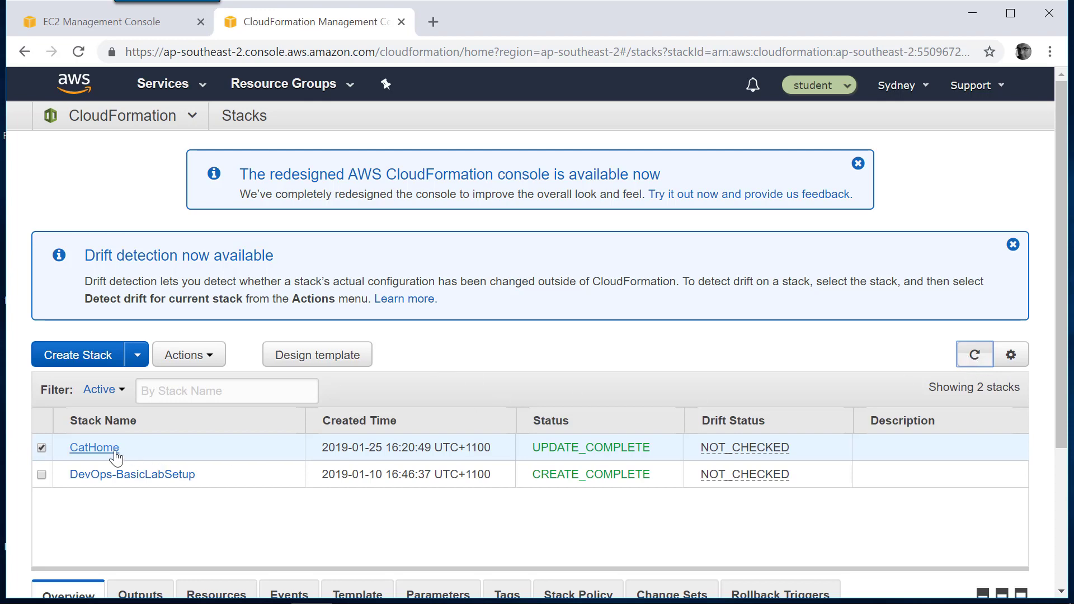
pyautogui.click(95, 448)
pyautogui.scroll(-7, 180, 451)
pyautogui.scroll(-1, 180, 451)
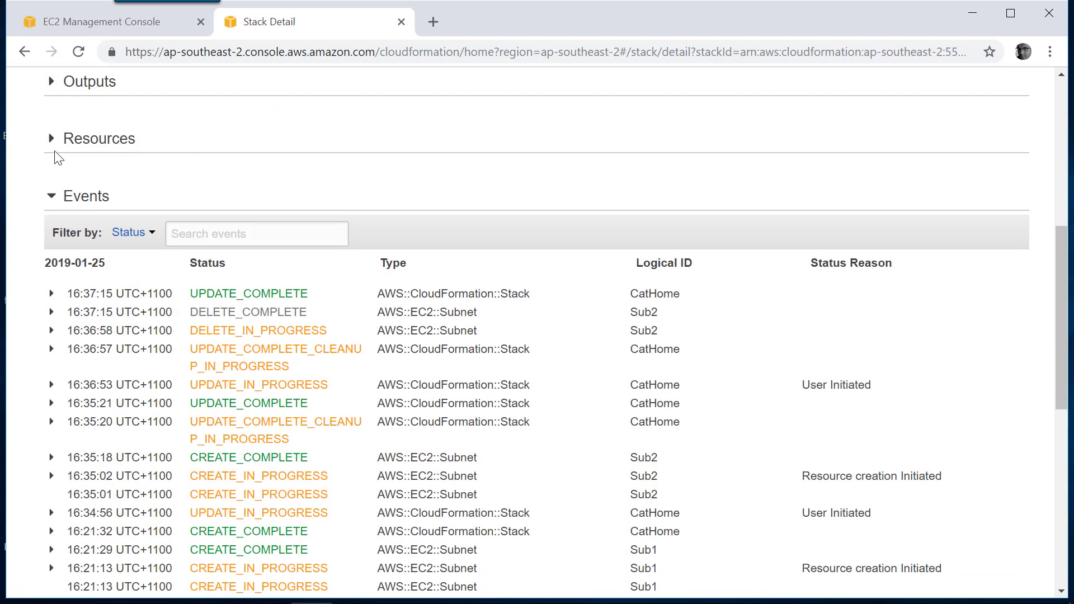
pyautogui.click(53, 146)
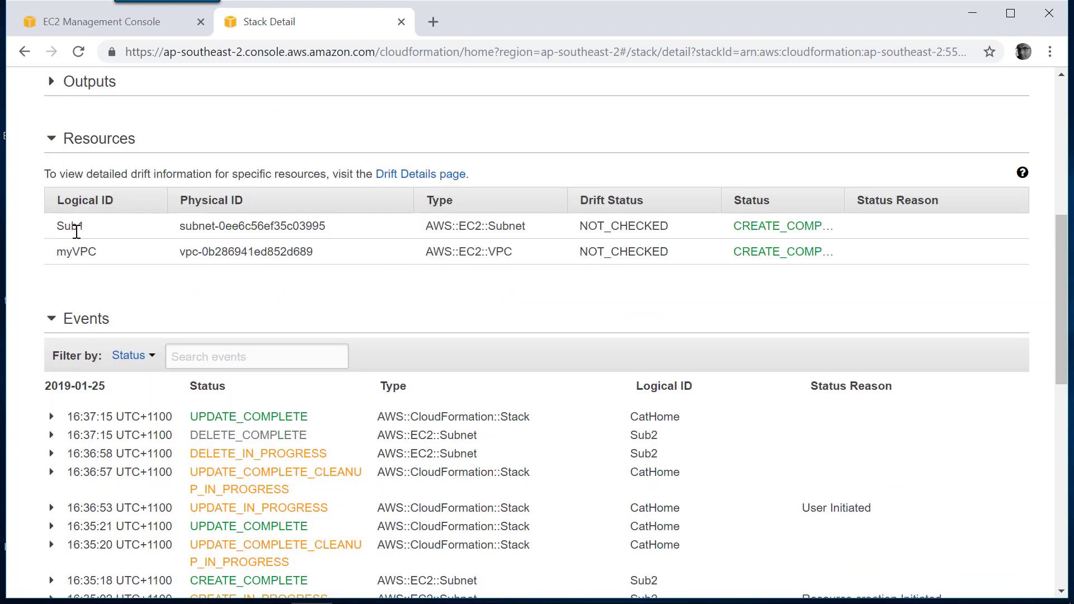